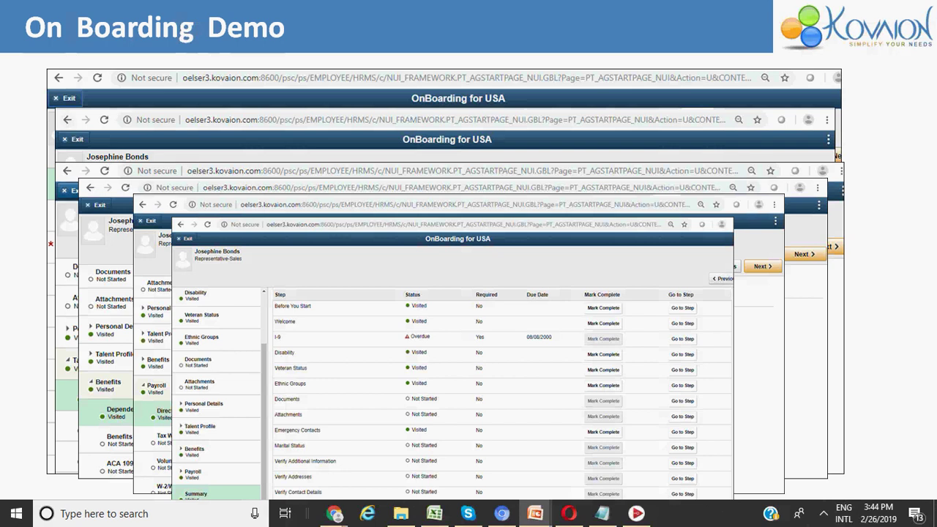
- Advance the slideshow to slide 24, Framework Features, and bring the PeopleSoft browser window forward
key("Right")
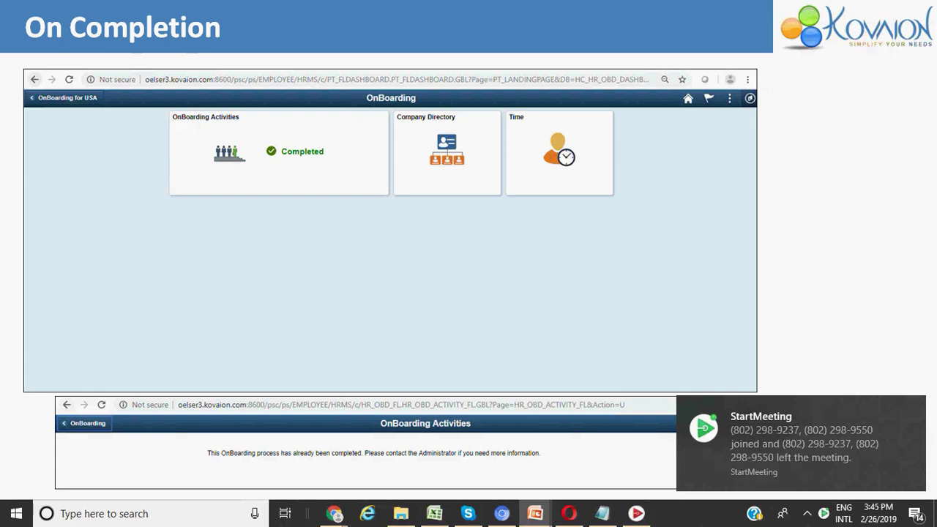
left_click(915, 409)
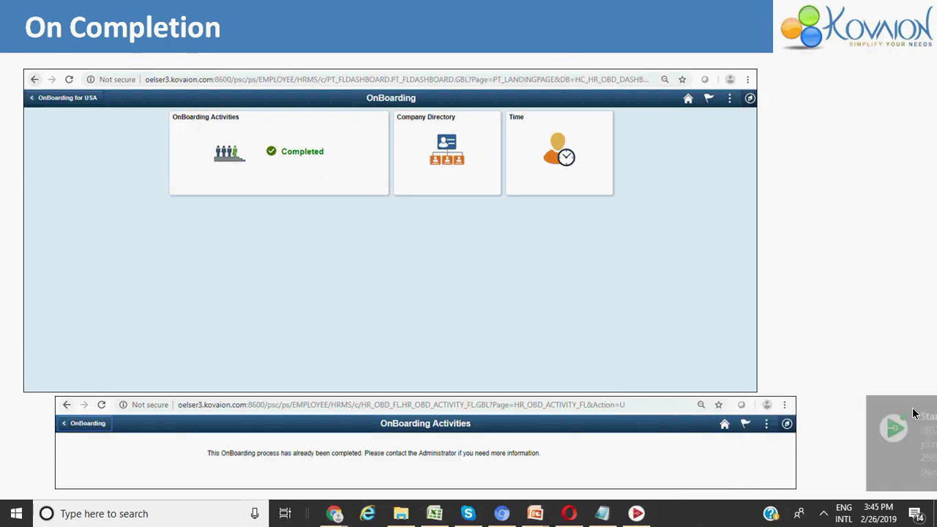
key("Right")
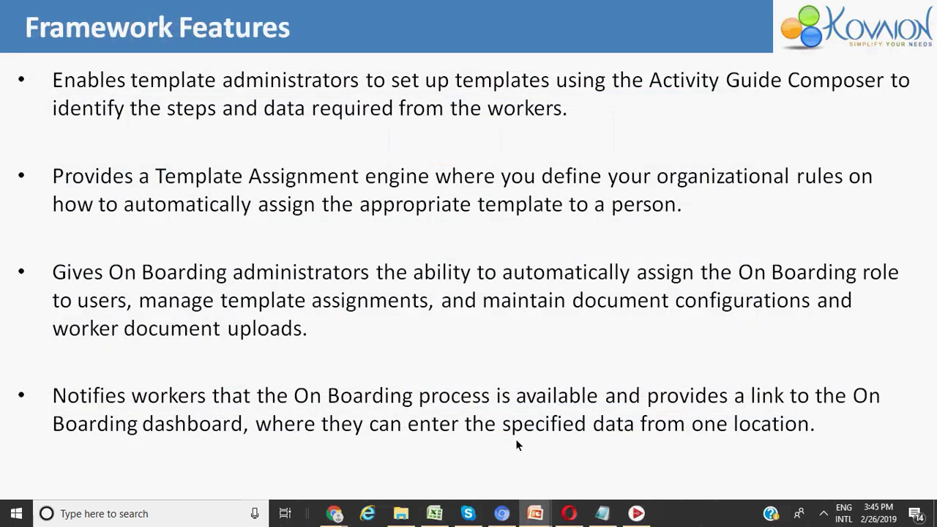
mouse_move(335, 517)
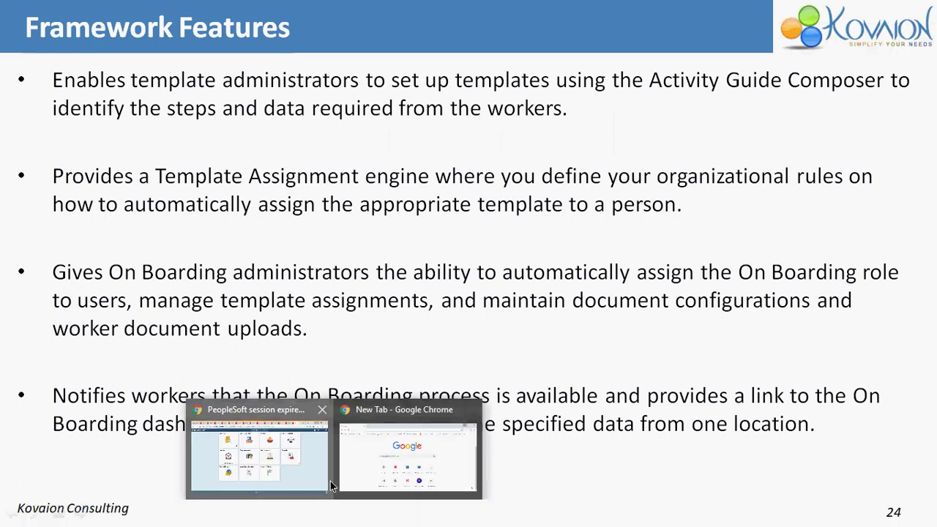
left_click(328, 476)
- Sign back in to PeopleSoft from the expired session page with the user ID and password
left_click(472, 199)
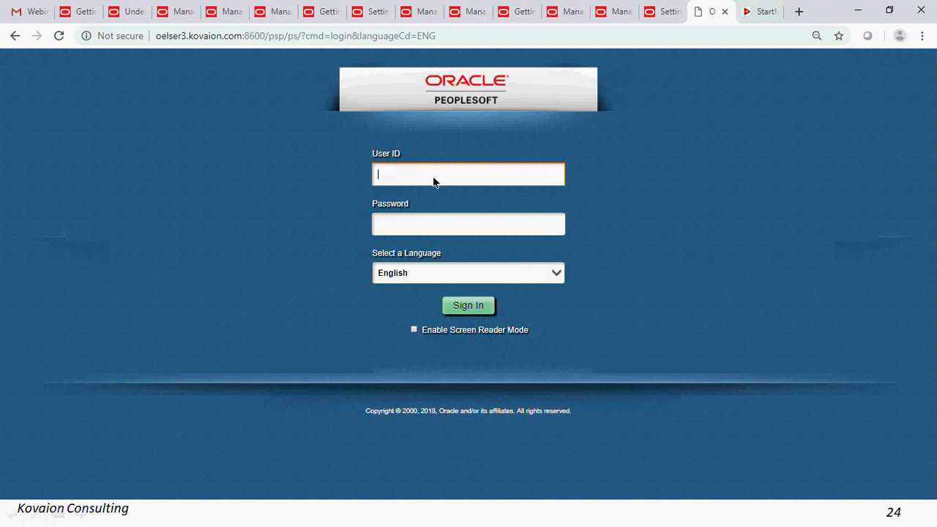
type("PS")
key("Tab")
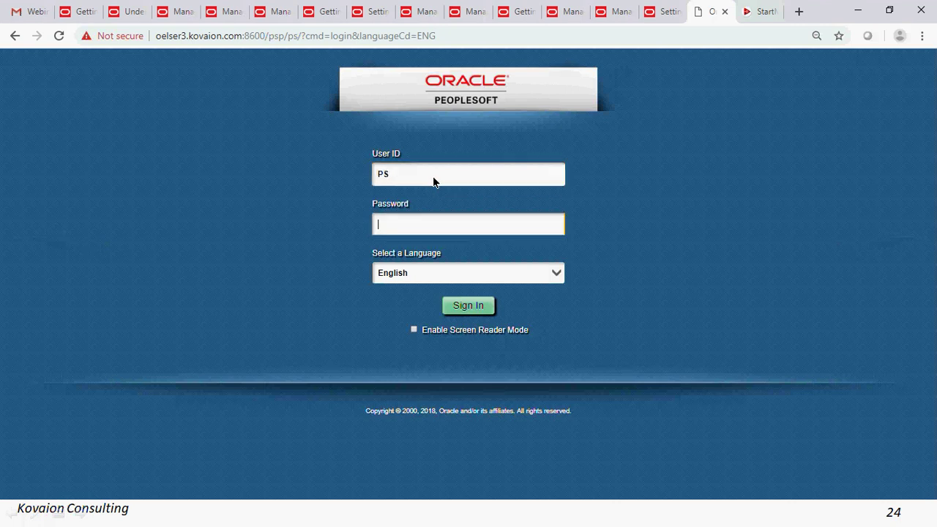
type("PS")
left_click(472, 307)
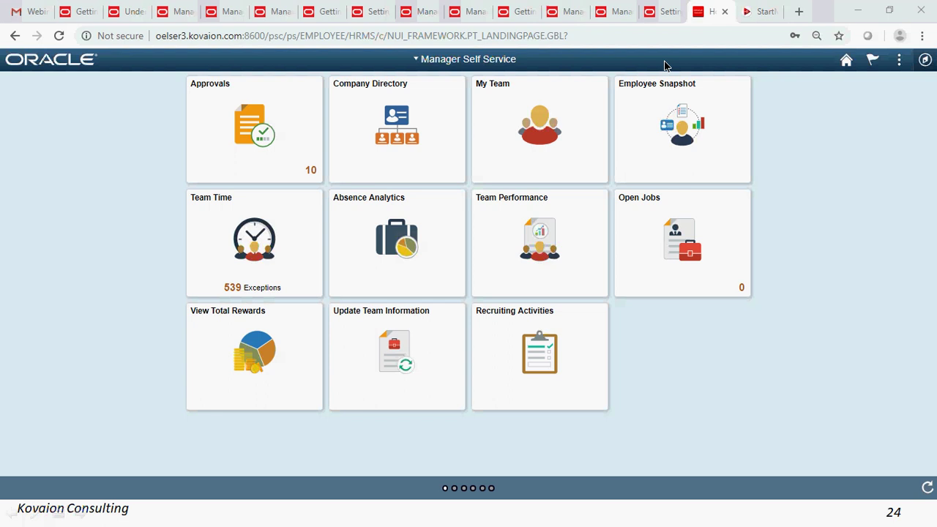
- Switch to the Employee Self Service homepage and open the OnBoarding dashboard
left_click(416, 60)
left_click(429, 116)
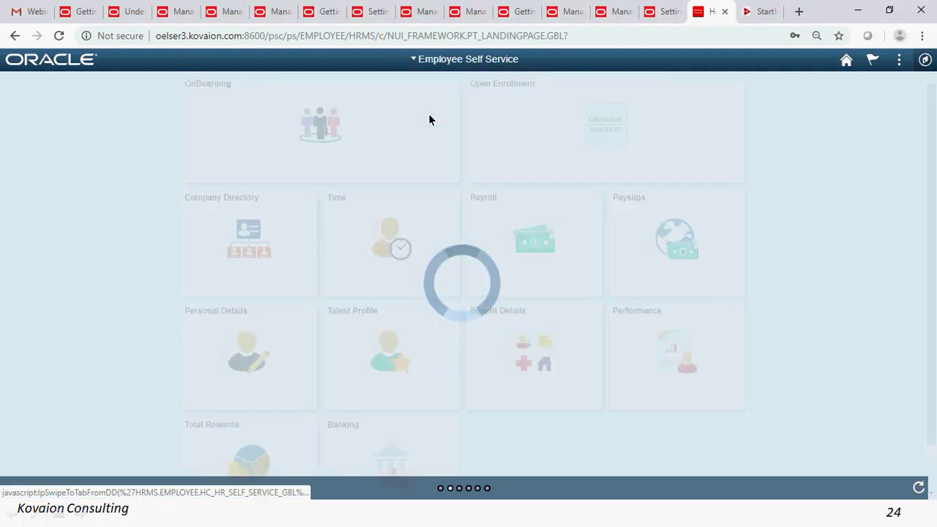
left_click(285, 128)
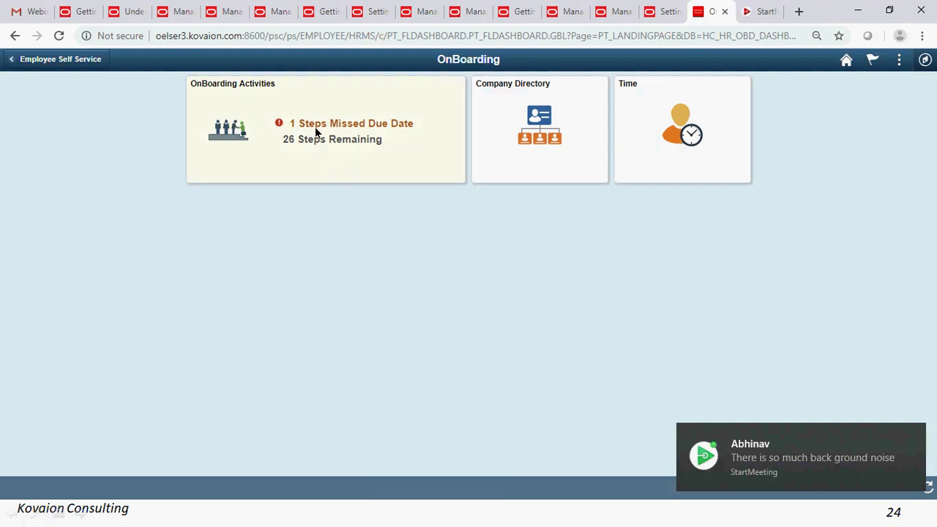
left_click(914, 437)
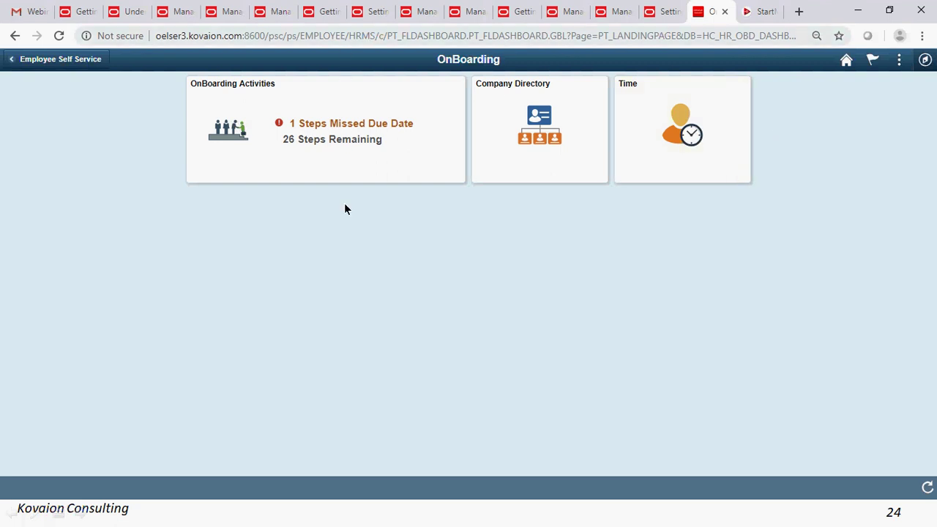
- Open the OnBoarding for USA activity guide and step from Before You Start to Welcome
left_click(339, 135)
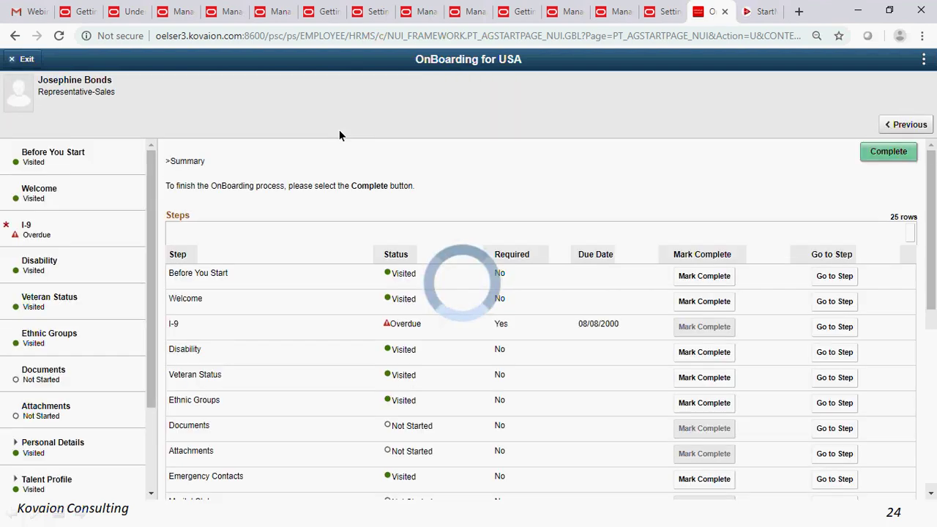
scroll(115, 243, "down", 2)
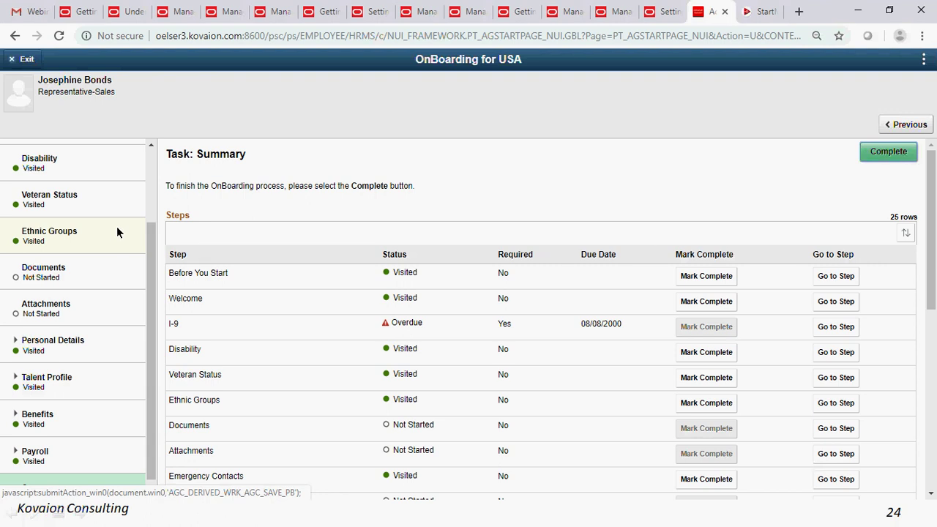
scroll(59, 334, "up", 2)
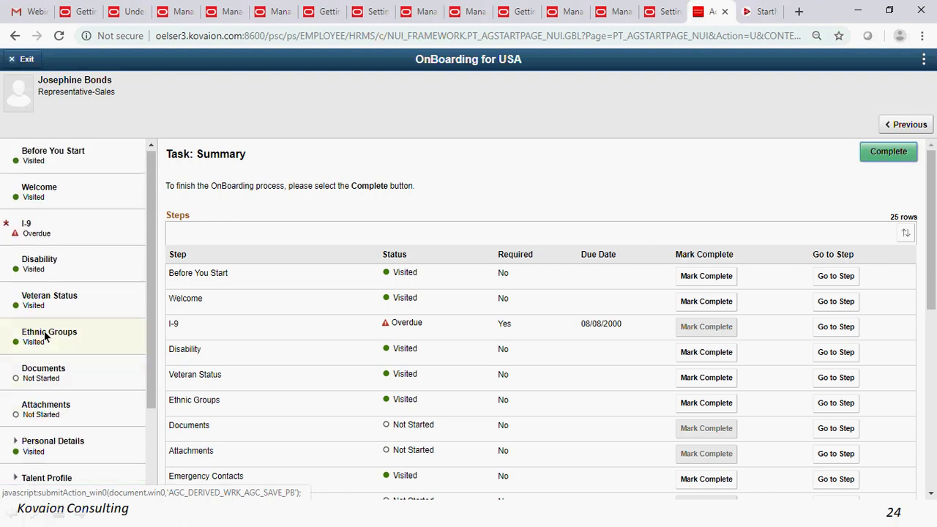
left_click(63, 161)
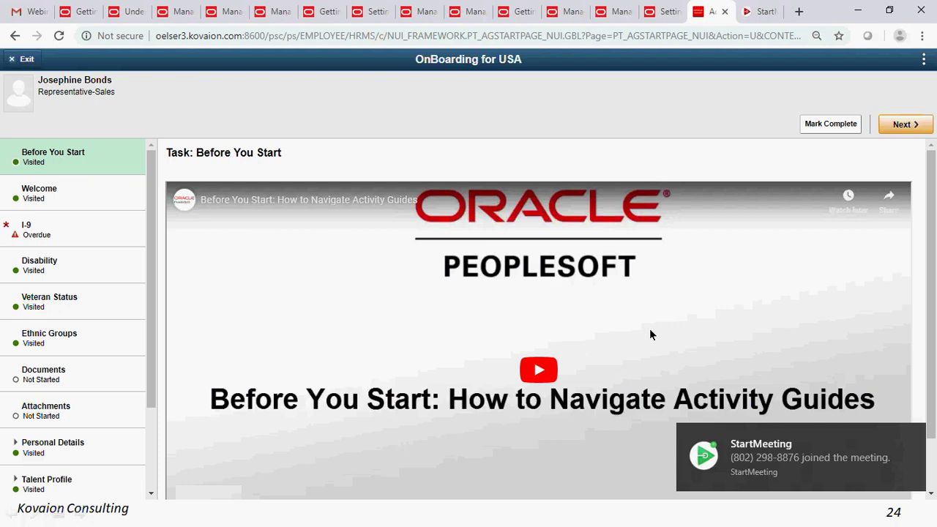
scroll(651, 331, "down", 1)
scroll(650, 335, "down", 2)
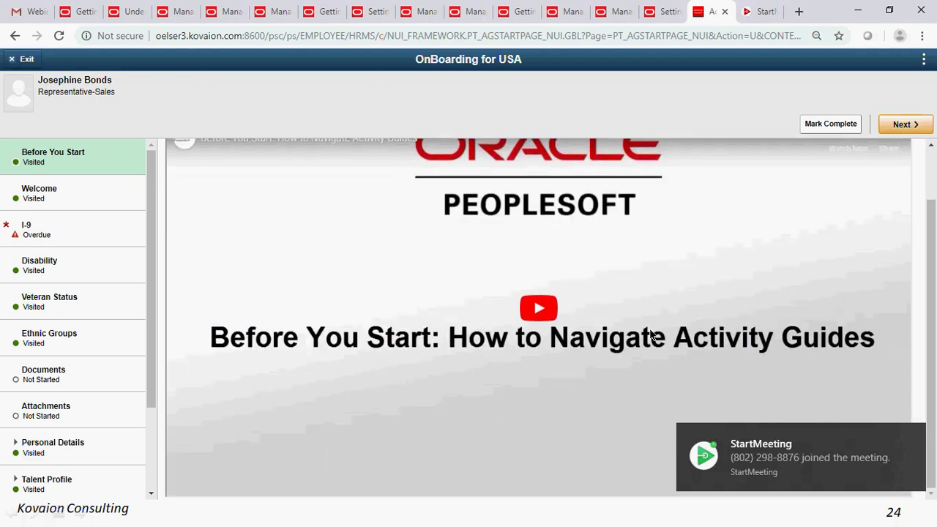
left_click(86, 197)
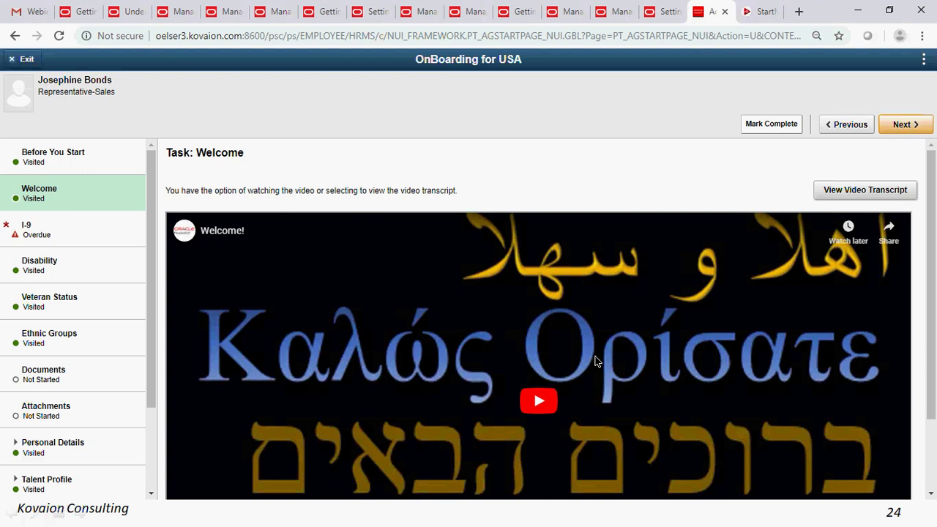
- Look over the Welcome video, then open the overdue I-9 Employment Eligibility Verification form
scroll(494, 315, "down", 1)
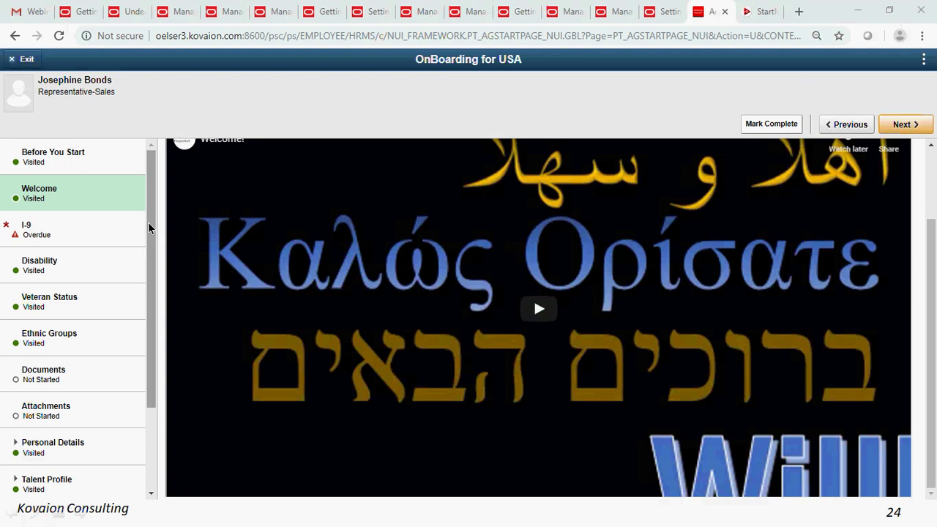
left_click(46, 233)
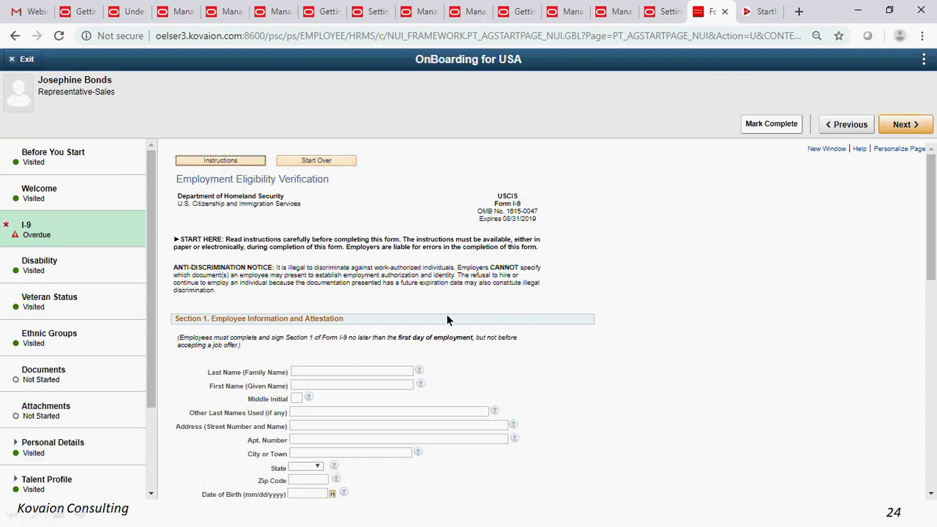
- Move from the I-9 form to the Disability step's self-identification form
scroll(448, 320, "down", 2)
scroll(447, 320, "down", 6)
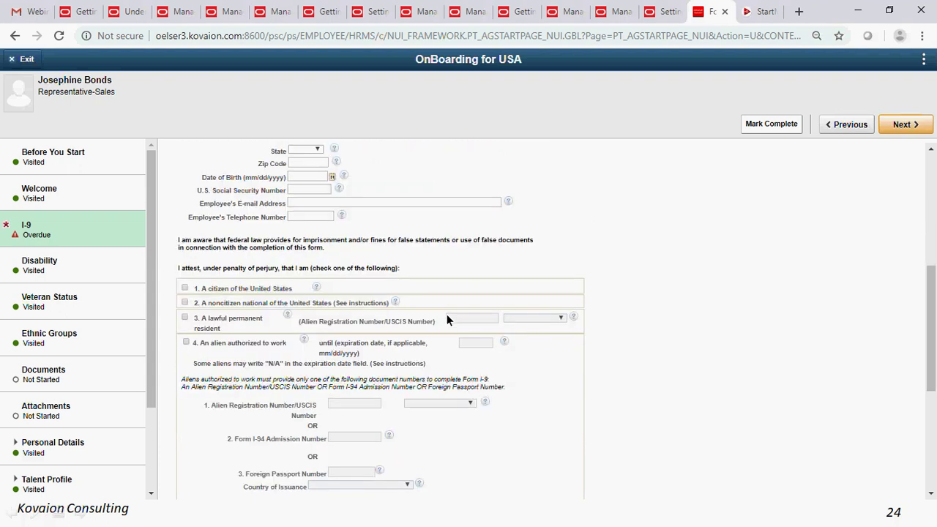
scroll(370, 367, "up", 2)
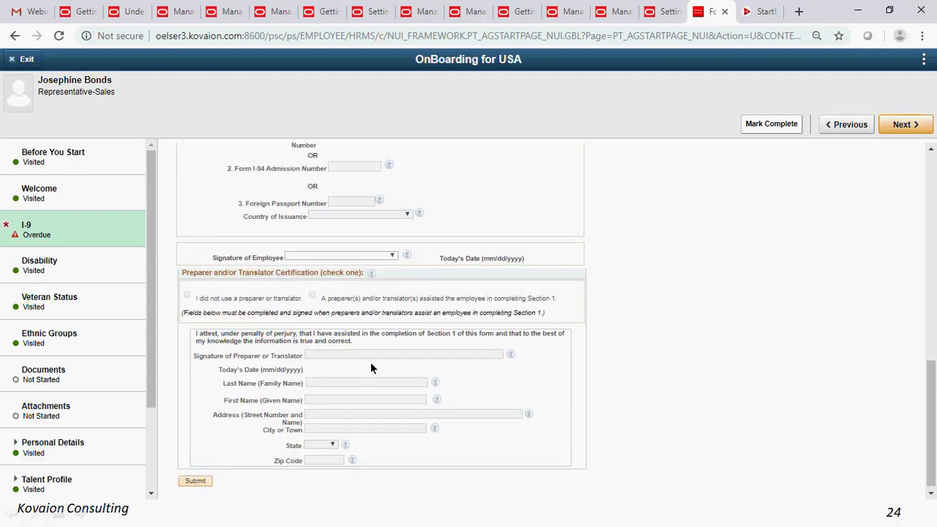
scroll(371, 368, "up", 3)
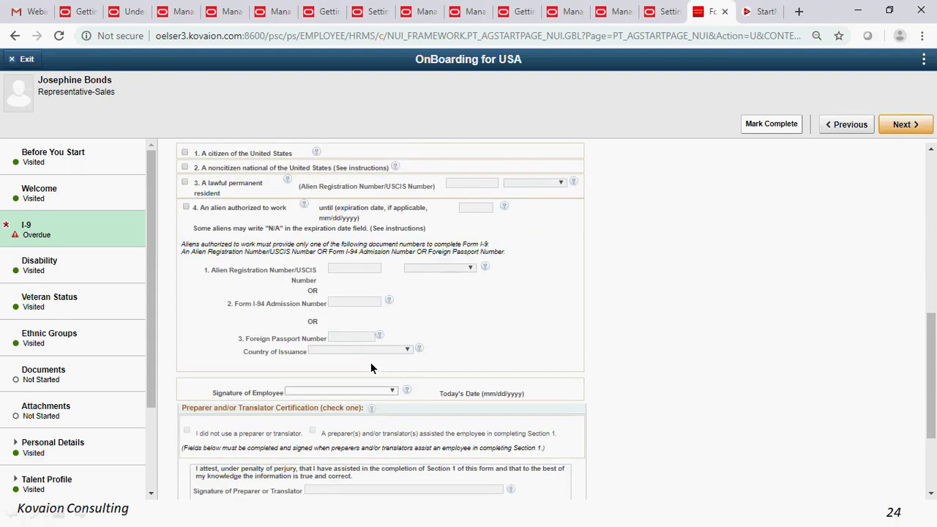
scroll(371, 362, "up", 3)
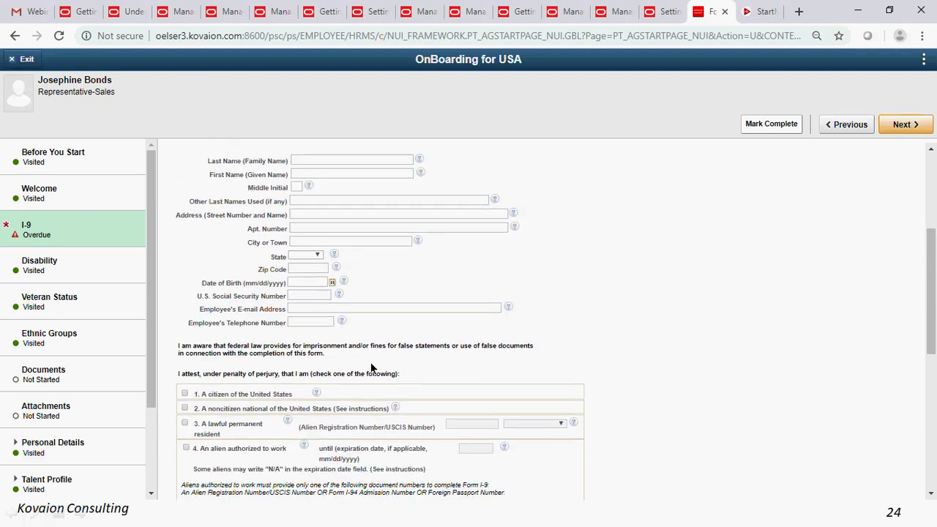
left_click(56, 266)
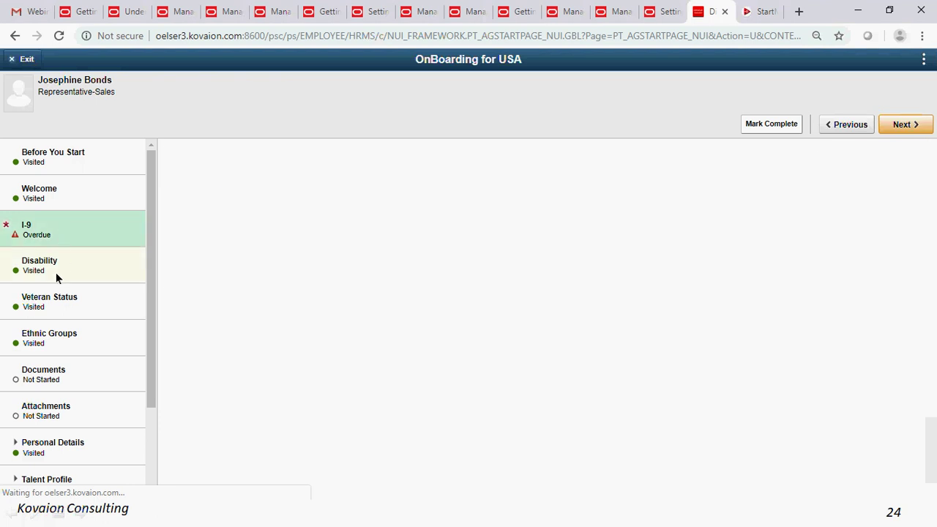
left_click(60, 269)
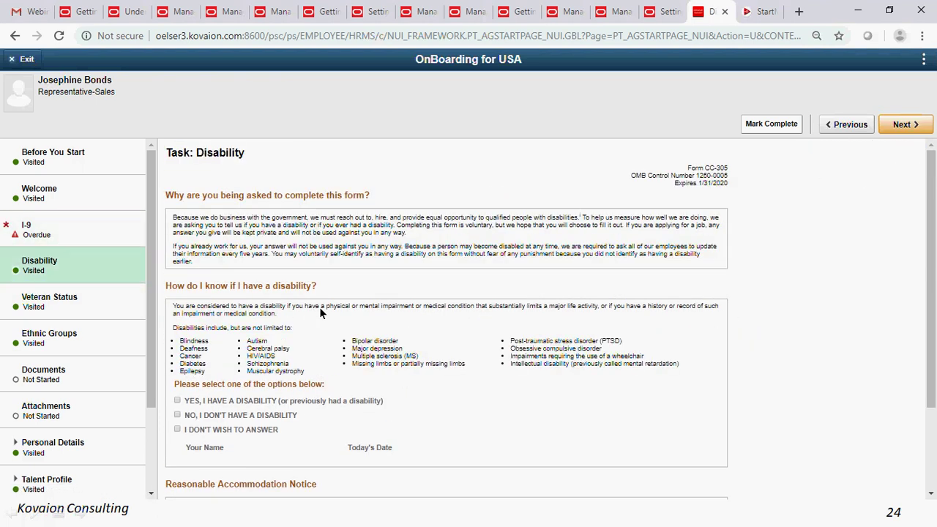
- Review the disability form, pass through Veteran Status, and open the Ethnic Groups task
scroll(320, 309, "down", 2)
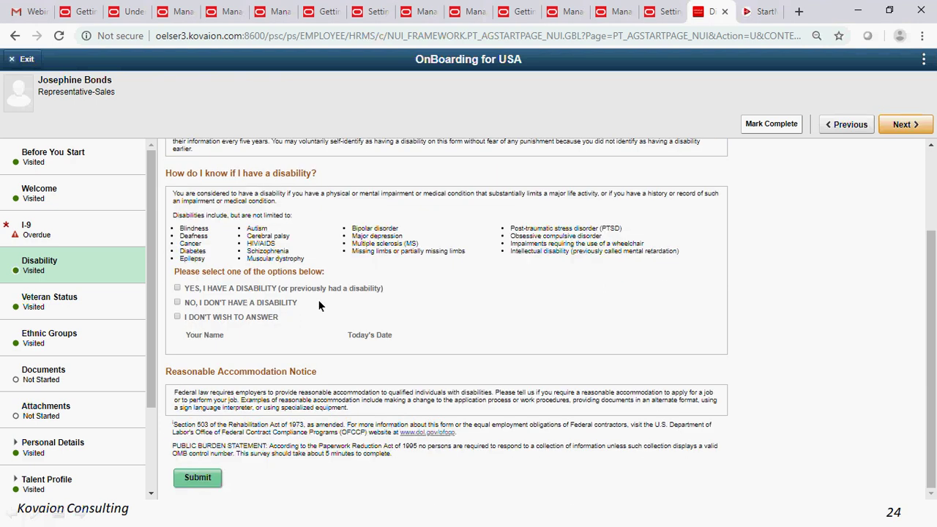
scroll(318, 299, "up", 2)
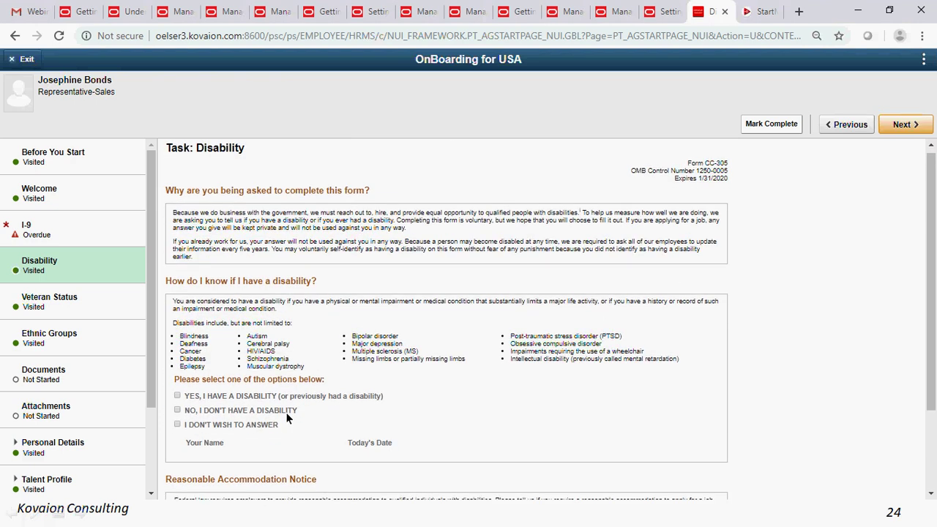
scroll(286, 416, "down", 2)
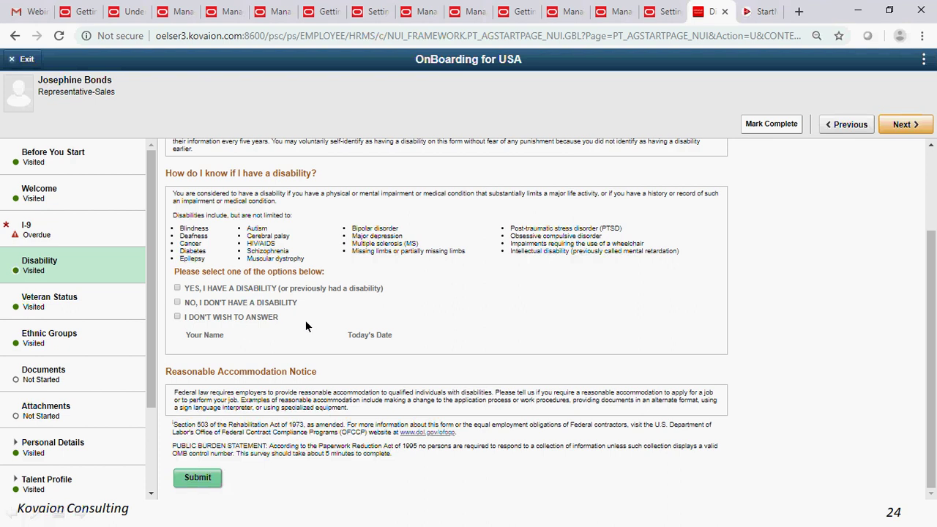
left_click(63, 308)
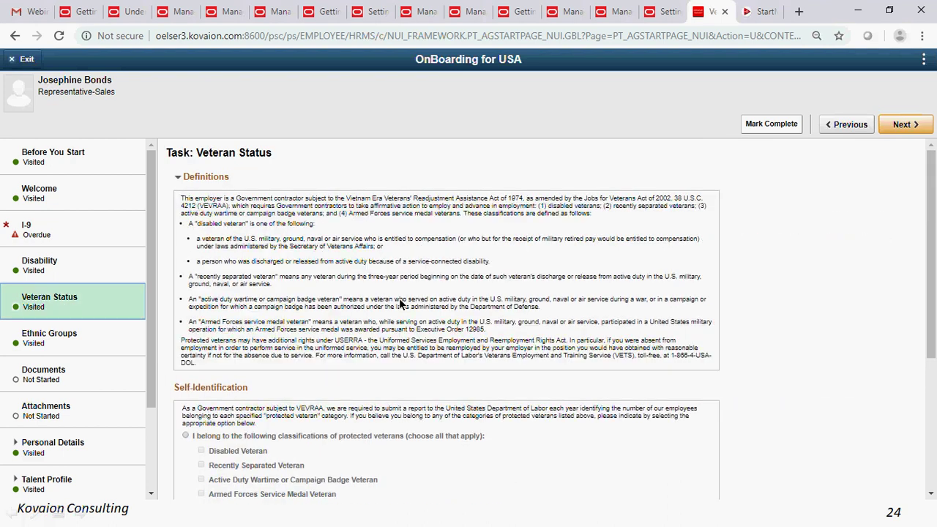
scroll(399, 298, "down", 3)
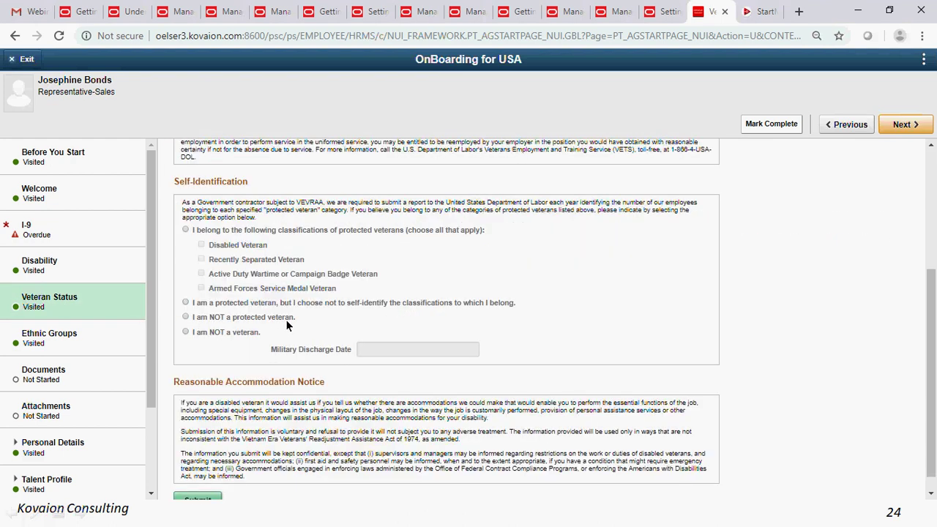
left_click(48, 337)
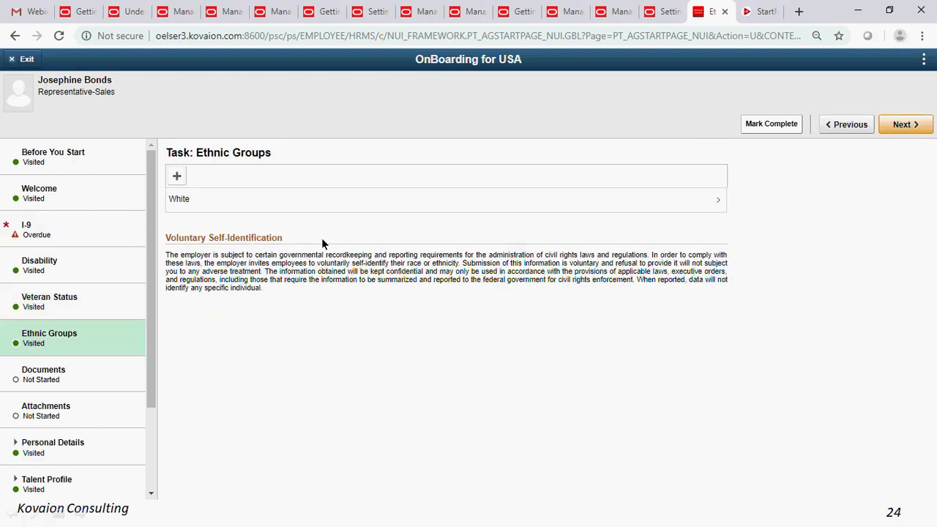
- Start adding an ethnic group, browse the lookup values, then cancel without adding one
left_click(178, 177)
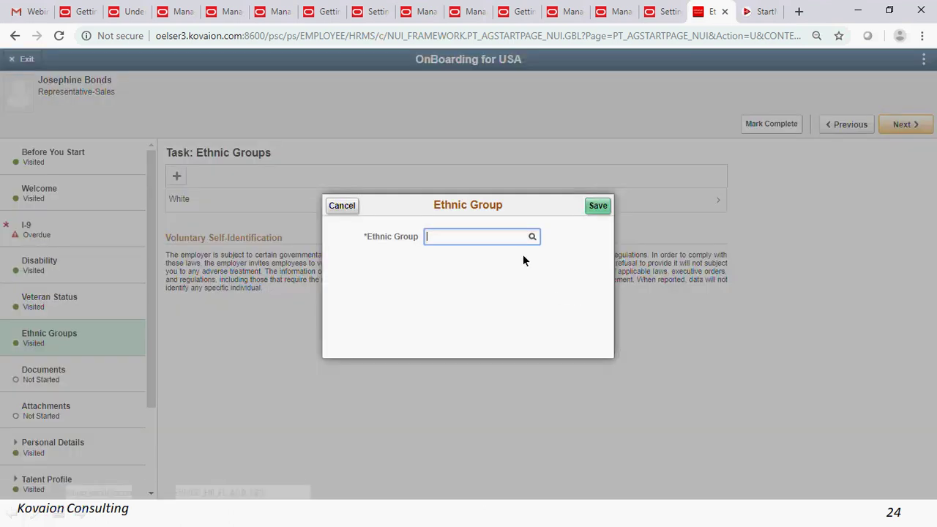
left_click(532, 238)
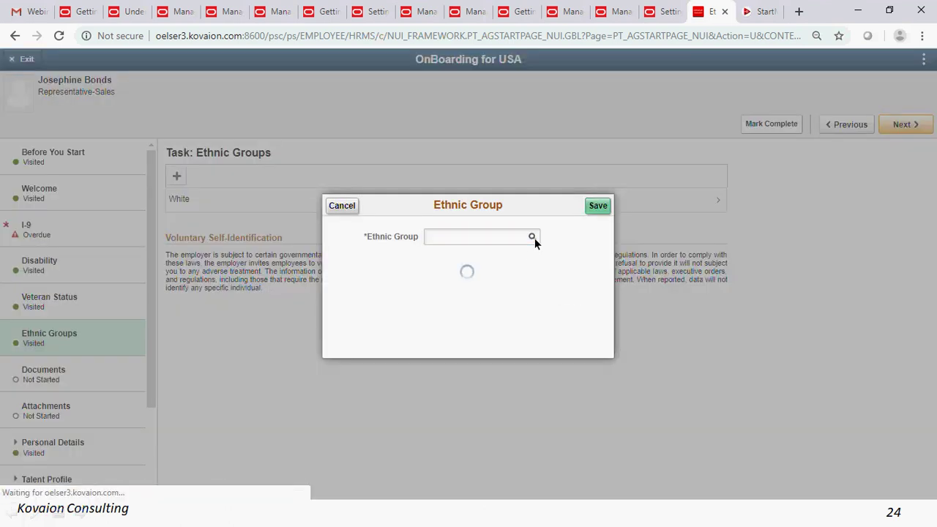
scroll(340, 267, "down", 3)
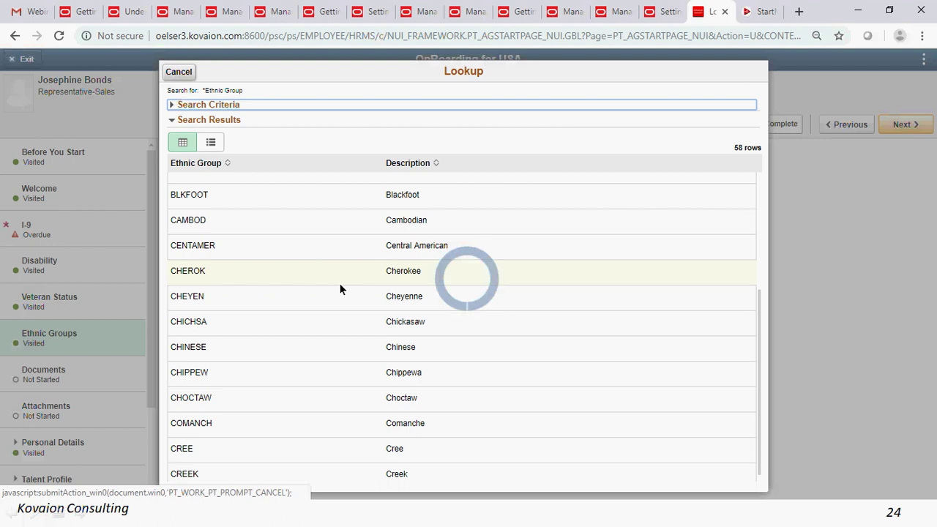
left_click(184, 73)
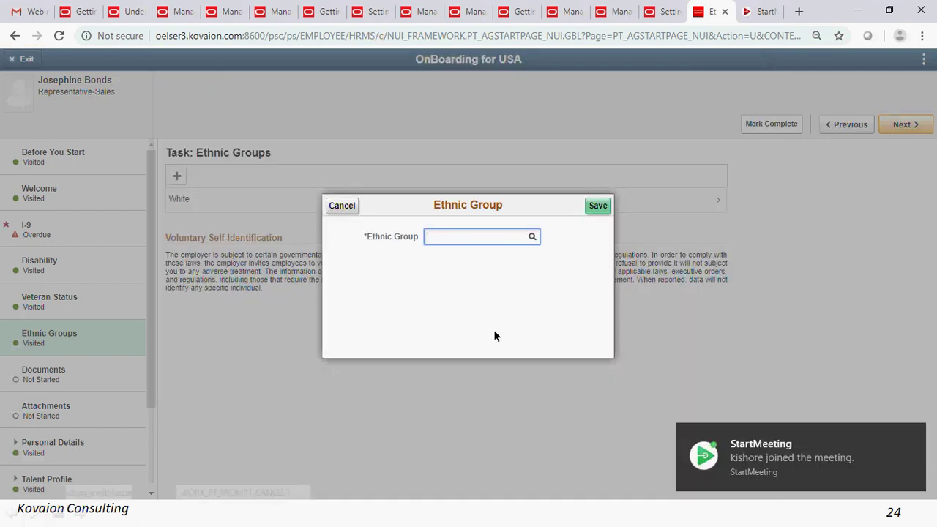
left_click(915, 435)
left_click(342, 206)
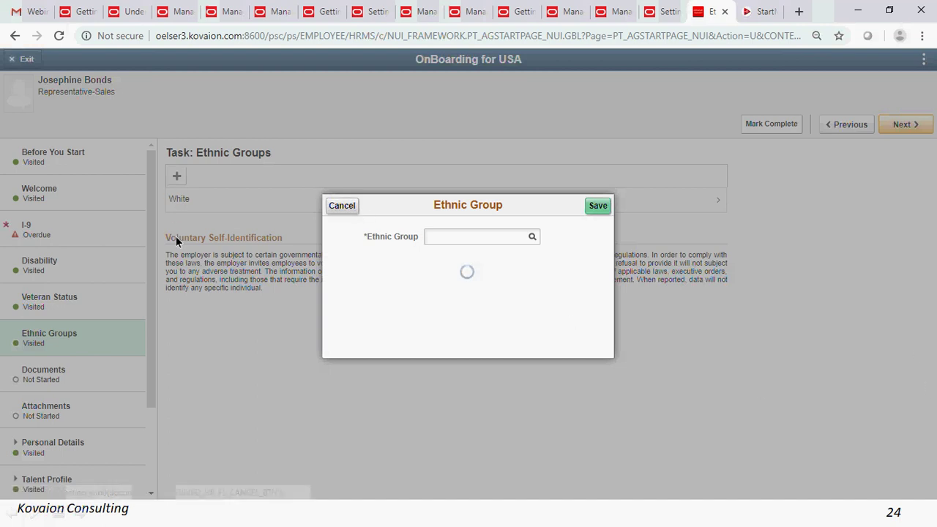
- Review the Documents and Attachments tasks, then open Personal Details – Emergency Contacts
scroll(88, 378, "down", 3)
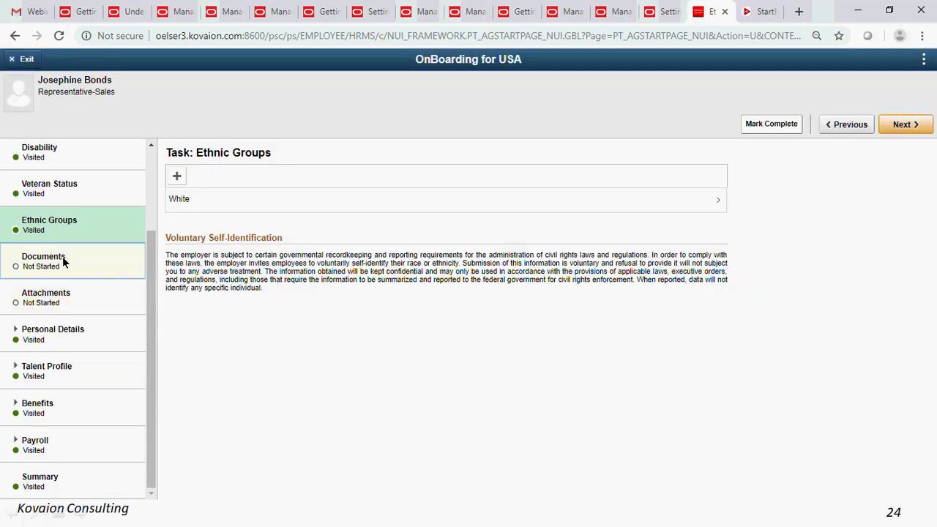
left_click(64, 262)
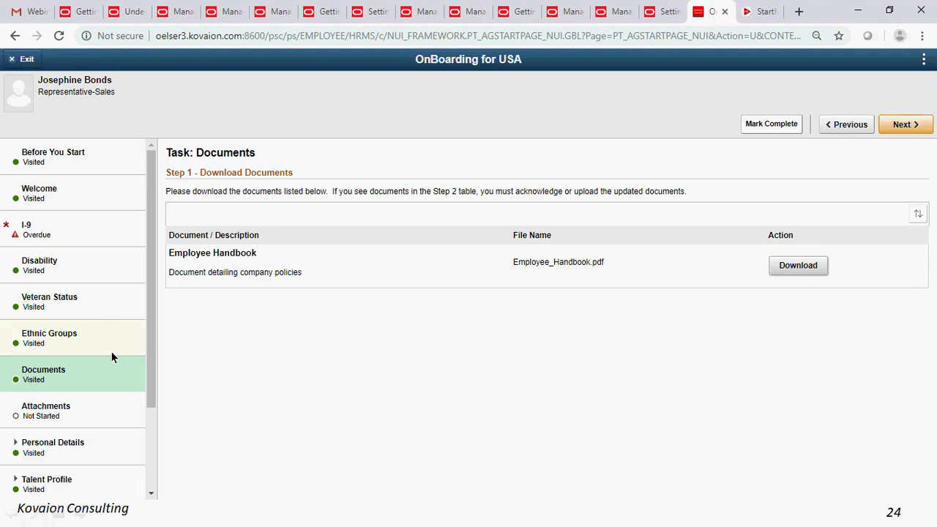
left_click(77, 411)
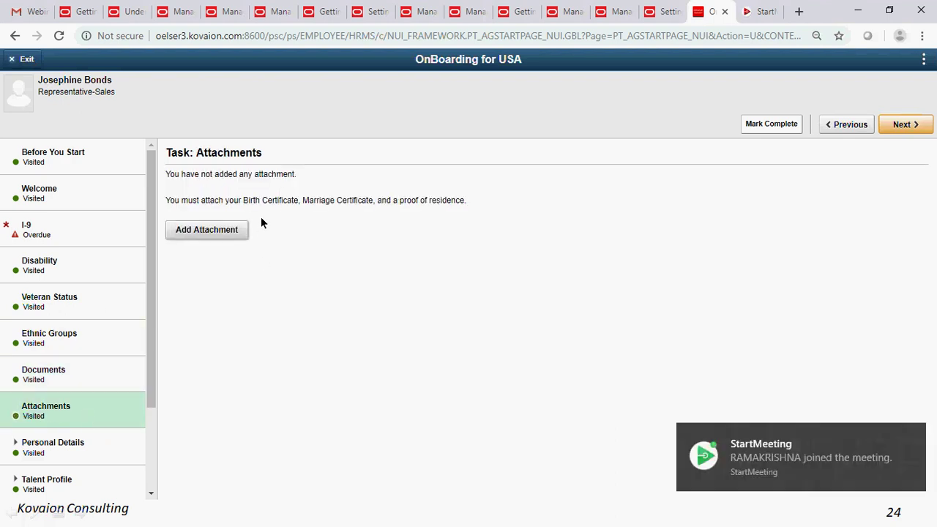
left_click(914, 436)
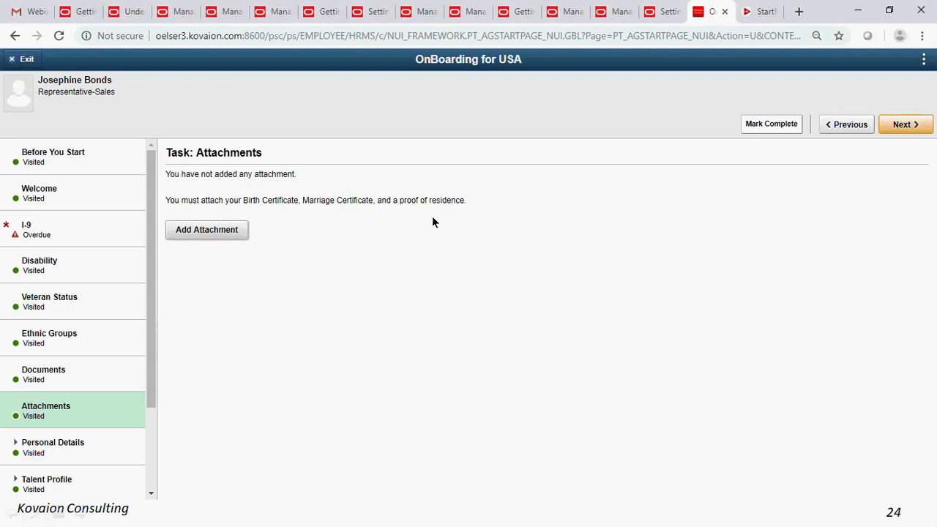
left_click(77, 443)
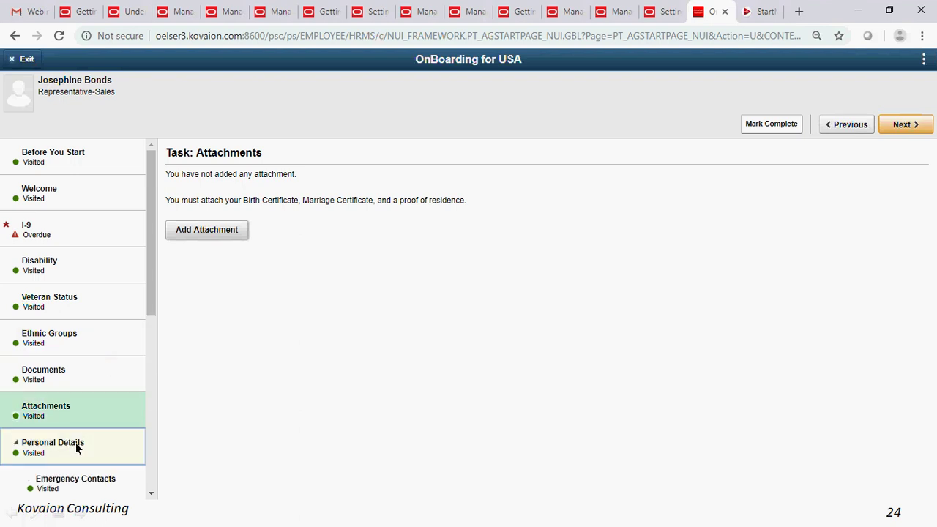
scroll(80, 432, "down", 2)
left_click(76, 347)
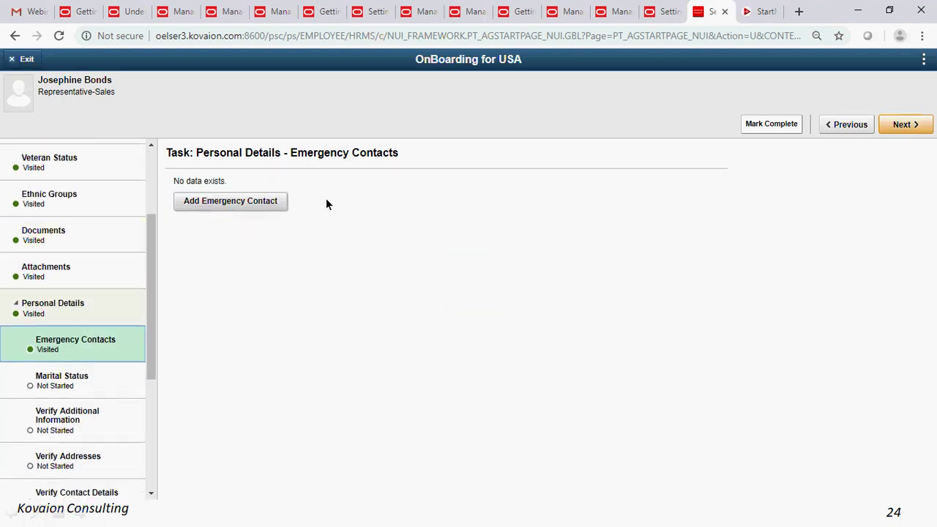
- Open the Marital Status task, then the Verify Additional Information task
scroll(64, 379, "up", 2)
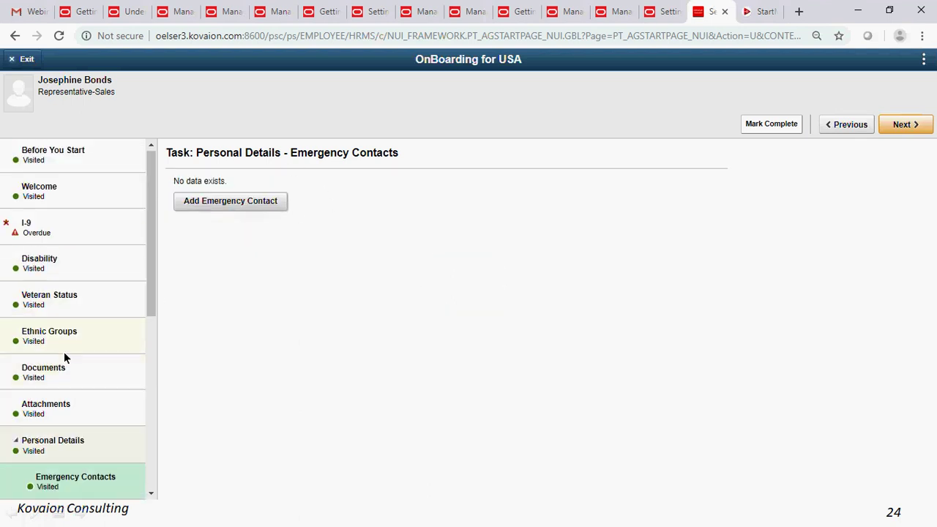
scroll(63, 352, "down", 2)
left_click(65, 388)
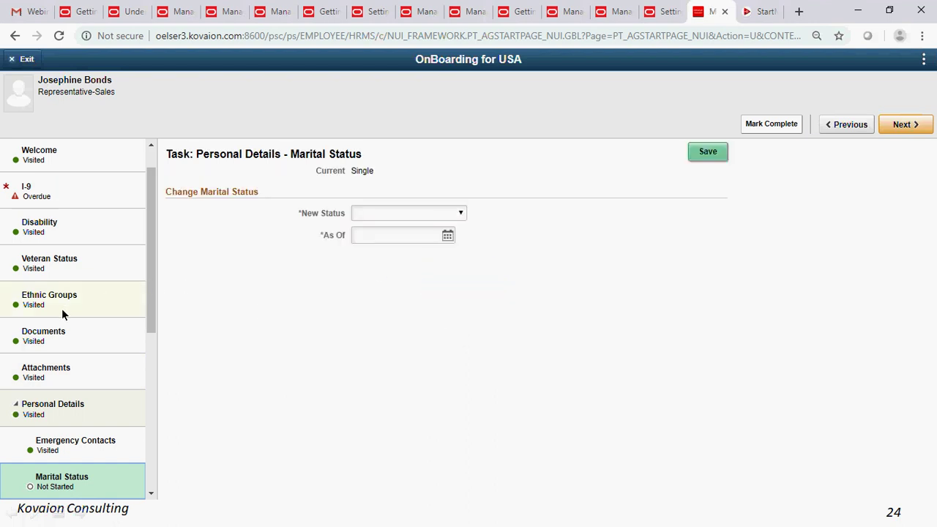
scroll(77, 316, "down", 3)
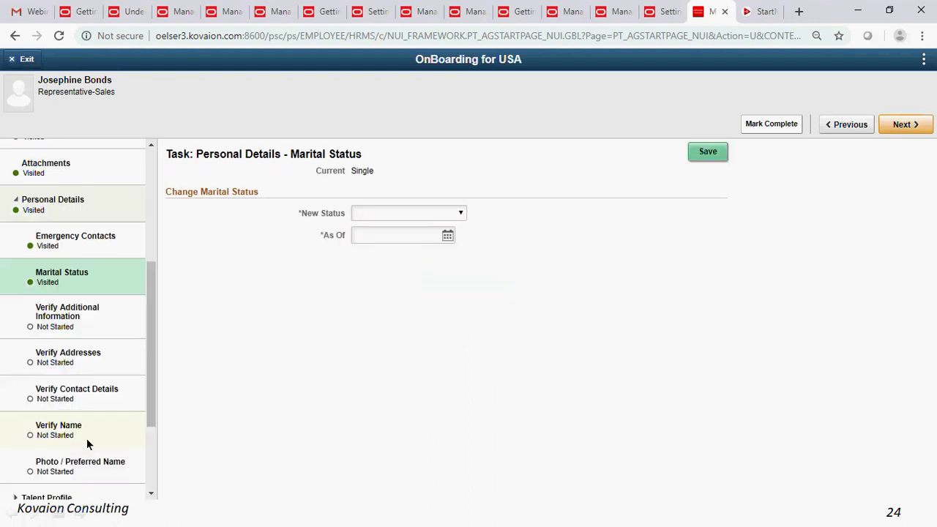
left_click(75, 323)
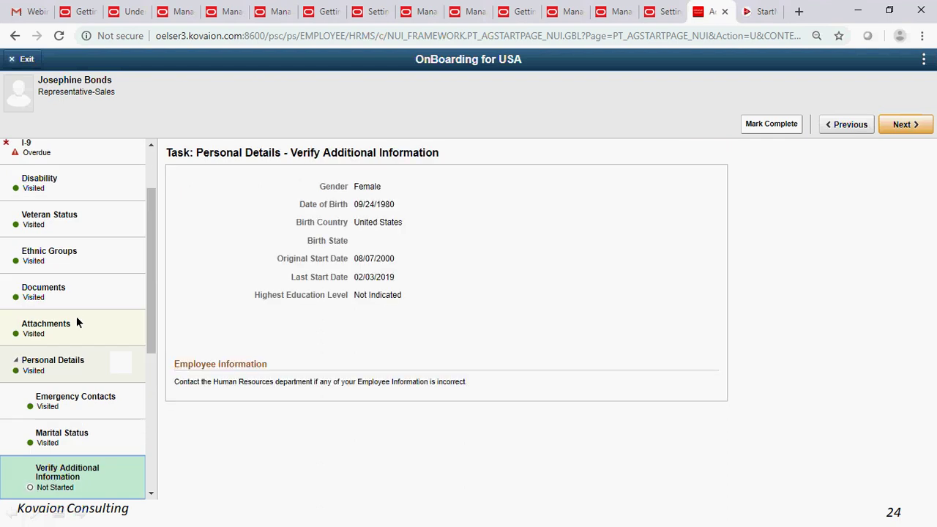
- Review additional information, check the home address in Verify Addresses, then open Verify Contact Details
scroll(78, 320, "down", 2)
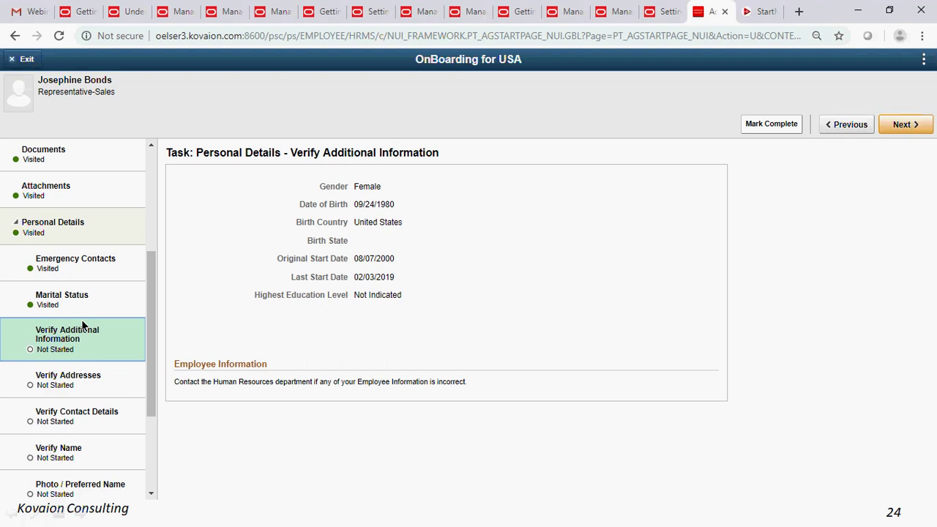
scroll(81, 319, "down", 2)
scroll(86, 325, "up", 2)
scroll(74, 309, "down", 1)
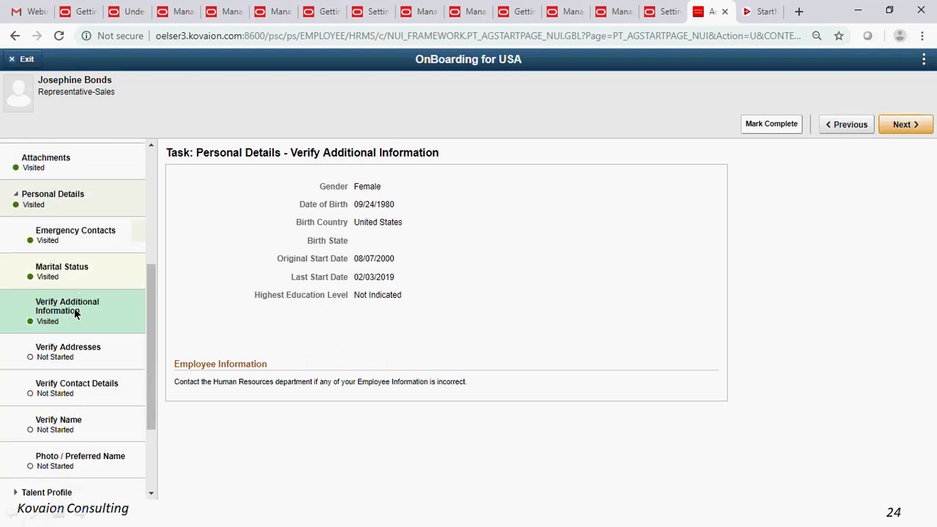
scroll(75, 314, "down", 2)
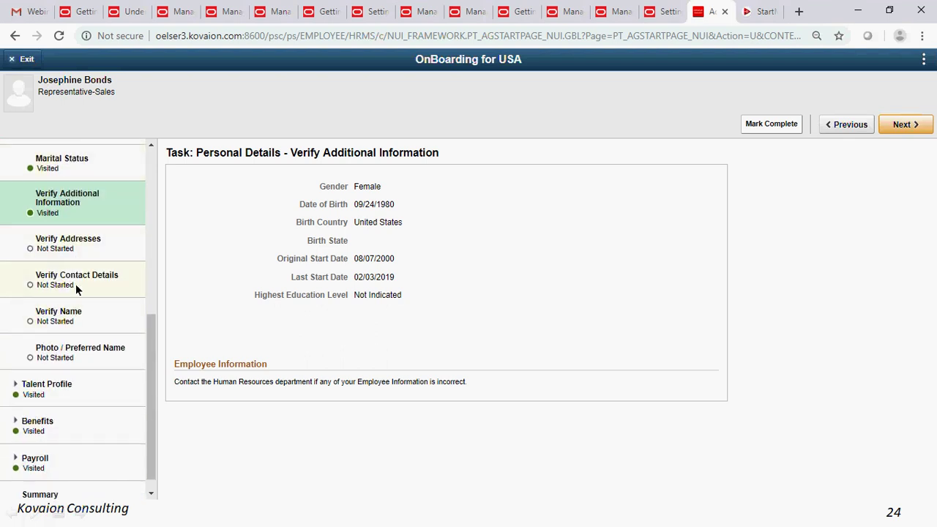
left_click(83, 239)
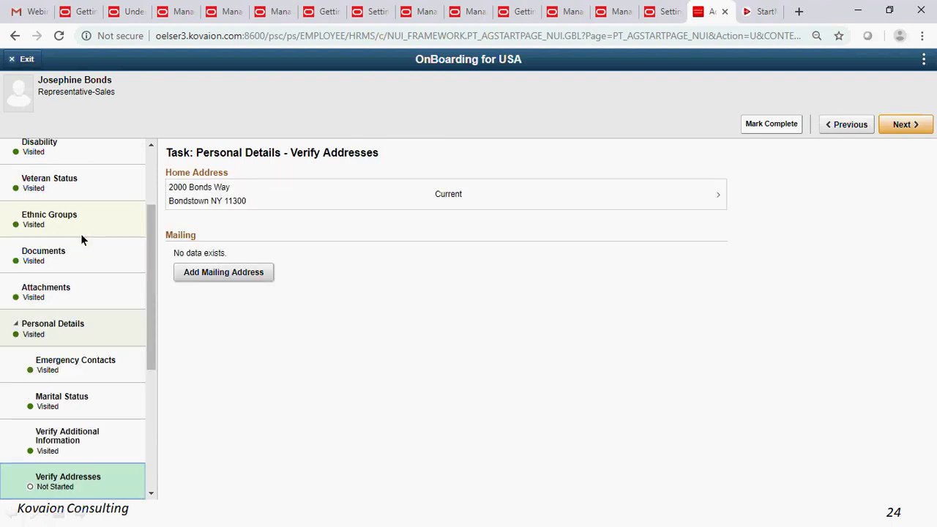
scroll(83, 357, "down", 2)
scroll(73, 377, "down", 3)
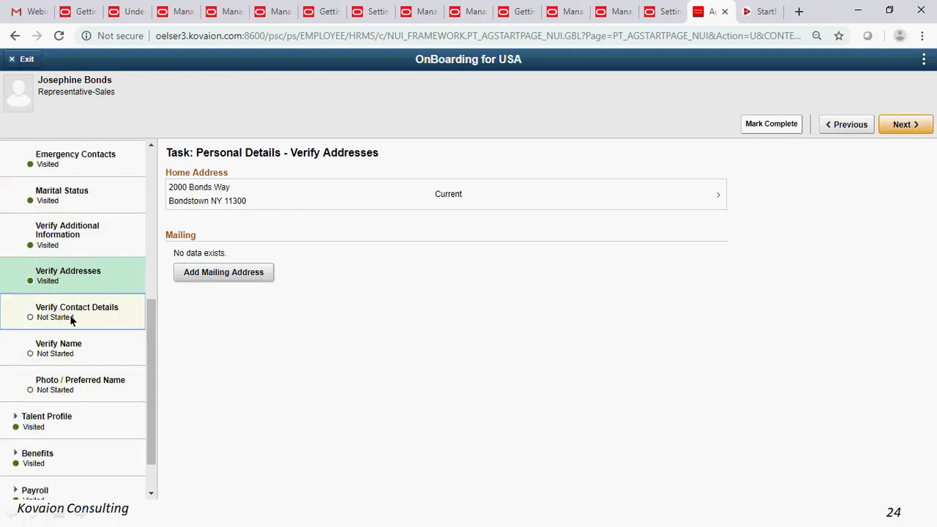
left_click(70, 317)
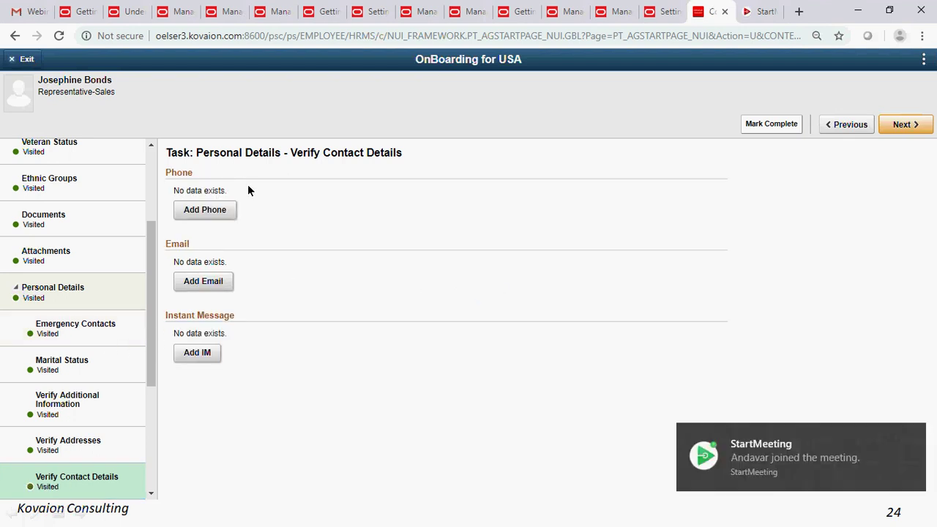
- Open the Verify Name task to mark it visited
left_click(914, 438)
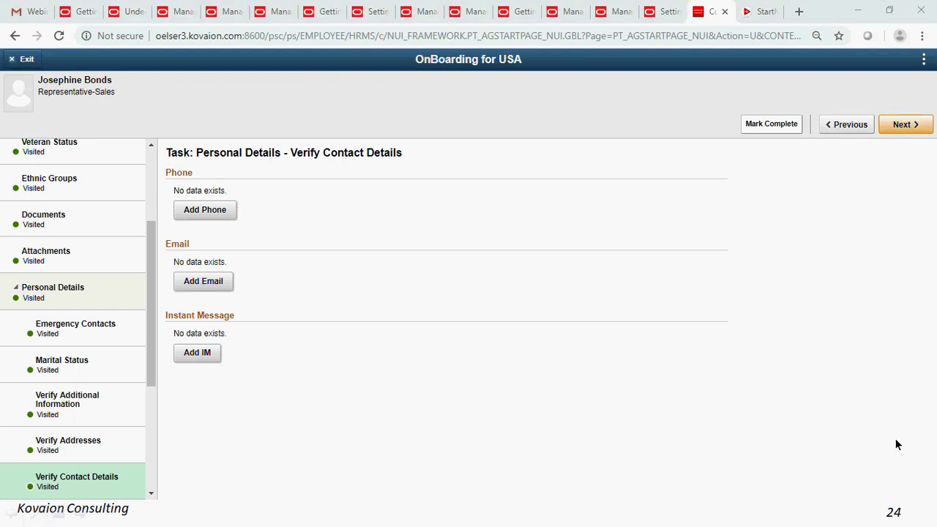
scroll(44, 436, "down", 2)
left_click(54, 378)
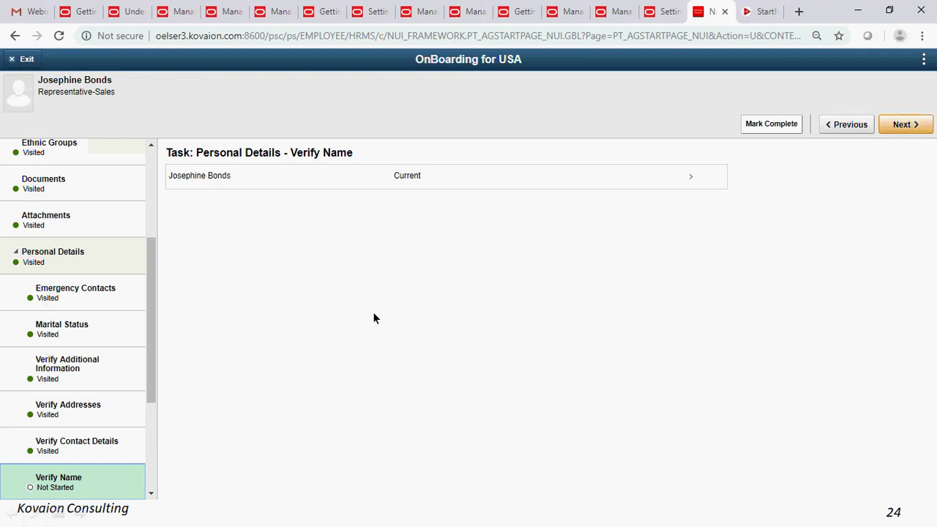
scroll(129, 268, "down", 1)
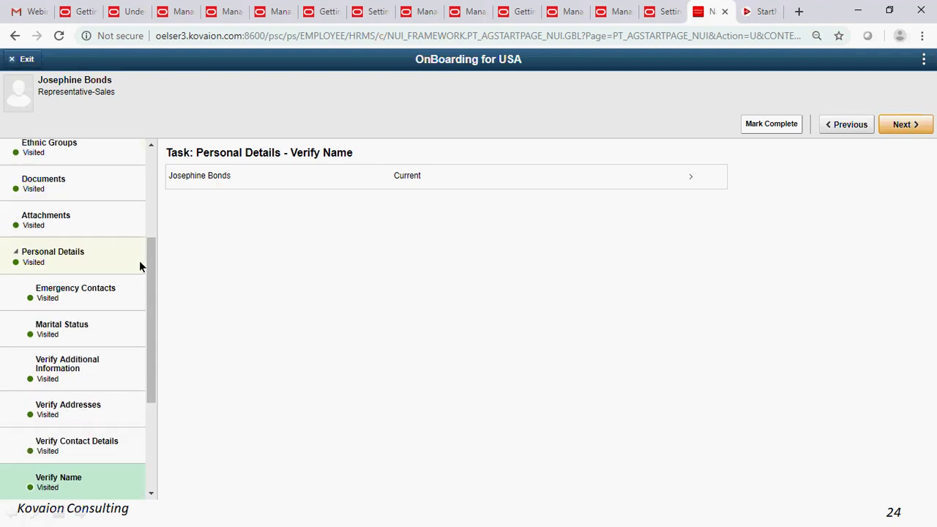
scroll(139, 263, "down", 3)
- Open the Photo / Preferred Name task and expand the Talent Profile subtasks
left_click(70, 330)
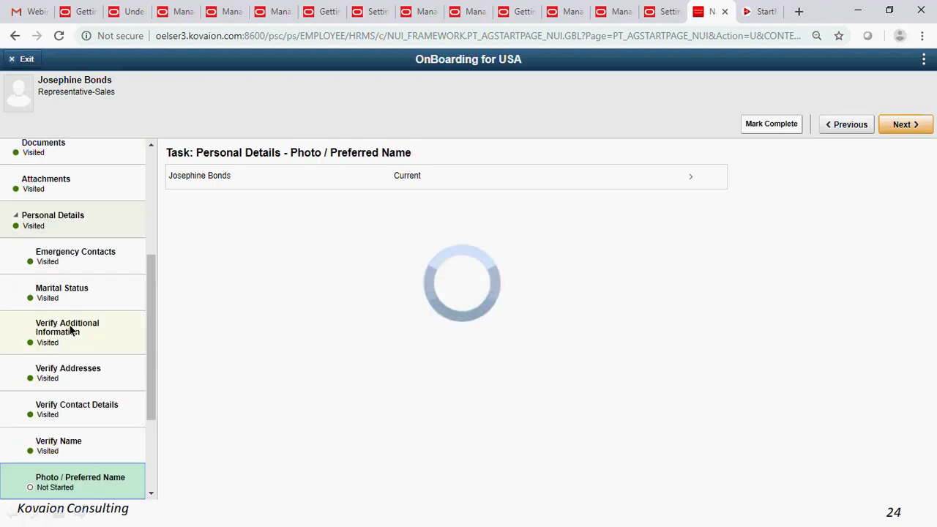
scroll(39, 334, "down", 1)
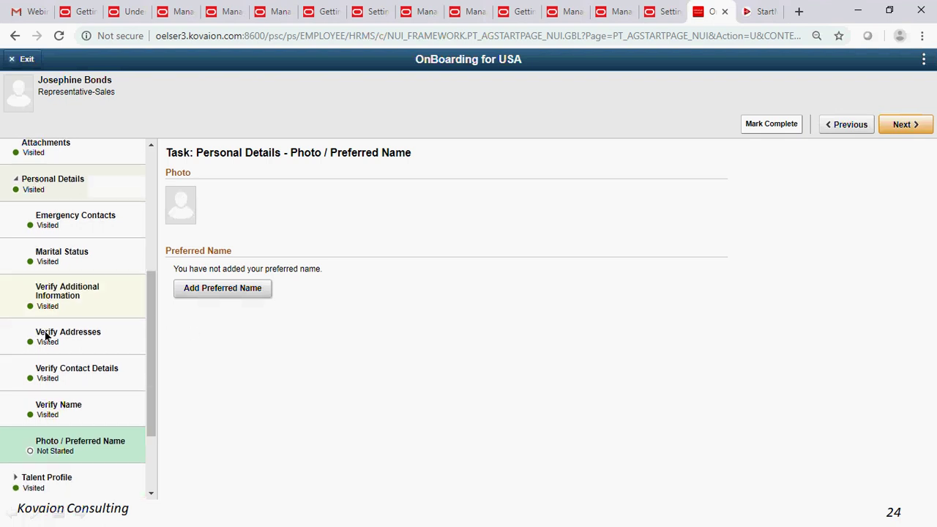
scroll(66, 370, "down", 2)
scroll(62, 372, "down", 2)
left_click(52, 367)
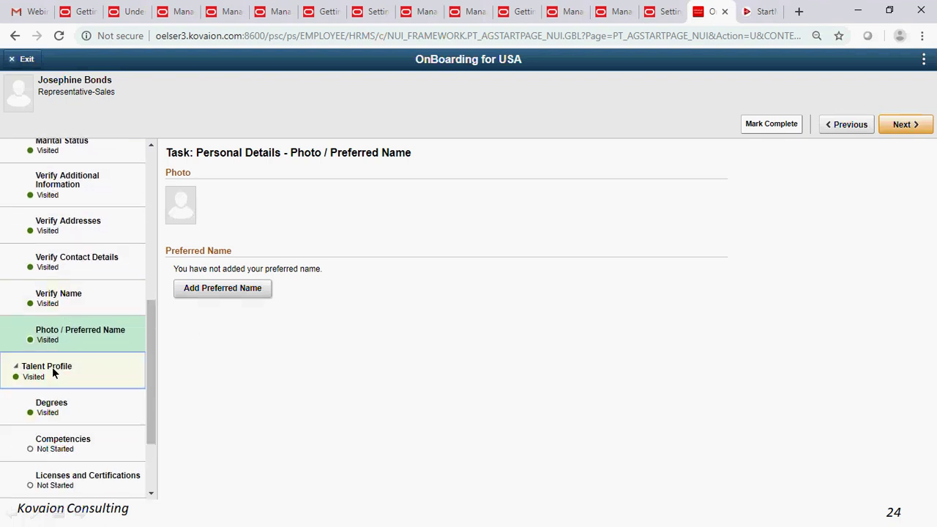
- Visit the Degrees, Competencies, and Licenses and Certifications tasks, then expand the Benefits tasks
scroll(60, 390, "down", 3)
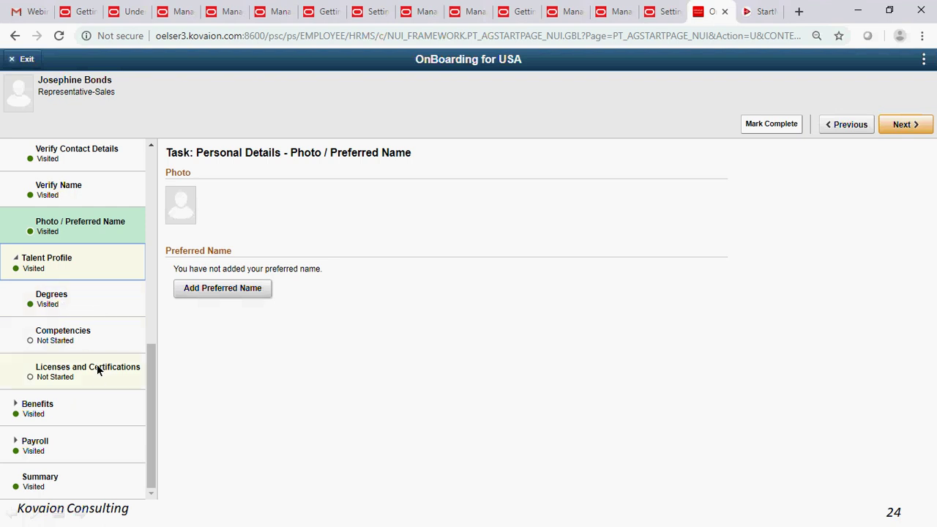
left_click(61, 304)
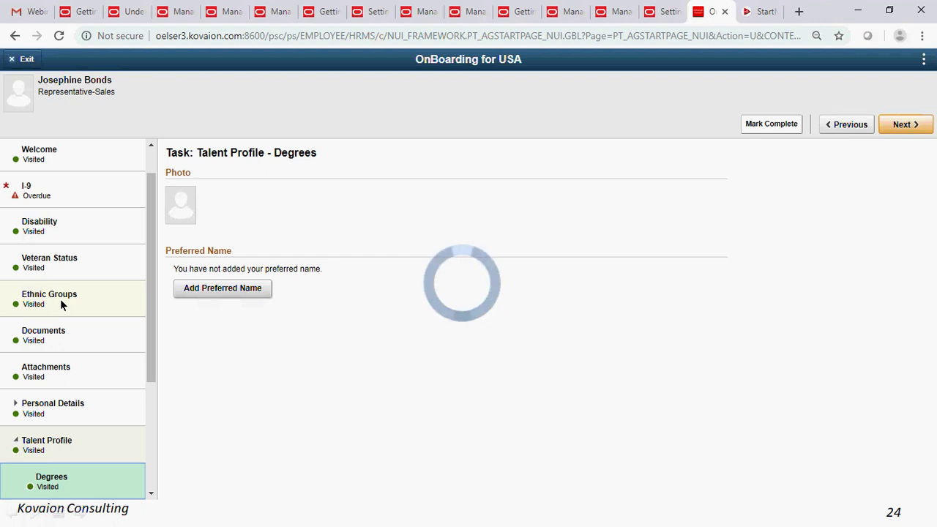
scroll(70, 382, "down", 2)
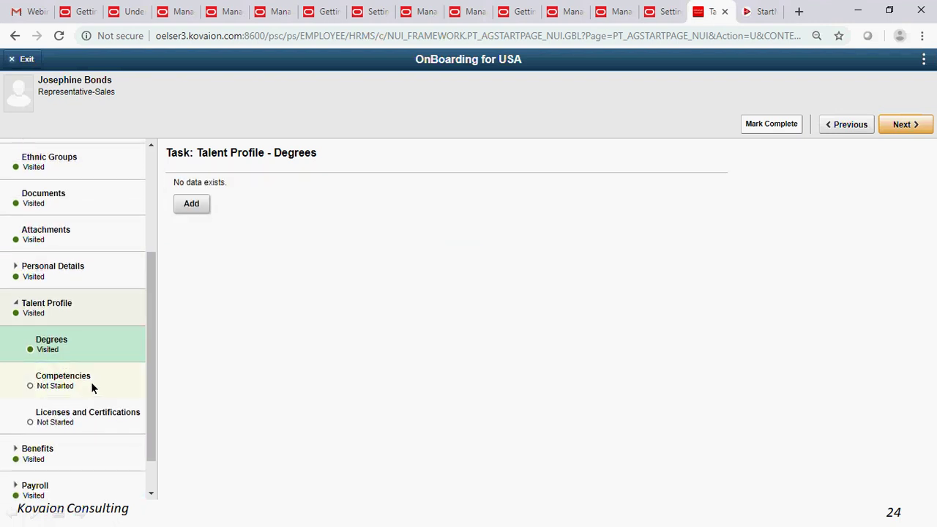
left_click(74, 379)
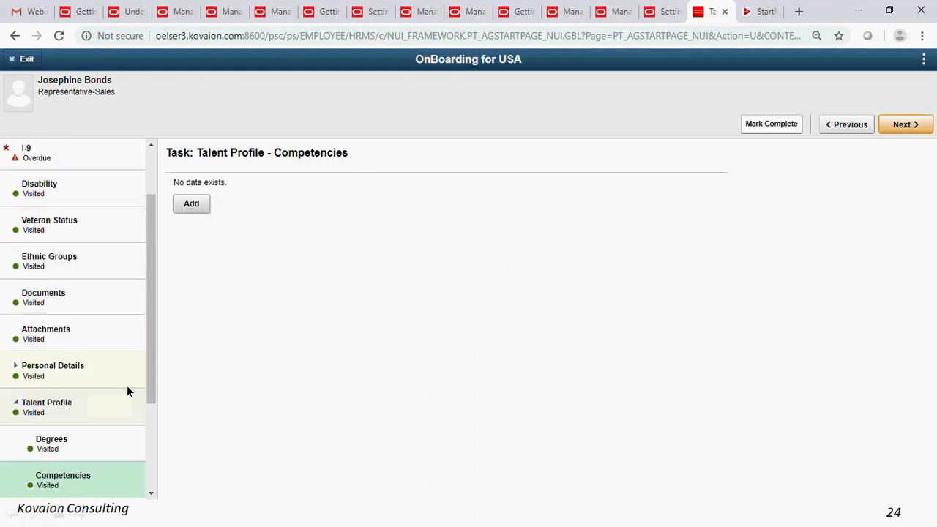
scroll(126, 389, "down", 2)
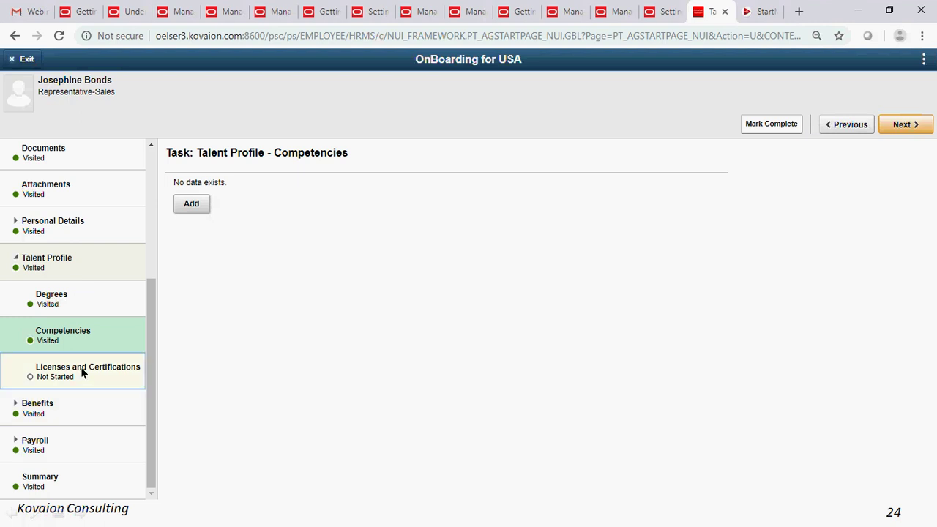
left_click(80, 370)
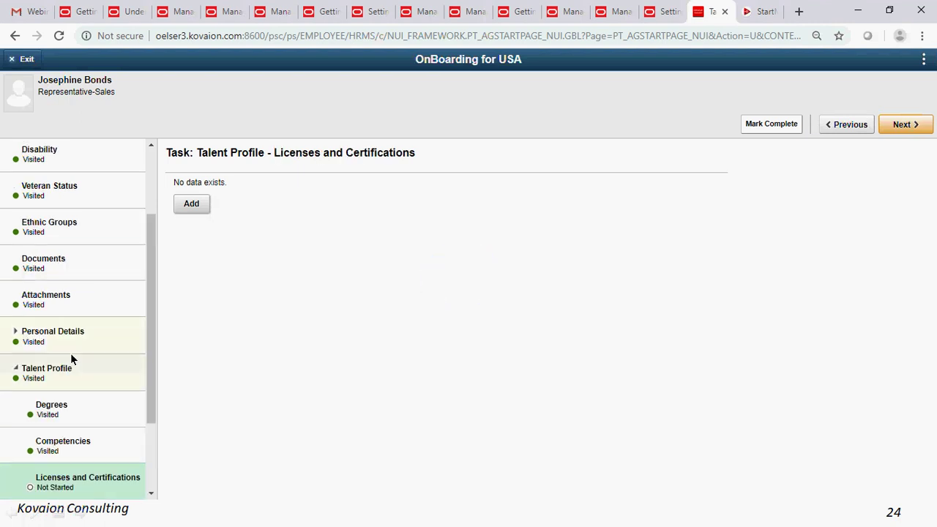
scroll(76, 411, "down", 2)
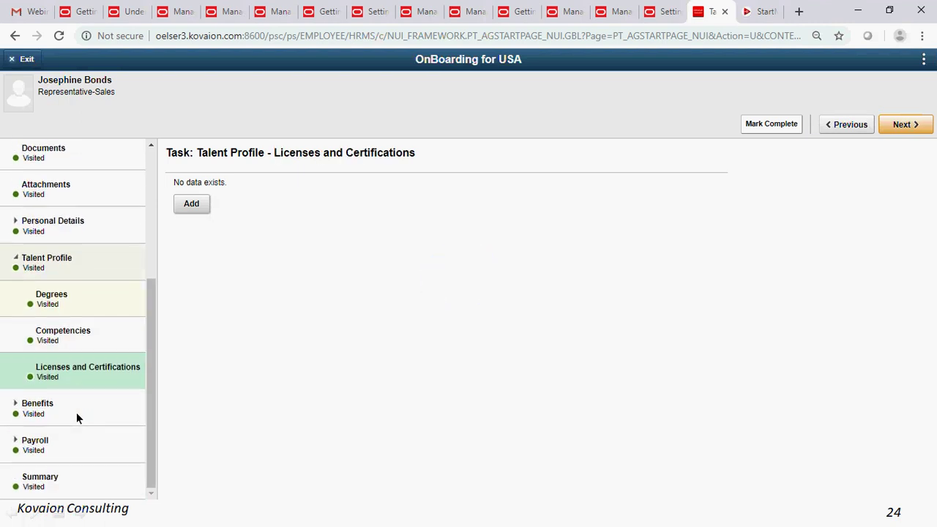
left_click(63, 413)
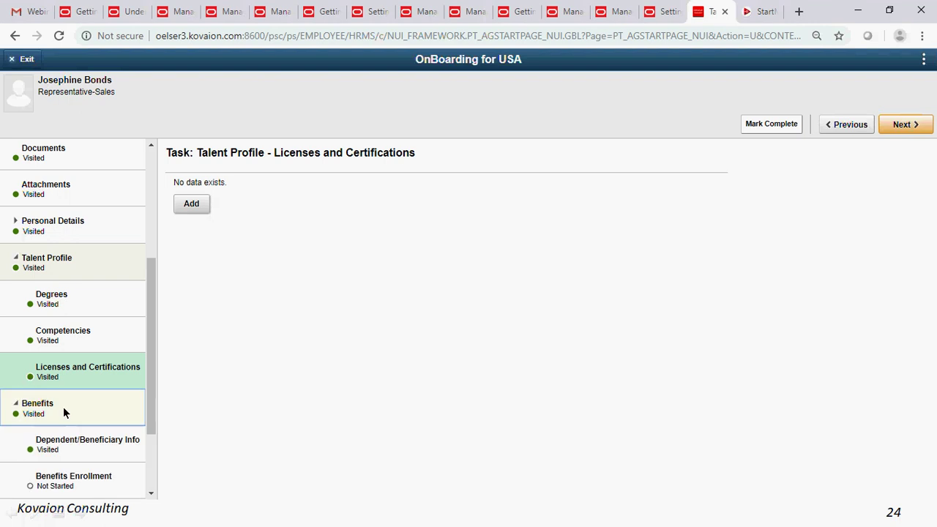
- Open Benefits – Dependent/Beneficiary Info, which lists no dependents or beneficiaries yet
left_click(83, 443)
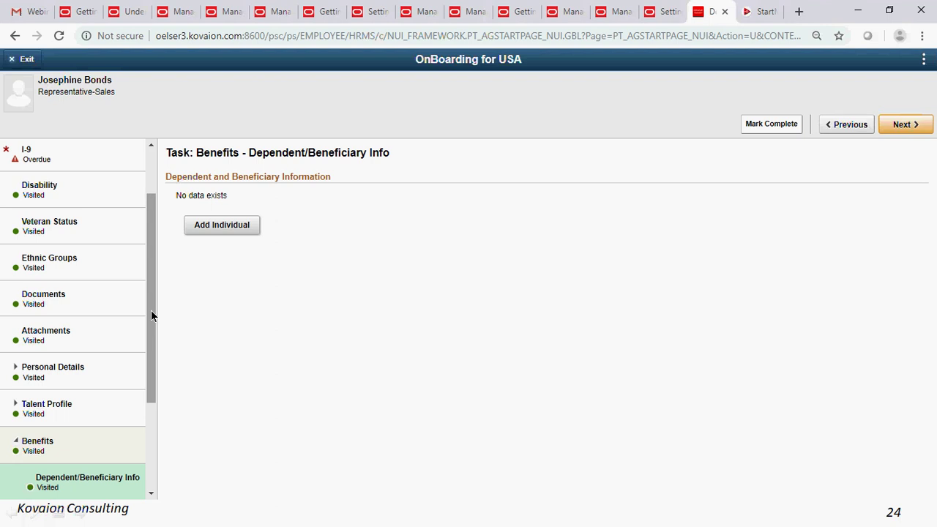
left_click_drag(151, 315, 146, 406)
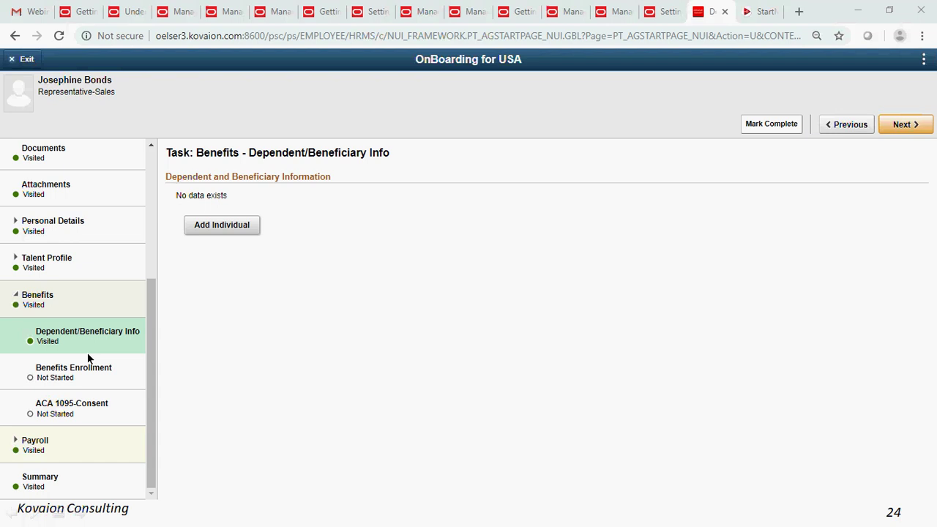
- Open and review the Benefits Enrollment task
left_click(82, 377)
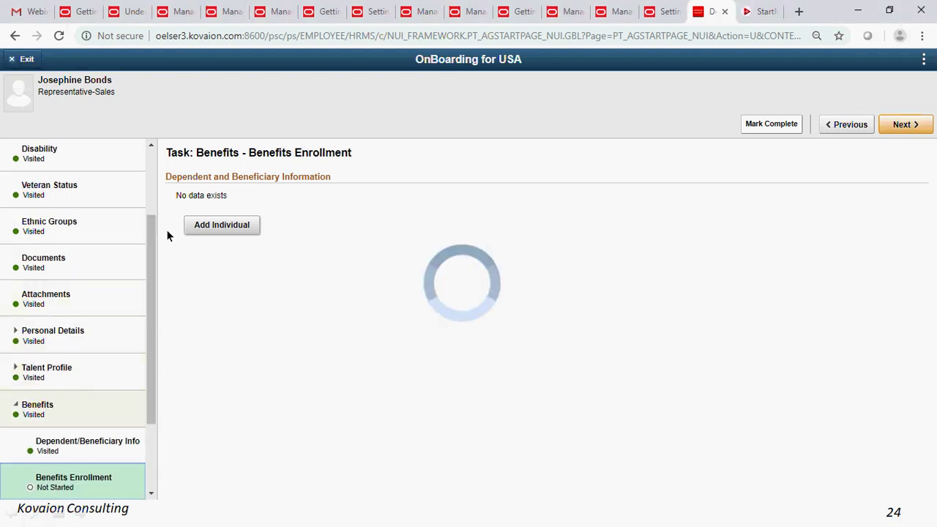
scroll(130, 287, "down", 1)
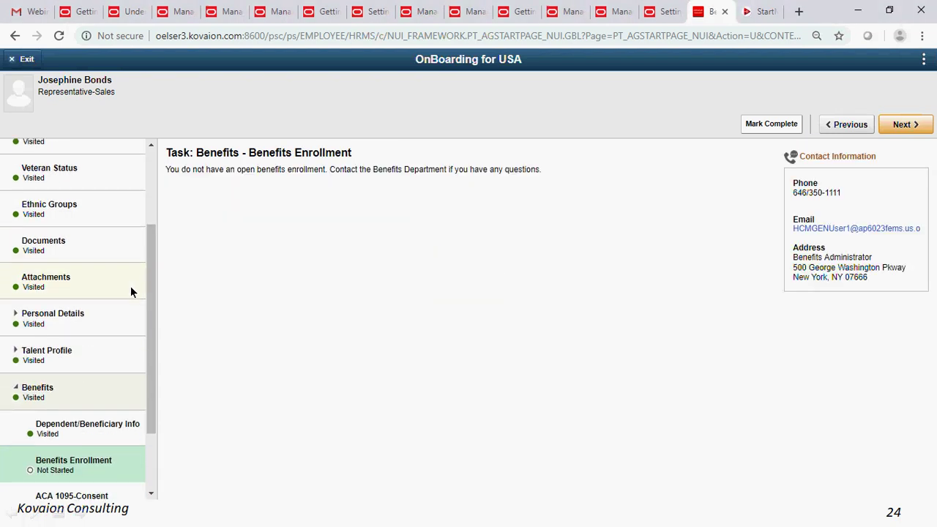
scroll(131, 292, "down", 3)
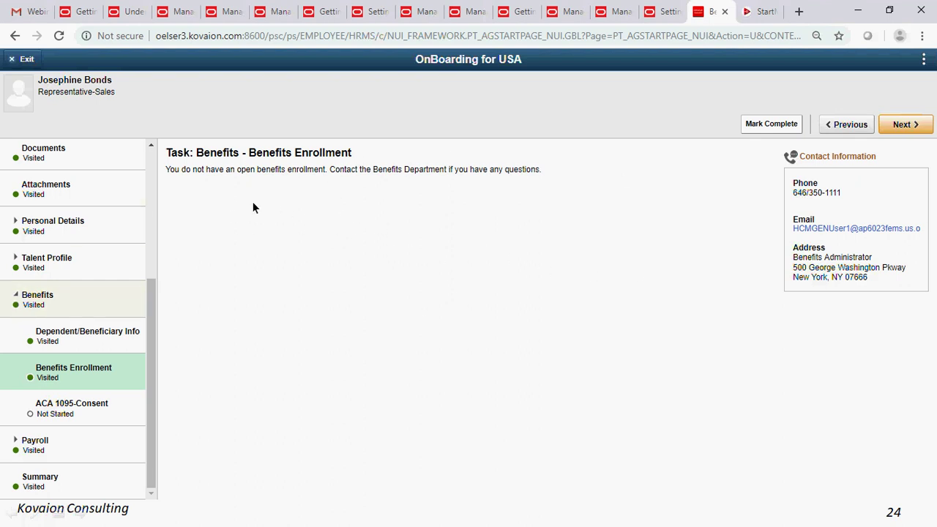
- Revisit Dependent/Beneficiary Info, then open ACA 1095-Consent and expand the Payroll tasks
left_click(79, 333)
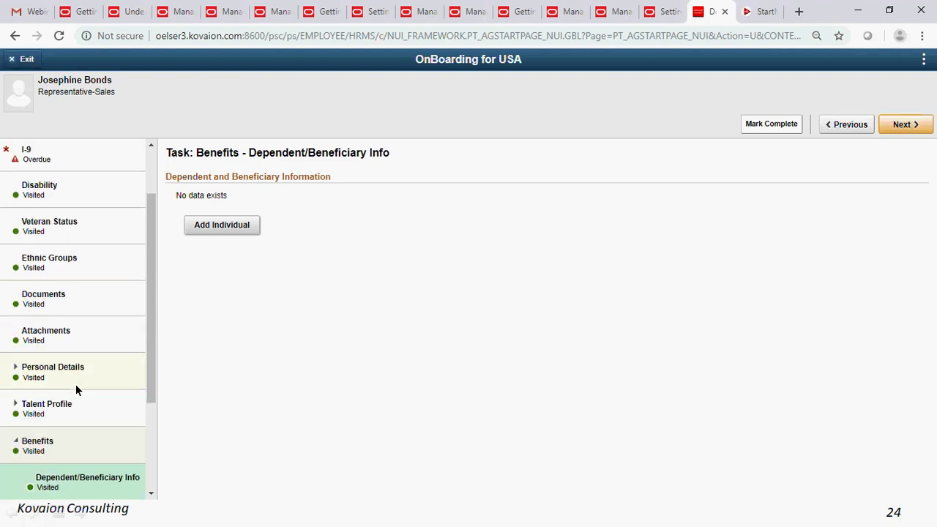
scroll(92, 396, "down", 2)
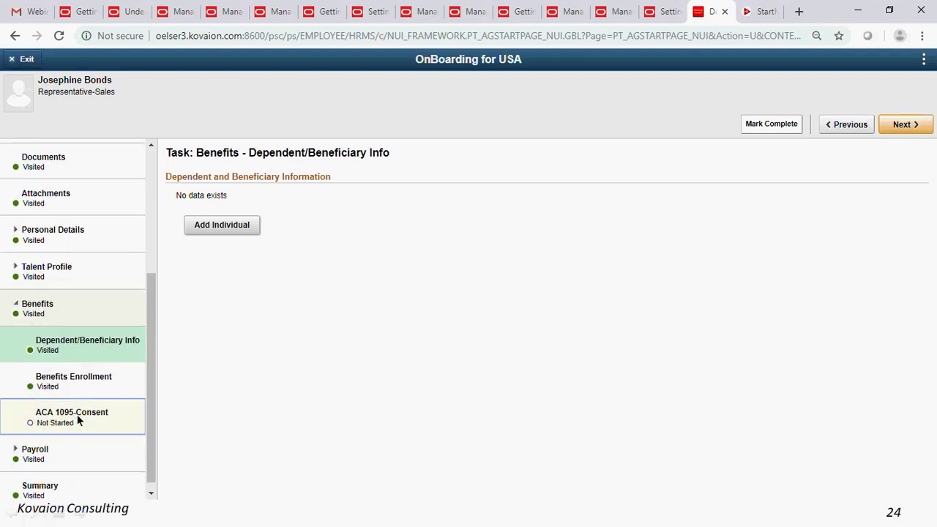
left_click(77, 415)
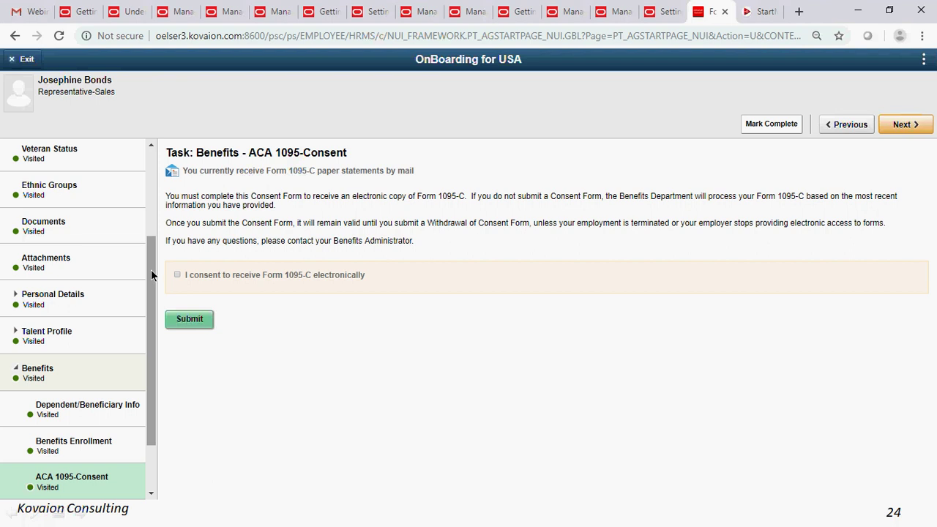
scroll(151, 274, "down", 1)
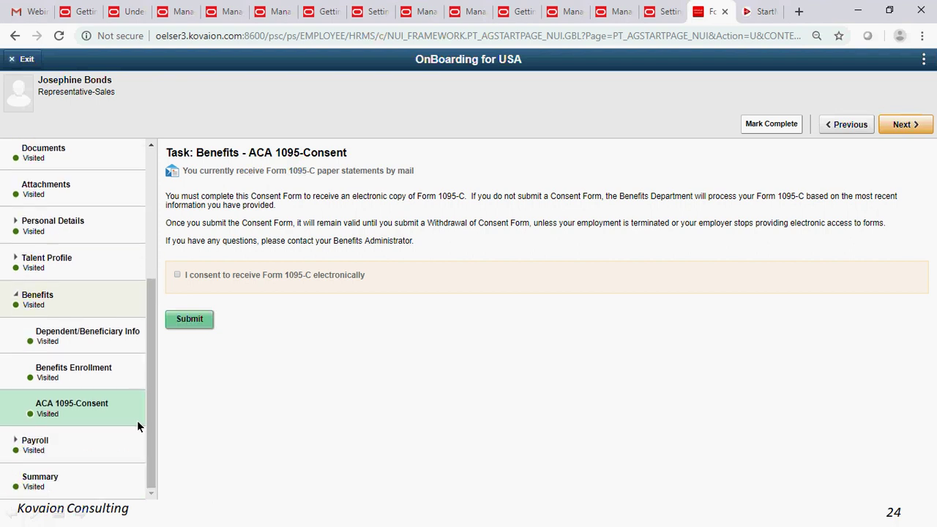
left_click(75, 445)
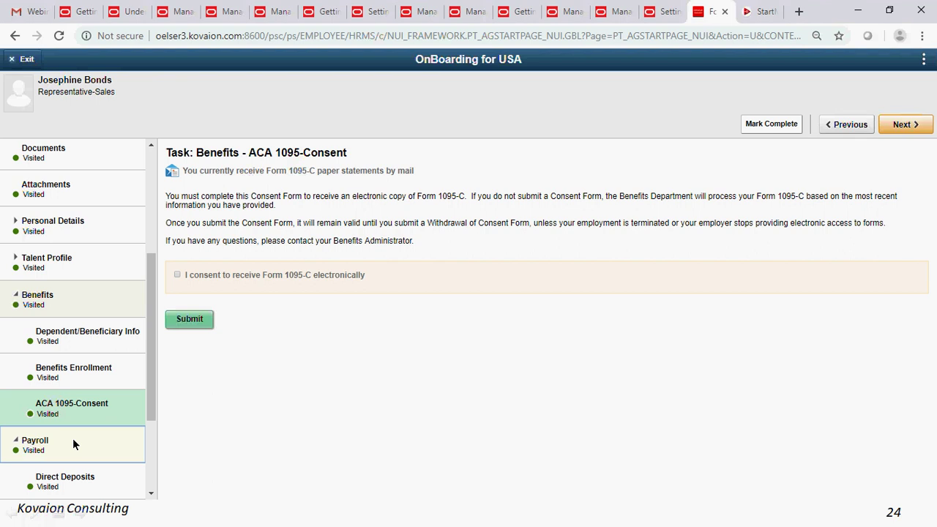
- Visit Direct Deposits, Tax Withholding, Voluntary Deductions and W-2/W-2C Consent, then return to Before You Start
scroll(94, 415, "down", 2)
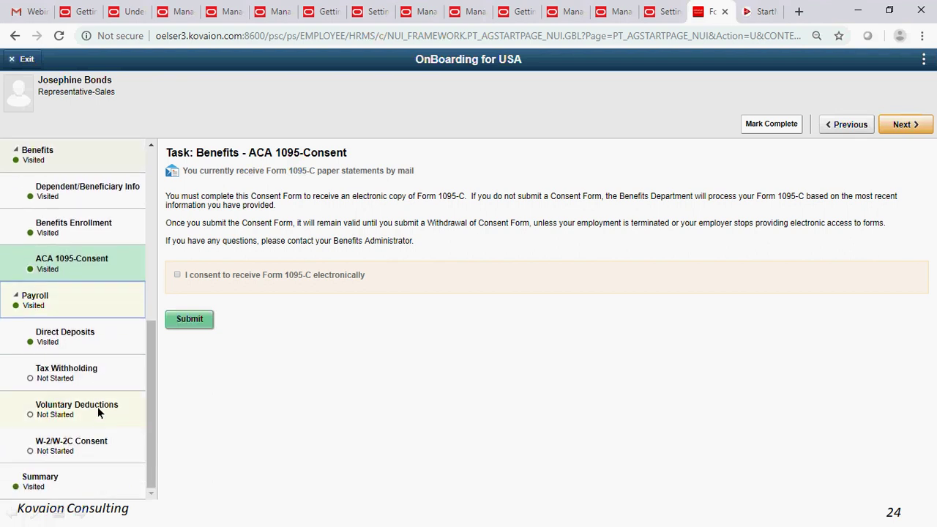
left_click(71, 334)
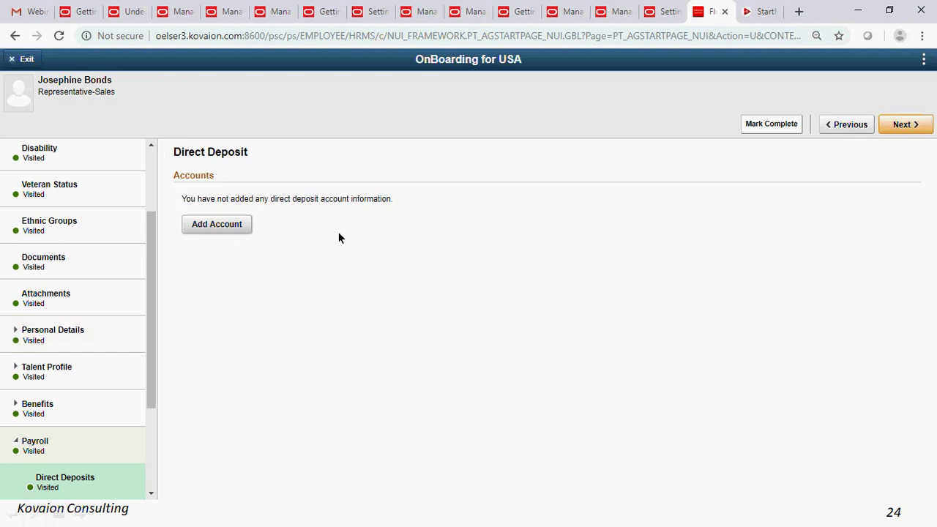
scroll(139, 404, "down", 3)
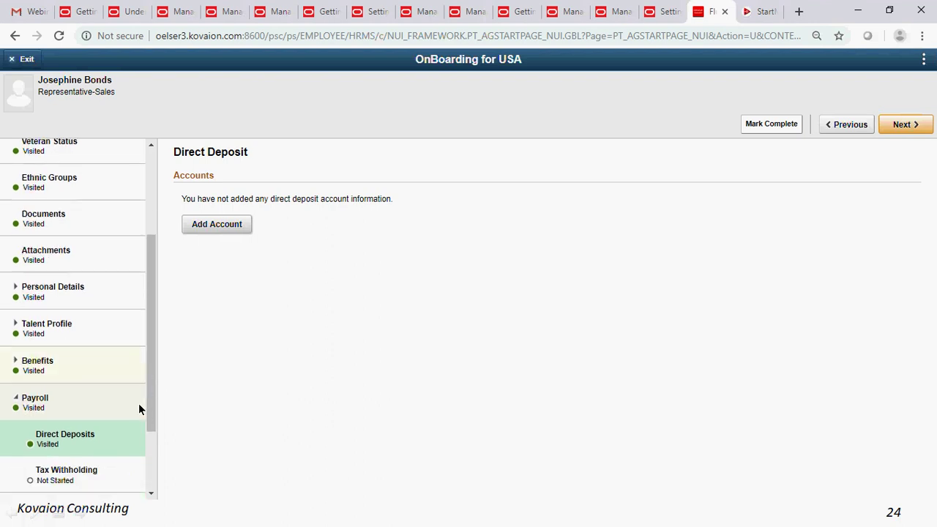
left_click(85, 371)
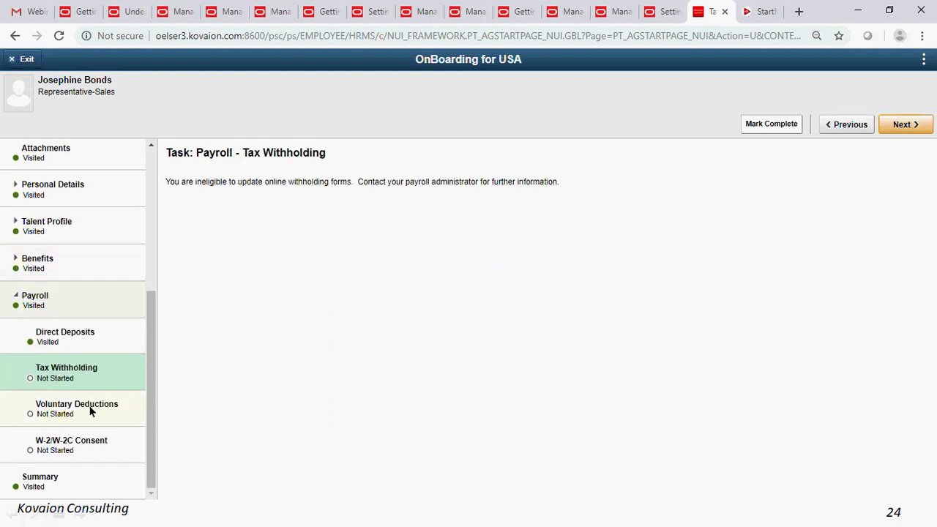
left_click(90, 412)
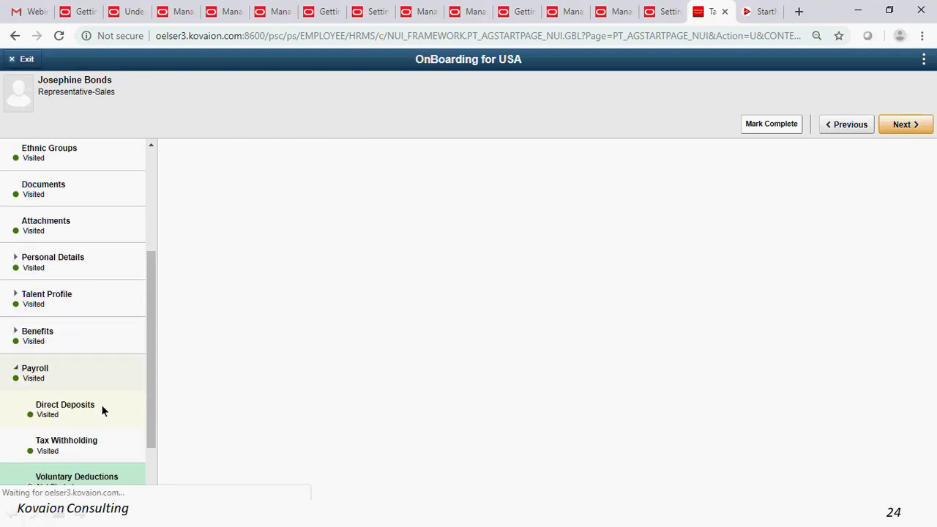
left_click(101, 448)
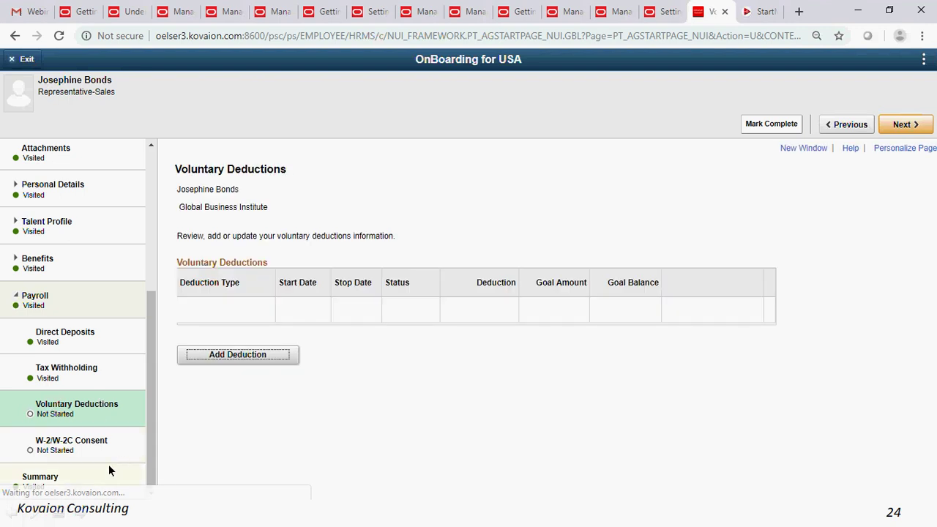
scroll(102, 365, "up", 4)
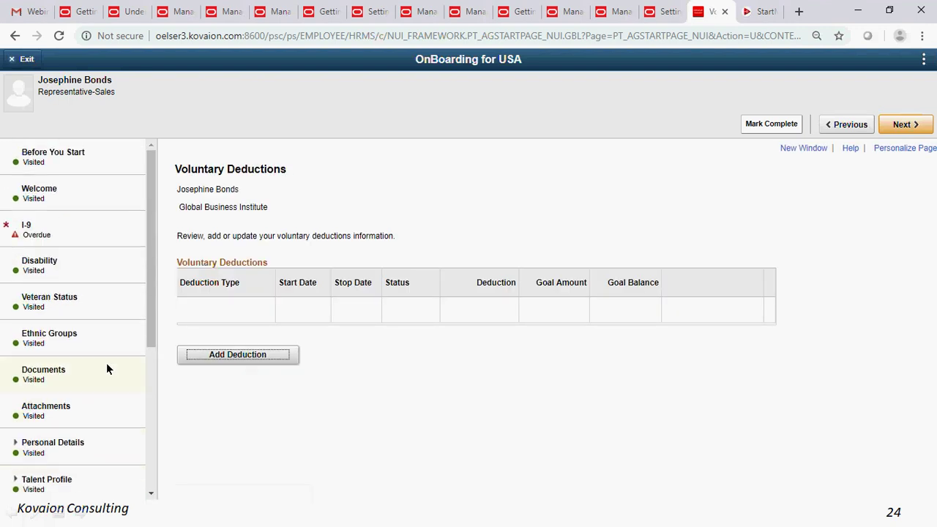
left_click(105, 169)
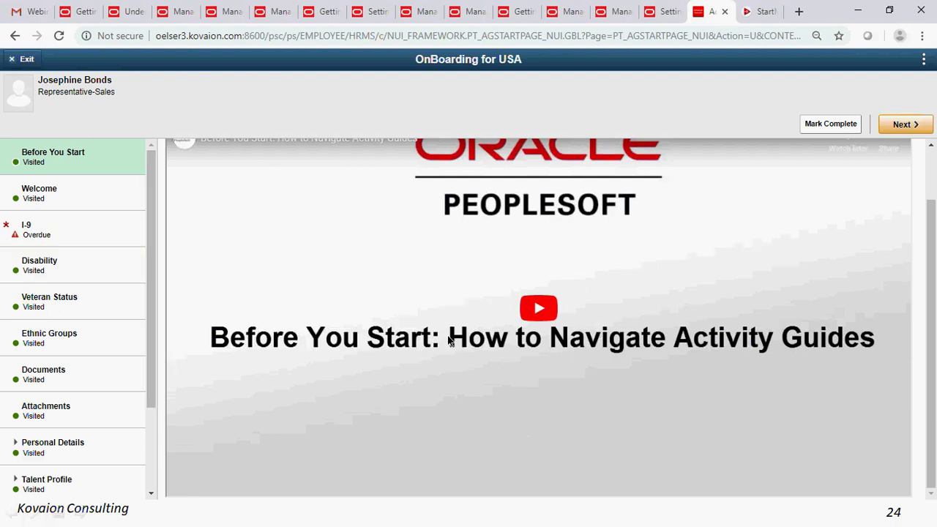
- Play the Before You Start video, skip to 0:08, pause near 0:10, and dismiss suggested videos
left_click(535, 308)
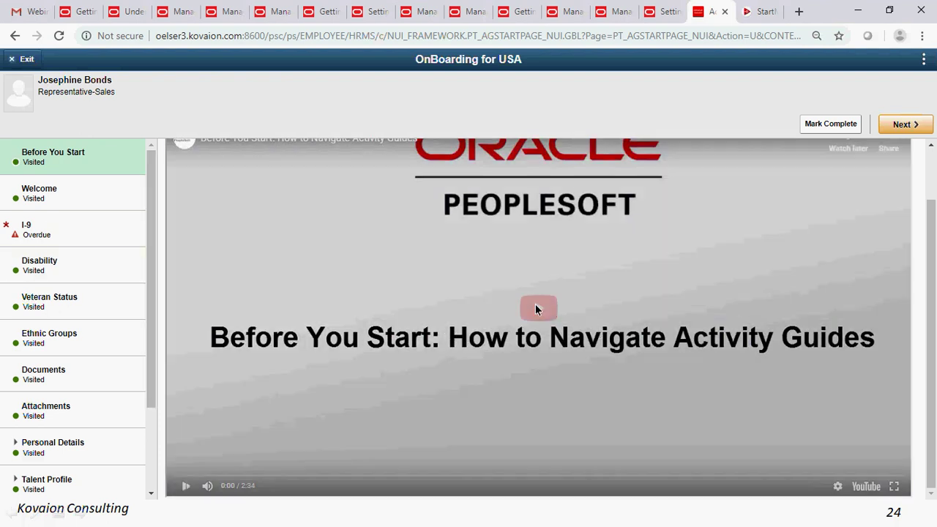
scroll(413, 323, "up", 1)
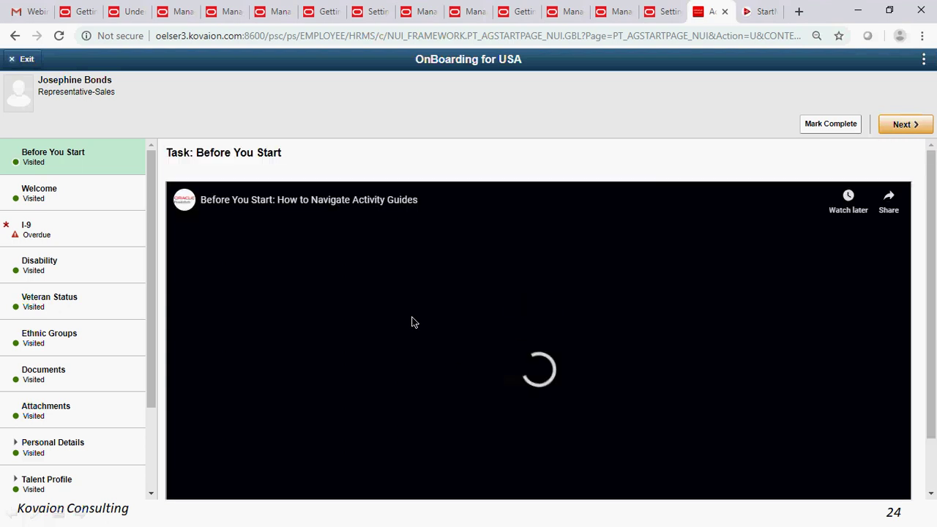
scroll(413, 322, "down", 1)
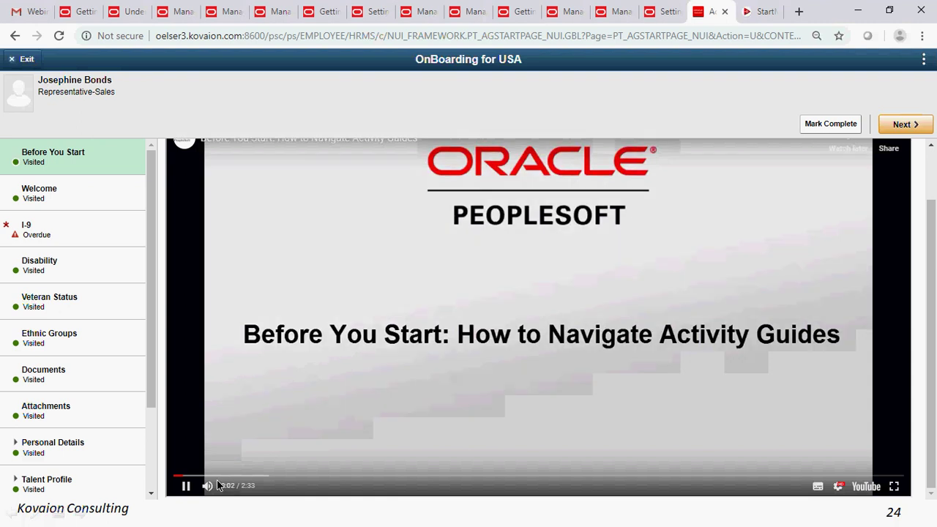
left_click(212, 476)
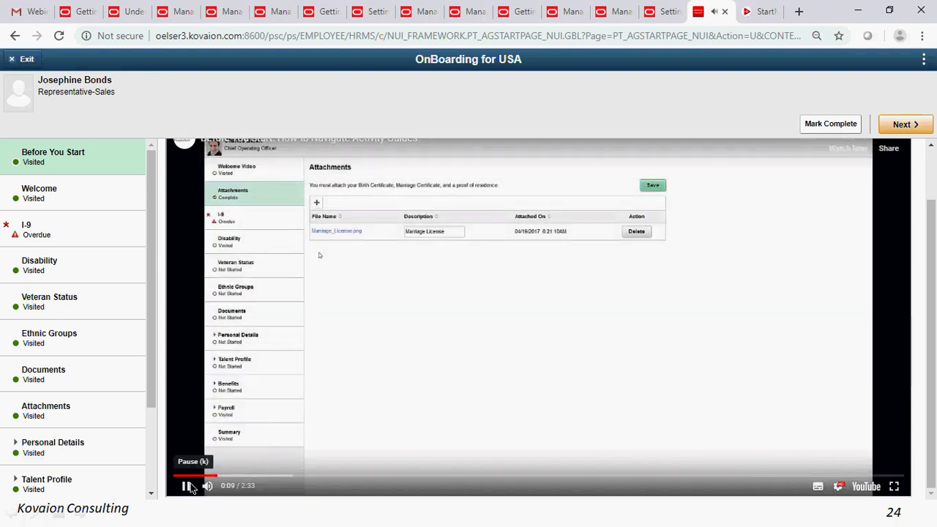
left_click(186, 486)
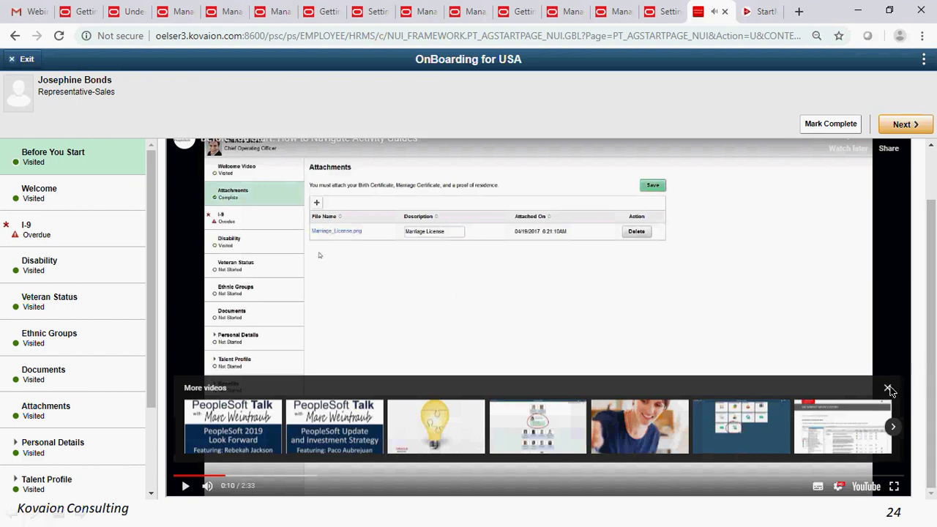
left_click(887, 388)
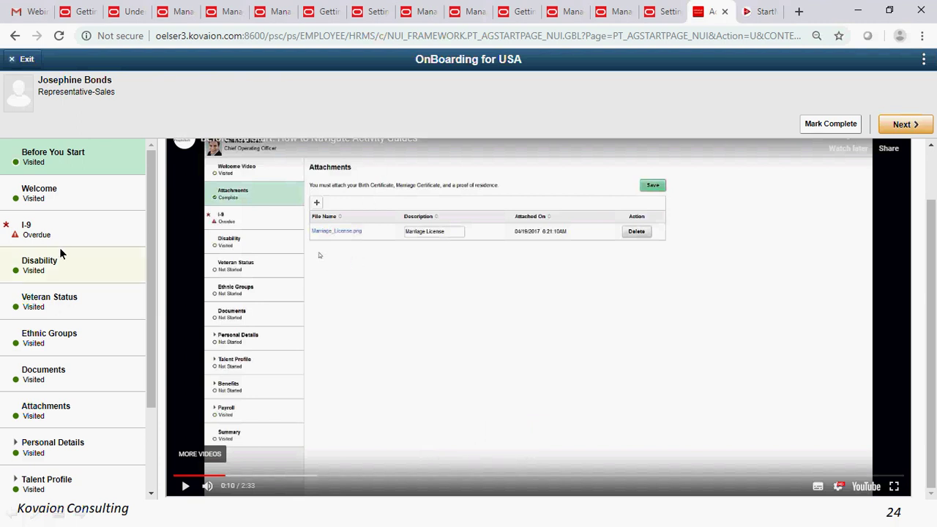
scroll(73, 264, "down", 1)
scroll(81, 283, "up", 1)
scroll(87, 233, "down", 2)
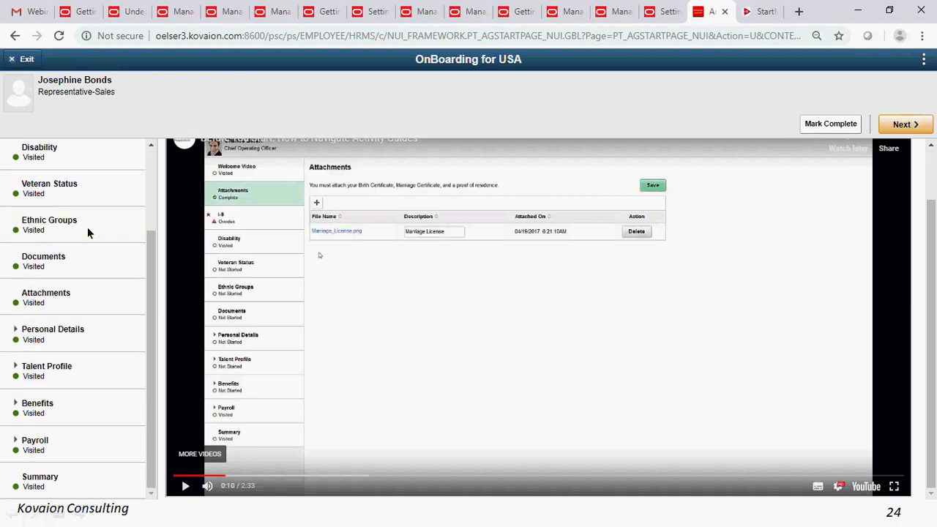
scroll(503, 308, "up", 1)
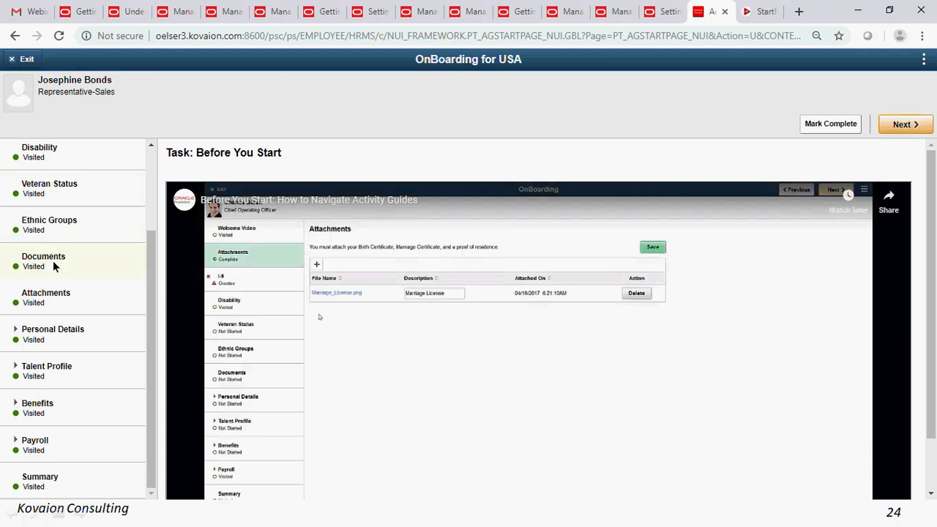
scroll(54, 266, "up", 2)
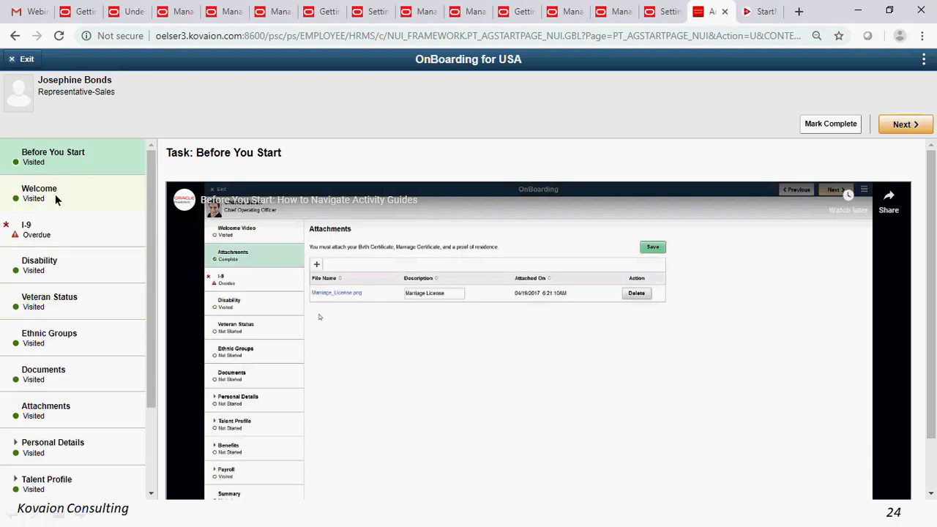
- Open the Welcome step and play its 30-second video to the end
left_click(56, 197)
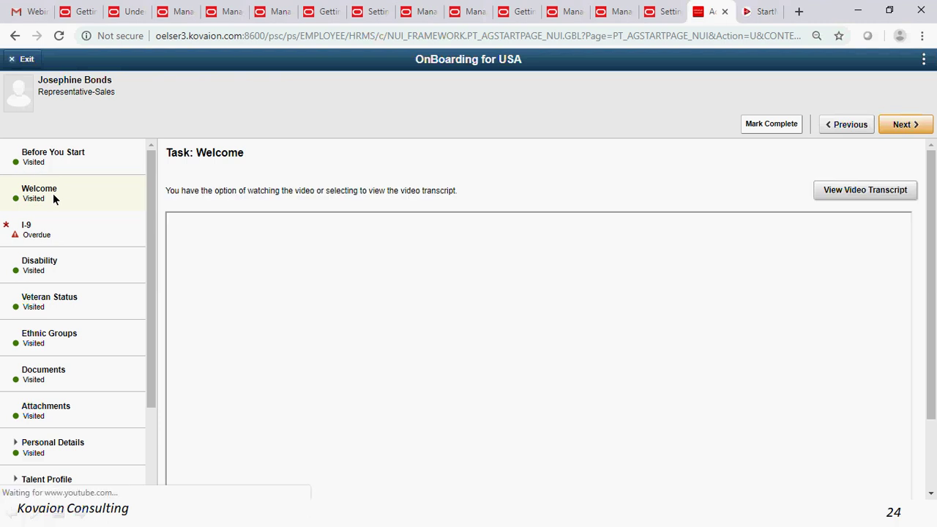
scroll(287, 274, "down", 1)
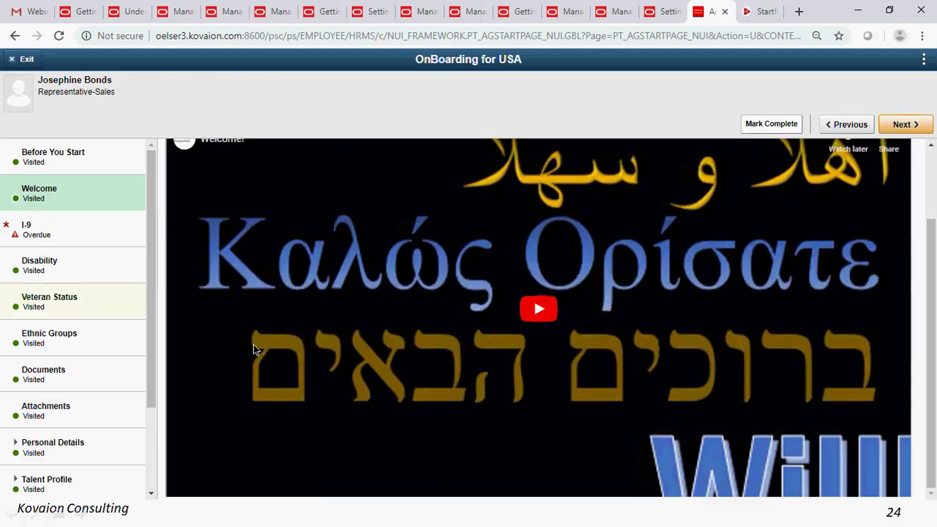
scroll(50, 216, "down", 3)
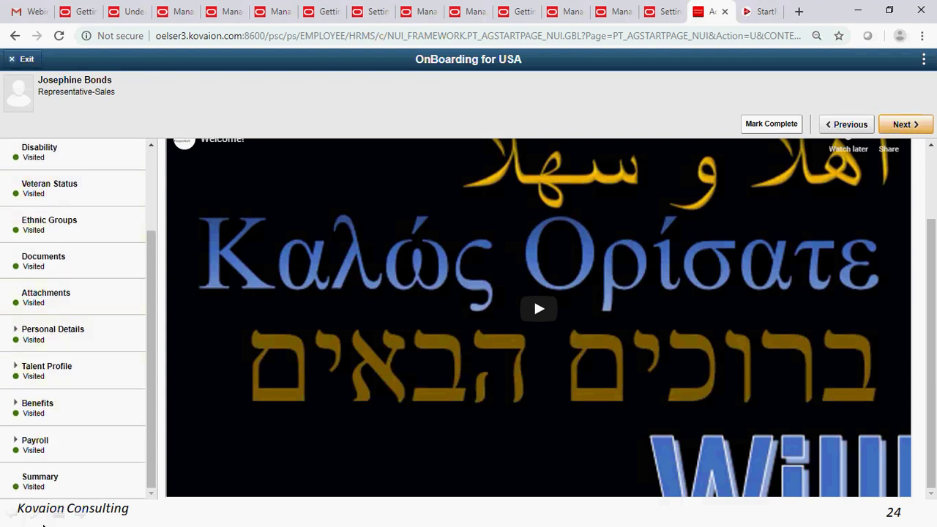
scroll(29, 299, "up", 3)
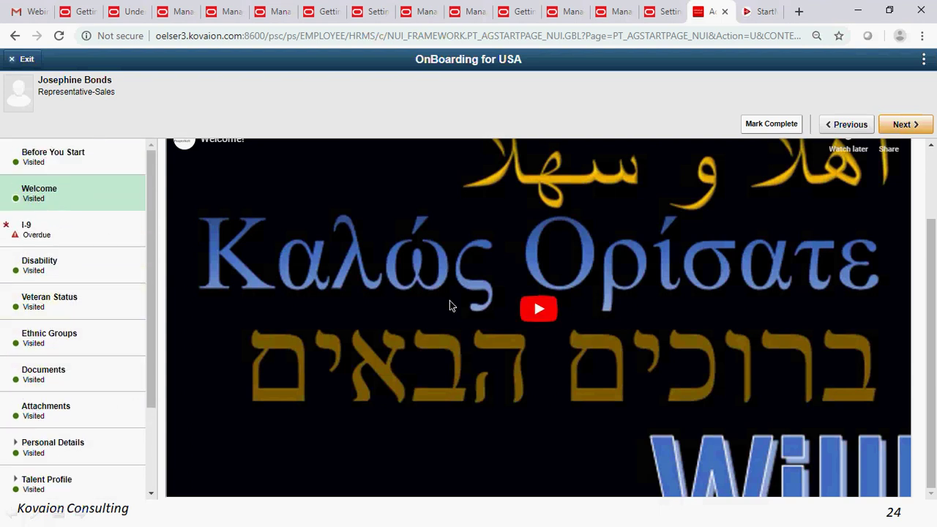
left_click(538, 308)
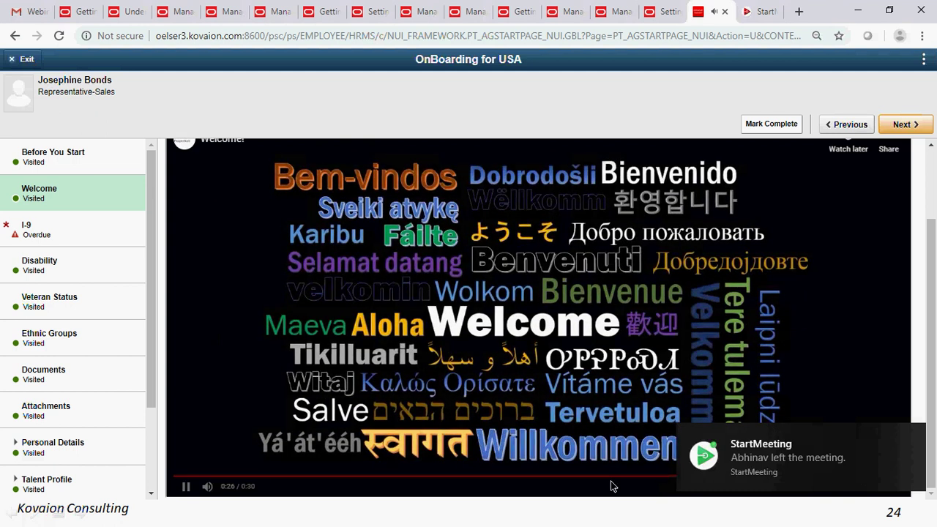
scroll(48, 421, "down", 3)
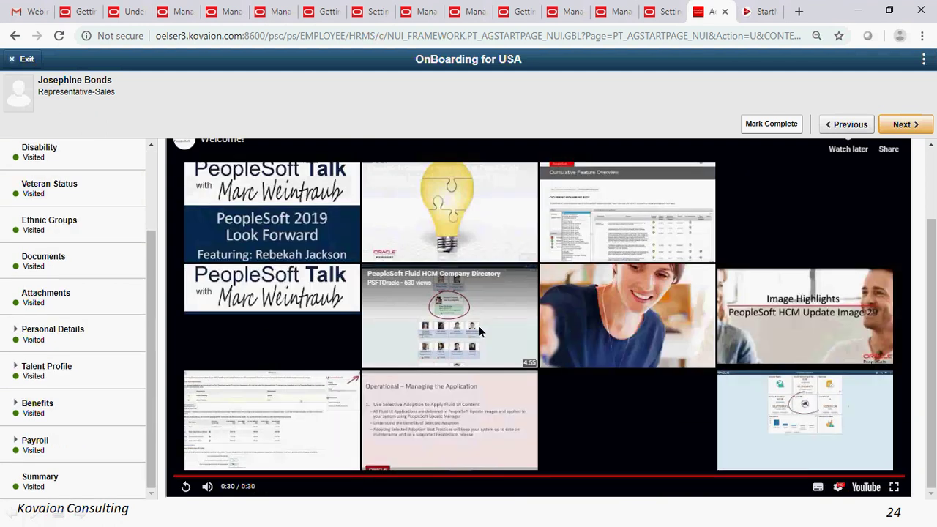
scroll(54, 396, "up", 3)
scroll(106, 250, "down", 3)
scroll(106, 249, "up", 3)
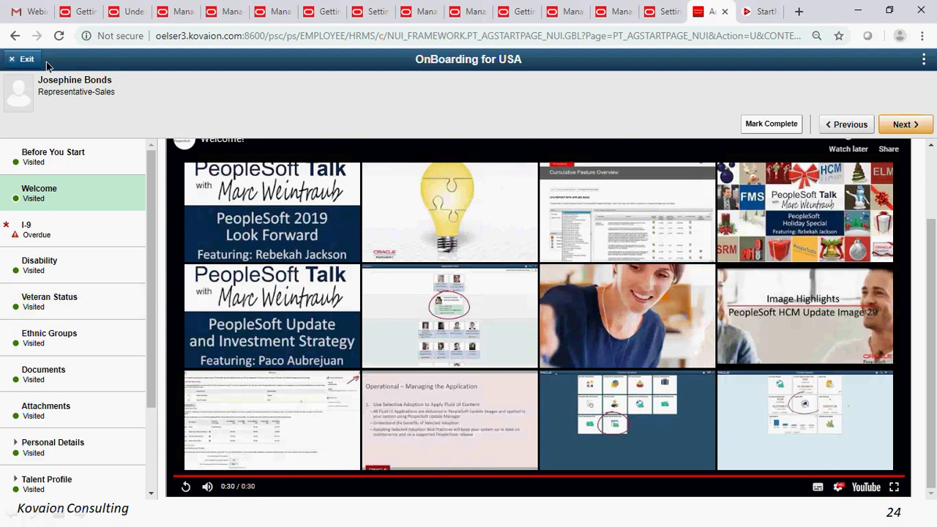
- Start exiting the guide, cancel with No, and open the overdue I-9 step
left_click(22, 58)
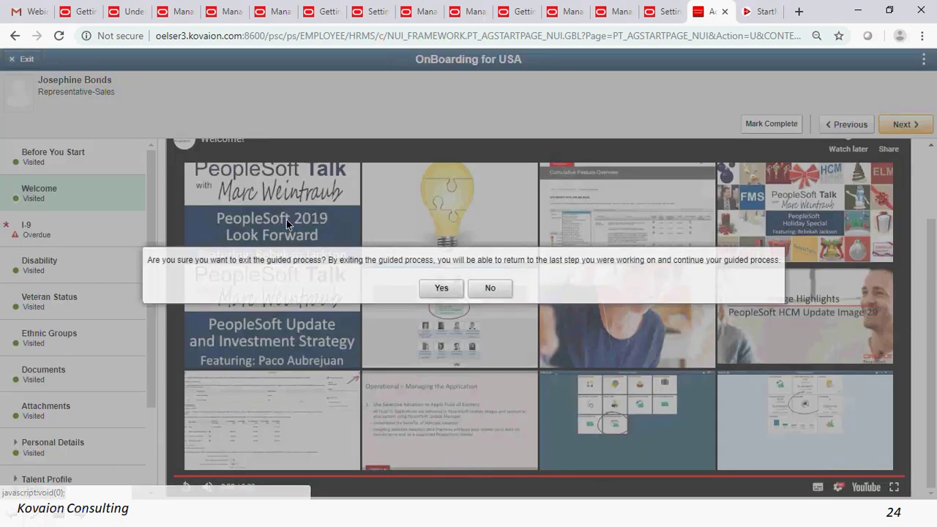
left_click(427, 305)
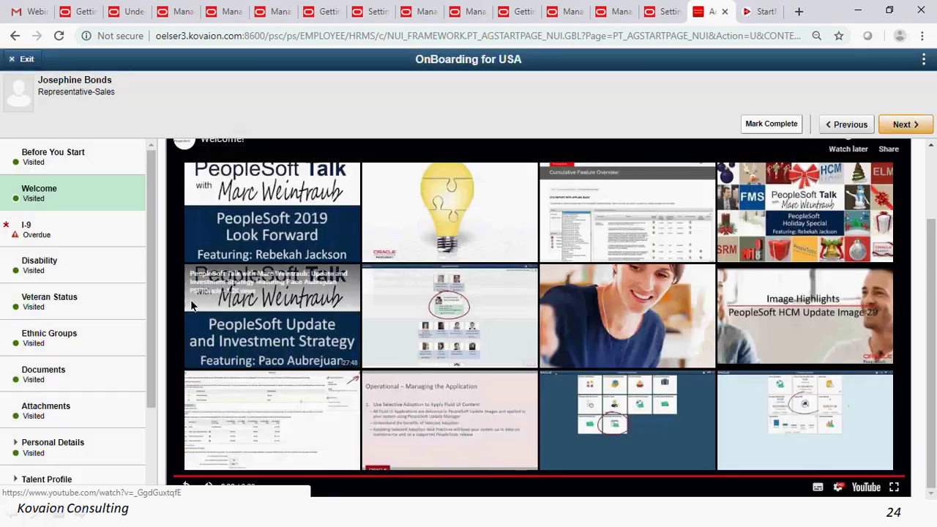
scroll(127, 217, "down", 1)
scroll(127, 218, "down", 2)
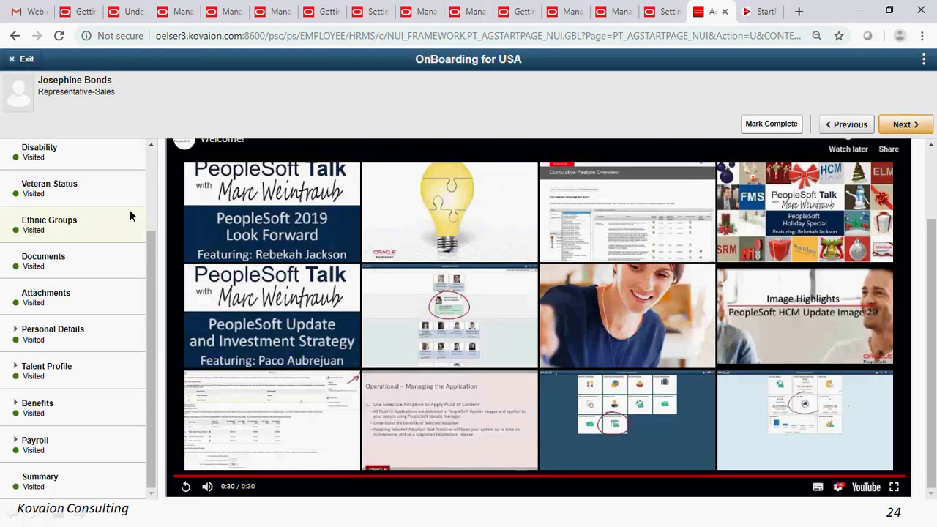
scroll(120, 276, "up", 3)
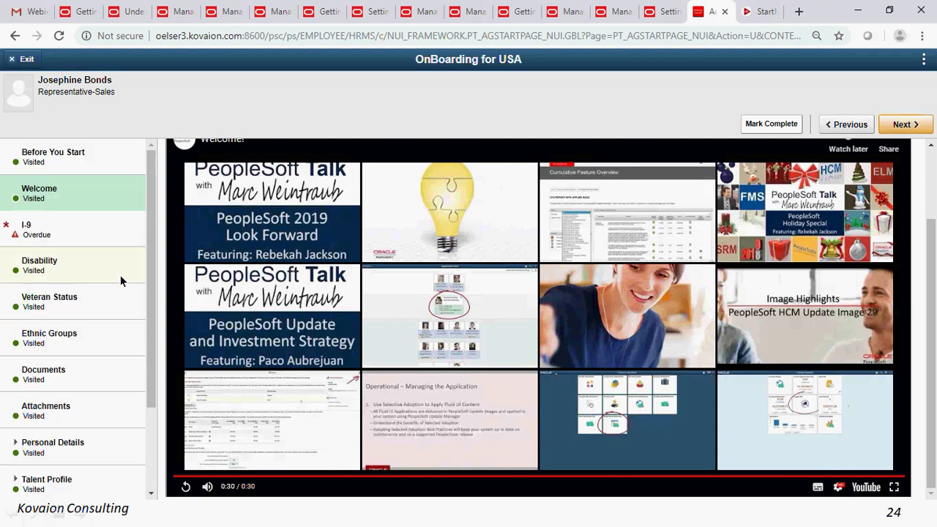
left_click(85, 234)
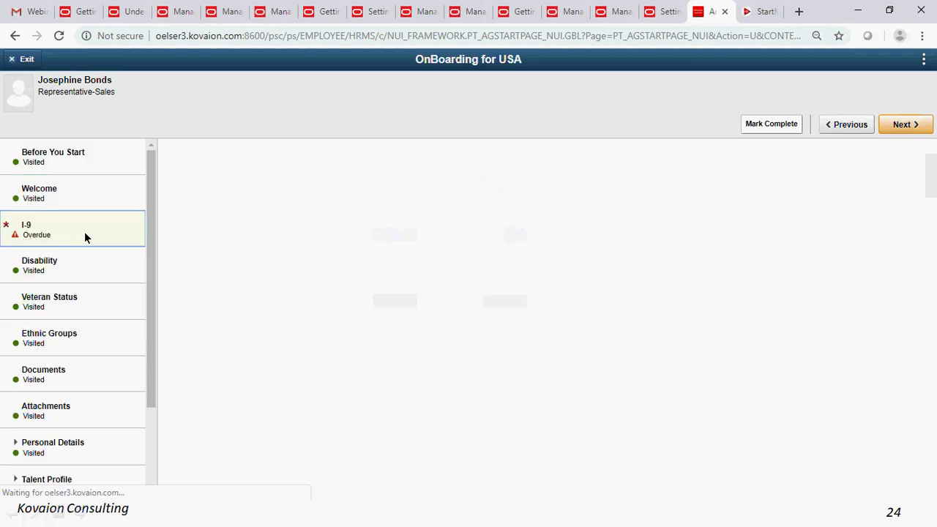
- Review the I-9 form, dismiss the meeting notification, and bring up the exit confirmation
scroll(348, 380, "down", 3)
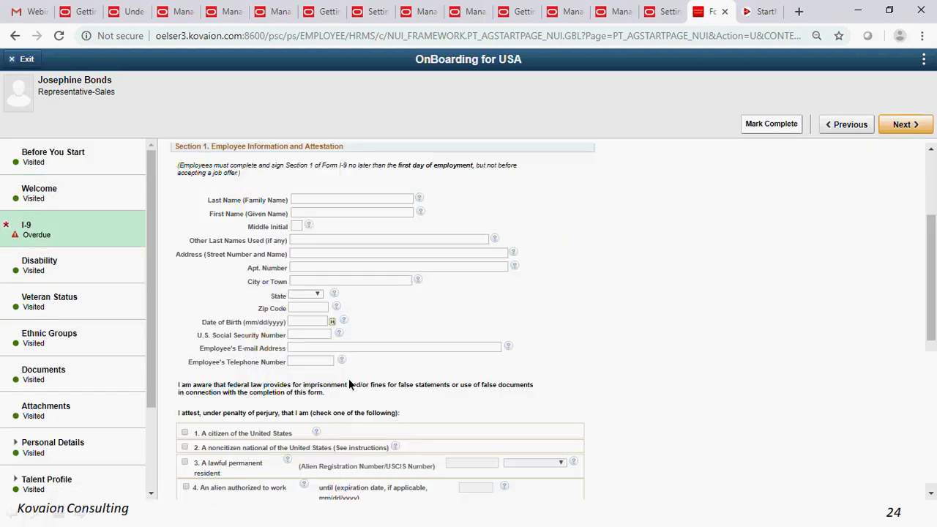
scroll(349, 379, "down", 1)
scroll(63, 338, "down", 3)
scroll(63, 338, "up", 3)
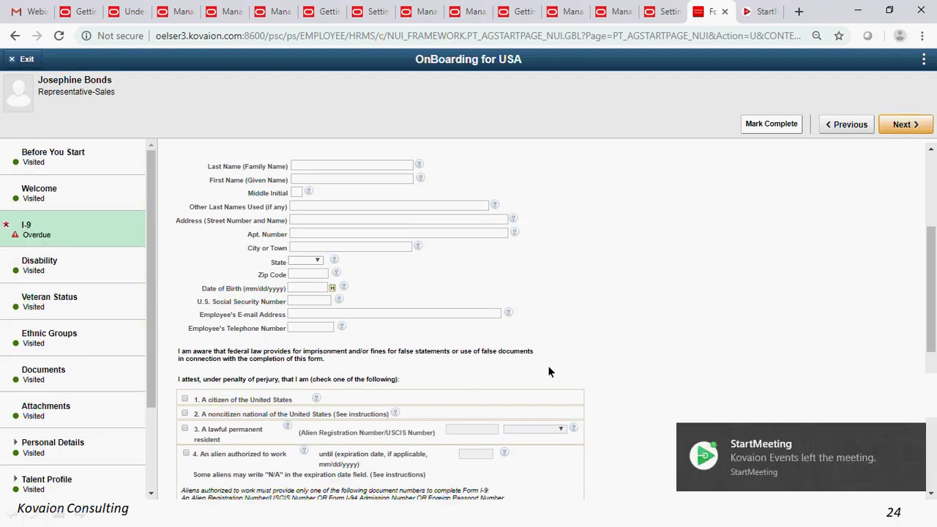
left_click(911, 437)
scroll(567, 250, "up", 5)
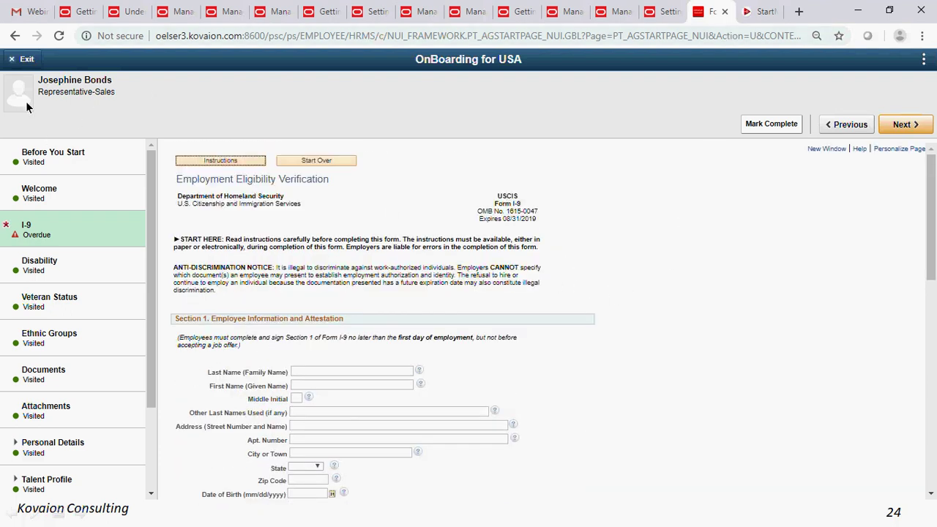
left_click(22, 58)
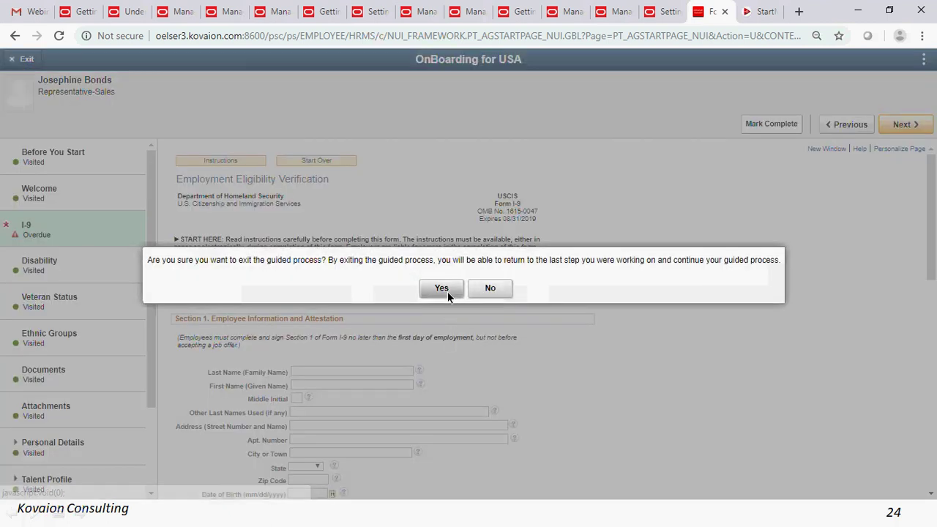
- Confirm leaving the guide, then open My Favorites > Categories and list all five categories
left_click(446, 291)
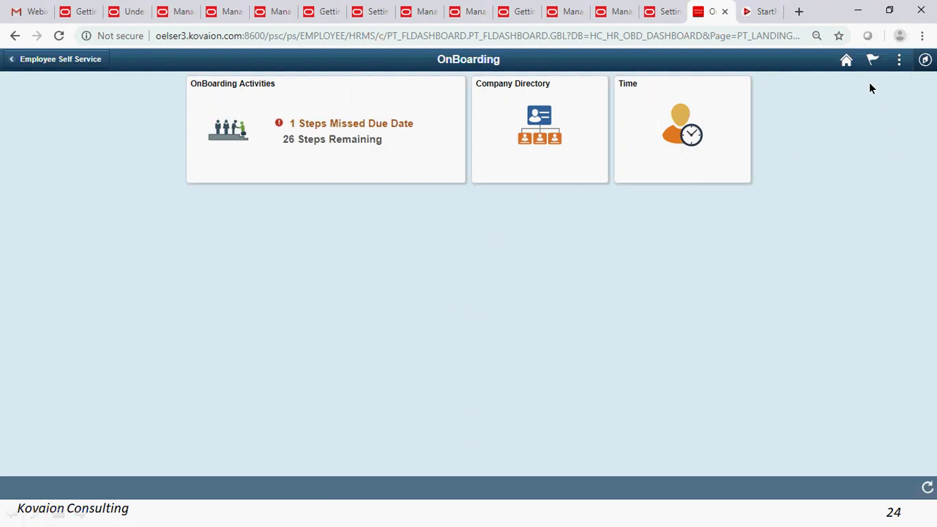
left_click(925, 60)
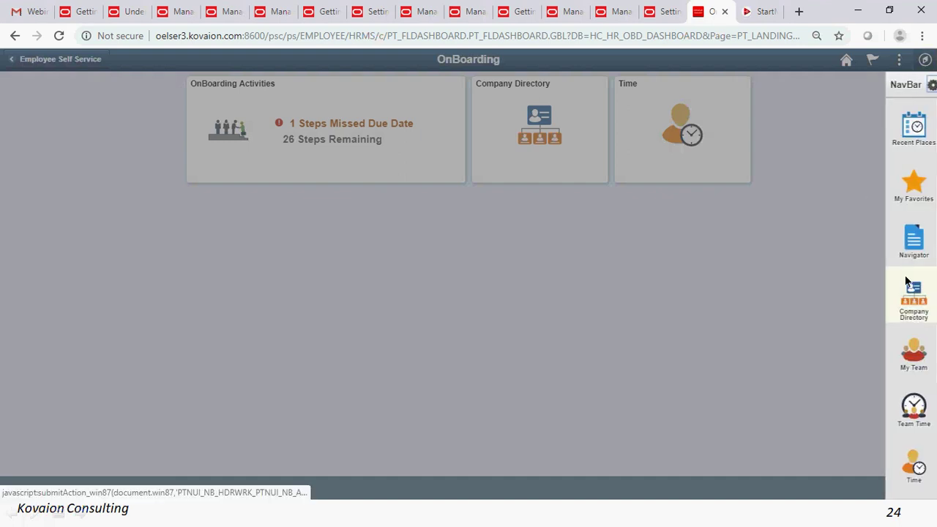
left_click(906, 197)
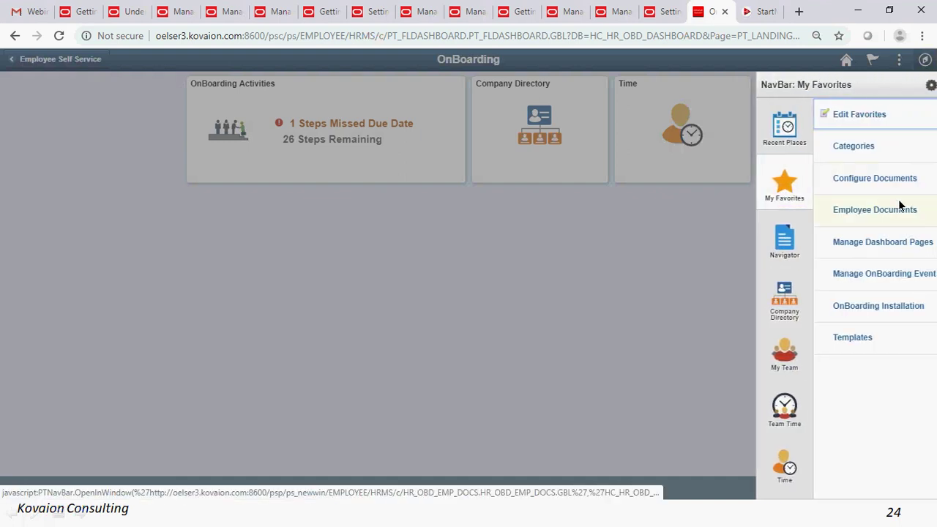
left_click(817, 148)
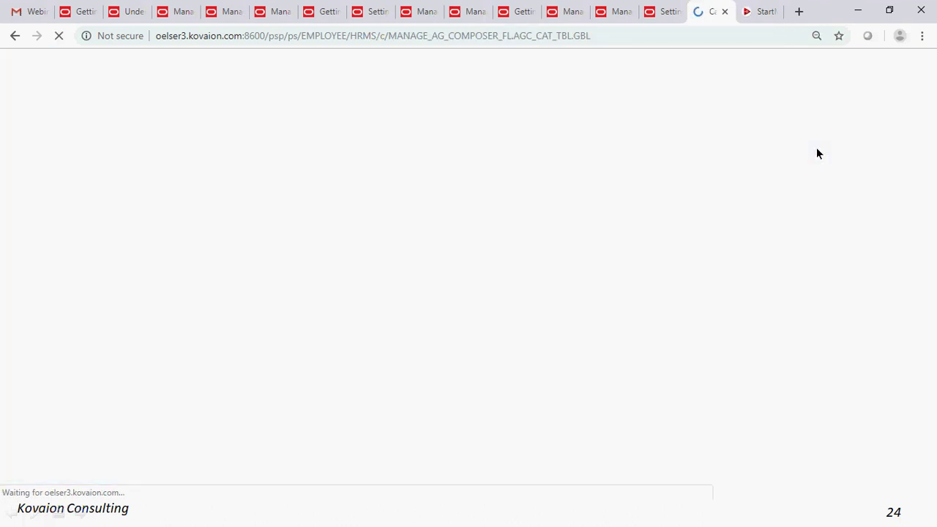
left_click(26, 250)
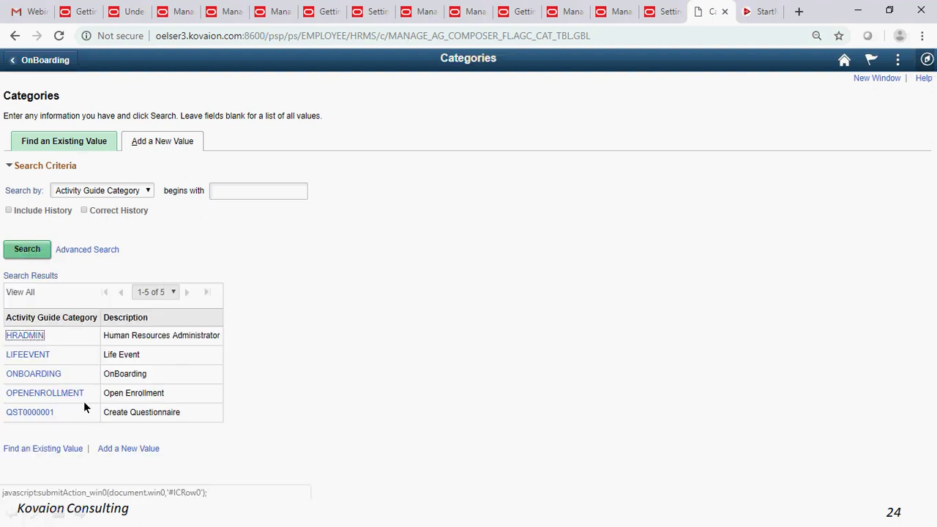
- Open the ONBOARDING category and review its Context, Actions and Images tabs
left_click(38, 375)
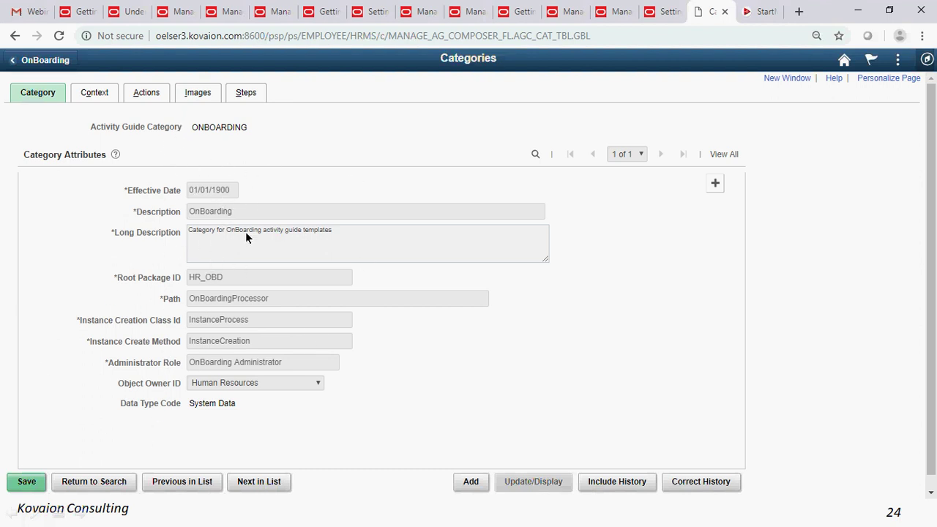
left_click_drag(194, 129, 241, 130)
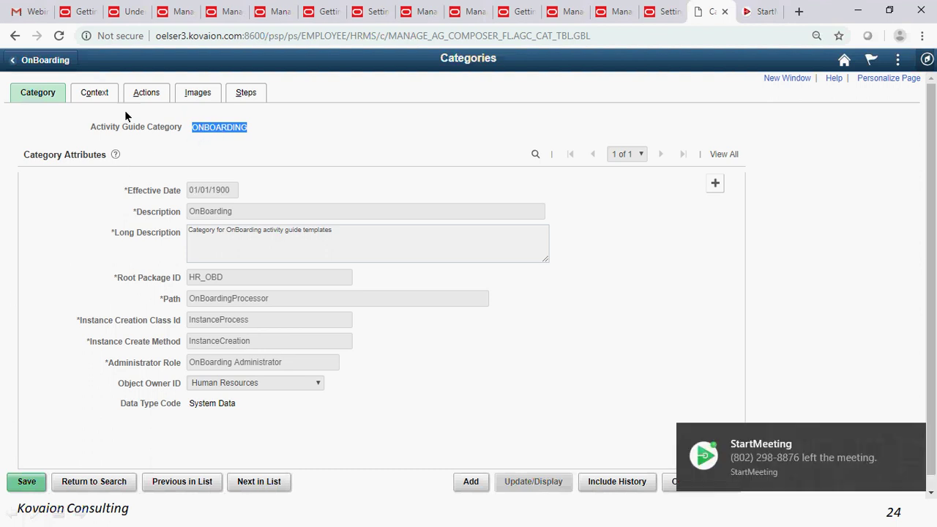
left_click(96, 95)
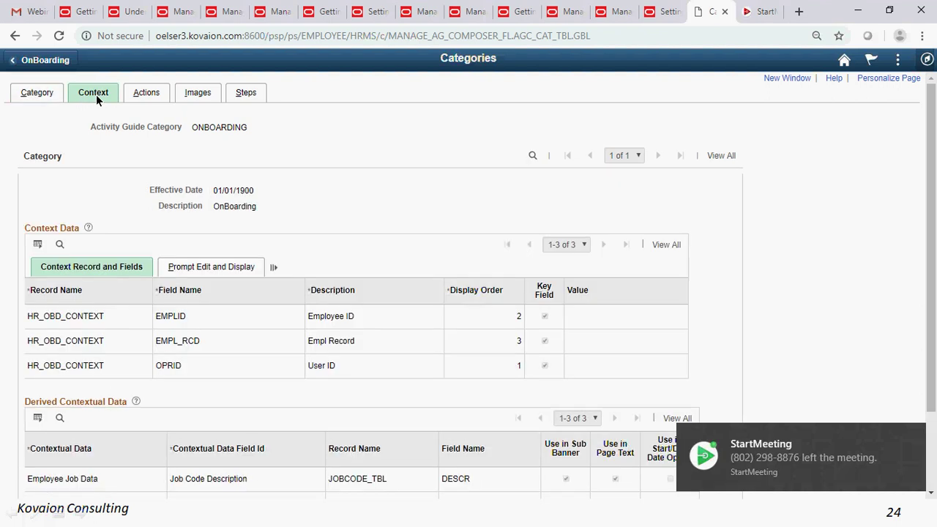
scroll(172, 260, "down", 2)
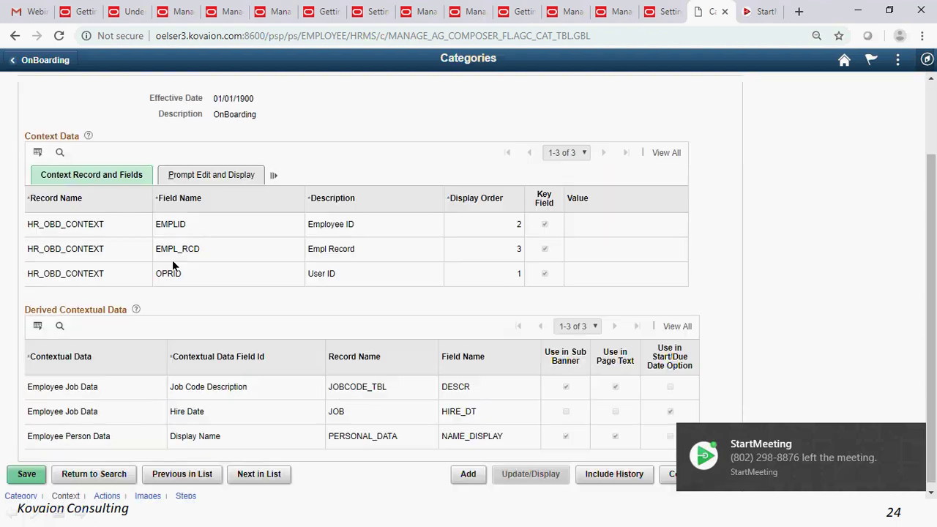
scroll(173, 267, "up", 2)
left_click(145, 93)
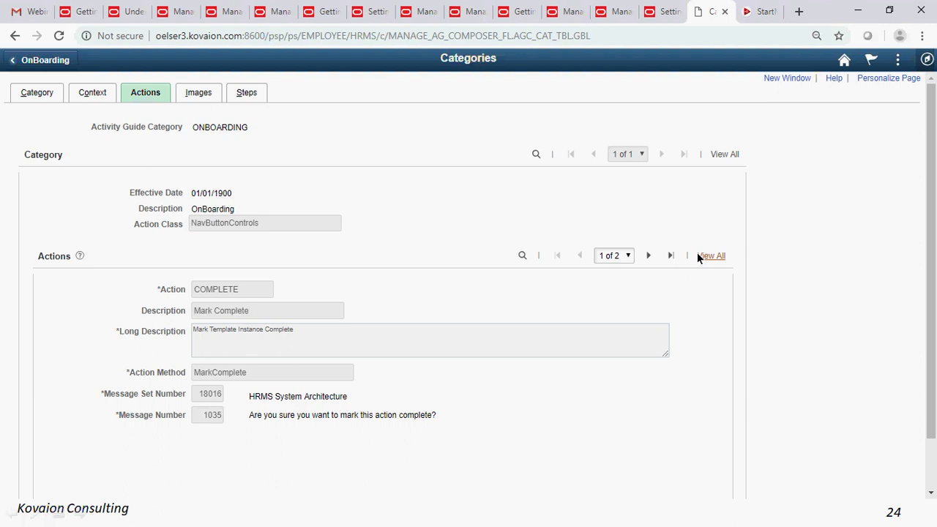
left_click(202, 97)
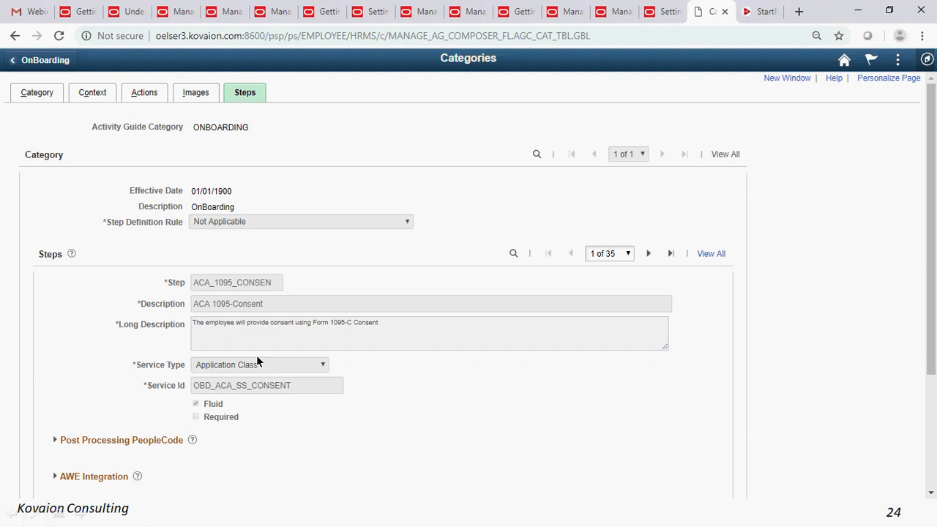
left_click(927, 59)
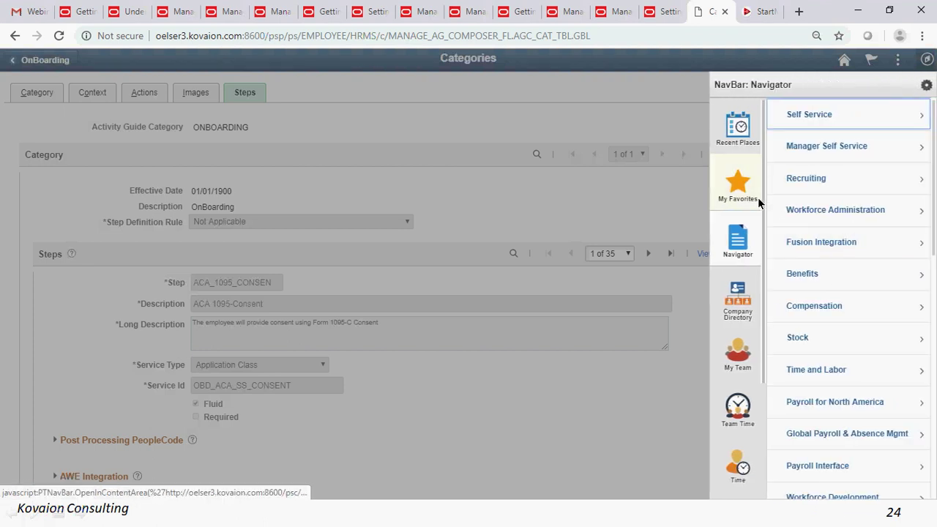
- Go to My Favorites > Templates and start updating the OBDCAN1 OnBoarding for Canada template
left_click(741, 207)
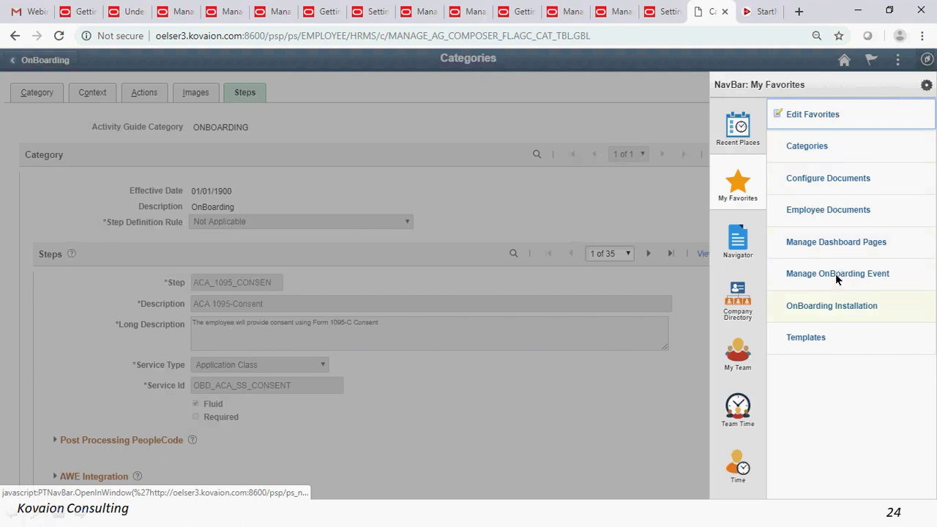
left_click(819, 341)
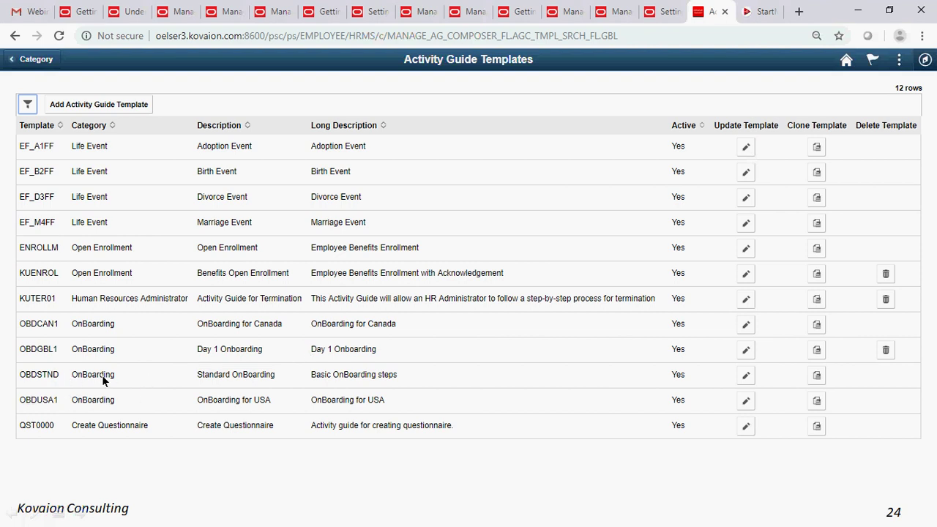
left_click(746, 326)
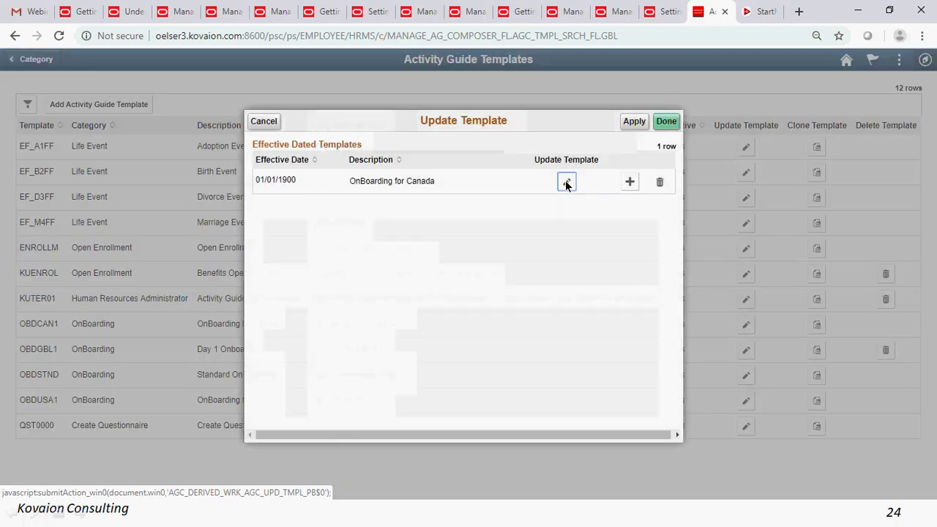
left_click(567, 183)
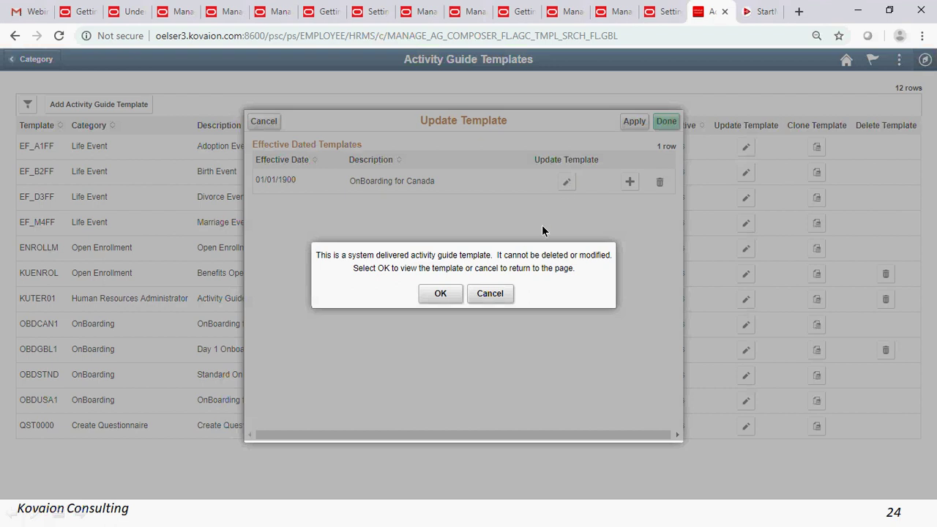
left_click(441, 294)
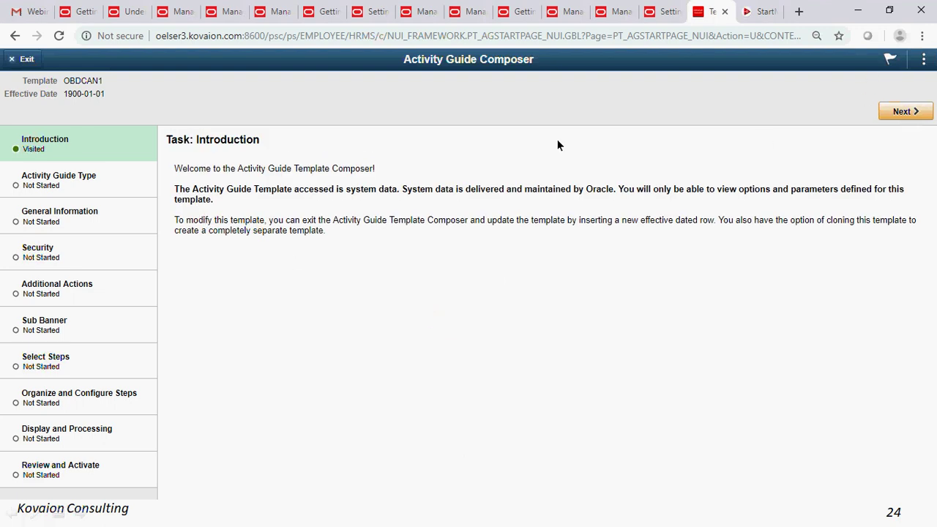
left_click(27, 62)
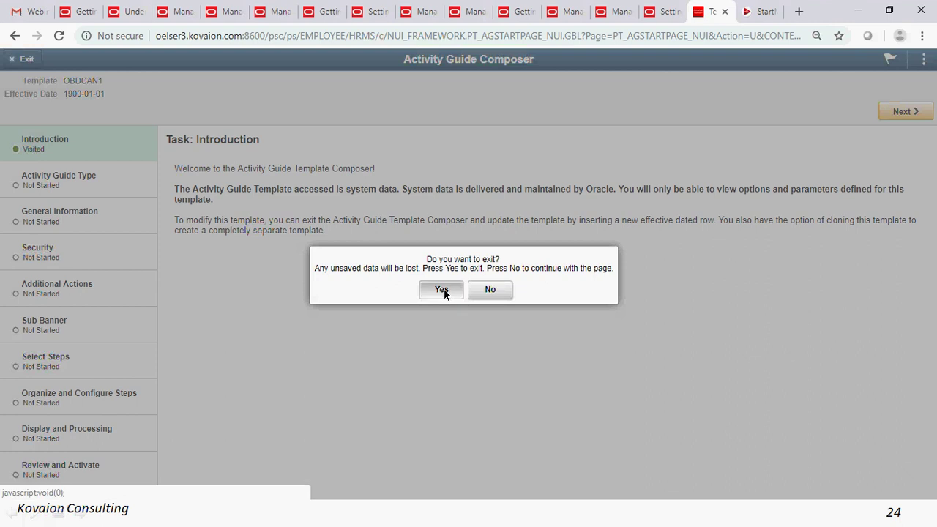
left_click(442, 290)
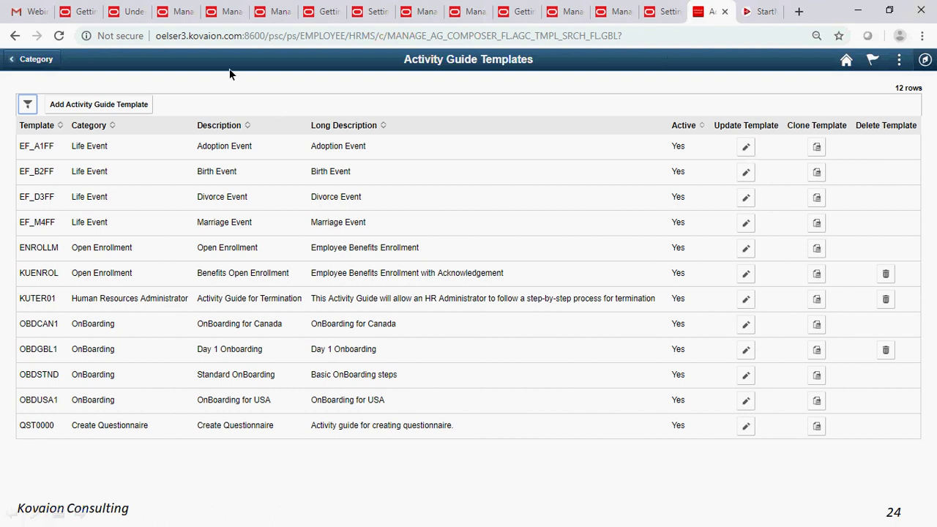
left_click(15, 62)
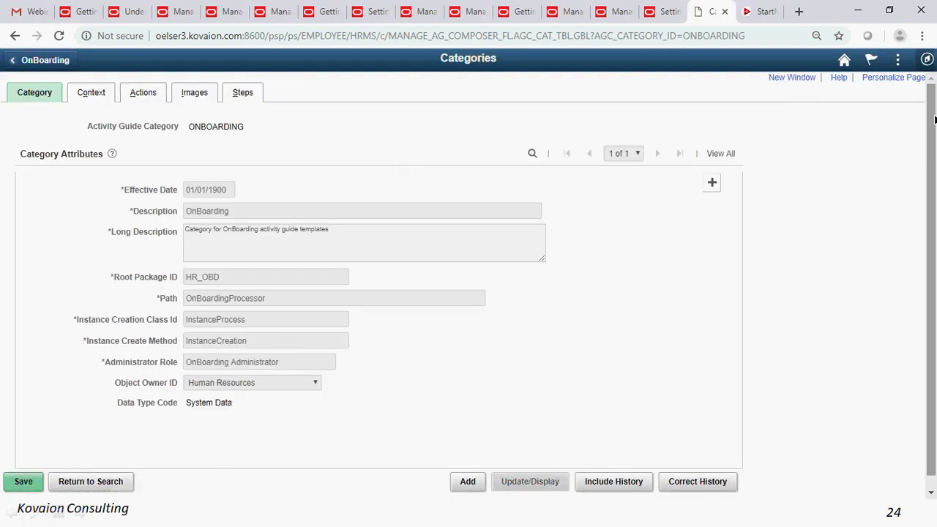
- Navigate through the NavBar Navigator to My Favorites > Configure Documents
left_click(927, 60)
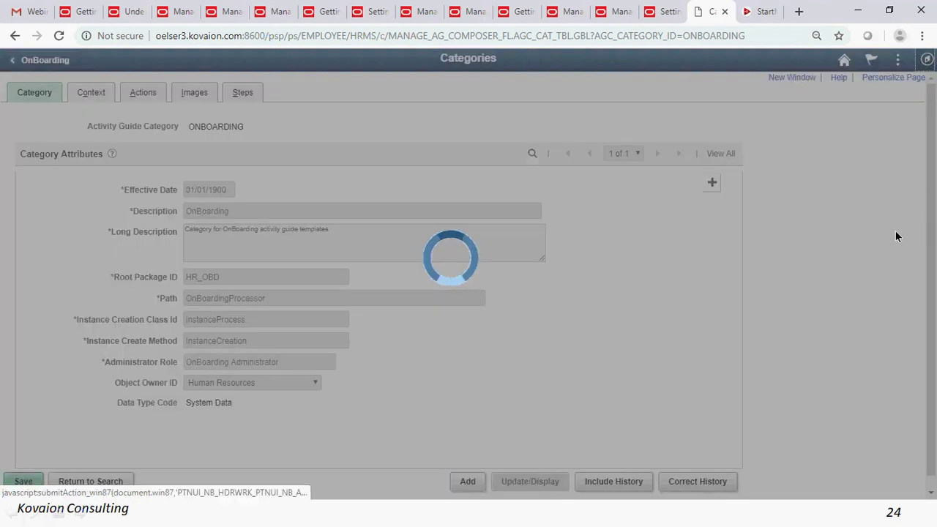
left_click(917, 238)
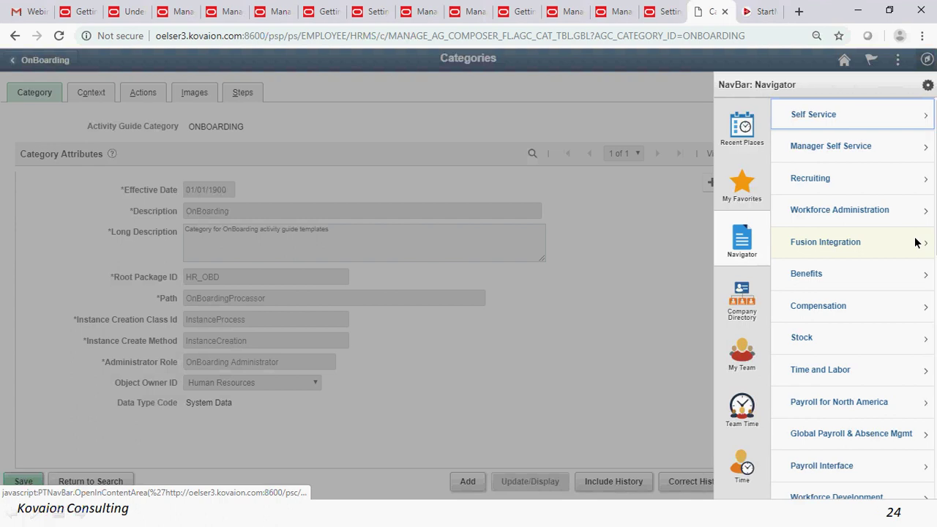
left_click(738, 186)
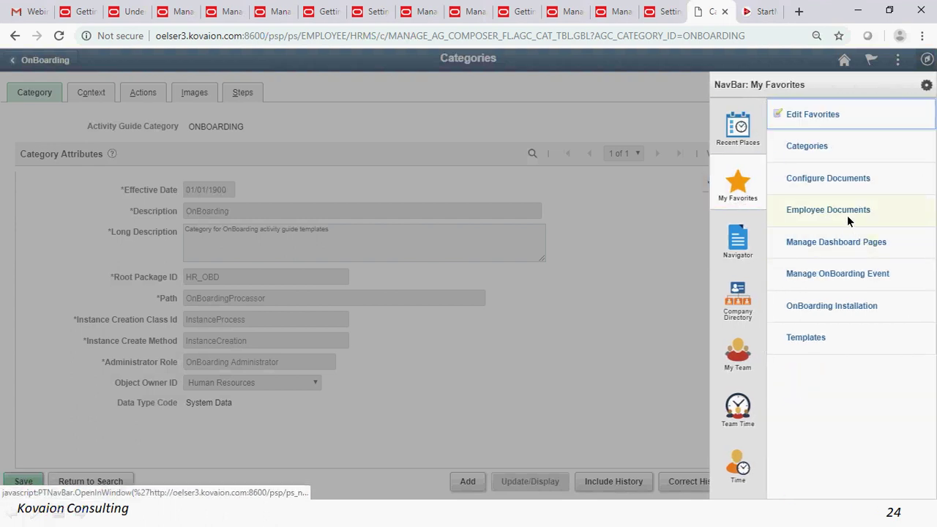
left_click(845, 183)
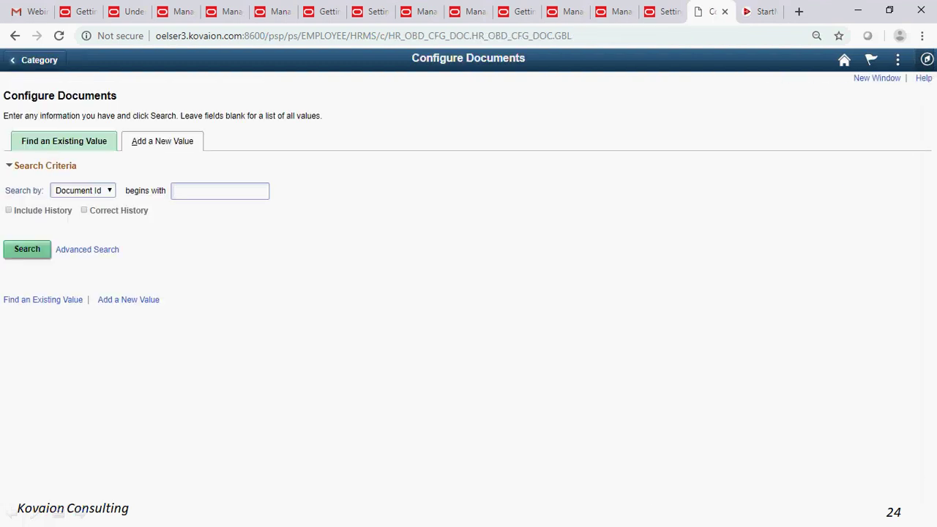
- Open Employee Handbook KU10001 and view its Templates tab (OBDUSA1, DOCGROUP1)
left_click(28, 250)
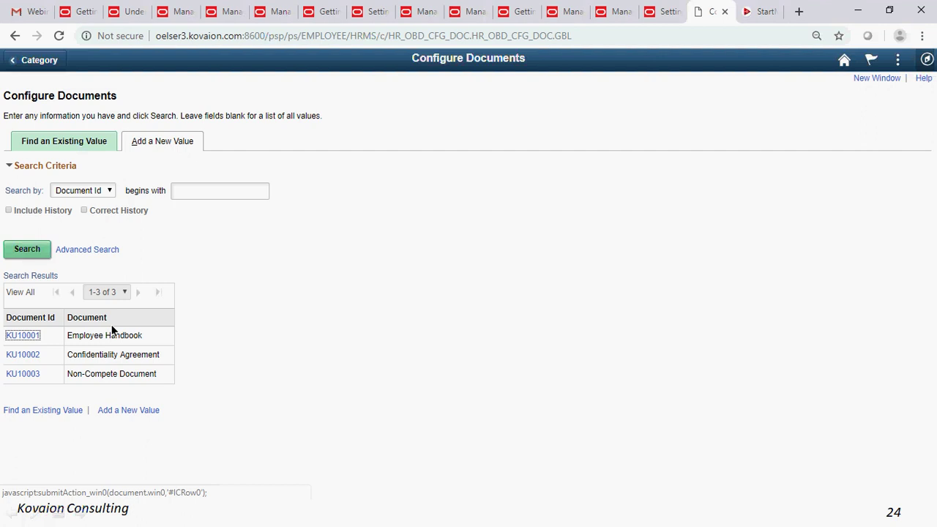
left_click(22, 338)
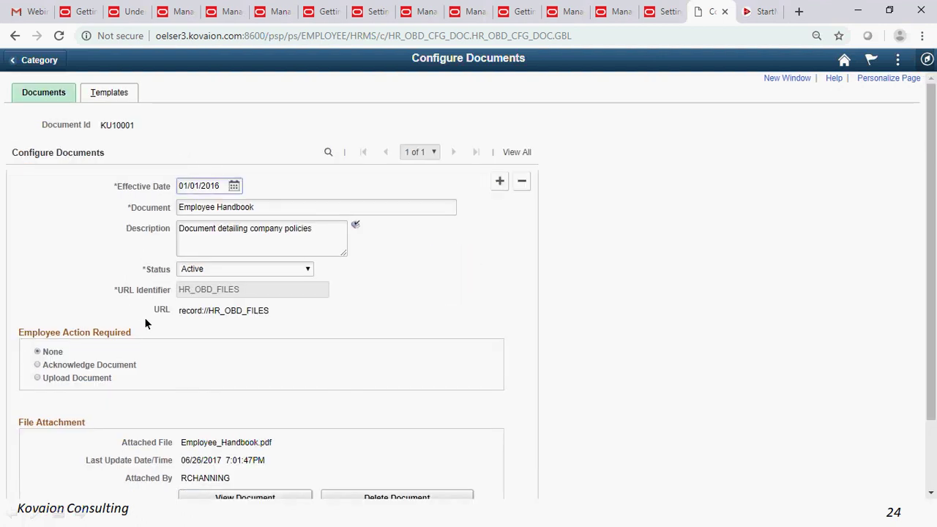
scroll(145, 318, "down", 3)
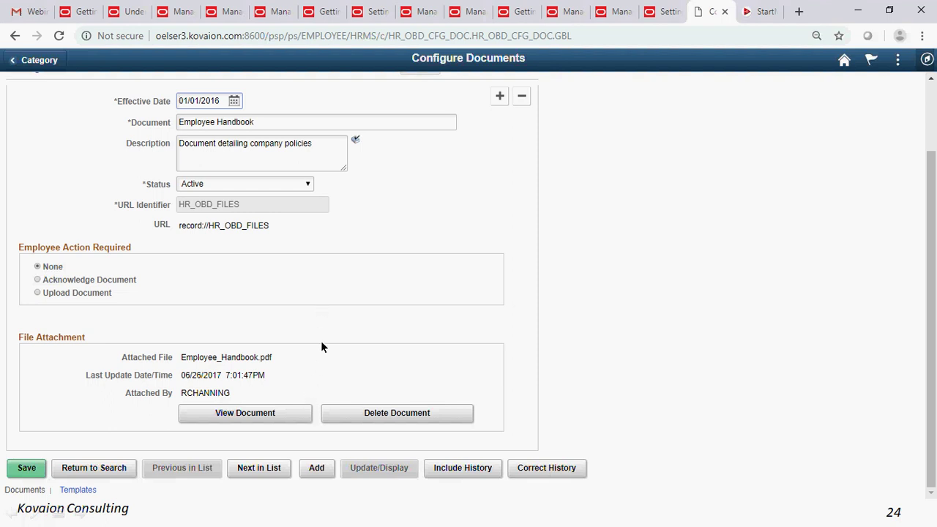
scroll(293, 308, "up", 3)
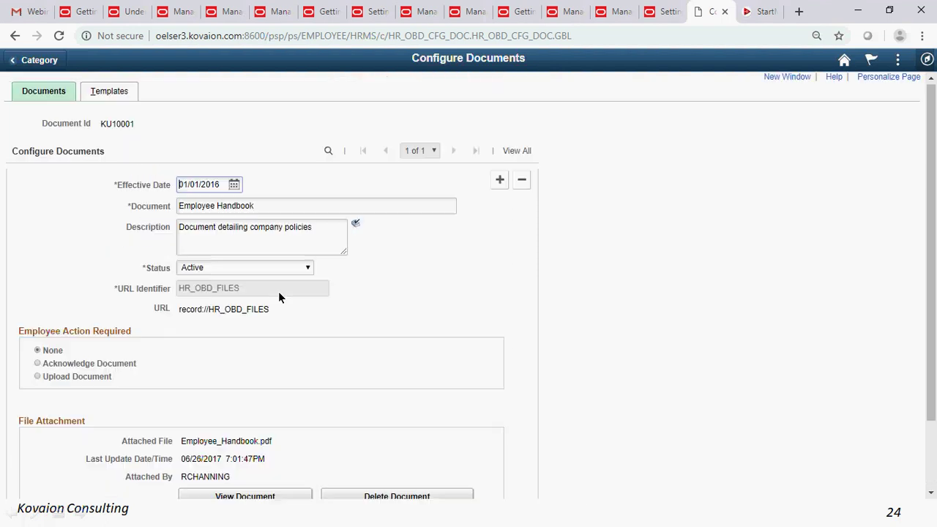
left_click(107, 94)
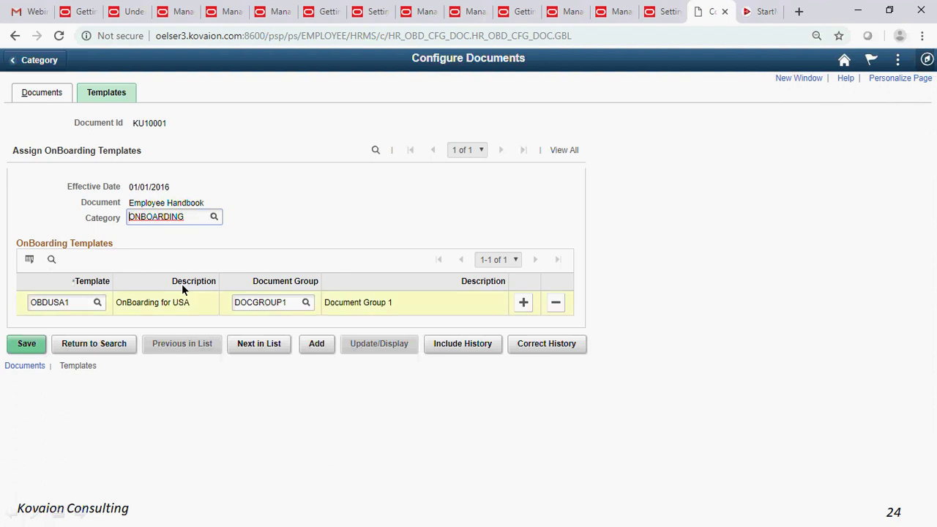
- Open the Employee Documents page from My Favorites in the NavBar
left_click(928, 62)
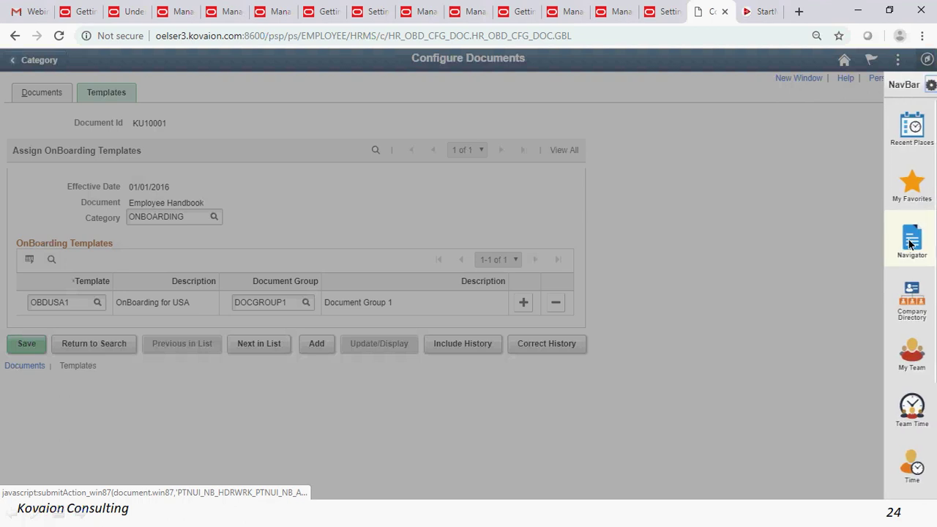
left_click(908, 247)
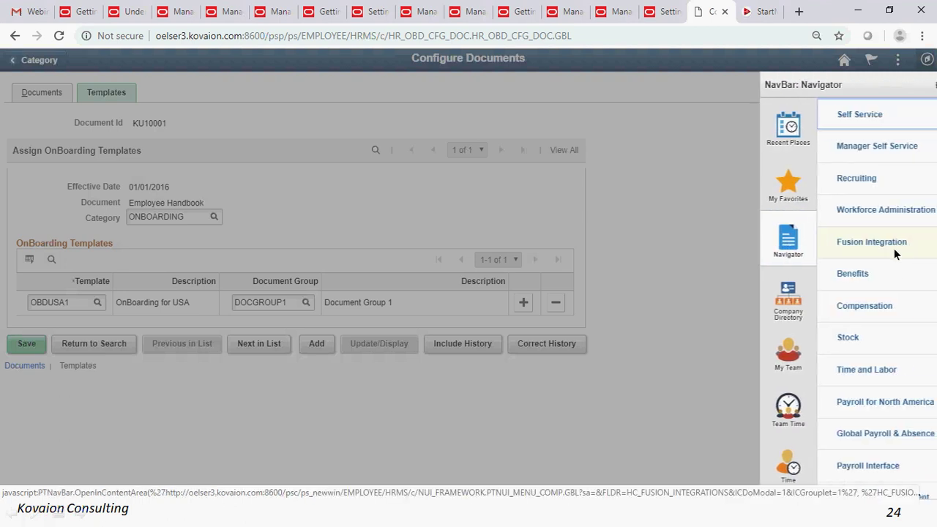
left_click(742, 194)
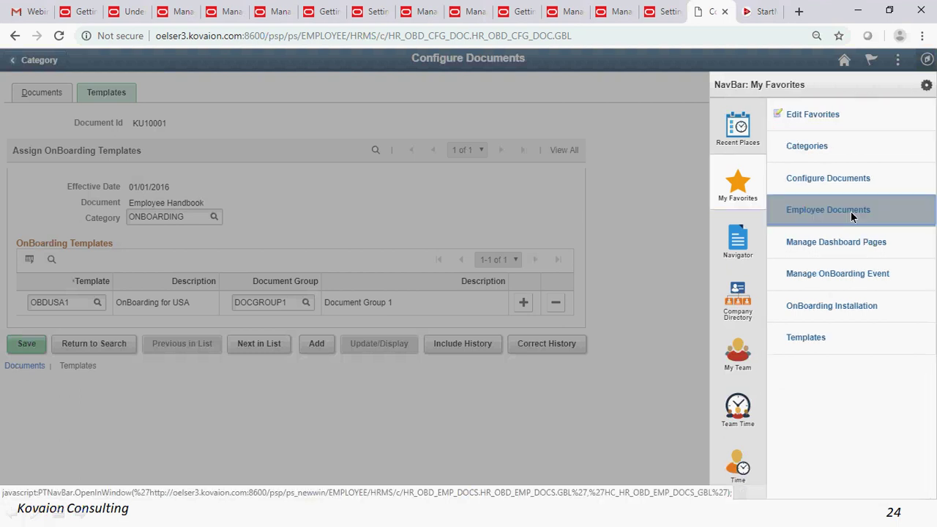
left_click(851, 211)
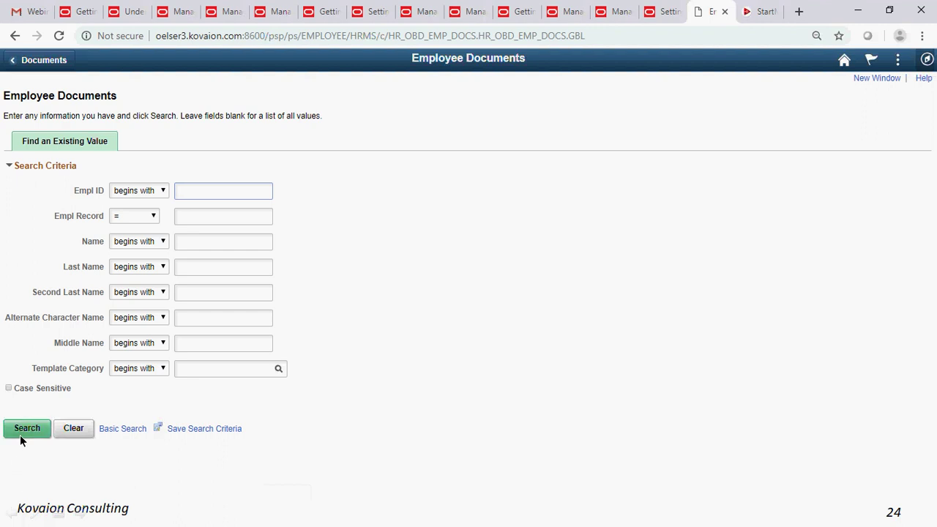
- Search employee documents with Empl ID % and open the first employee's record showing Capture.JPG
left_click(23, 433)
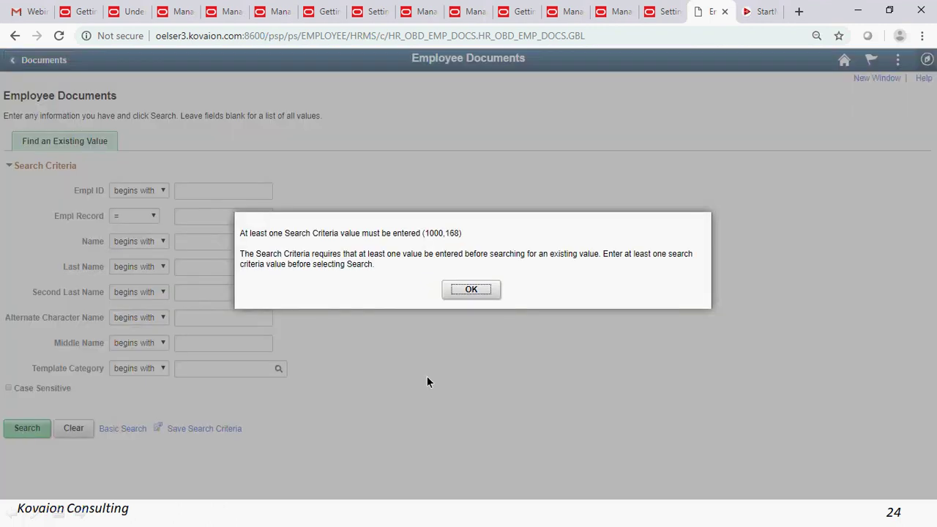
left_click(470, 293)
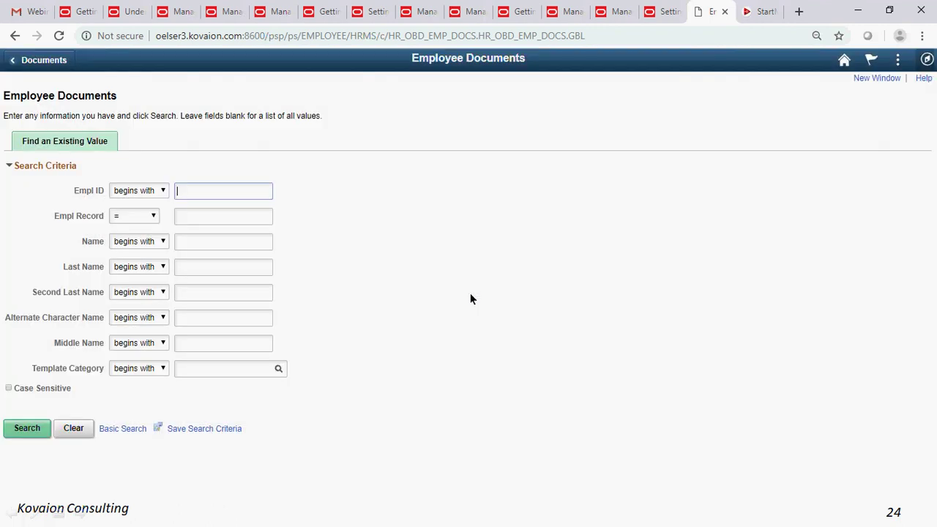
type("%")
left_click(29, 432)
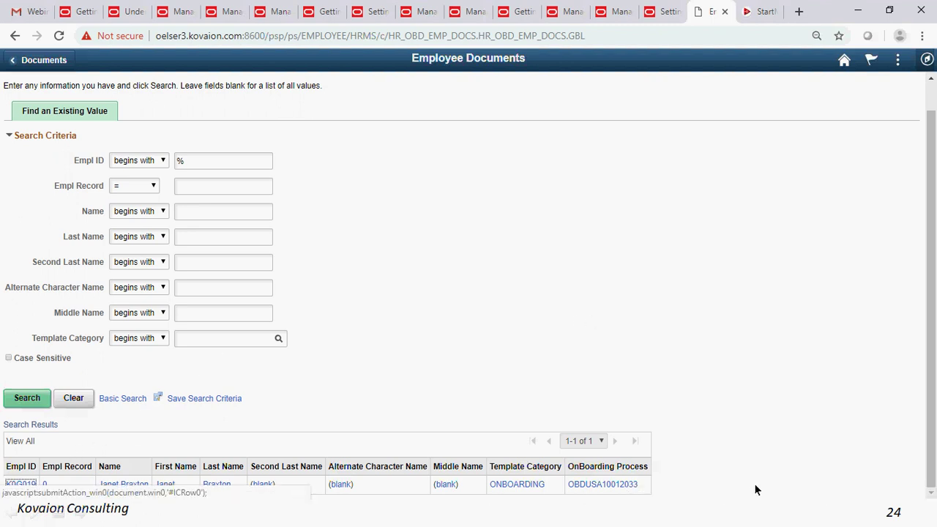
left_click(19, 485)
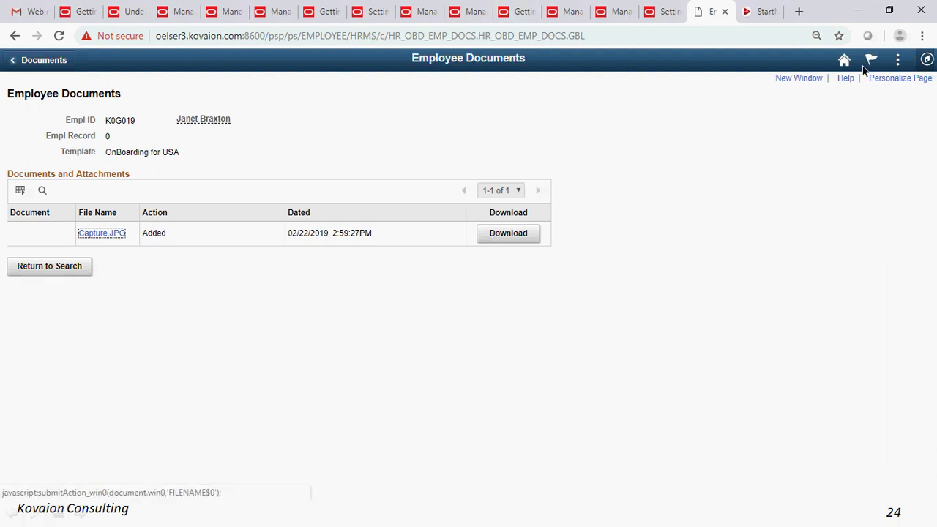
- Bring up the My Favorites list in the NavBar Navigator
left_click(899, 77)
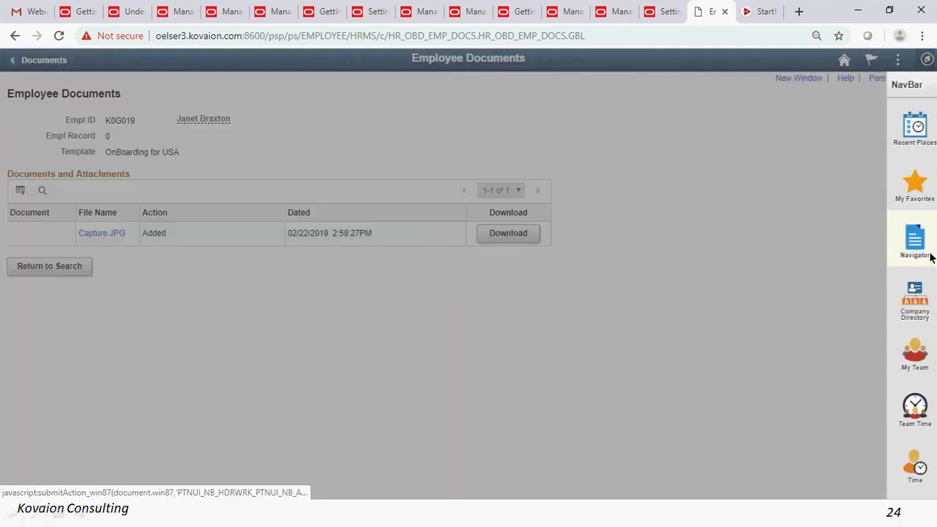
left_click(926, 253)
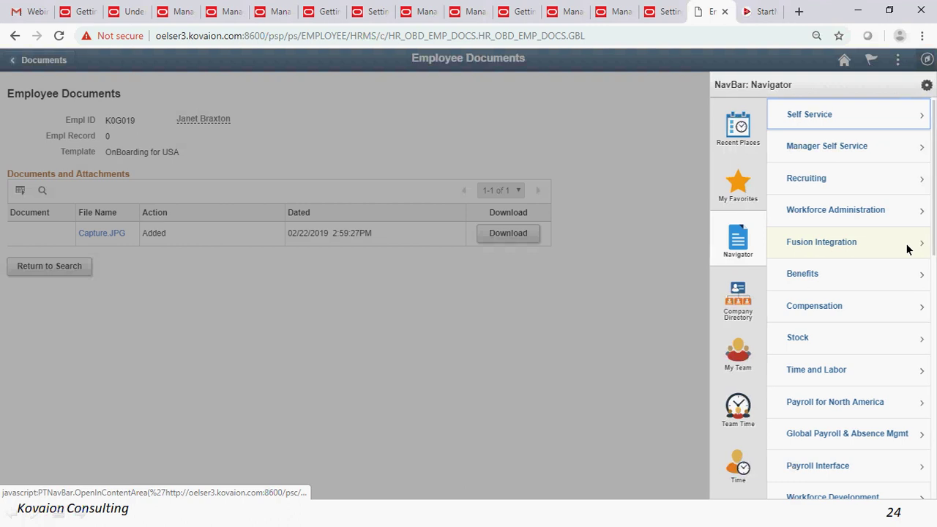
left_click(740, 189)
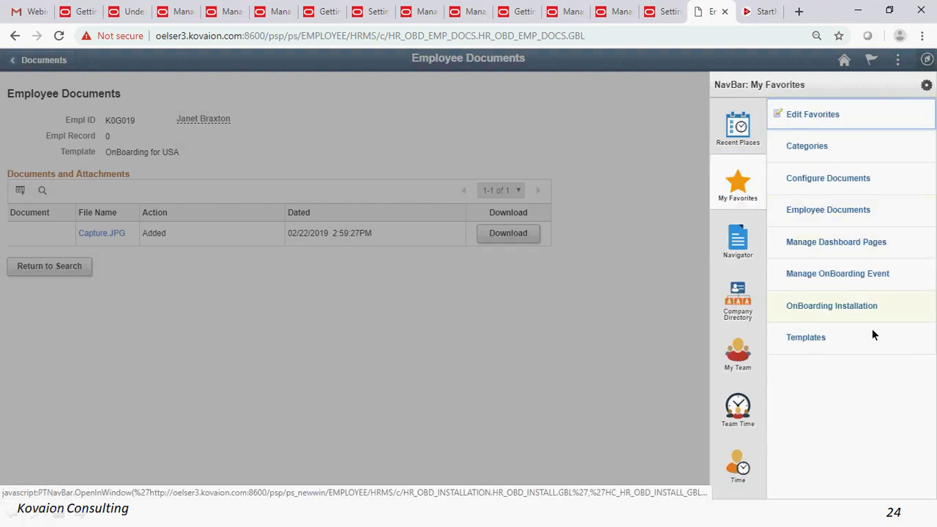
- Review OnBoarding Installation (role OnBoarding Employee, template OBDUSA1), then go to Manage OnBoarding Event from My Favorites
left_click(848, 305)
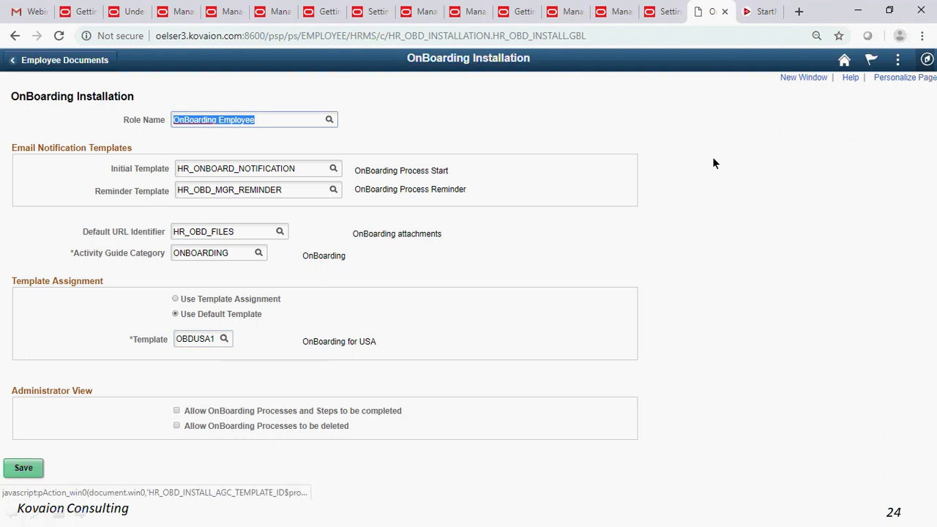
left_click(932, 69)
left_click(931, 70)
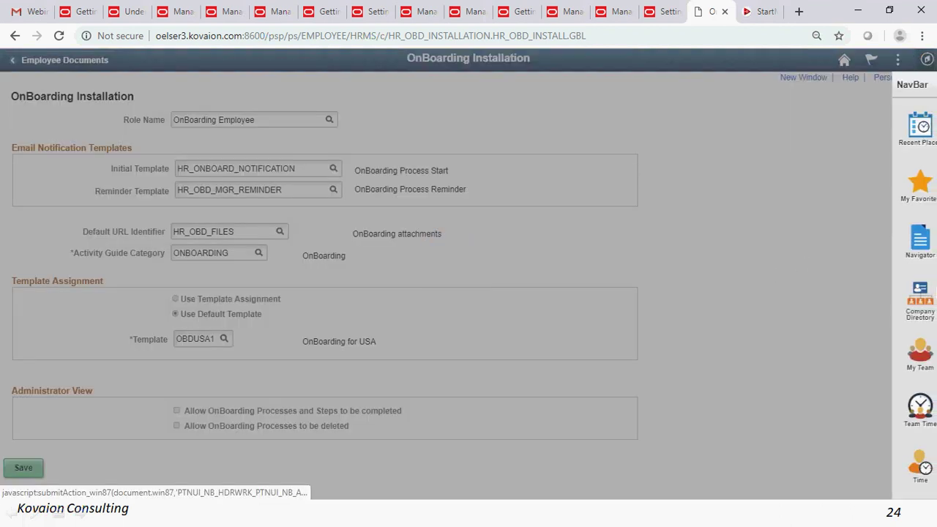
left_click(917, 253)
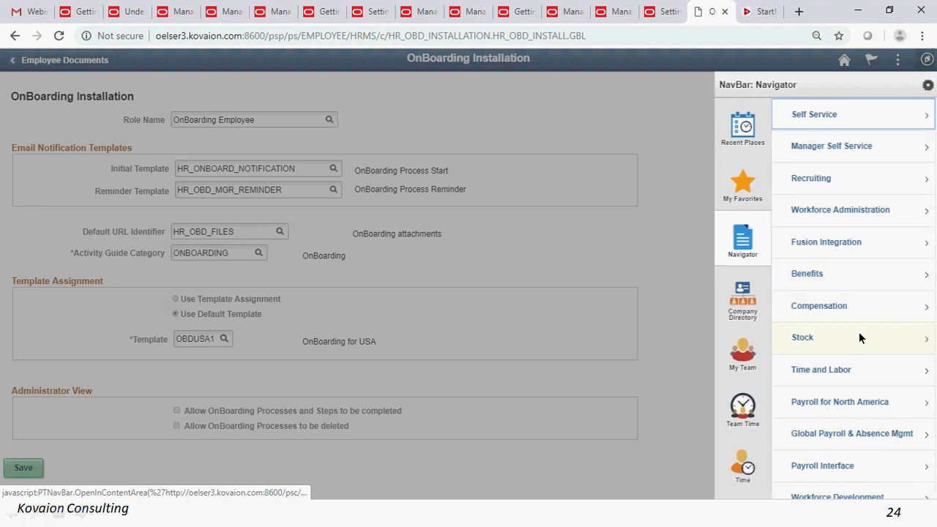
left_click(737, 194)
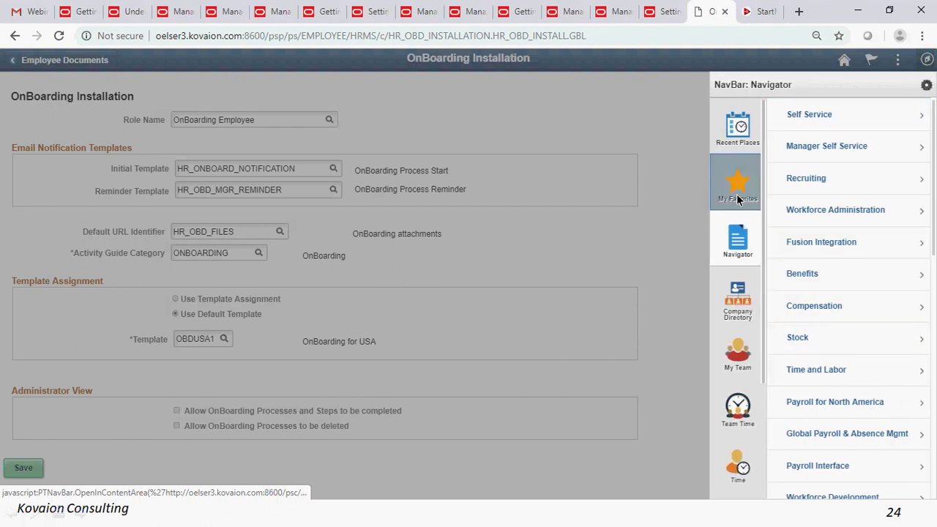
left_click(850, 273)
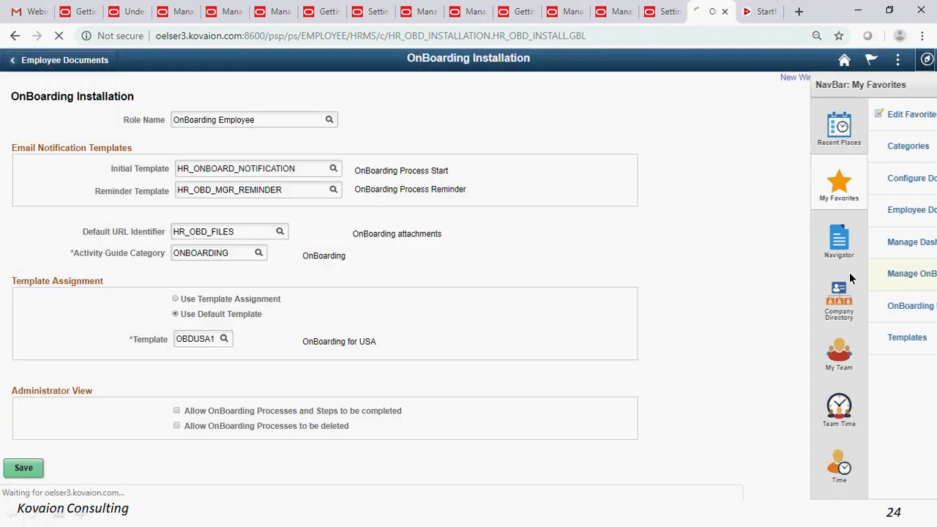
- Search Empl ID % and view the first employee's template assignment, OBDUSA1 (OnBoarding for USA)
left_click(191, 190)
type("%")
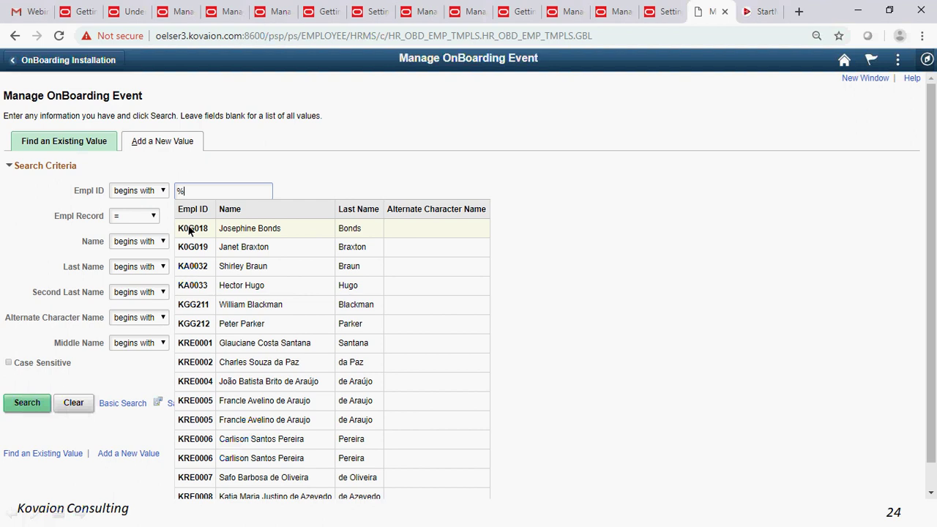
left_click(193, 230)
left_click(26, 405)
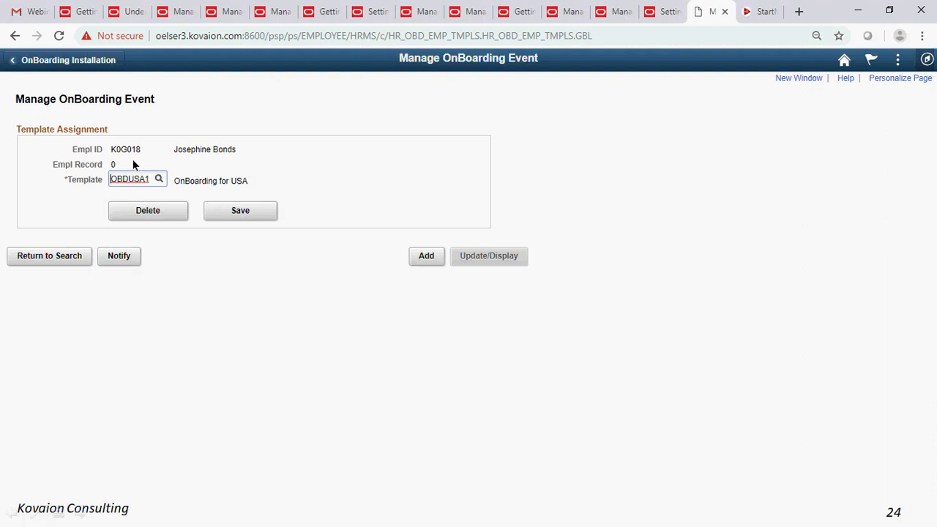
- Return to the employee search results and minimise the browser to show the Framework Features slide
left_click(50, 257)
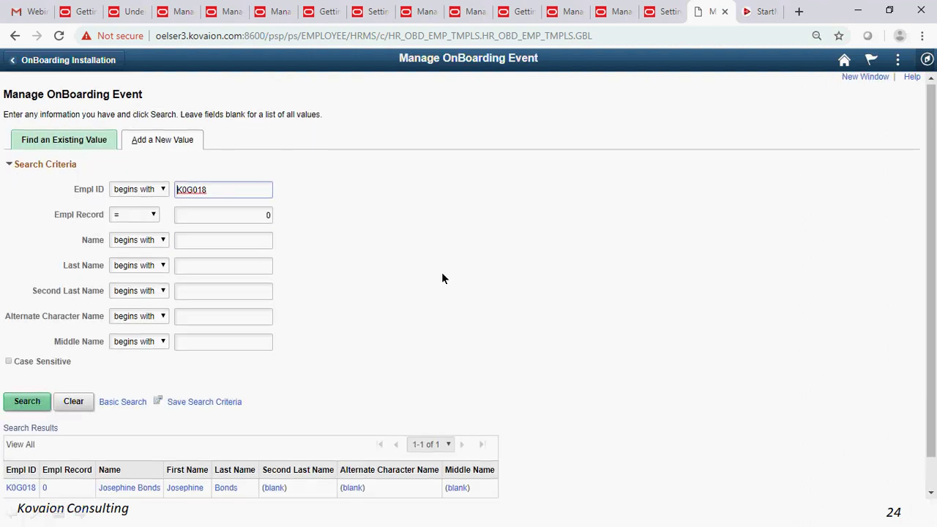
scroll(442, 276, "down", 1)
scroll(442, 278, "down", 1)
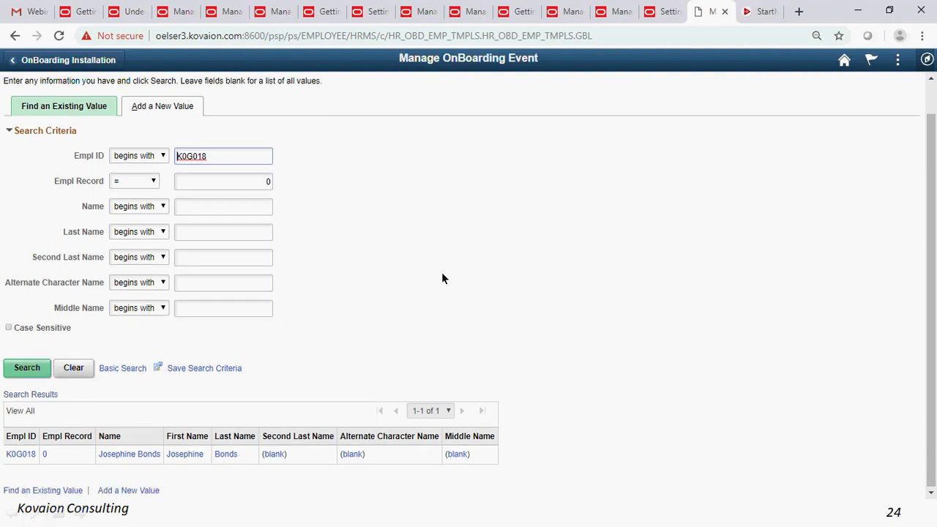
scroll(442, 276, "up", 2)
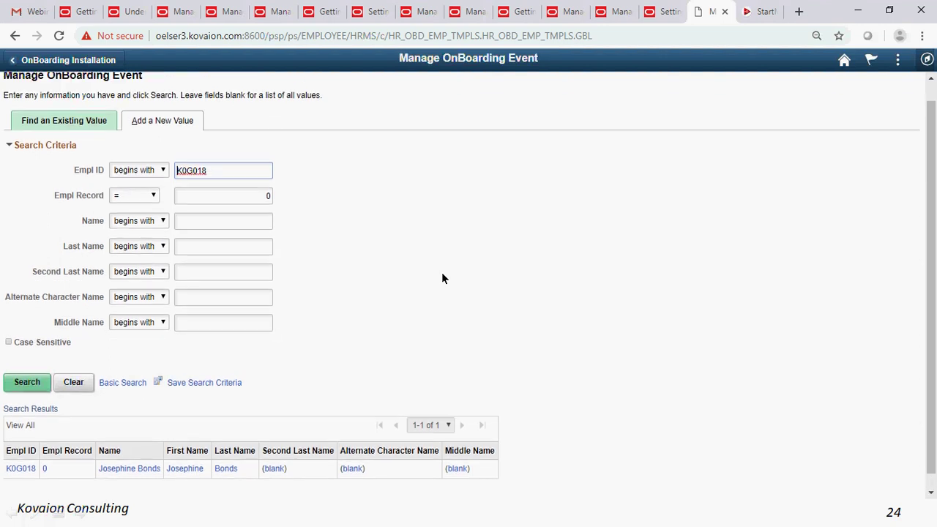
left_click(928, 60)
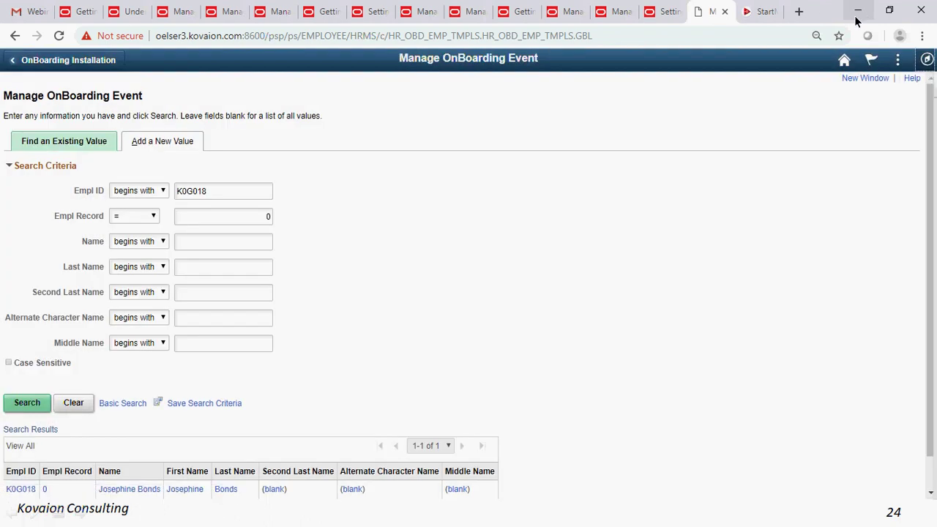
left_click(857, 16)
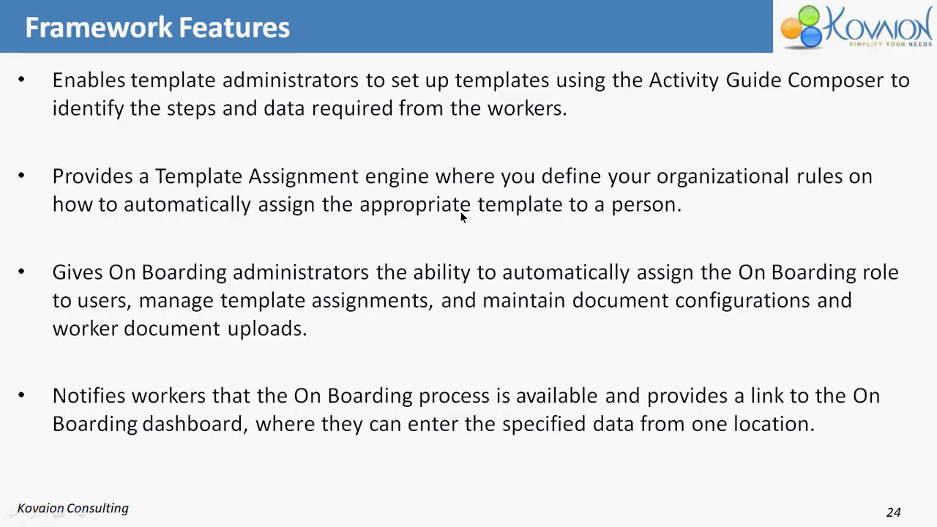
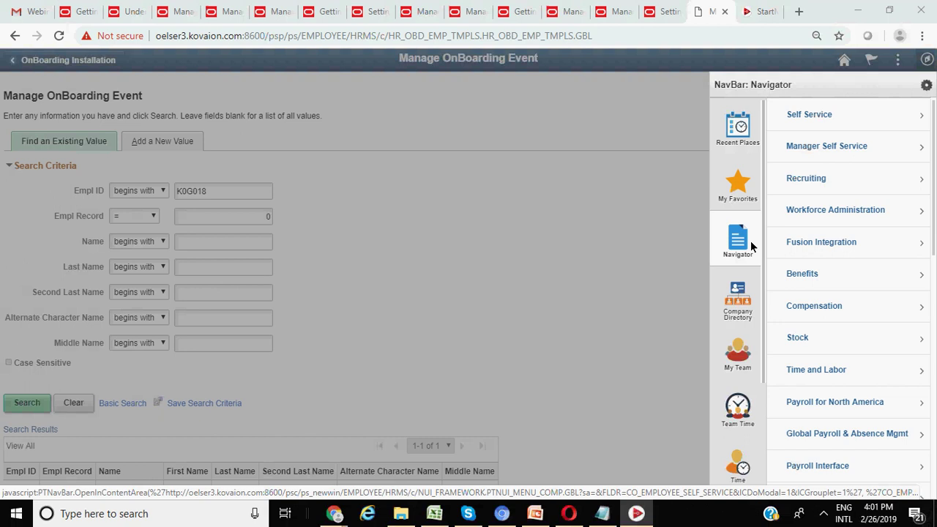
- From My Favorites, open Templates to list the 12 activity guide templates
left_click(738, 189)
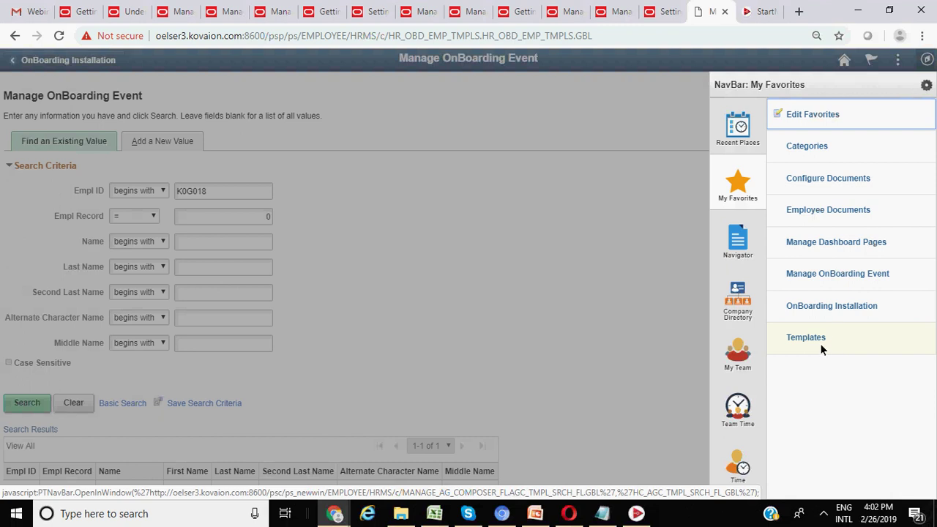
left_click(816, 339)
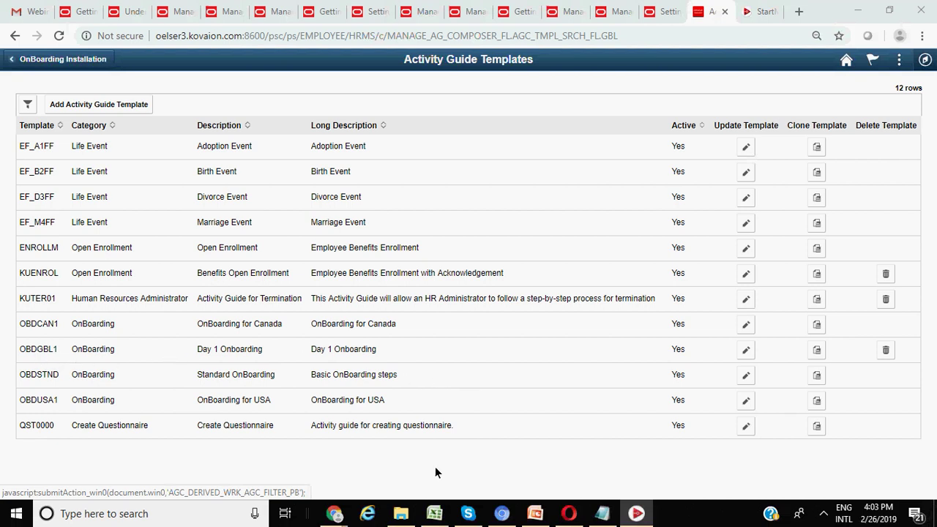
left_click(755, 352)
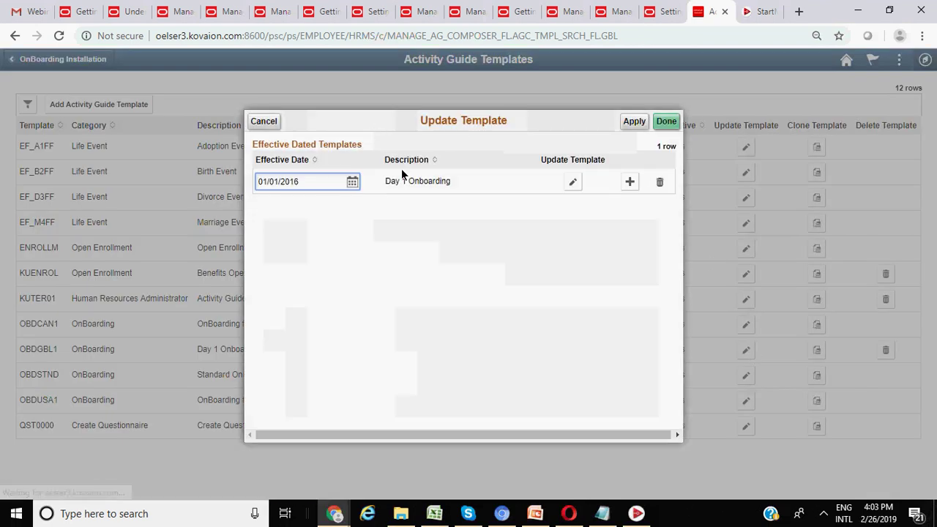
left_click(573, 182)
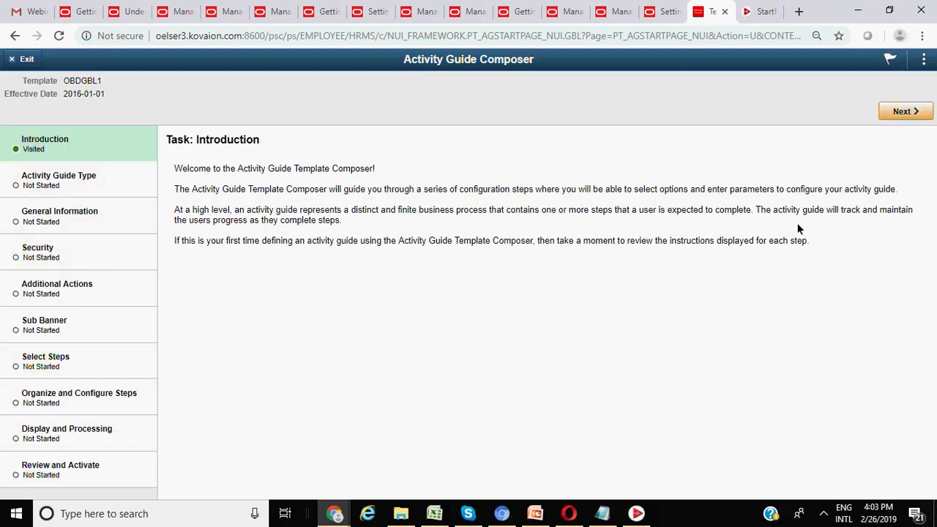
left_click(24, 61)
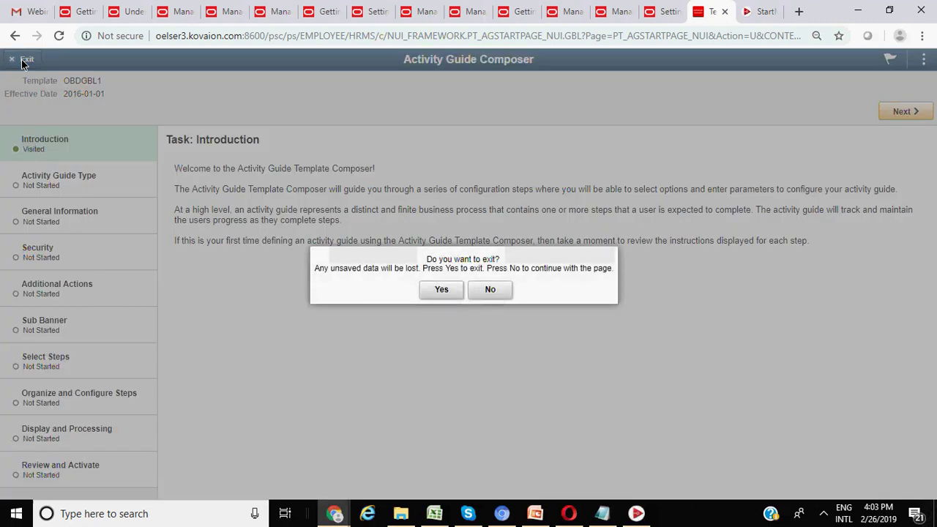
left_click(442, 289)
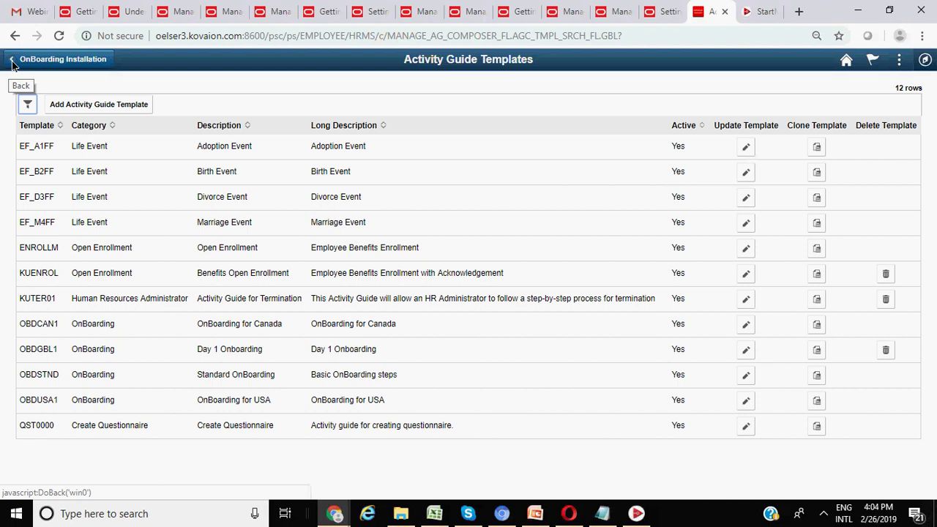
- Return to the Employee Self Service homepage and launch OnBoarding Activities from the OnBoarding tile
left_click(13, 64)
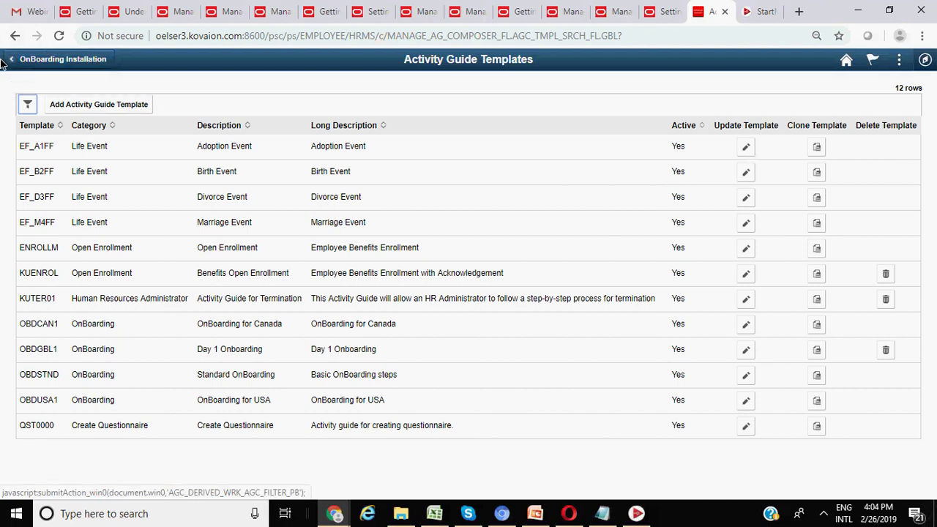
left_click(845, 63)
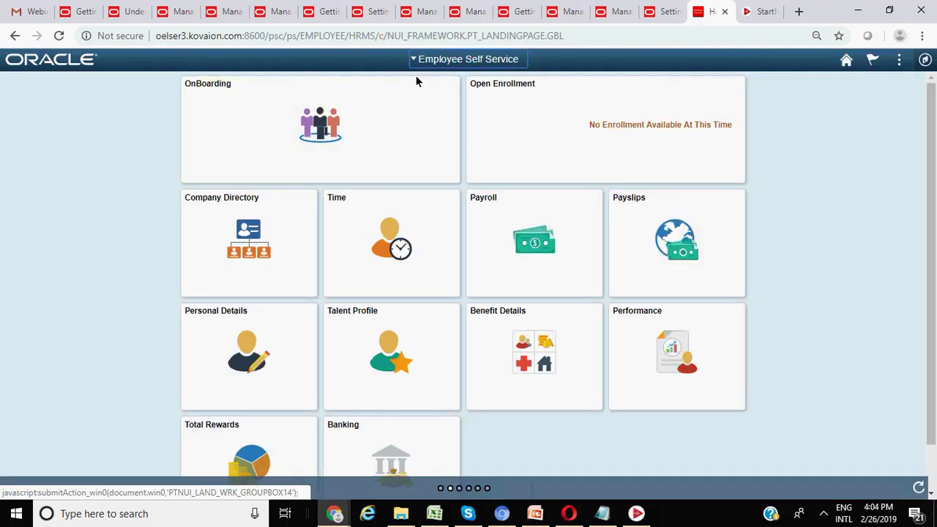
left_click(414, 61)
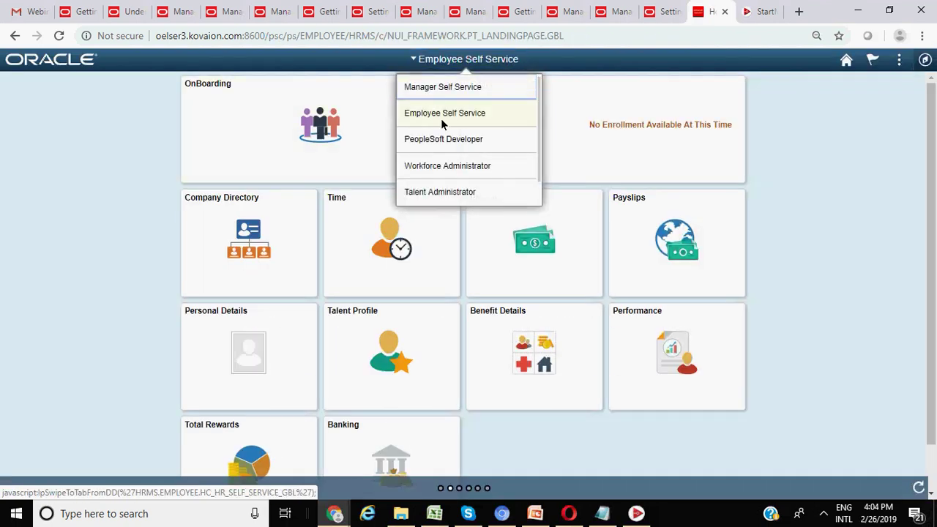
left_click(342, 123)
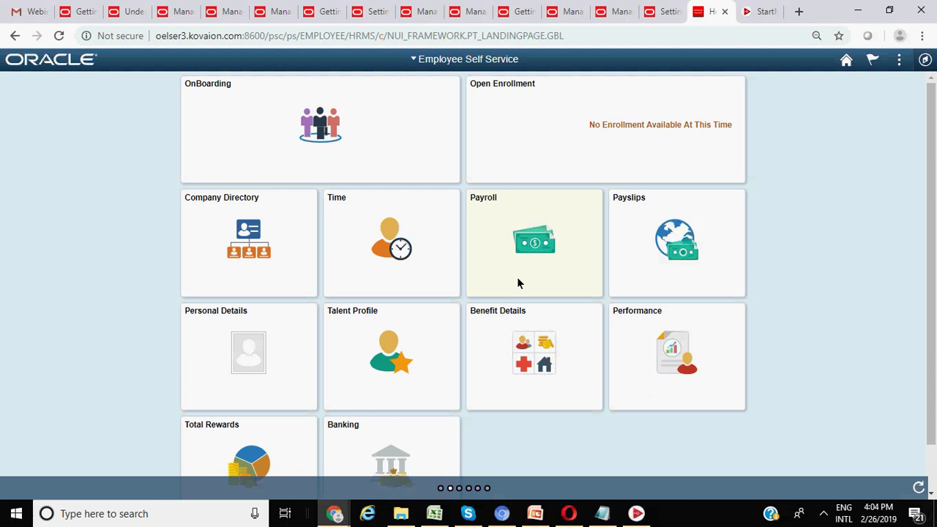
left_click(349, 135)
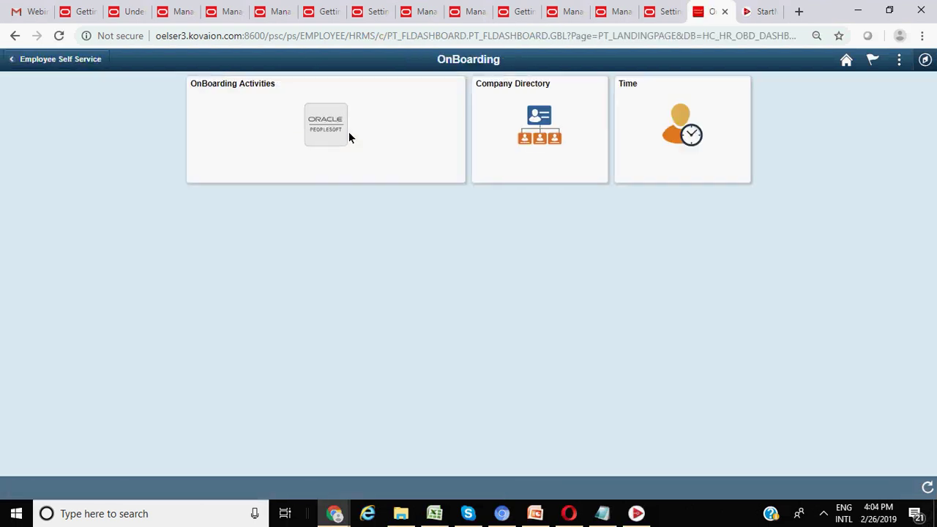
left_click(349, 131)
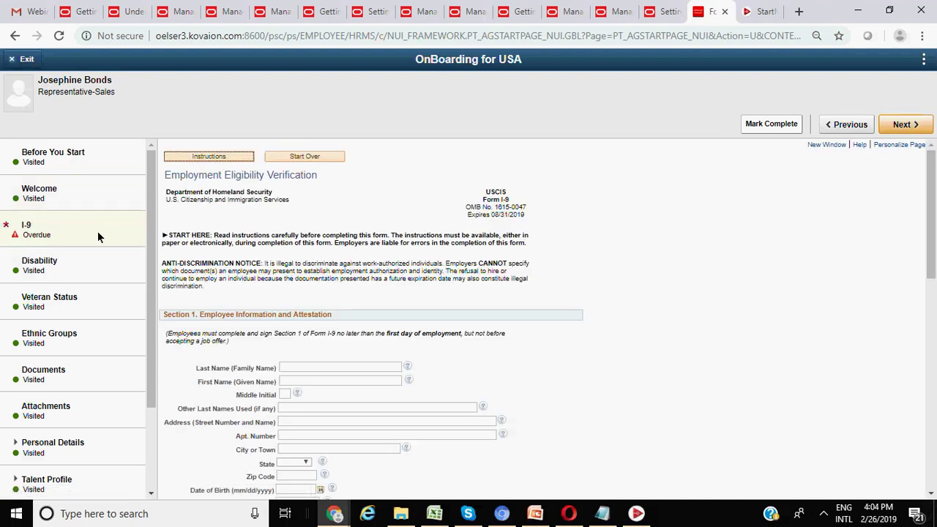
- Enter 'LS' as Last Name and 'S' as First Name in I-9 Section 1
scroll(355, 229, "down", 4)
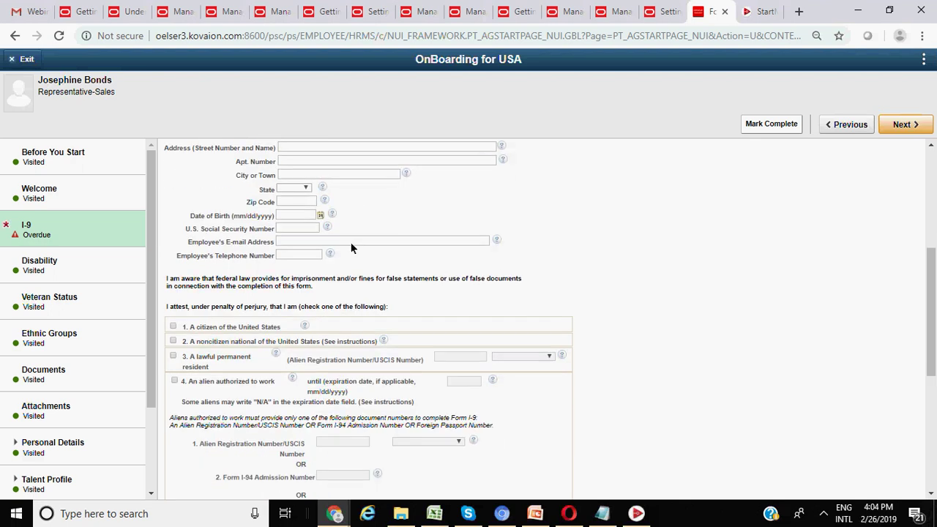
scroll(355, 239, "up", 1)
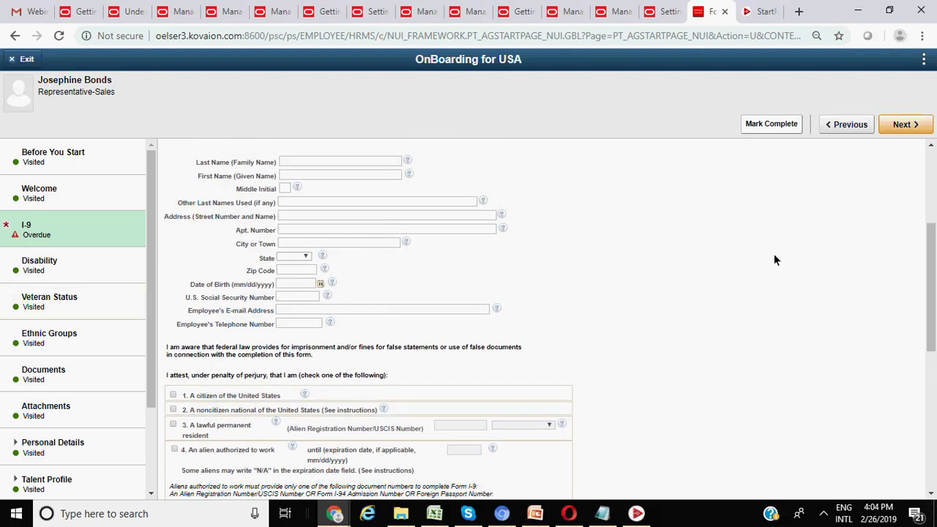
scroll(757, 258, "up", 2)
scroll(756, 256, "down", 7)
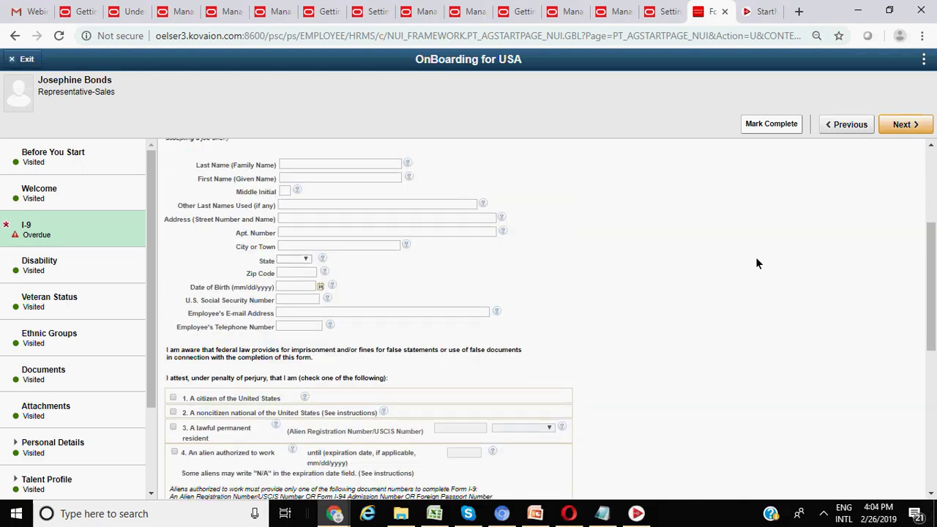
scroll(754, 272, "down", 1)
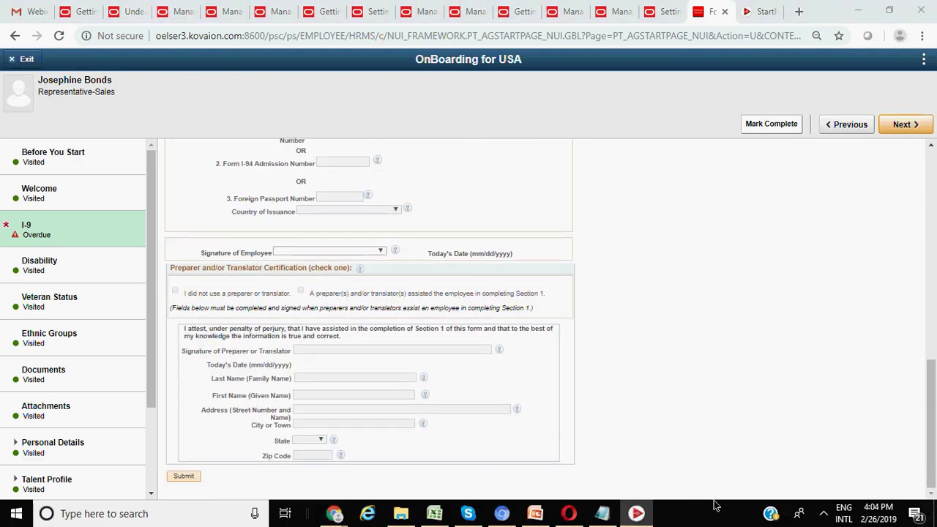
scroll(358, 310, "up", 3)
scroll(358, 309, "up", 6)
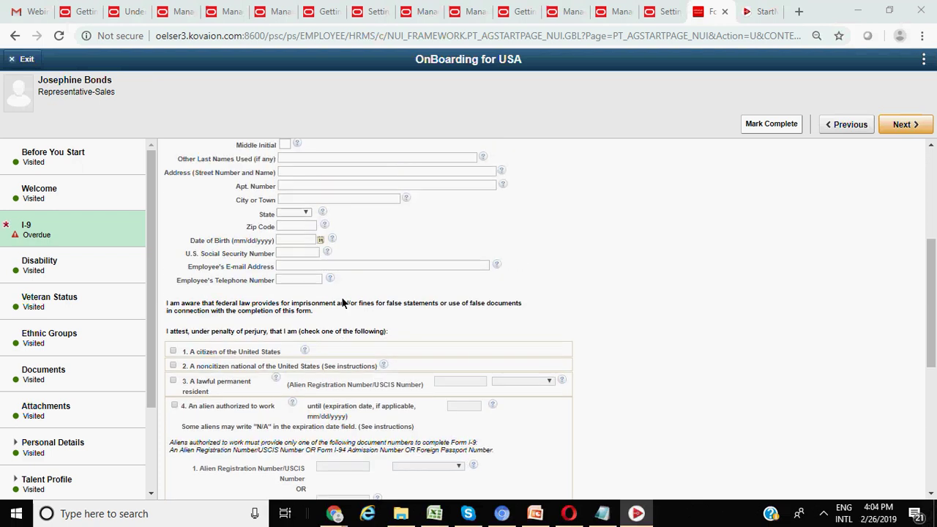
scroll(341, 293, "down", 4)
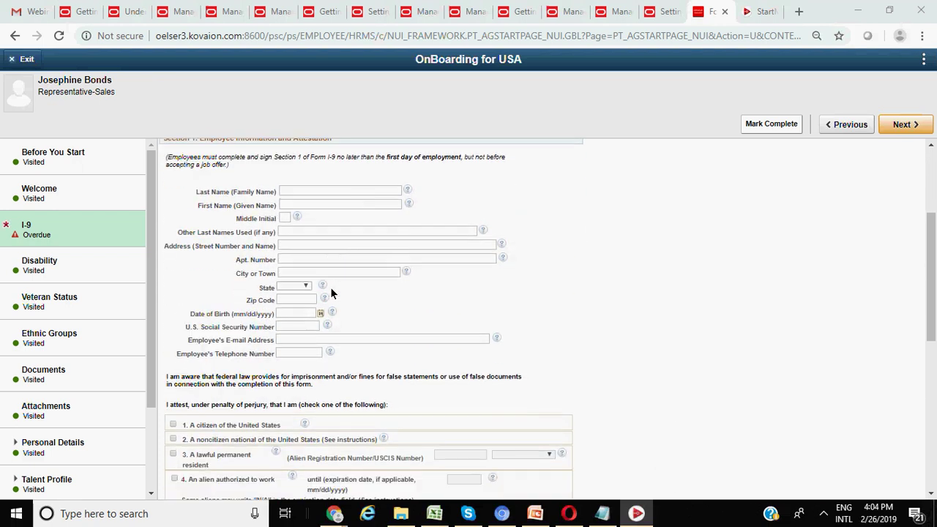
left_click(328, 192)
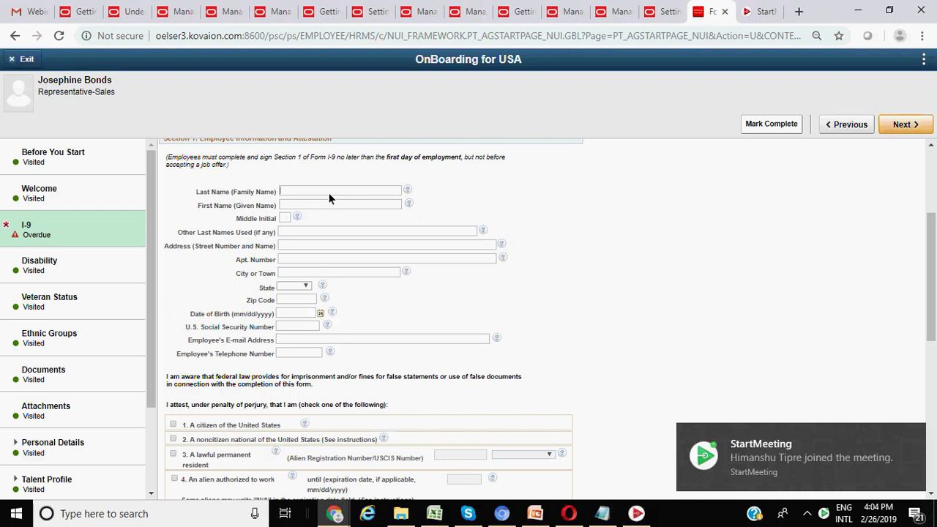
type("LS")
left_click(288, 204)
type("S")
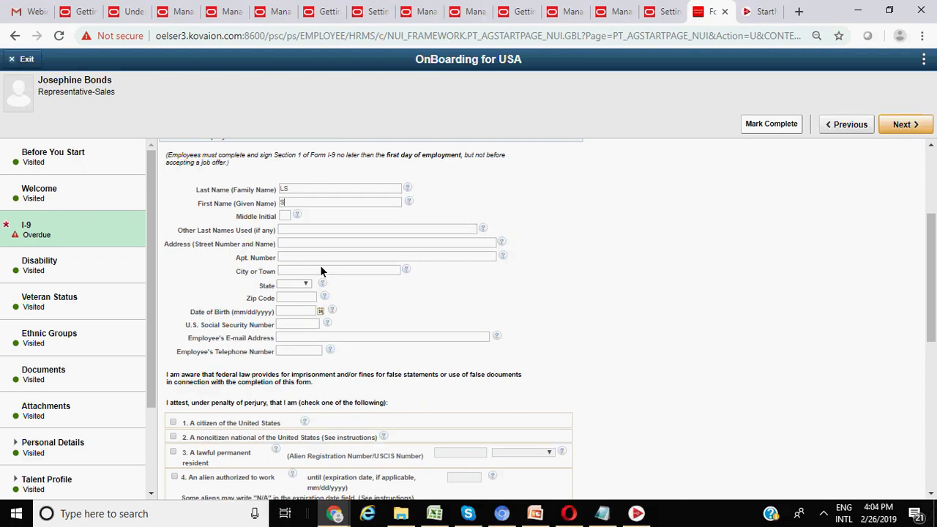
scroll(321, 271, "down", 4)
scroll(277, 190, "down", 8)
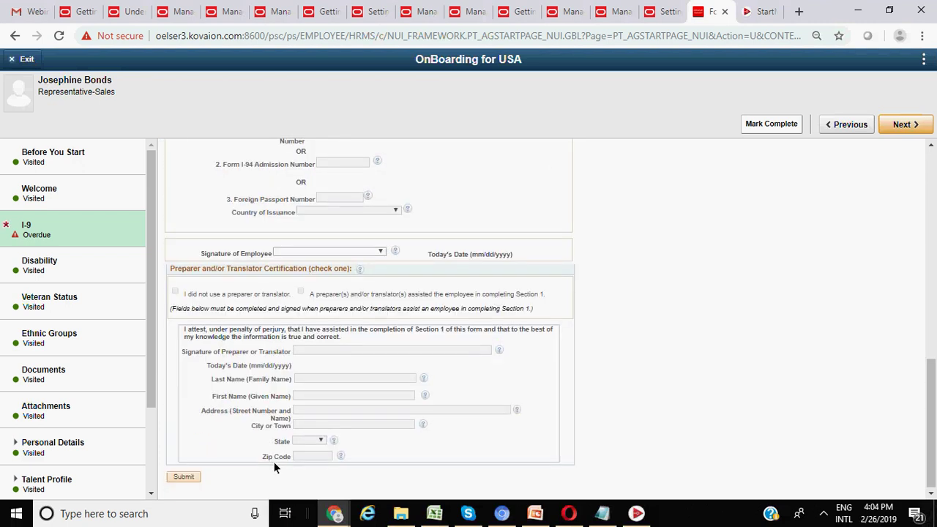
- After the missing-address warning, fill in the employee's street address '1' and city '3'
left_click(183, 477)
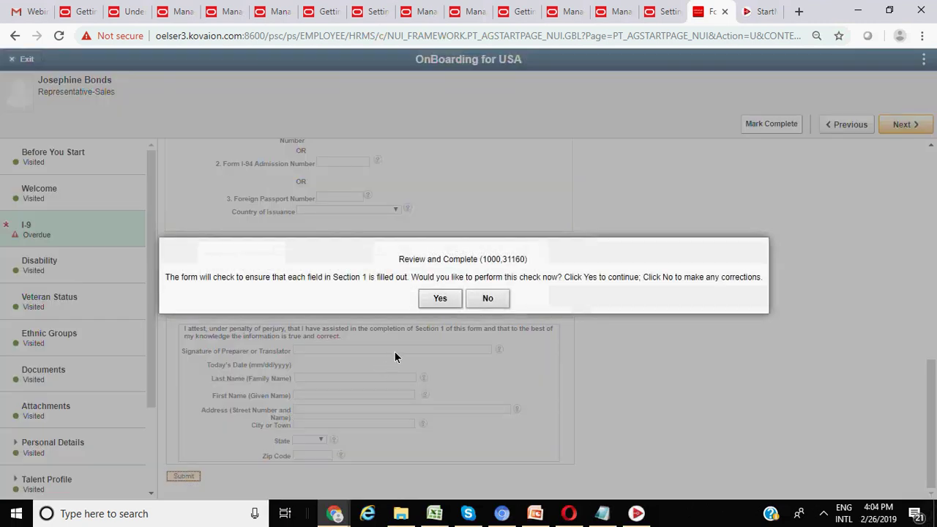
left_click(432, 299)
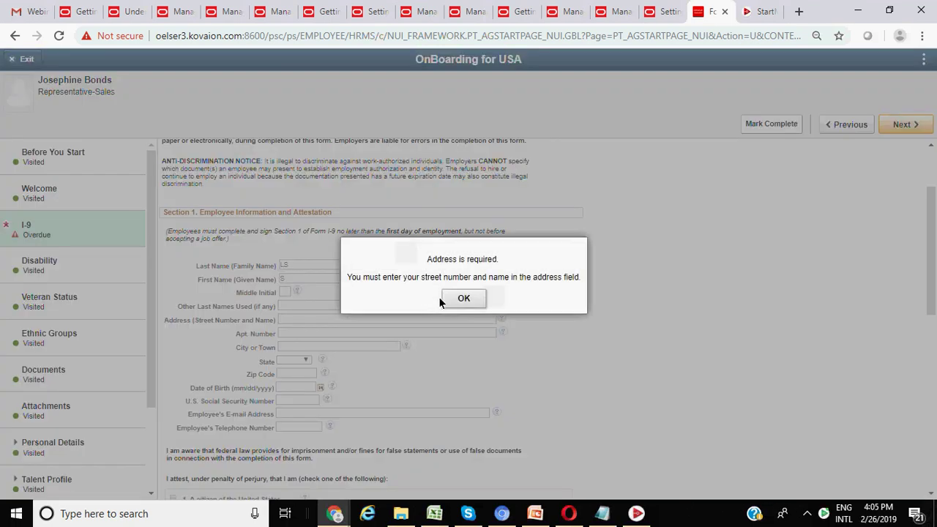
left_click(456, 297)
scroll(294, 359, "down", 13)
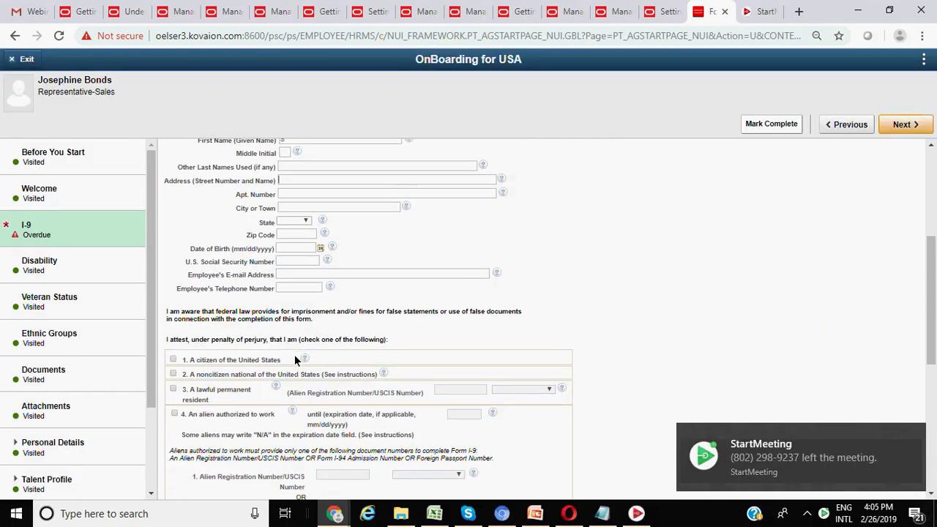
scroll(294, 359, "up", 12)
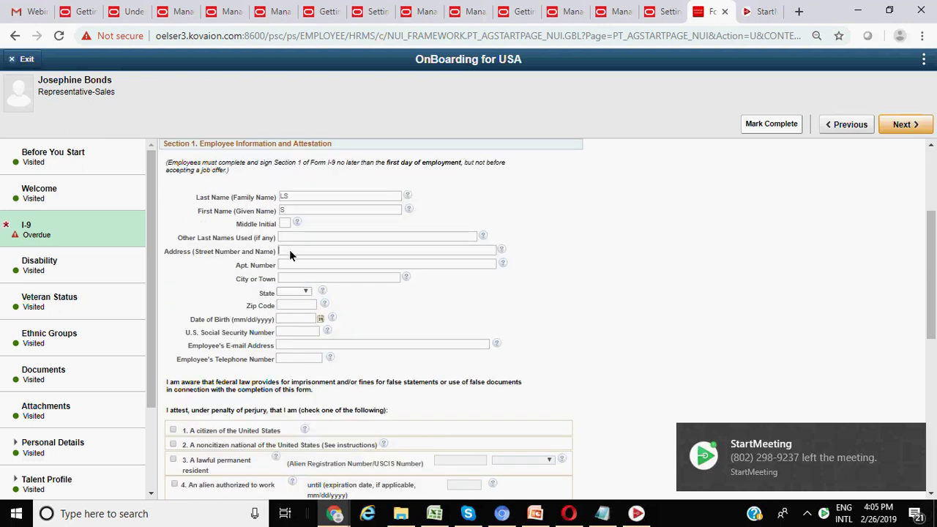
left_click(284, 252)
type("1")
left_click(285, 264)
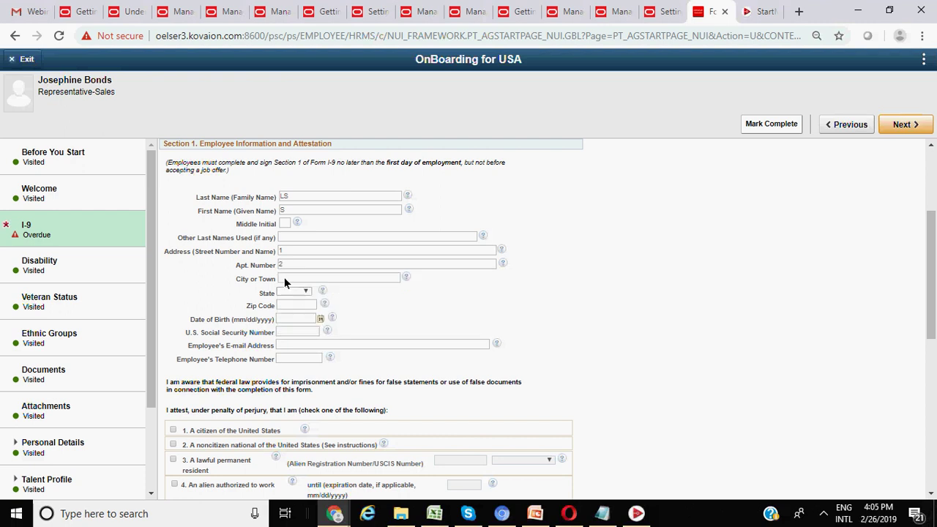
left_click(284, 277)
type("3")
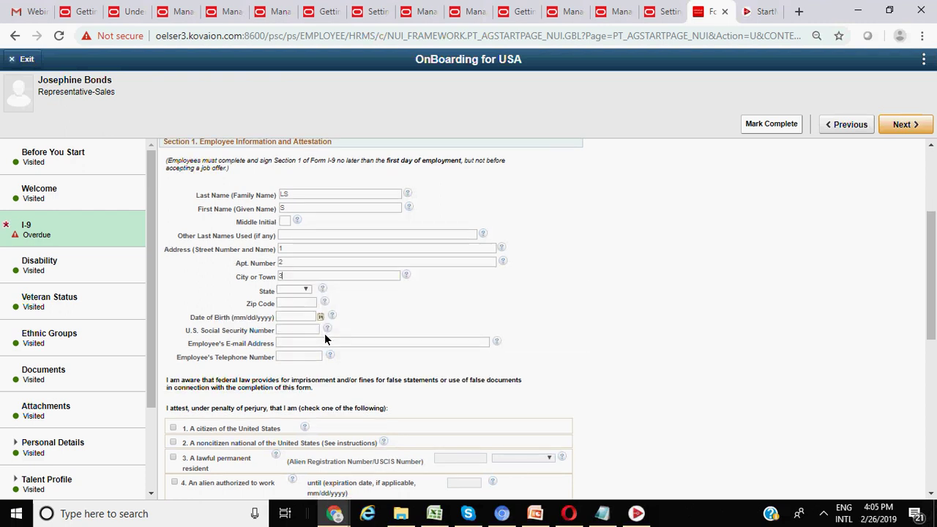
scroll(324, 333, "down", 5)
- Resolve the missing-State warning by setting the employee's state to AL
left_click(184, 477)
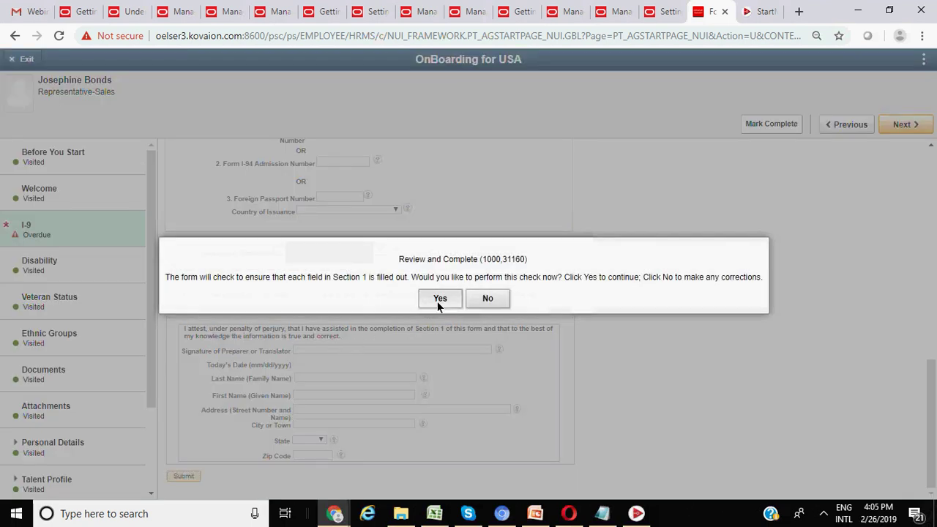
left_click(437, 301)
left_click(466, 299)
scroll(394, 336, "down", 2)
left_click(303, 182)
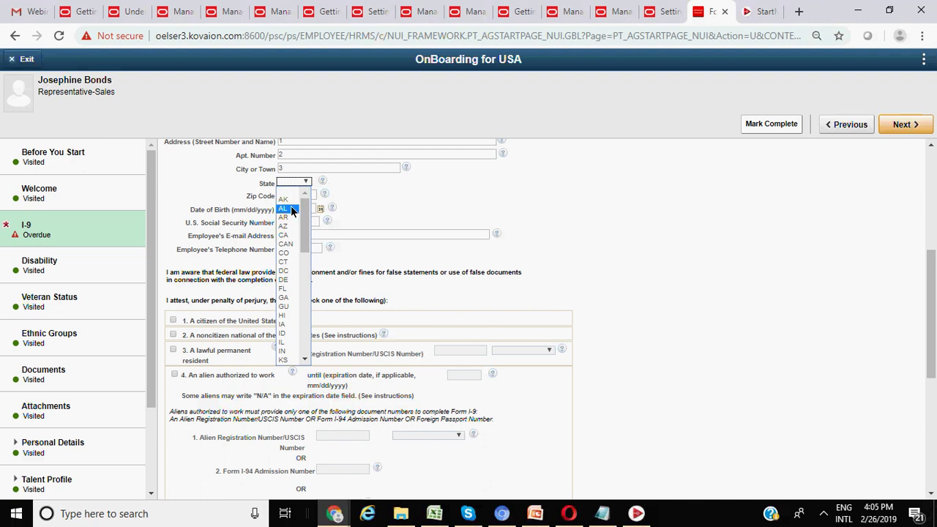
left_click(290, 209)
scroll(270, 357, "down", 4)
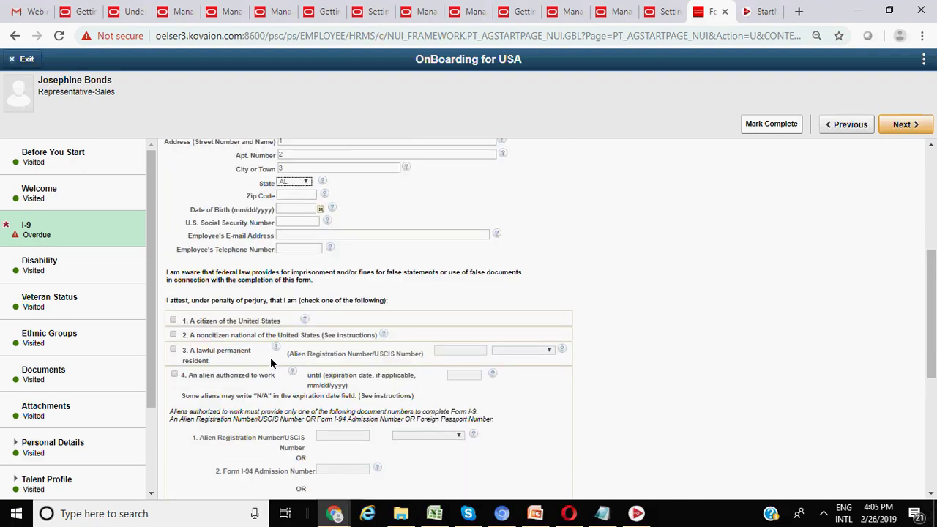
scroll(291, 371, "down", 3)
scroll(271, 461, "down", 2)
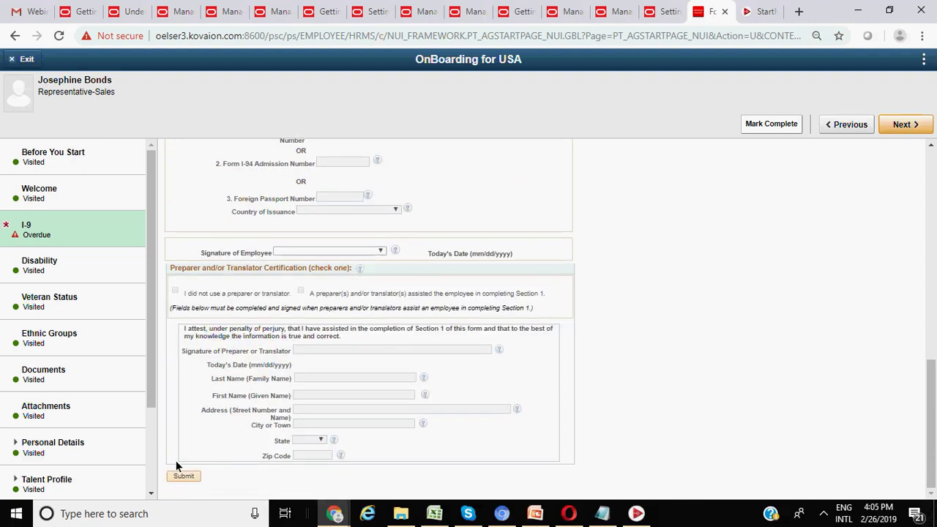
- Resolve the missing Zip Code warning by entering 12345
left_click(182, 477)
left_click(441, 299)
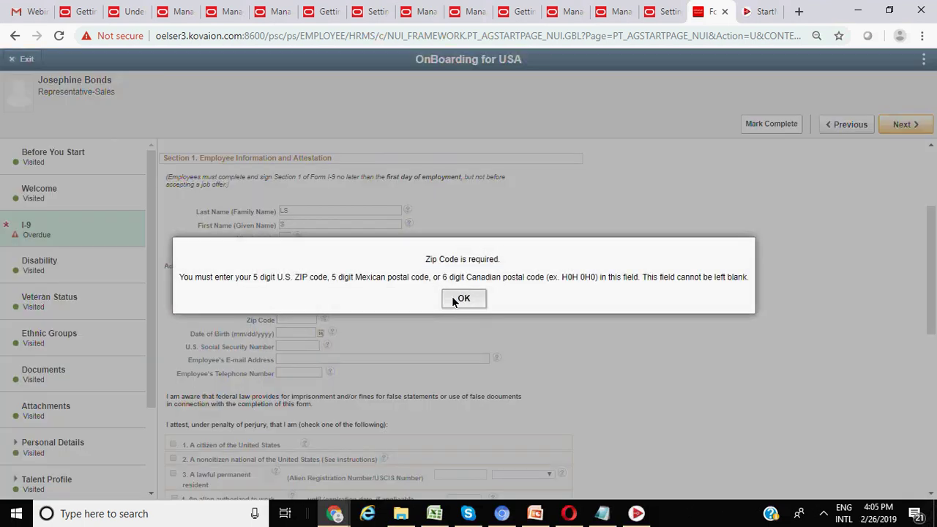
left_click(453, 300)
scroll(279, 298, "down", 2)
left_click(299, 181)
type("12345")
scroll(305, 285, "down", 3)
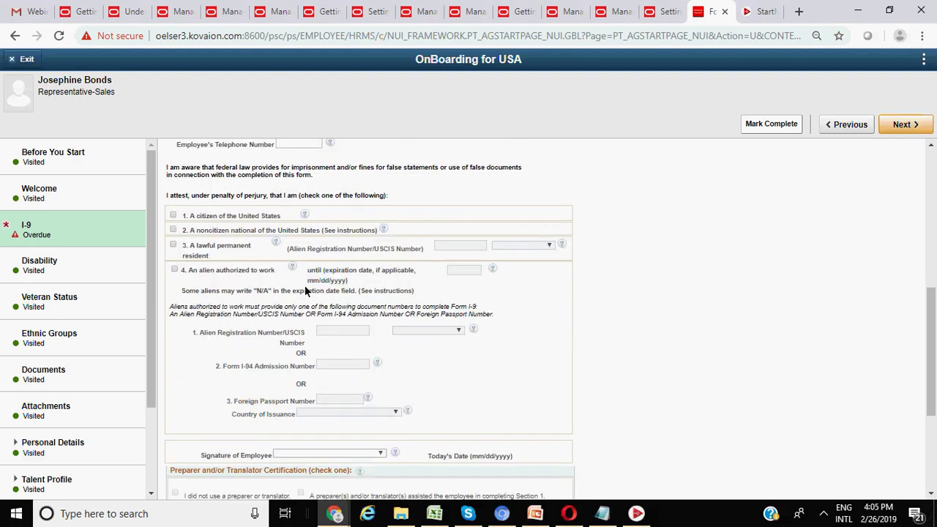
scroll(297, 444, "down", 2)
- Resubmit the I-9 and clear the missing Date of Birth warning
left_click(183, 476)
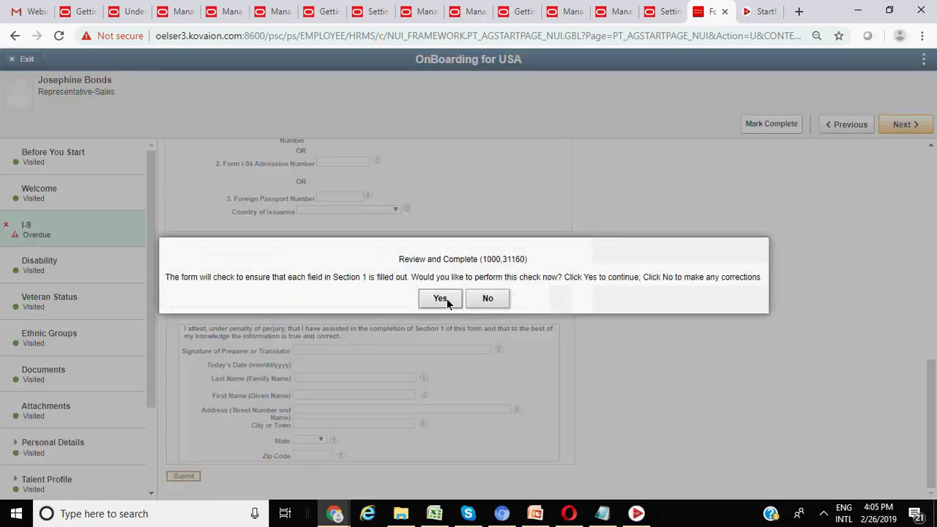
left_click(440, 298)
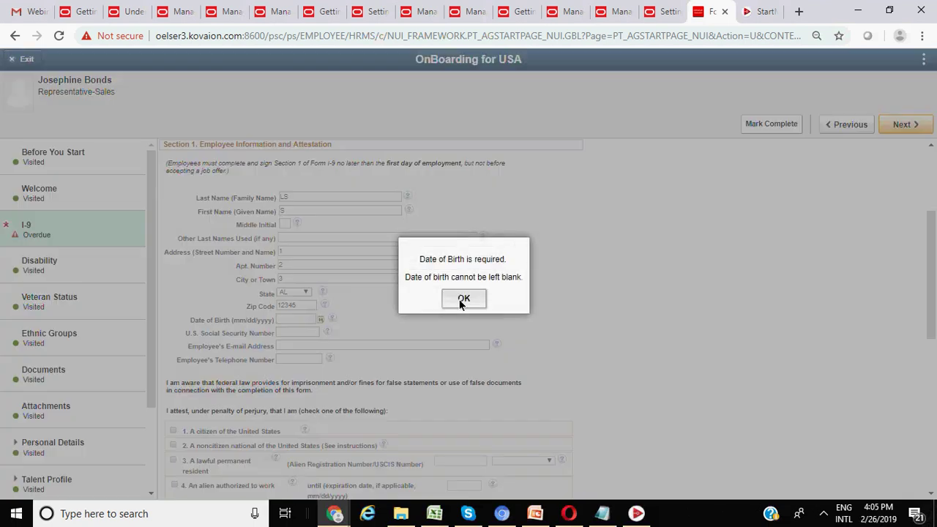
left_click(463, 299)
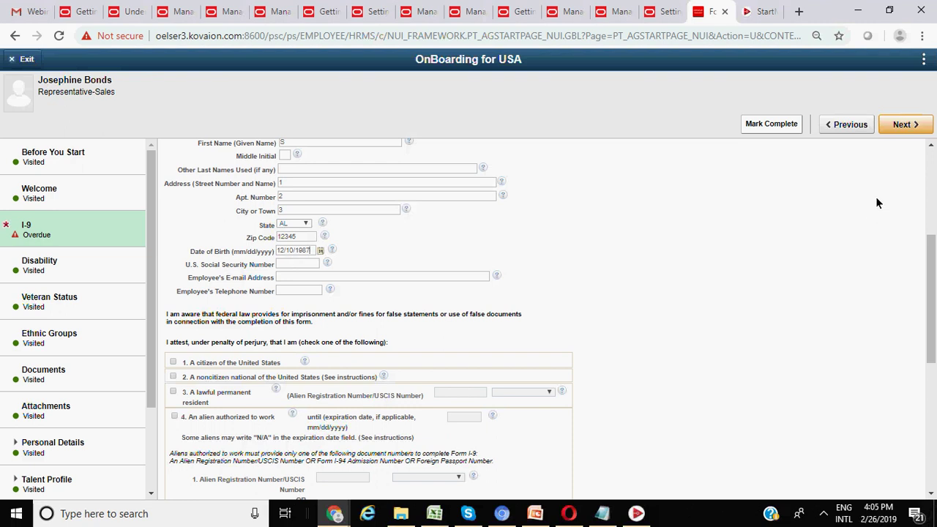
scroll(315, 366, "down", 5)
- Sign the employee as Minor Under Age 18 and mark them a citizen of the United States
left_click(183, 476)
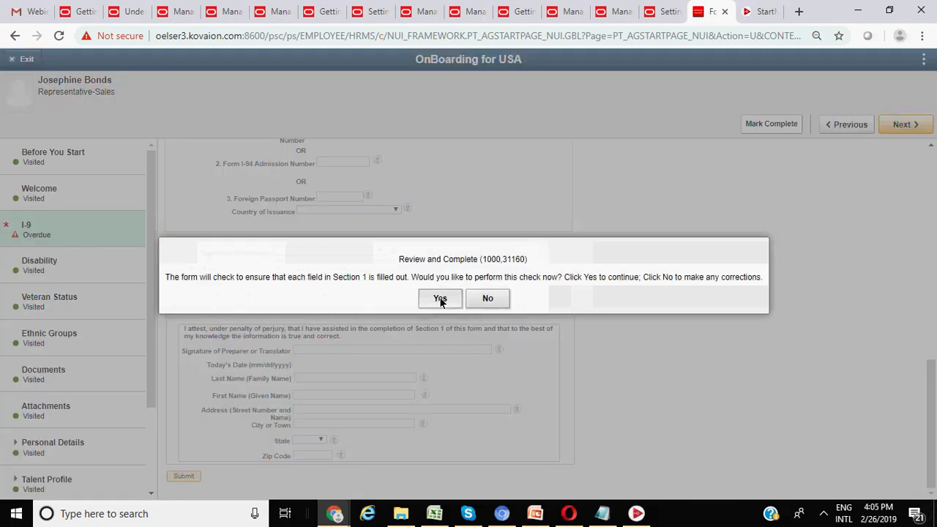
left_click(439, 299)
left_click(464, 298)
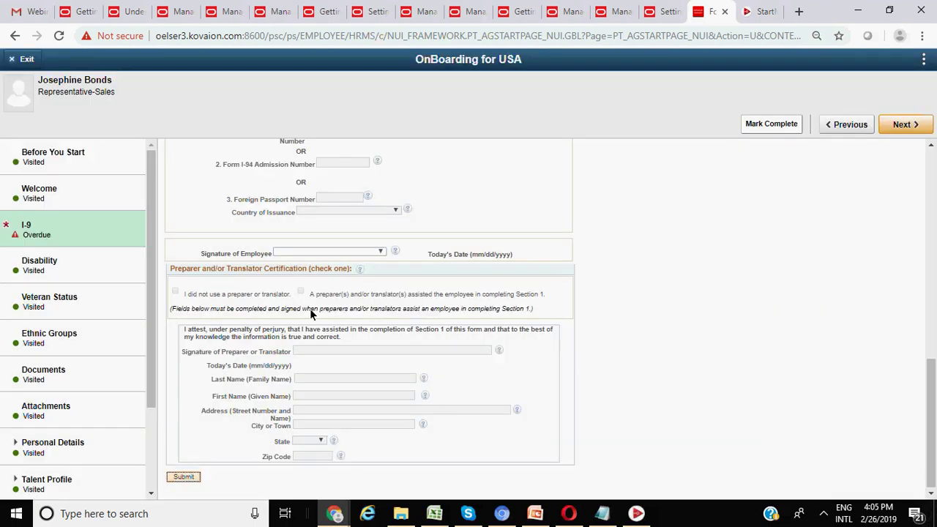
left_click(315, 252)
left_click(303, 271)
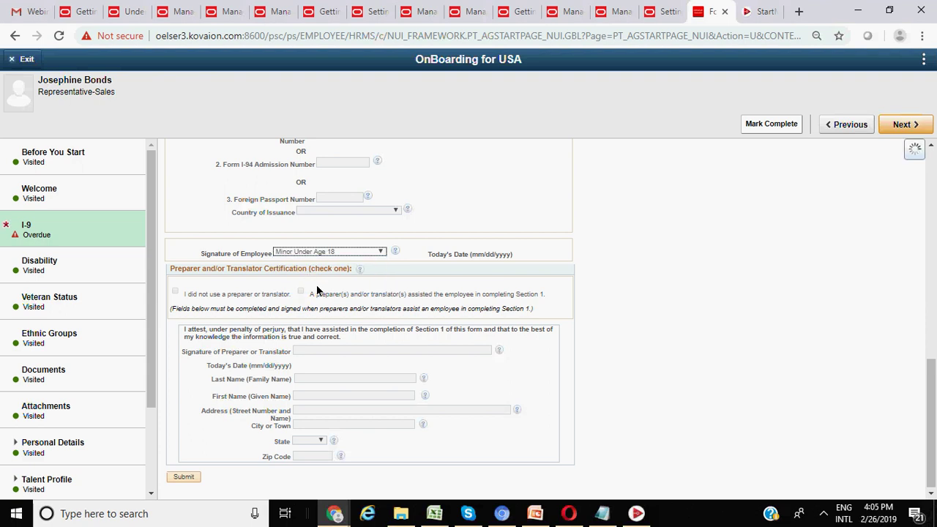
scroll(339, 320, "up", 3)
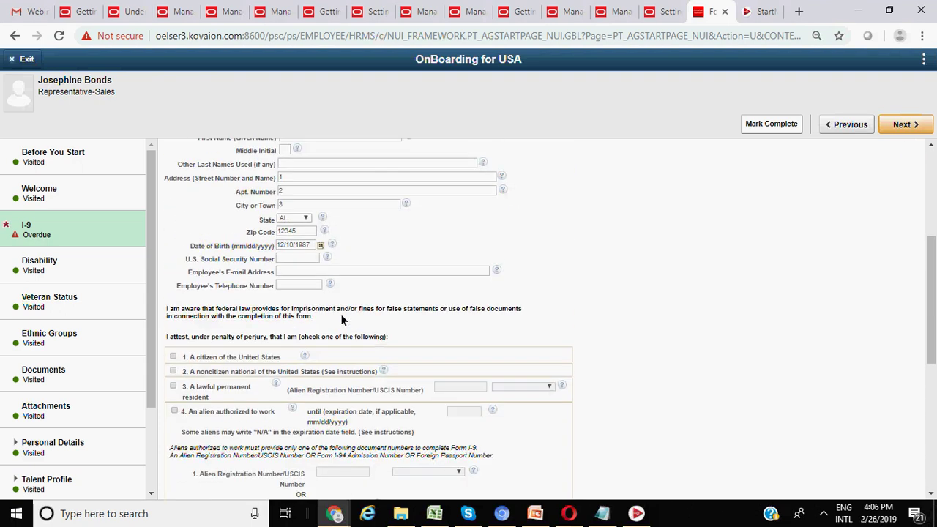
scroll(341, 320, "down", 1)
left_click(174, 279)
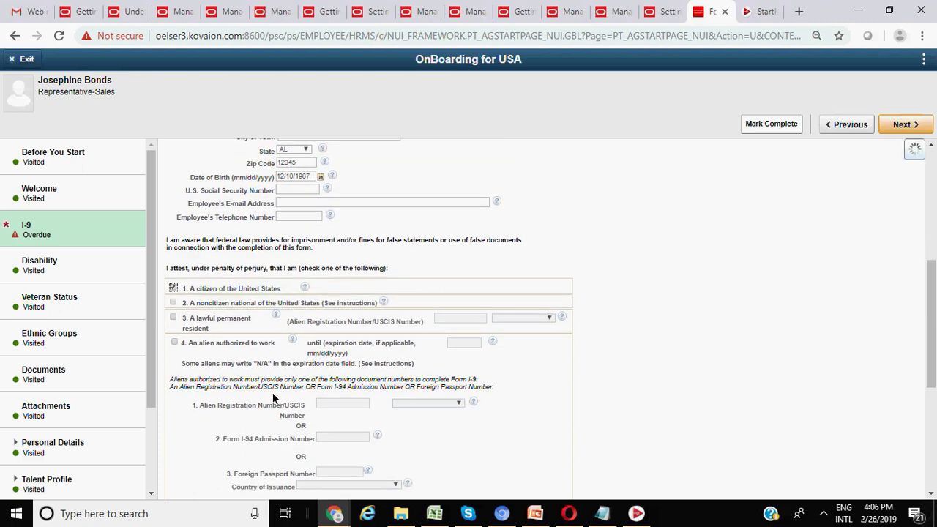
scroll(276, 397, "down", 4)
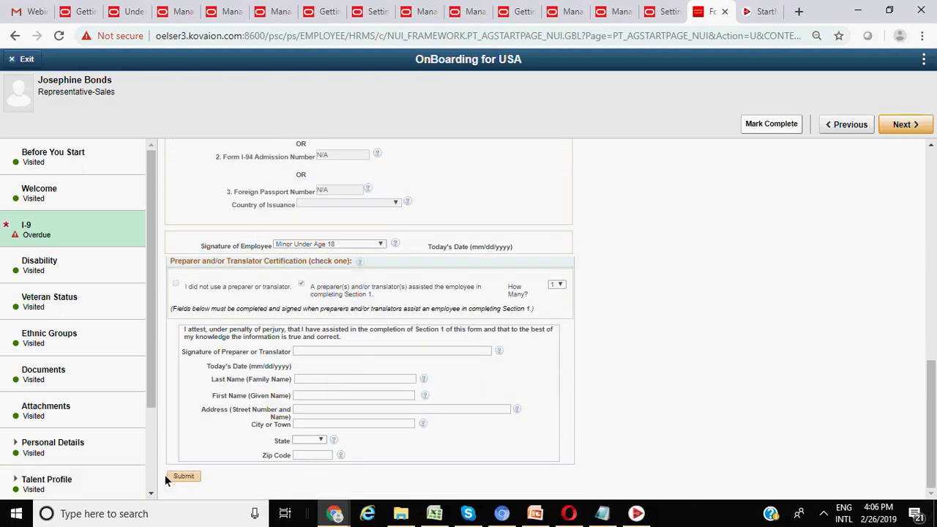
- After the preparer certification alerts, enter '12' as the preparer's signature
left_click(183, 476)
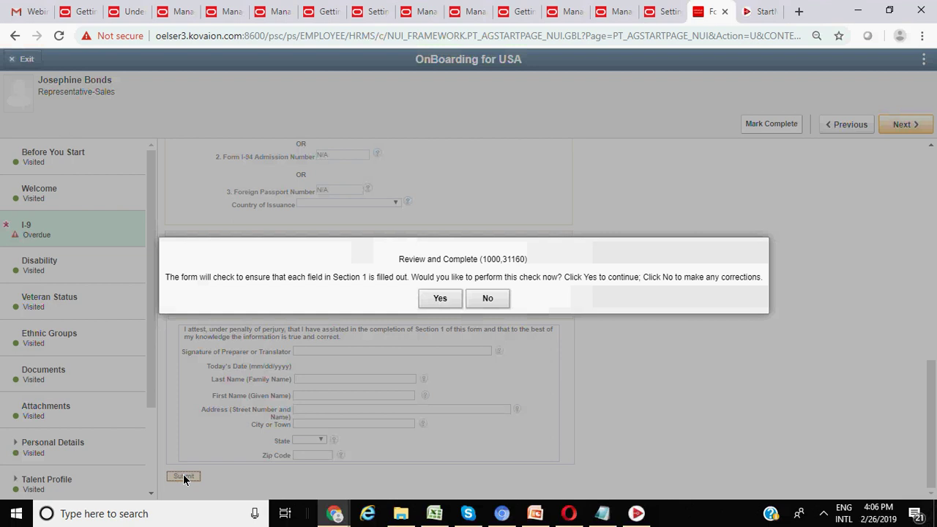
left_click(439, 299)
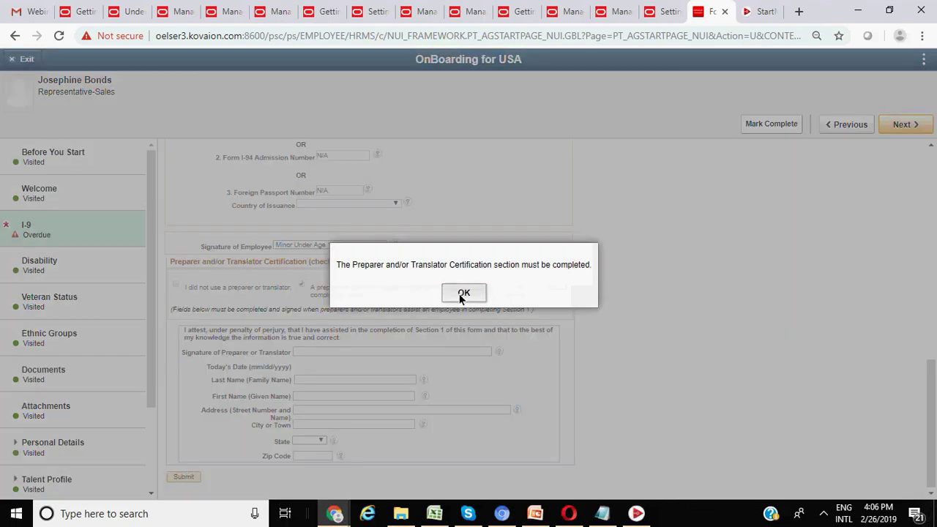
left_click(462, 296)
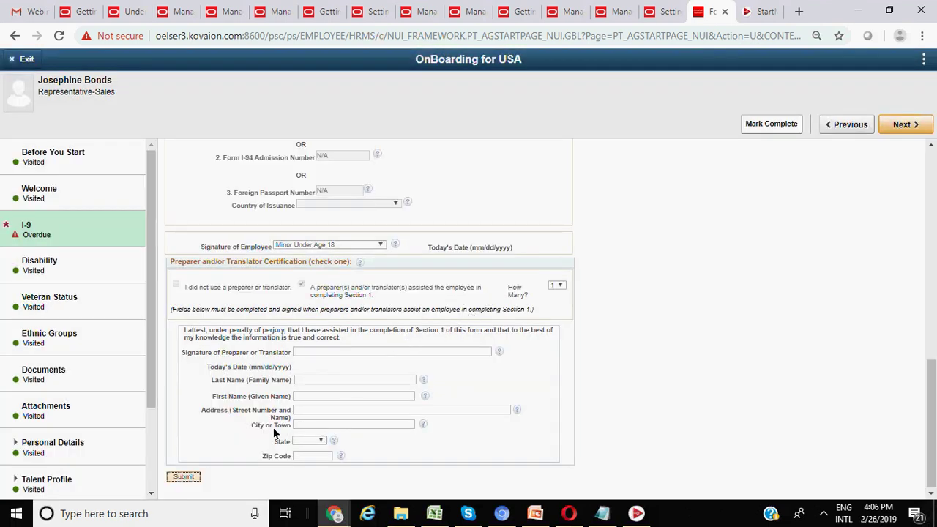
left_click(184, 477)
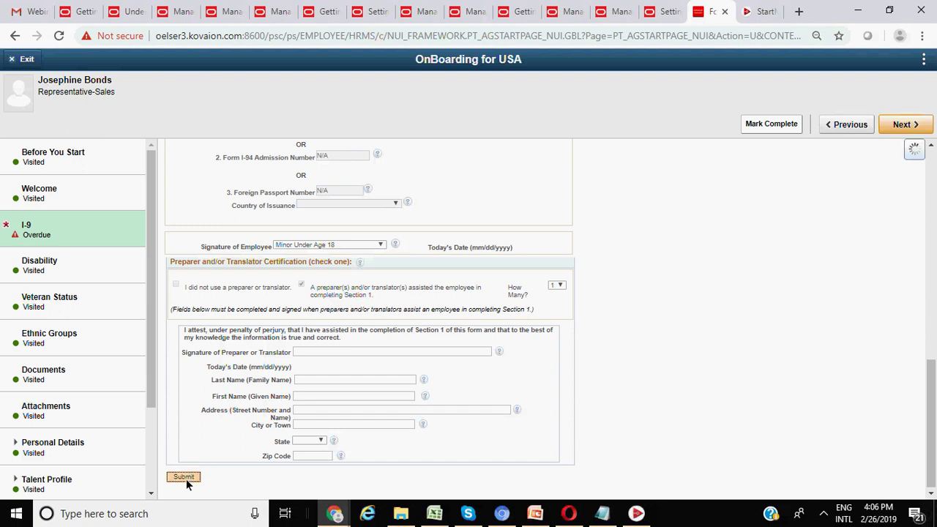
left_click(447, 295)
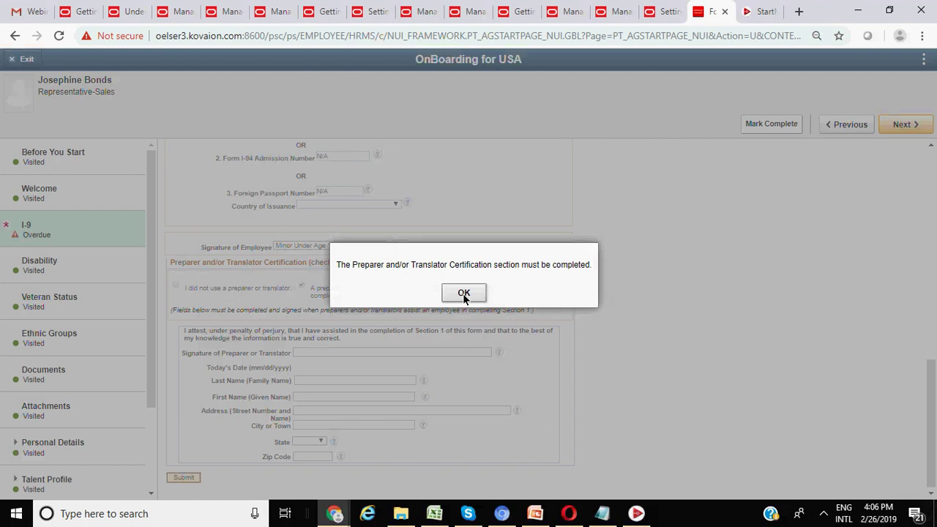
left_click(464, 294)
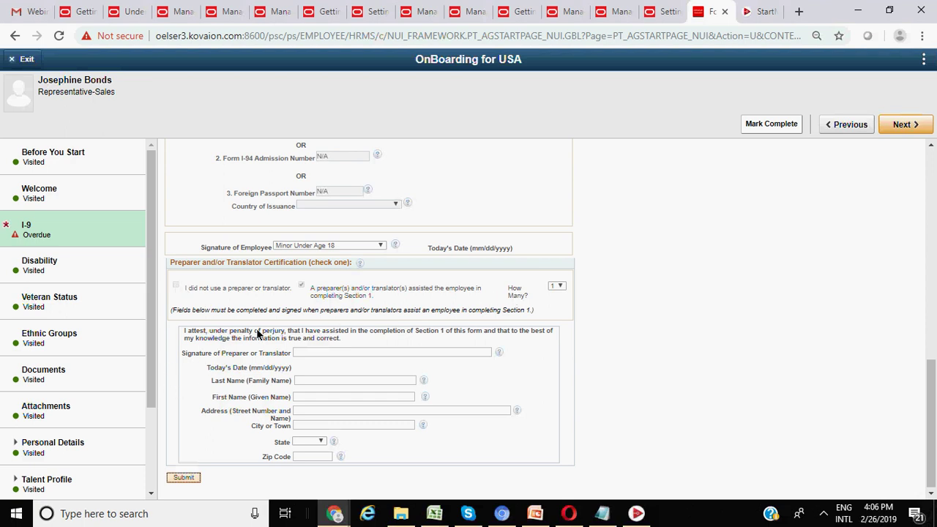
scroll(350, 387, "down", 1)
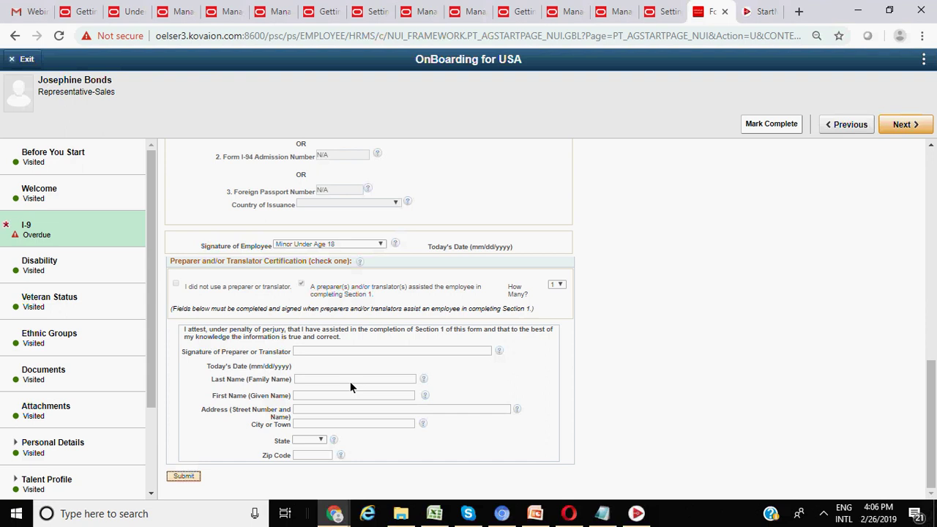
left_click(334, 357)
type("12")
- Set the preparer's state to IL and Zip Code to 23456, then resubmit
left_click(312, 440)
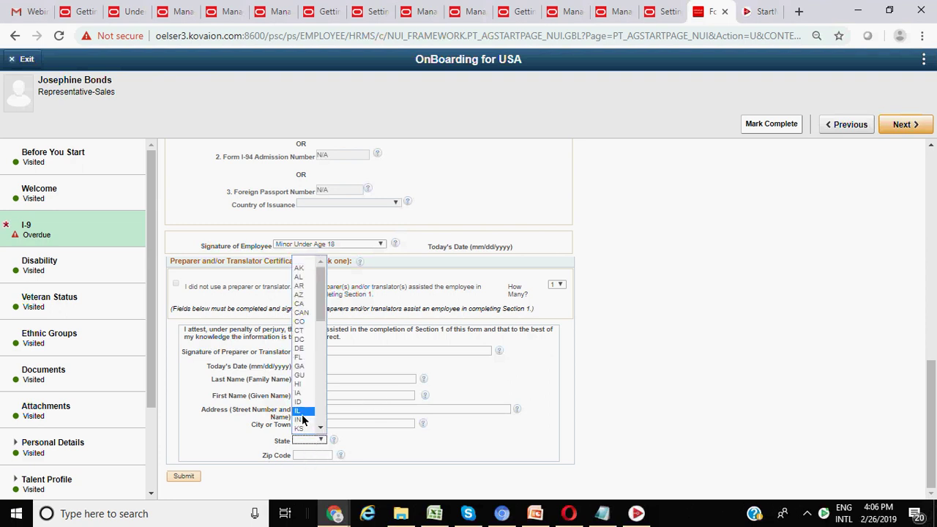
left_click(305, 427)
left_click(320, 455)
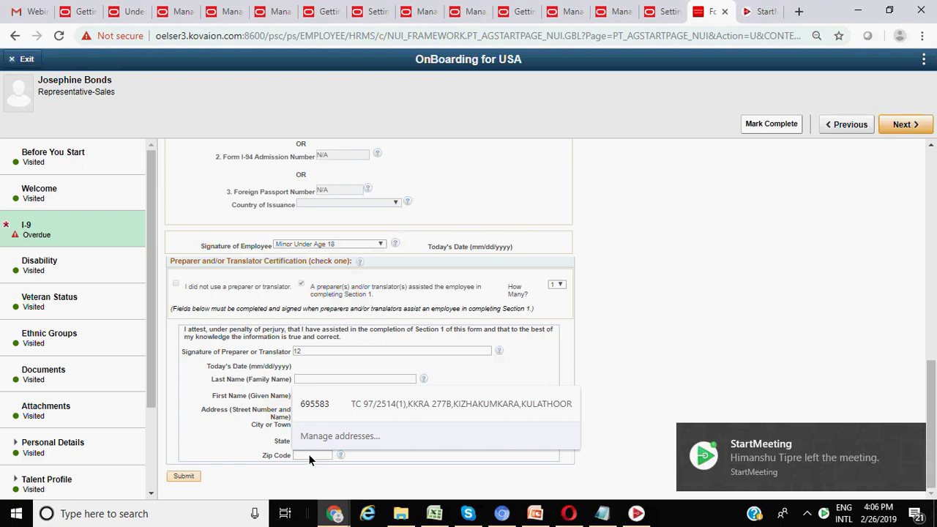
type("234")
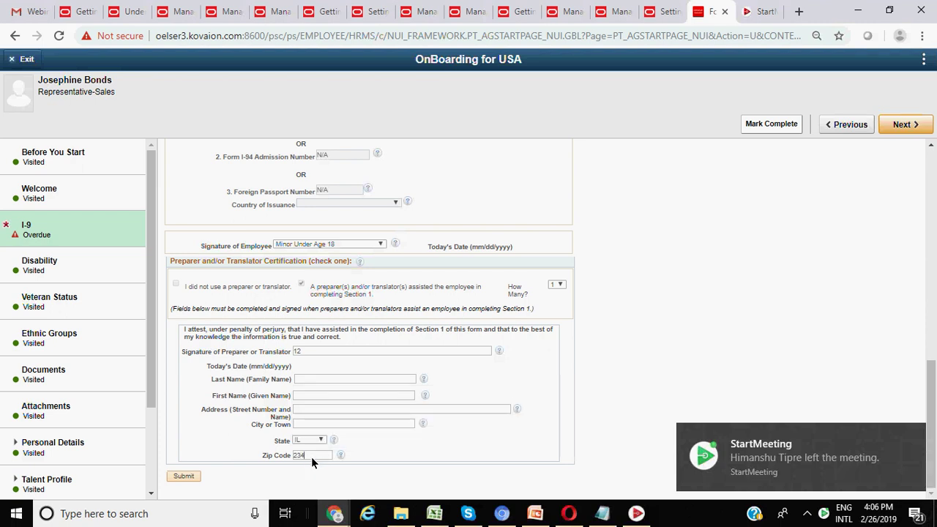
type("56")
left_click(179, 477)
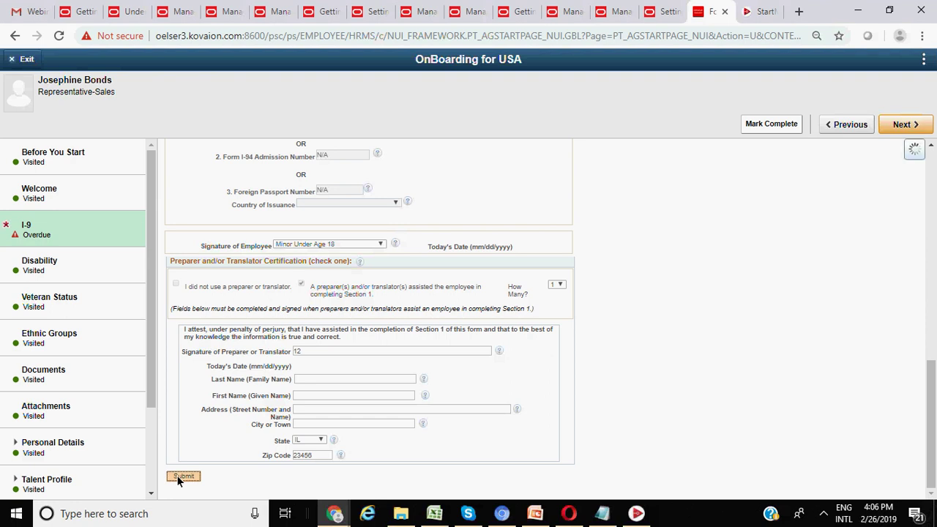
left_click(444, 295)
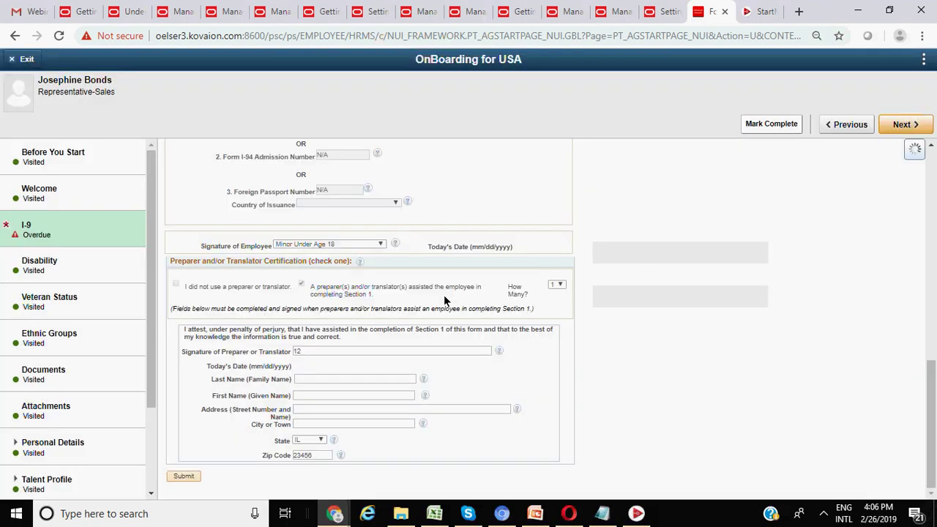
left_click(467, 295)
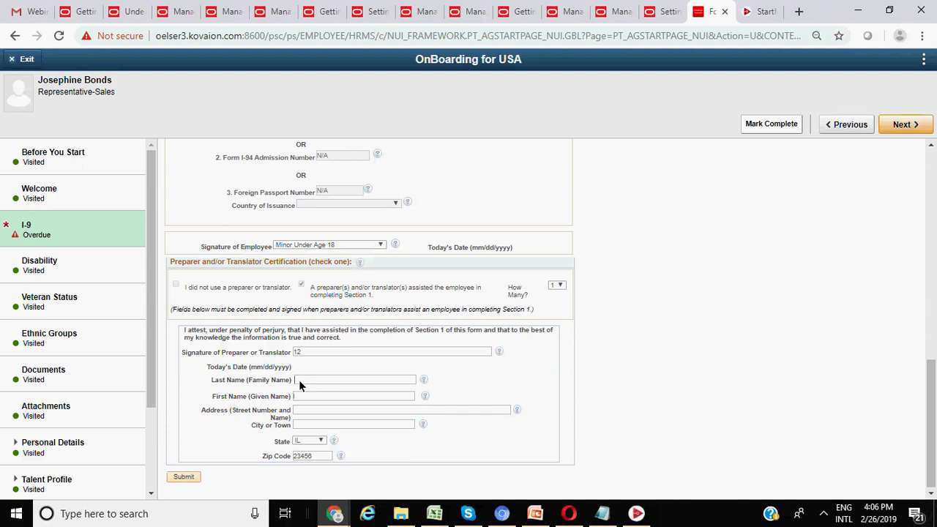
- Enter preparer address '1' and city '2' and resubmit the I-9 for review
left_click(184, 477)
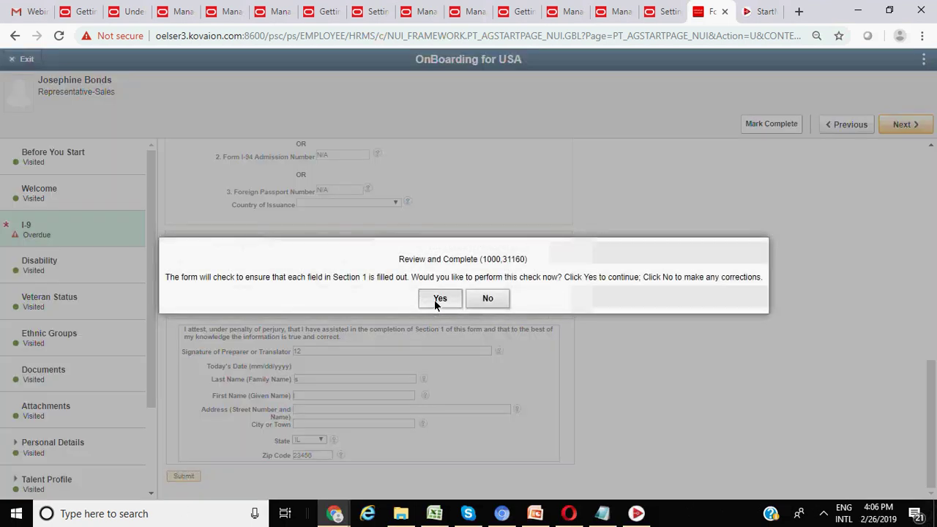
left_click(435, 299)
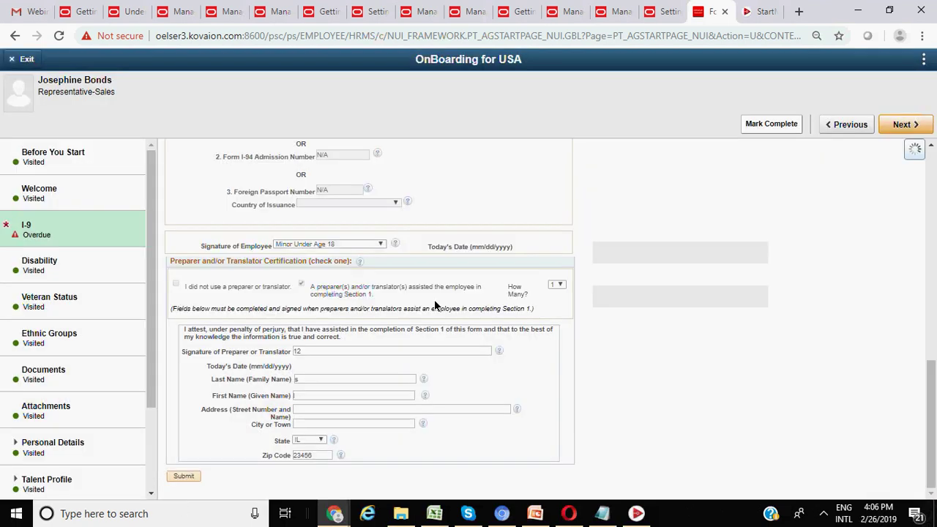
left_click(462, 304)
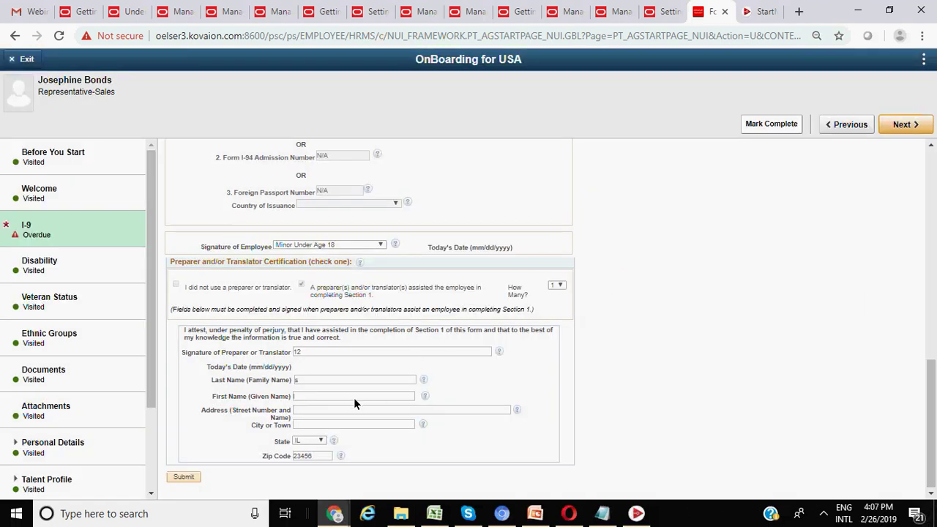
left_click(311, 411)
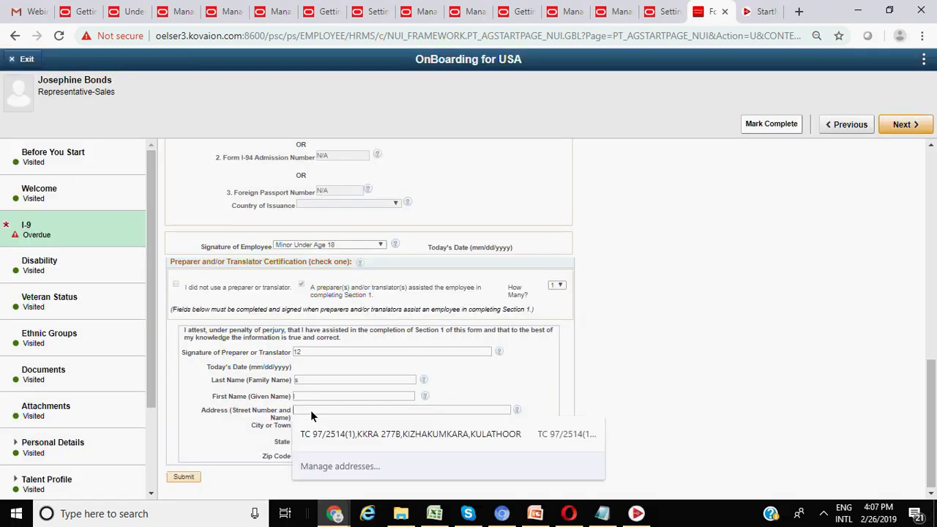
type("1")
left_click(300, 424)
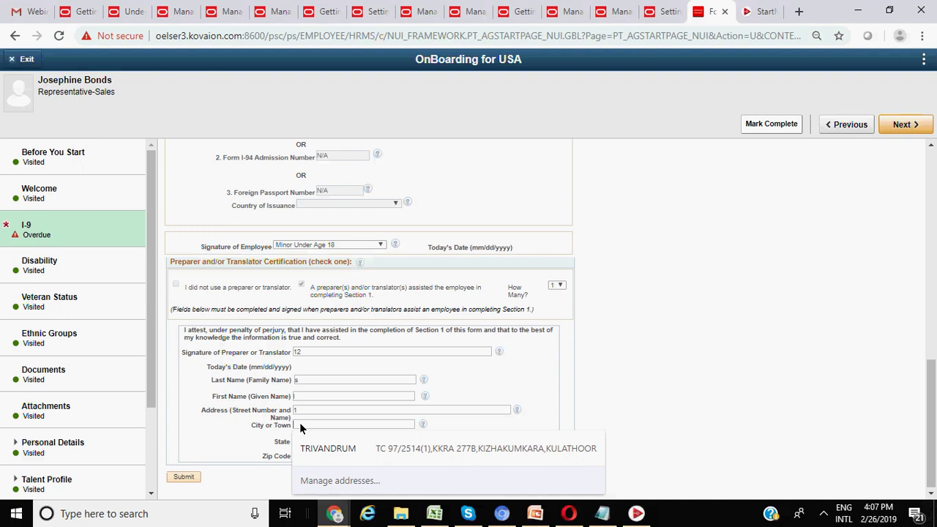
type("2")
left_click(187, 476)
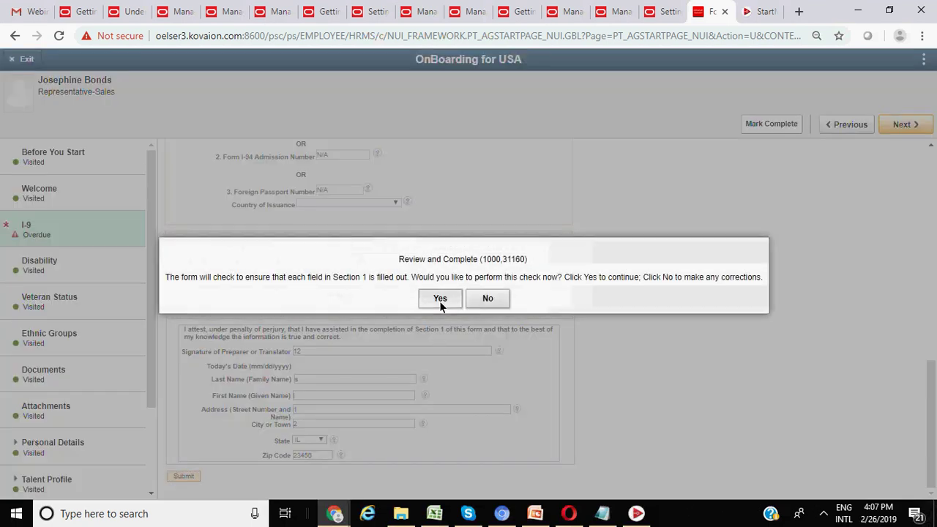
left_click(440, 301)
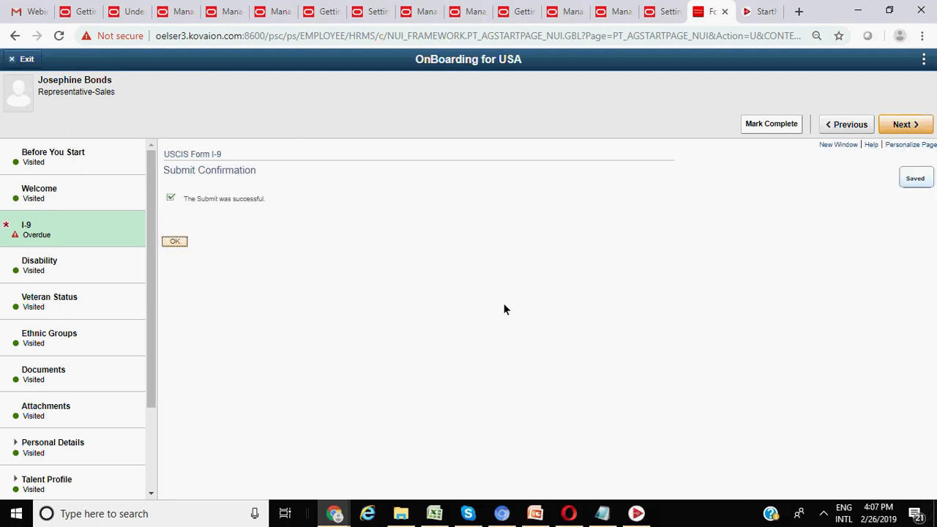
- Acknowledge the I-9 submission and submit Disability answered 'No, I don't have a disability'
left_click(185, 242)
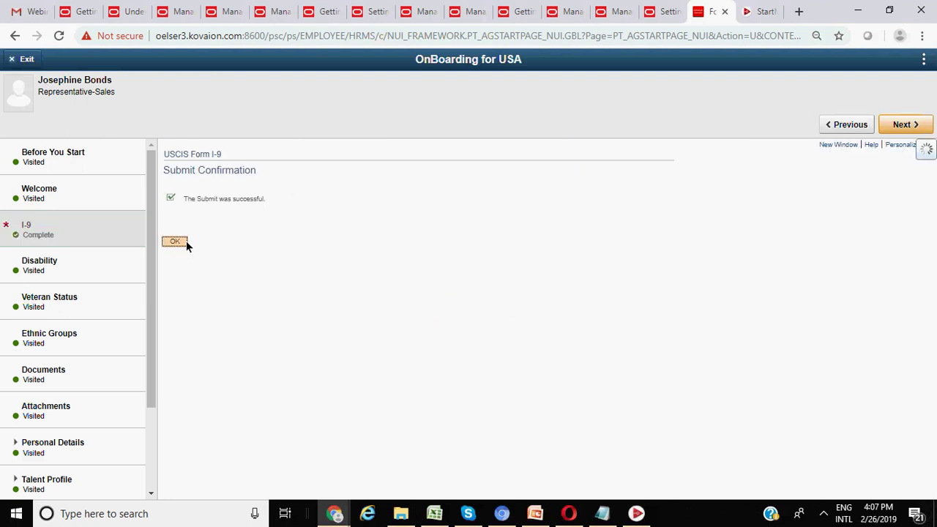
scroll(377, 261, "down", 1)
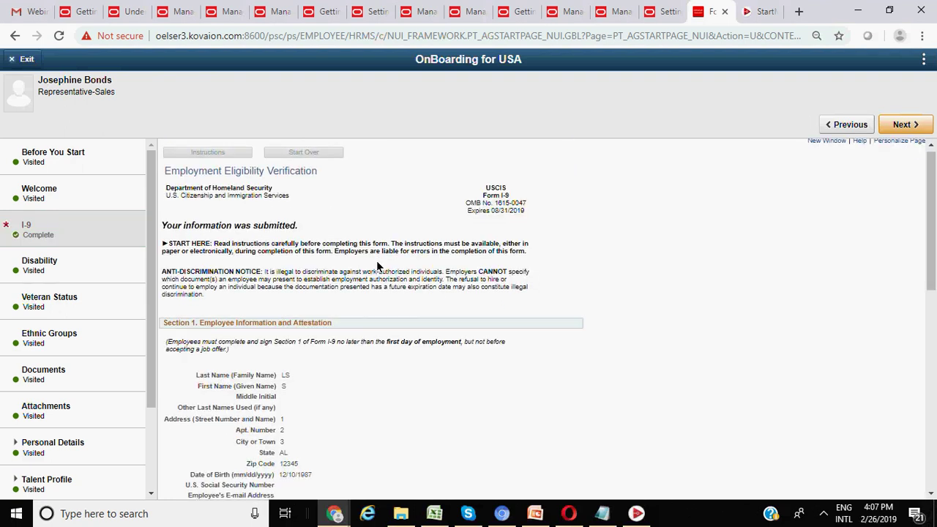
left_click(919, 127)
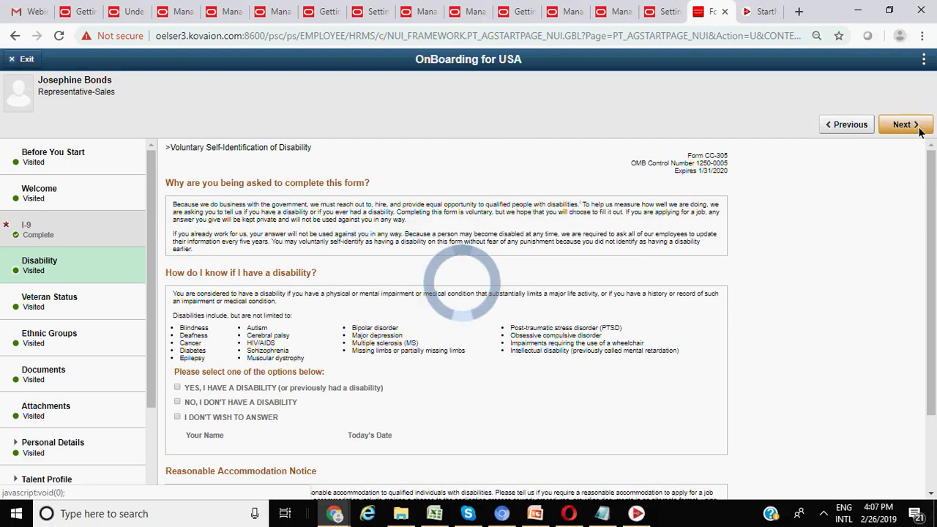
scroll(334, 345, "down", 2)
left_click(177, 303)
left_click(197, 477)
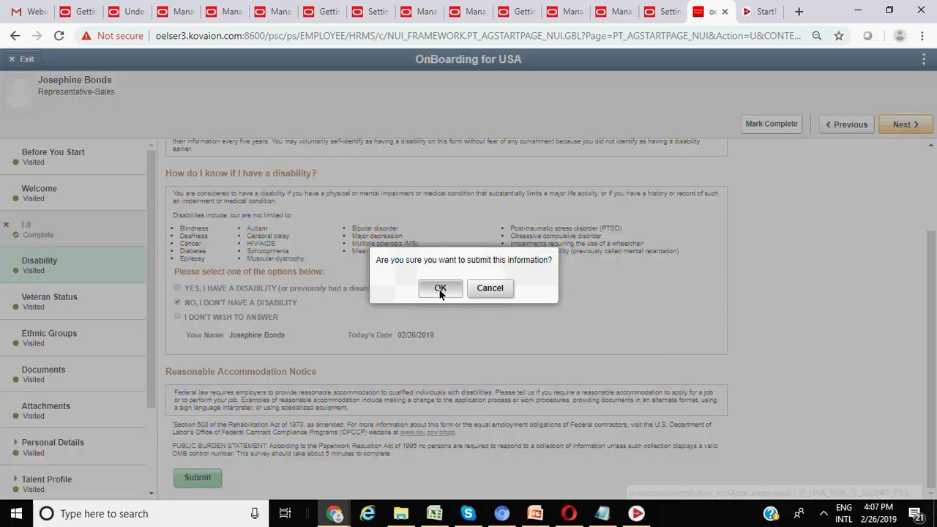
left_click(438, 289)
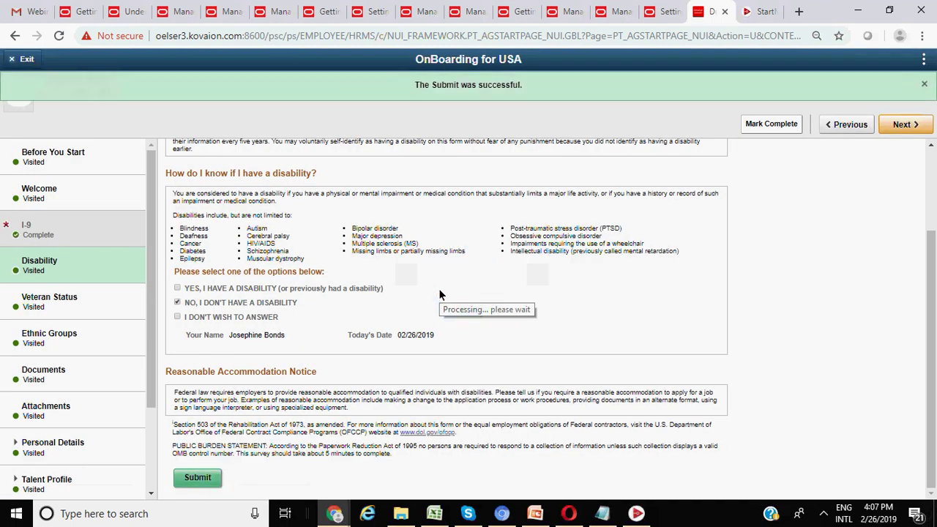
- Submit and confirm Veteran Status as 'I am NOT a protected veteran', then advance to Ethnic Groups
left_click(903, 126)
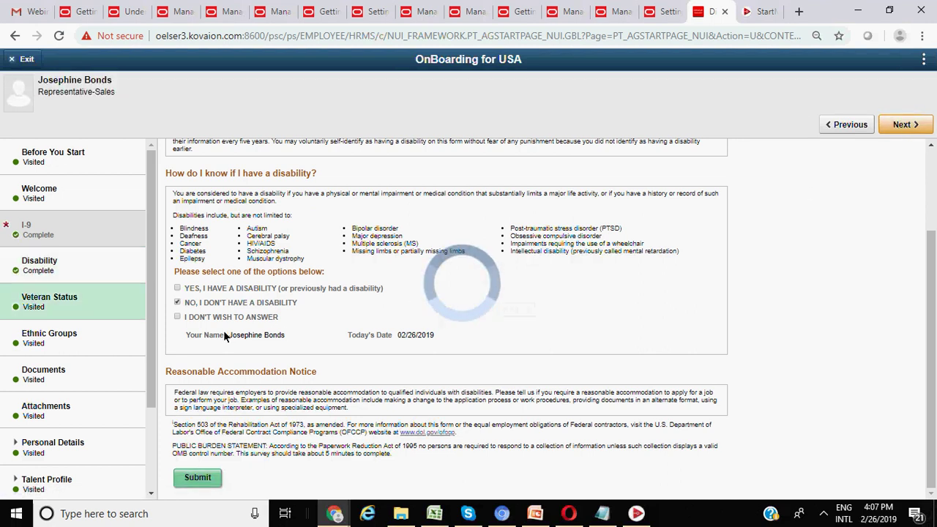
scroll(290, 334, "down", 3)
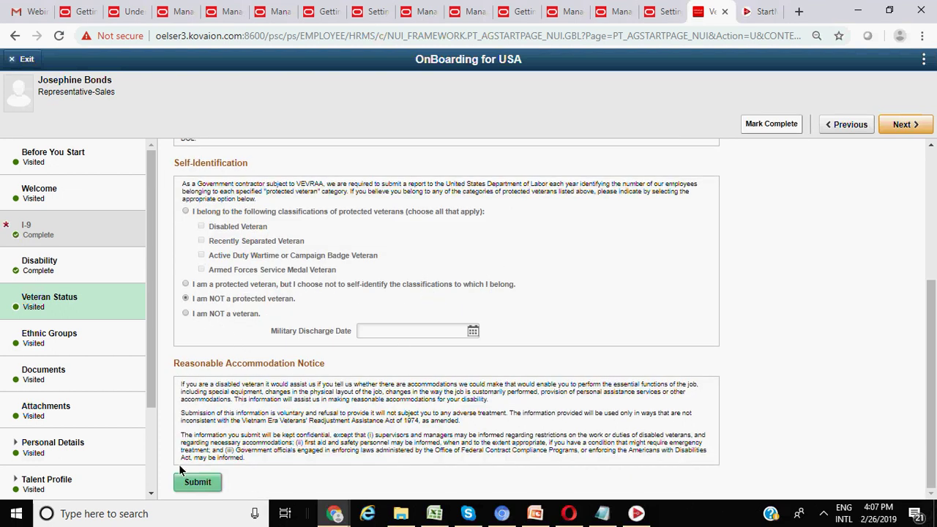
left_click(196, 484)
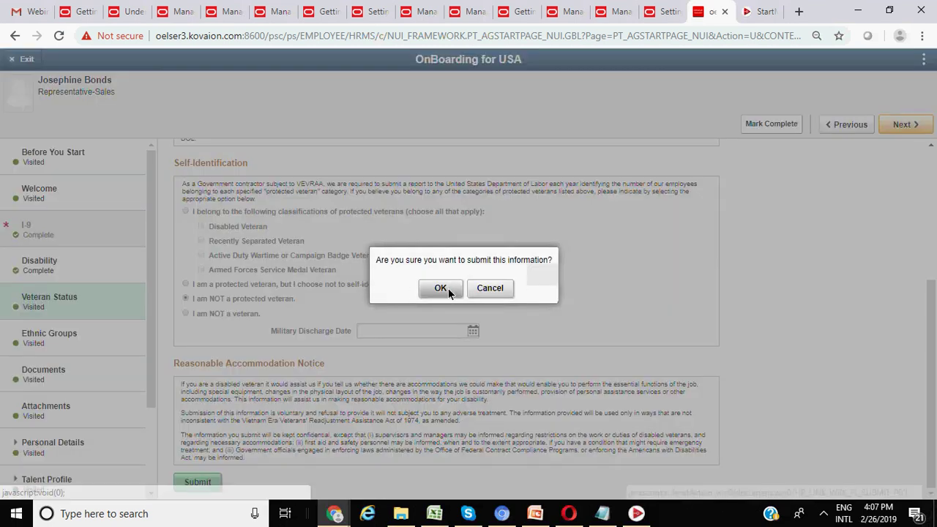
left_click(449, 291)
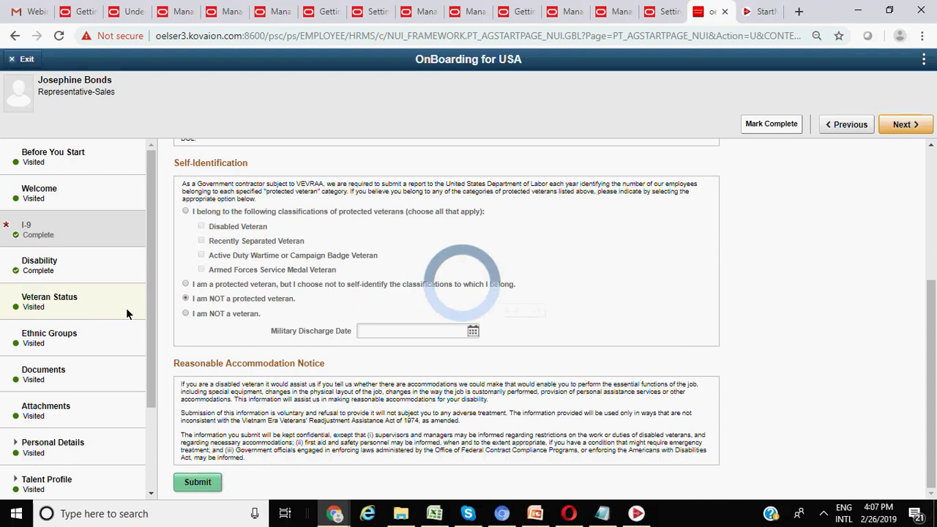
scroll(126, 308, "down", 2)
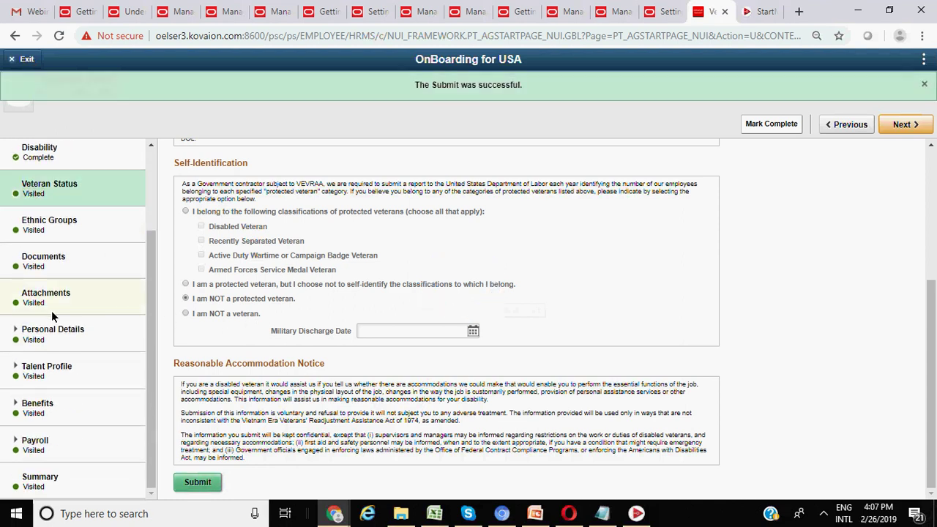
left_click(905, 126)
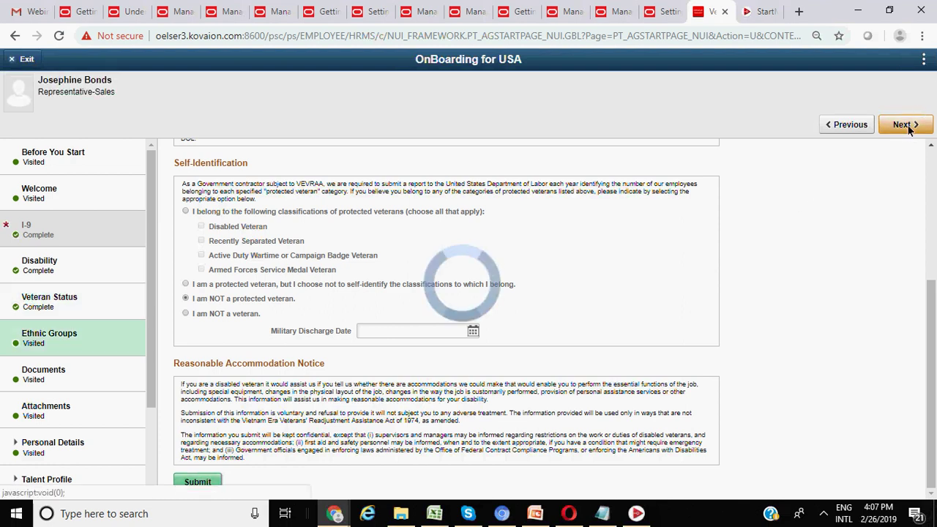
- Add African American as a new ethnic group entry and save it
left_click(177, 177)
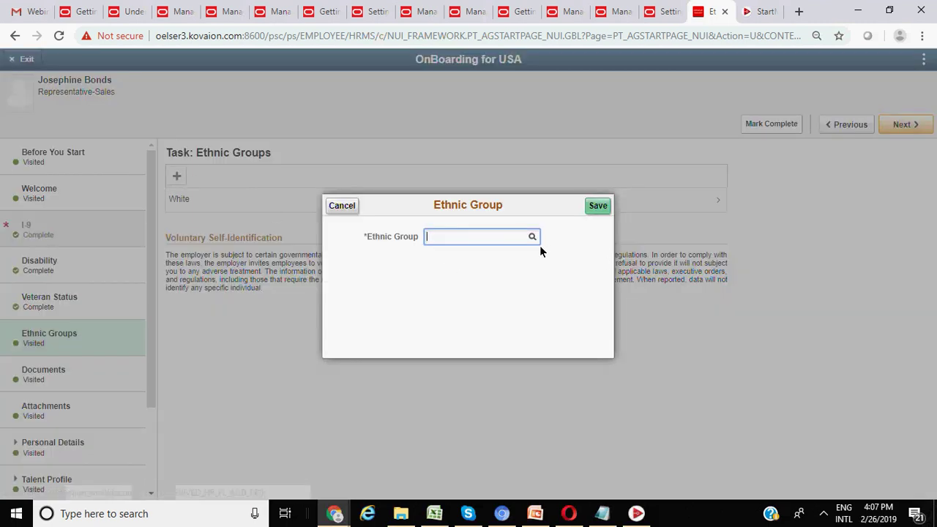
left_click(532, 236)
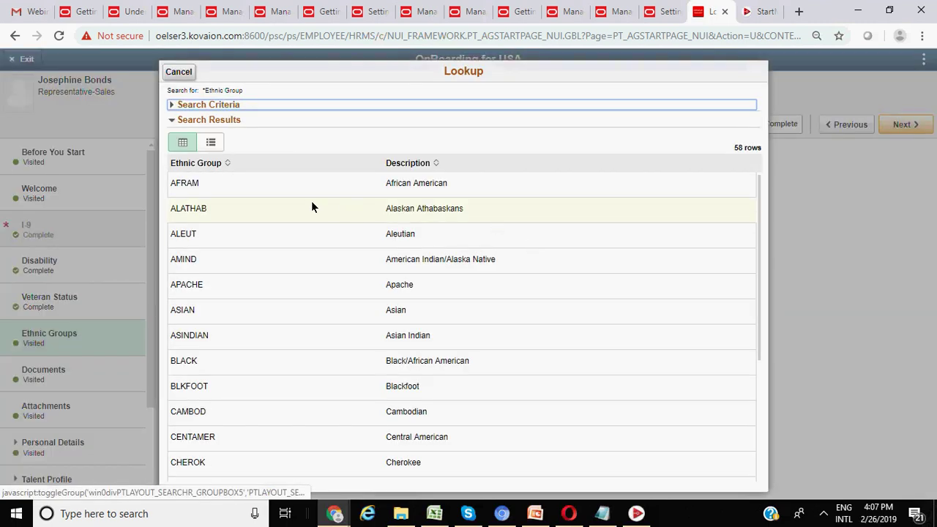
left_click(208, 186)
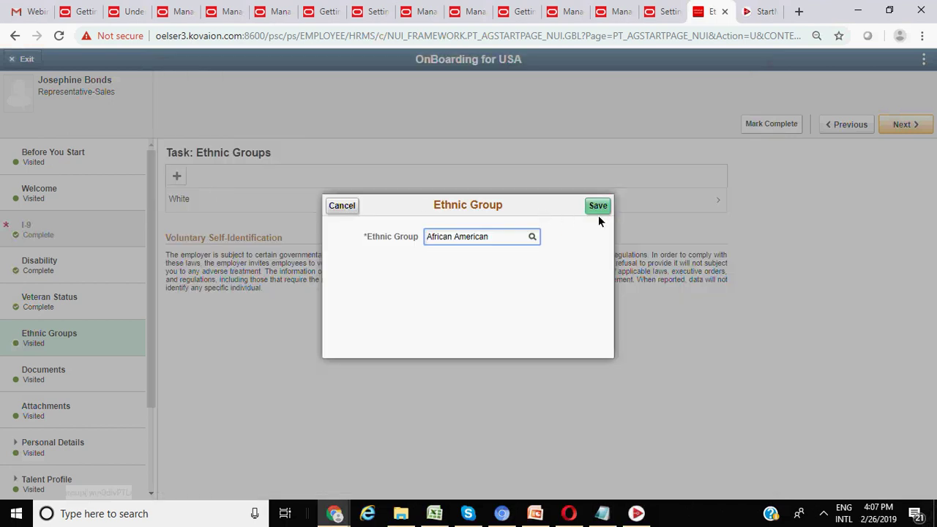
left_click(599, 208)
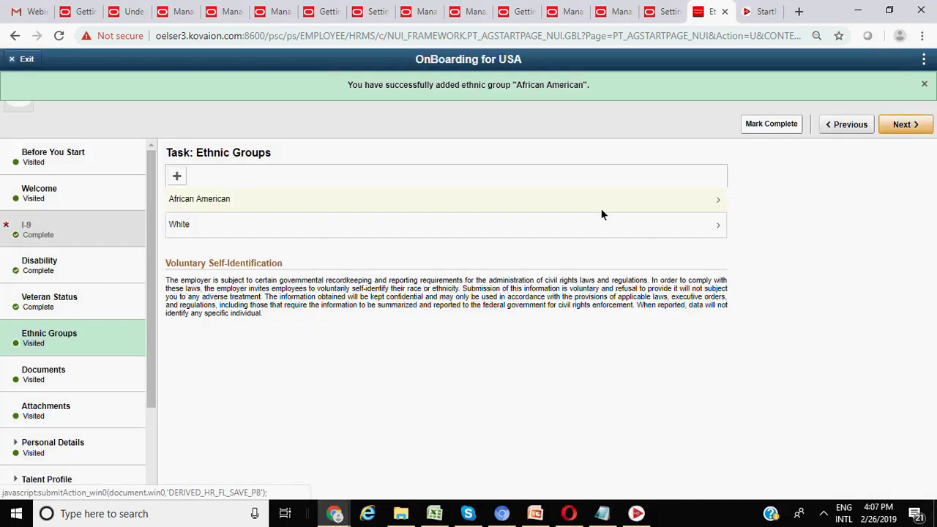
- Download Employee_Handbook.pdf from the Documents task and advance to Attachments
left_click(904, 128)
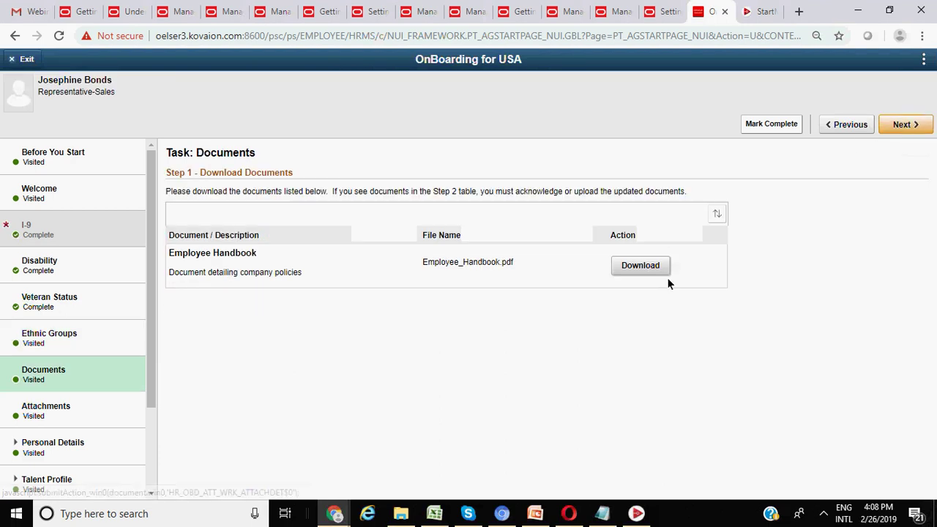
left_click(643, 270)
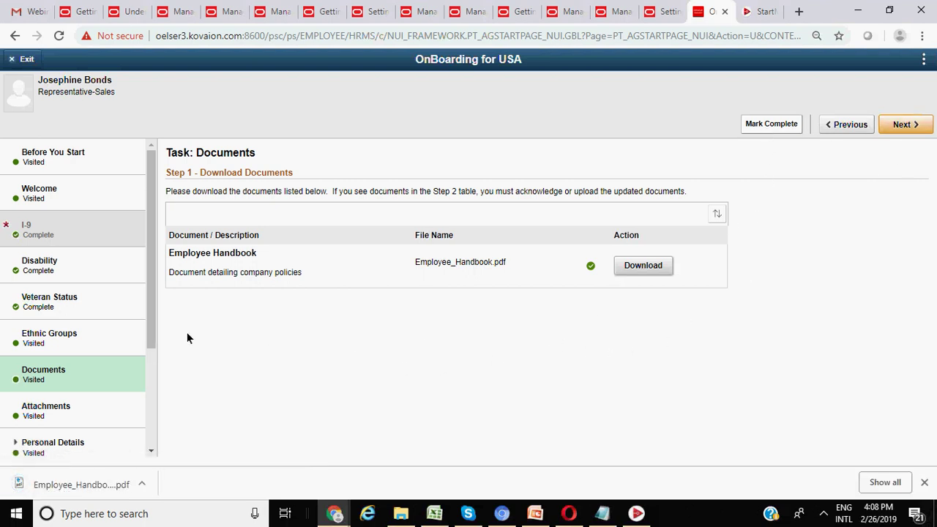
left_click(901, 125)
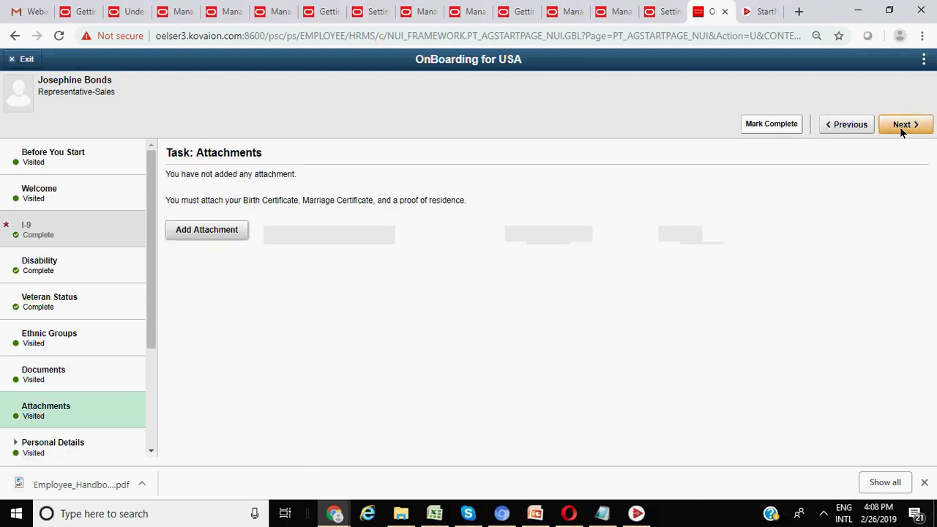
- Upload client_appreciation.JPG from this device as an attachment, then advance to Emergency Contacts
left_click(230, 232)
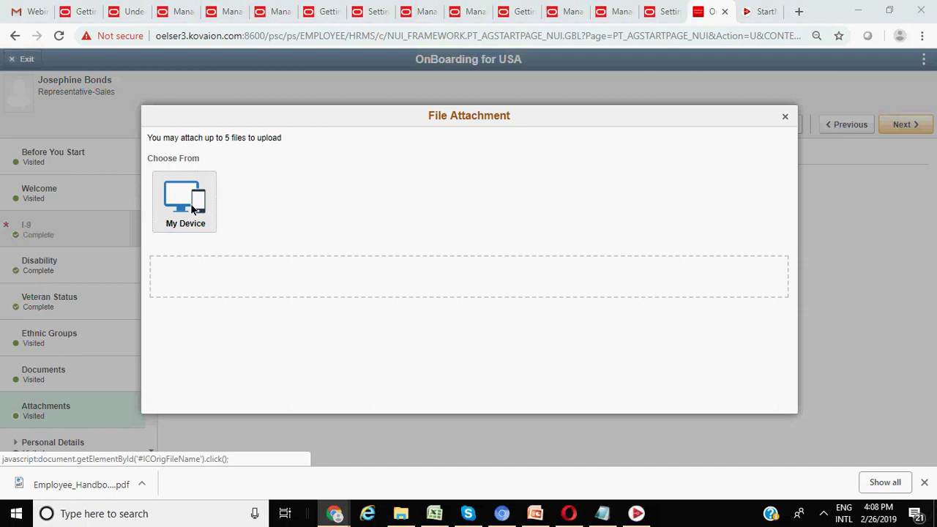
left_click(192, 205)
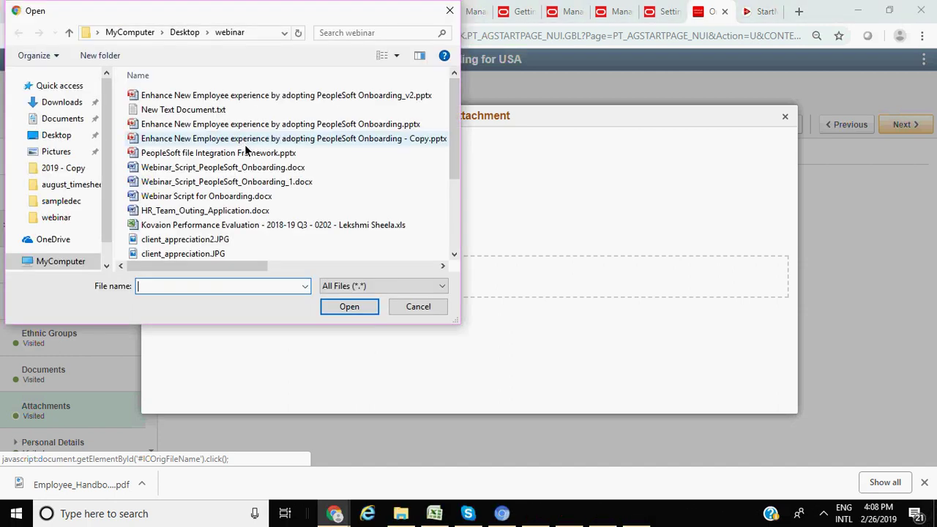
scroll(194, 222, "down", 2)
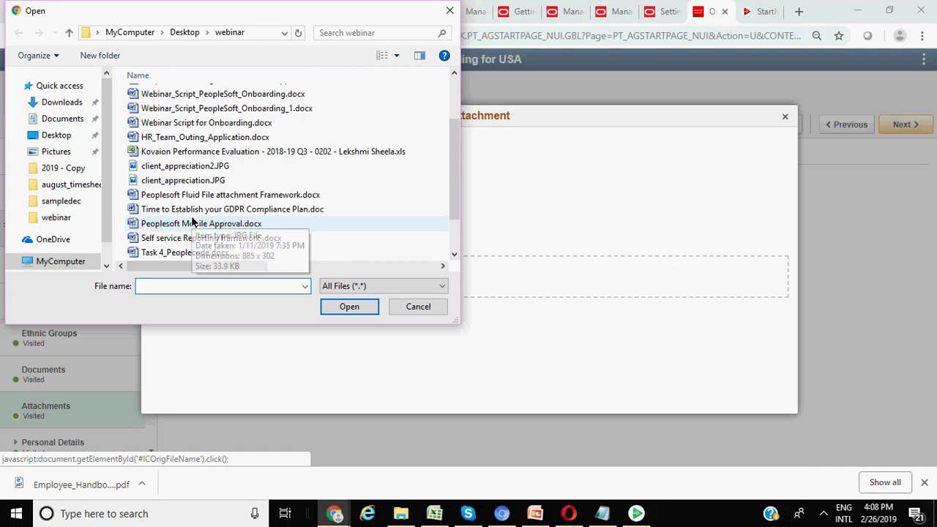
left_click(199, 181)
left_click(353, 309)
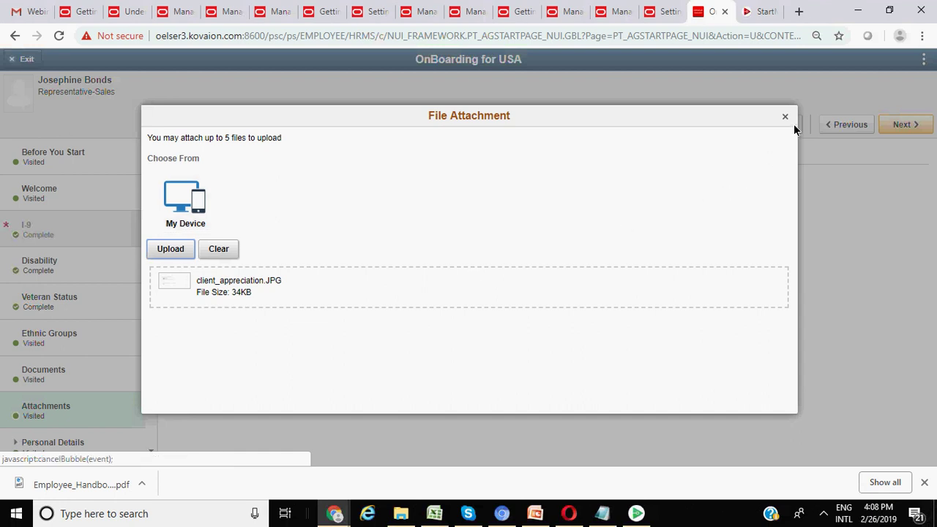
left_click(170, 250)
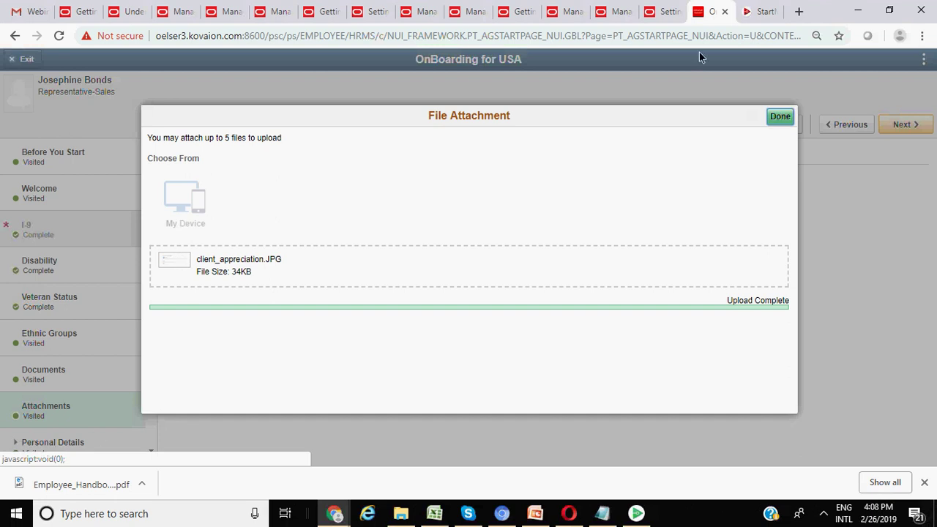
left_click(781, 119)
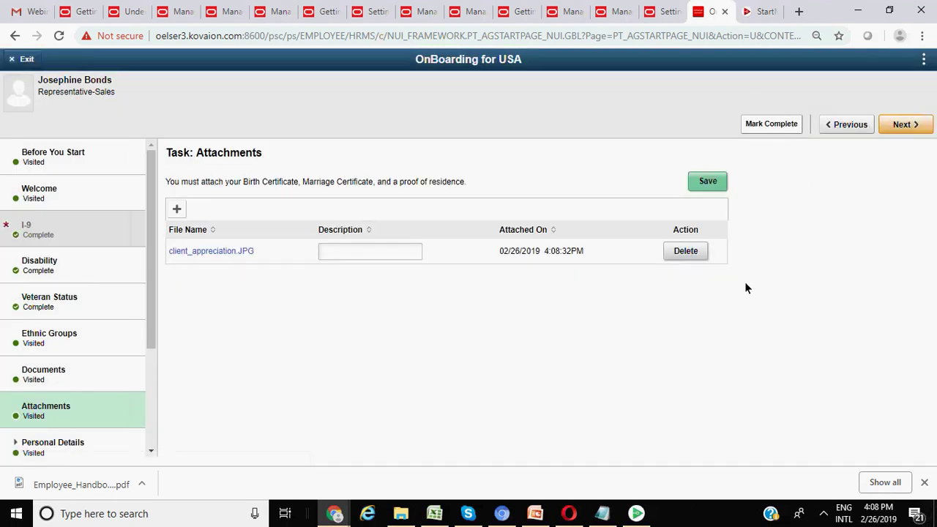
left_click(903, 126)
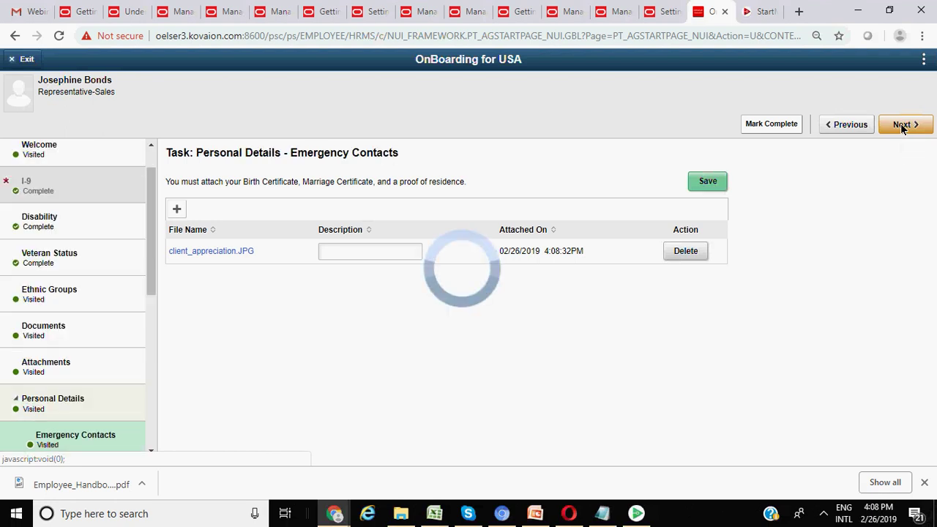
- Start a new emergency contact with a name and relationship Child, and try saving it
scroll(118, 265, "down", 2)
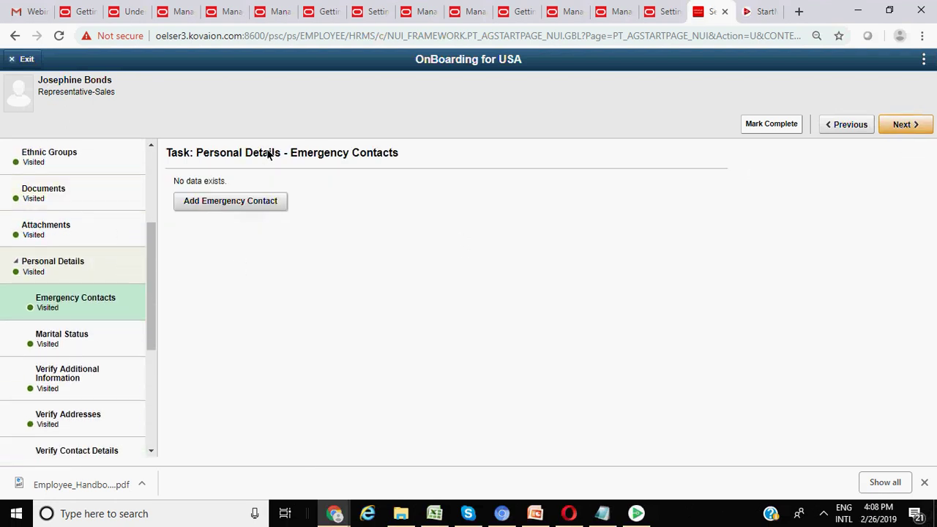
left_click(243, 206)
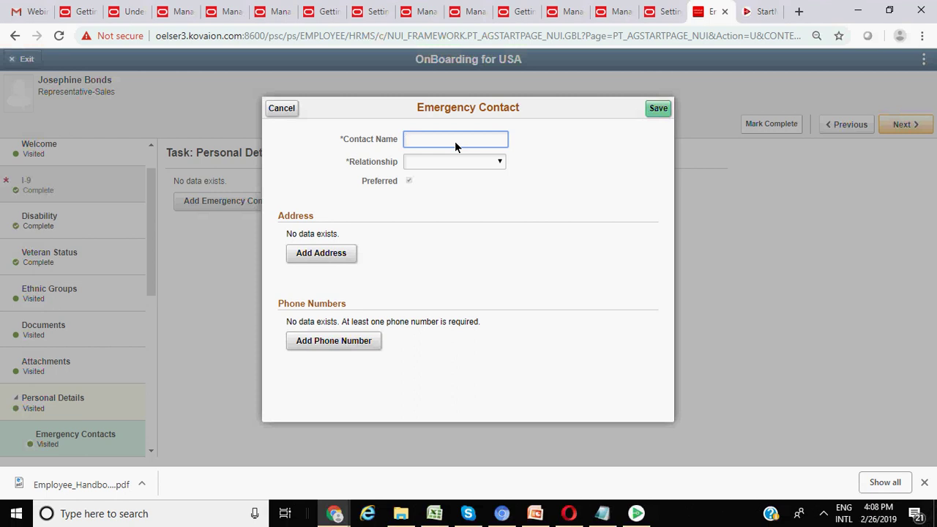
type("te")
left_click(458, 162)
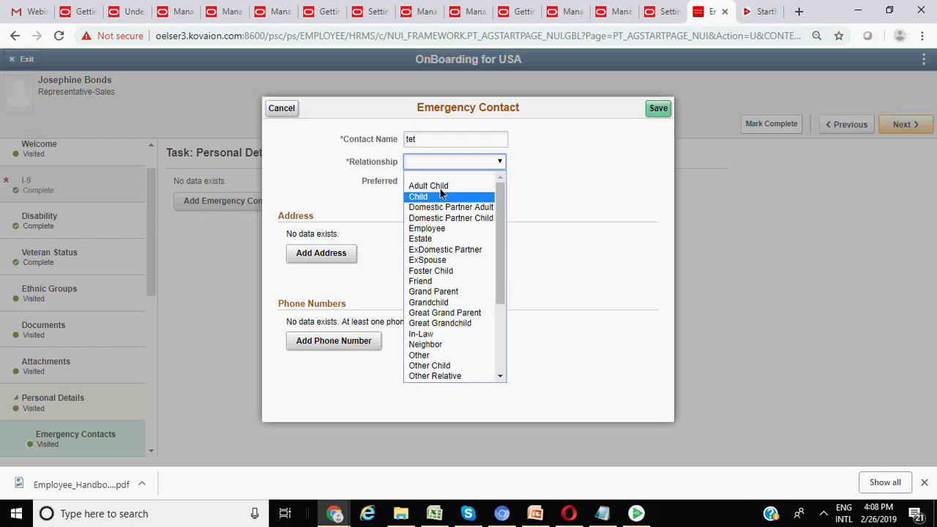
left_click(440, 196)
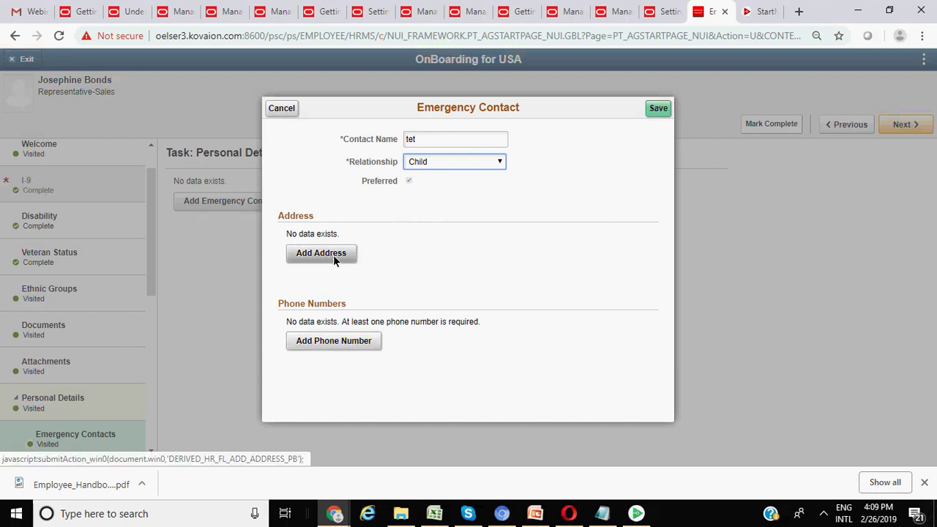
left_click(660, 110)
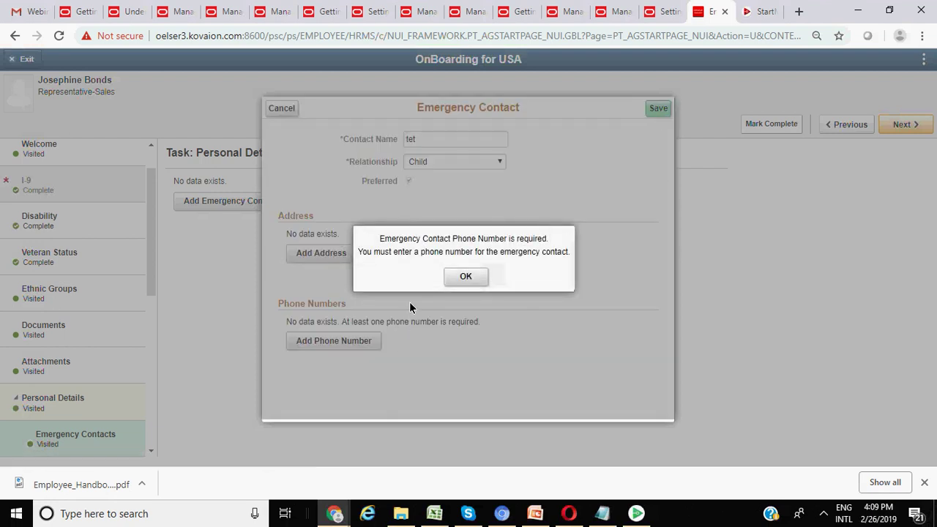
left_click(475, 280)
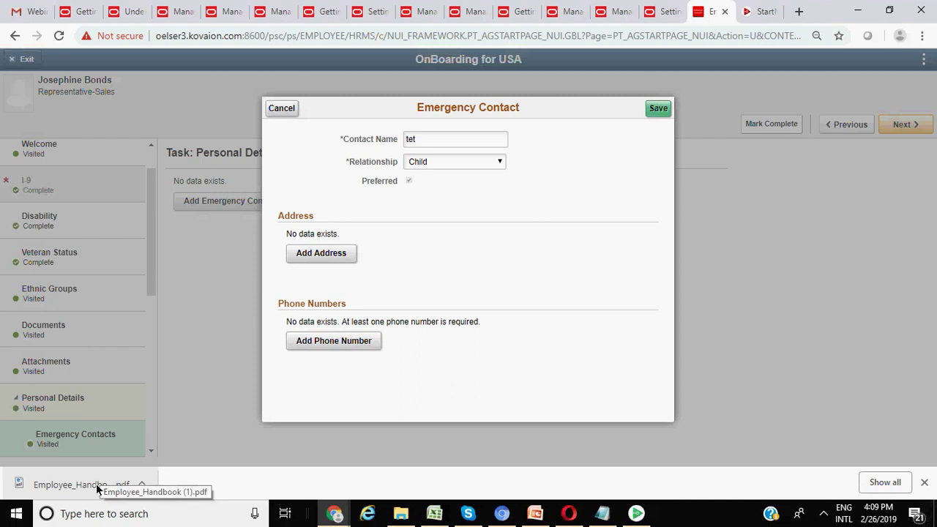
- After the repeated phone-number-required alert, cancel the contact and go to Documents
left_click(659, 110)
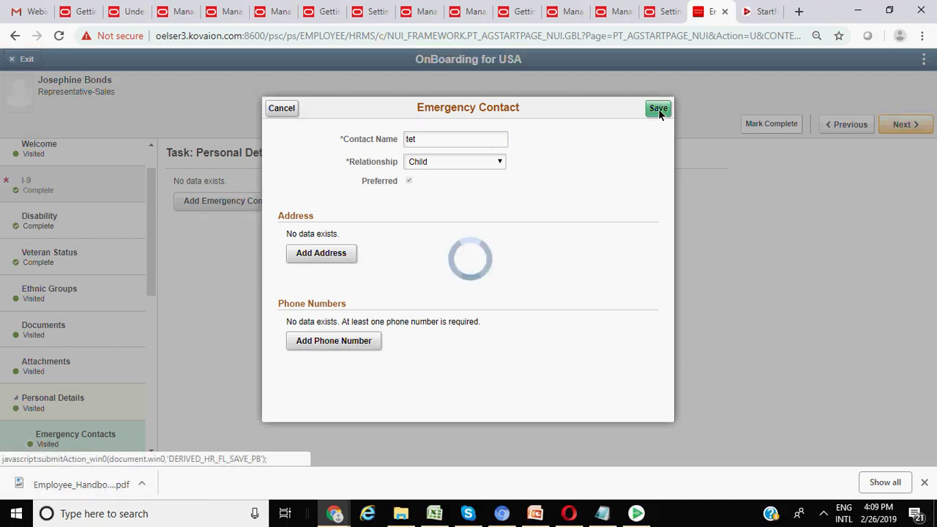
left_click(466, 276)
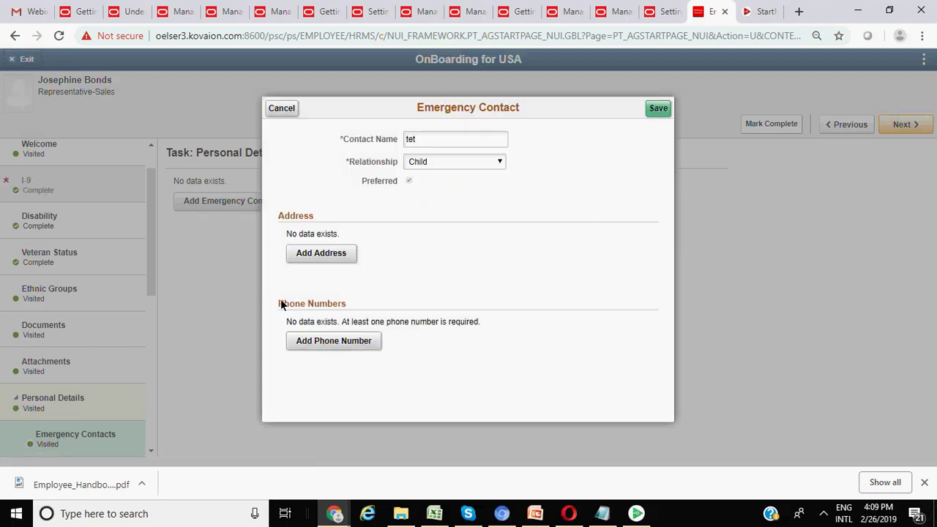
left_click(283, 112)
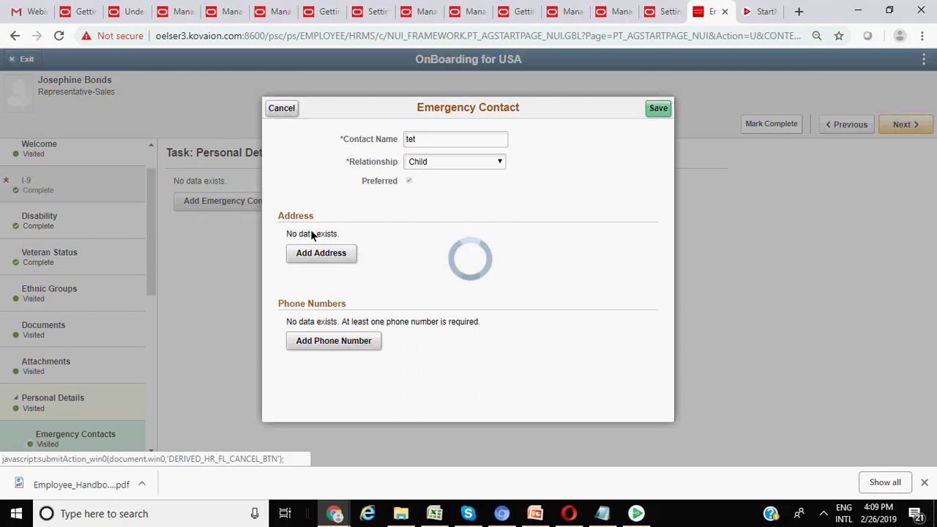
scroll(47, 364, "down", 2)
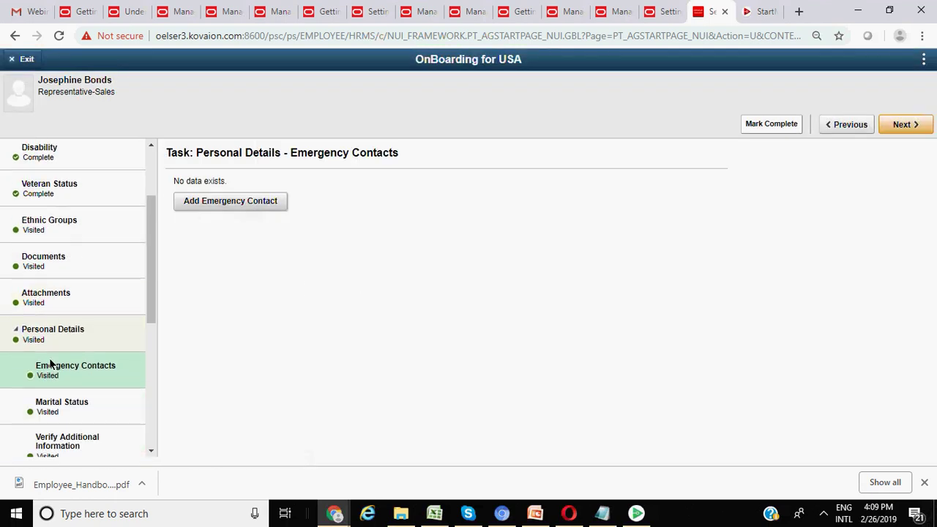
left_click(48, 265)
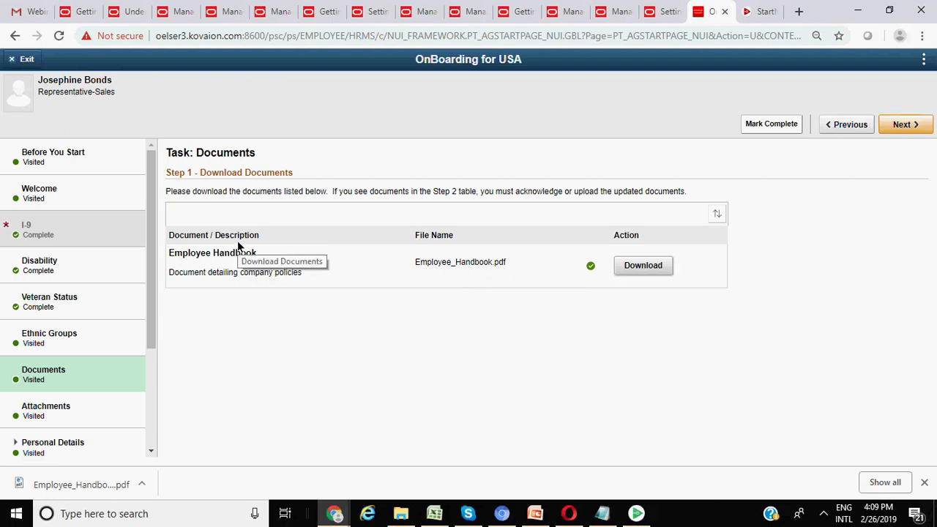
- Return to the Attachments task still listing client_appreciation.JPG, leaving the actions menu unused
left_click(924, 59)
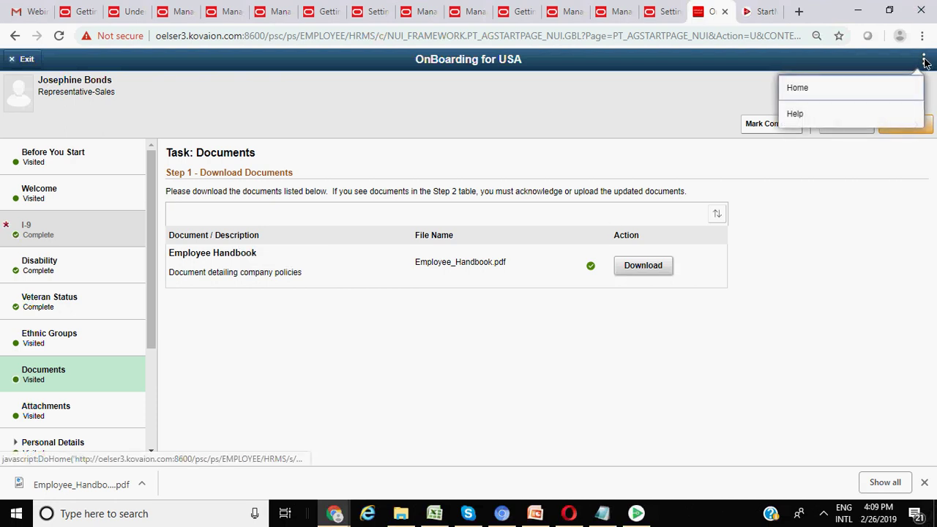
left_click(799, 253)
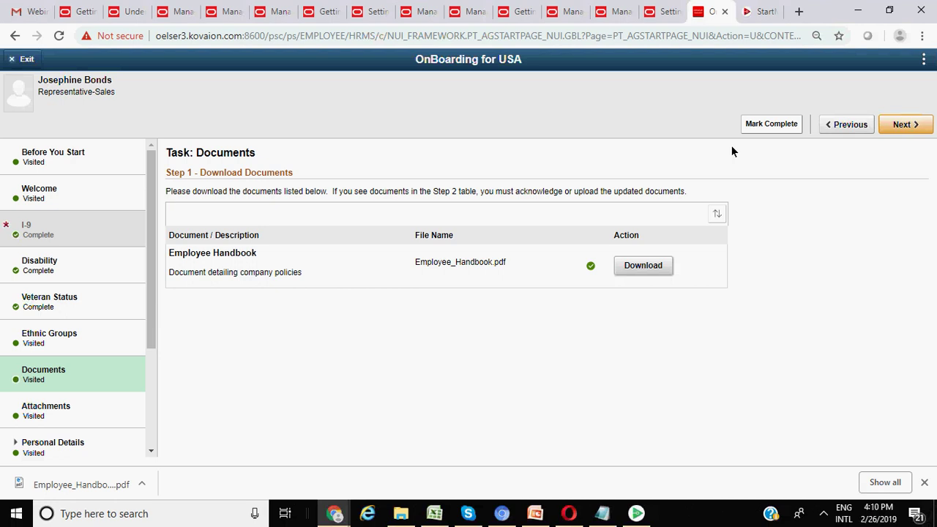
scroll(125, 286, "down", 2)
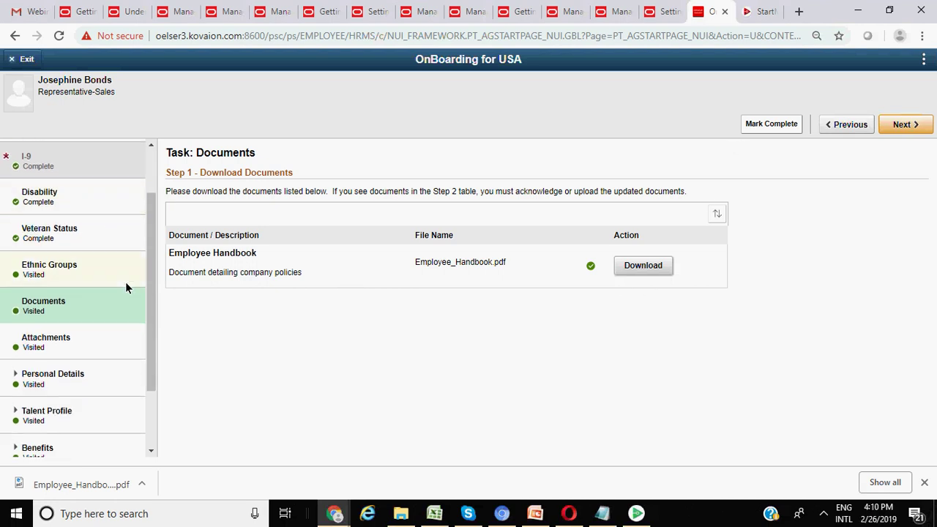
scroll(115, 311, "down", 2)
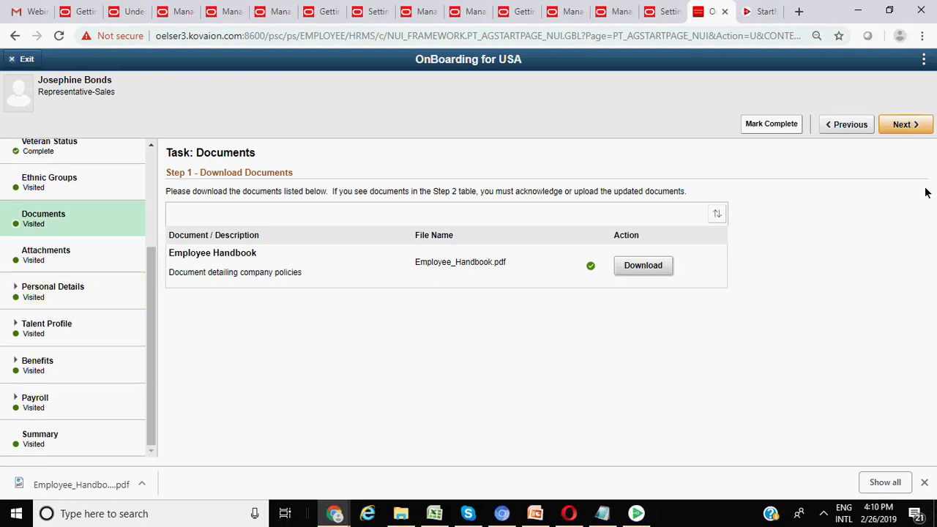
left_click(910, 129)
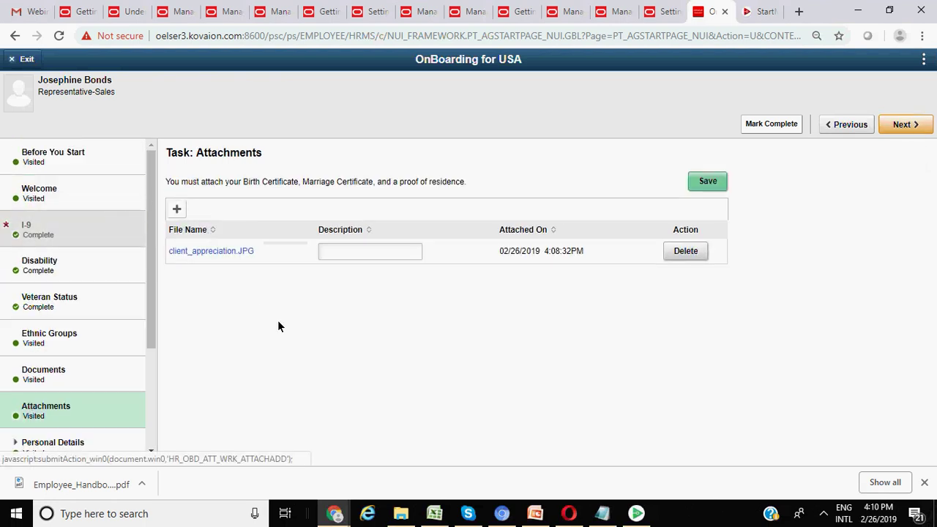
- Add a new emergency contact with a name and the Adult Child relationship
left_click(899, 129)
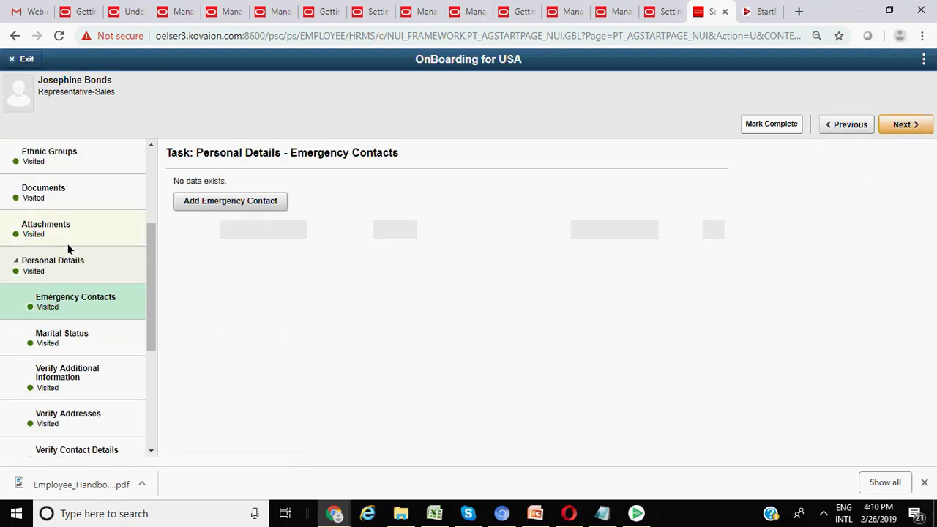
left_click(254, 205)
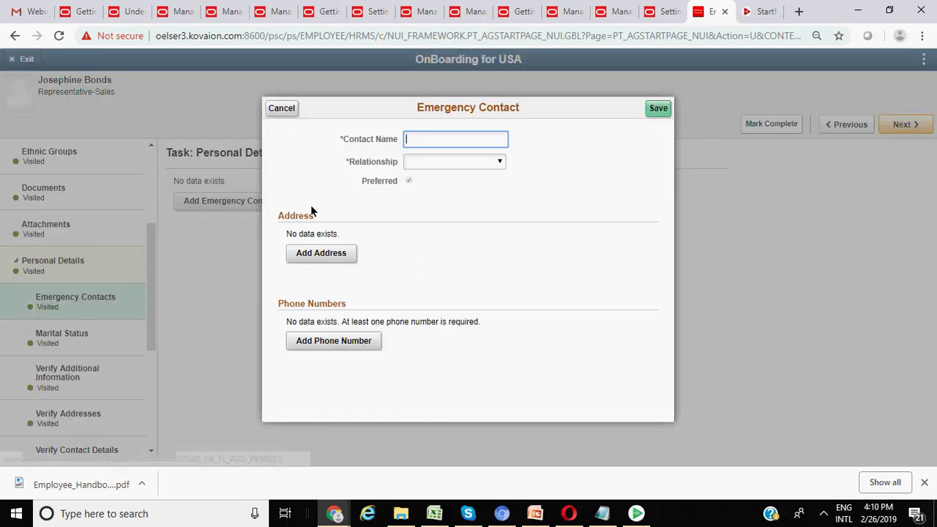
type("test")
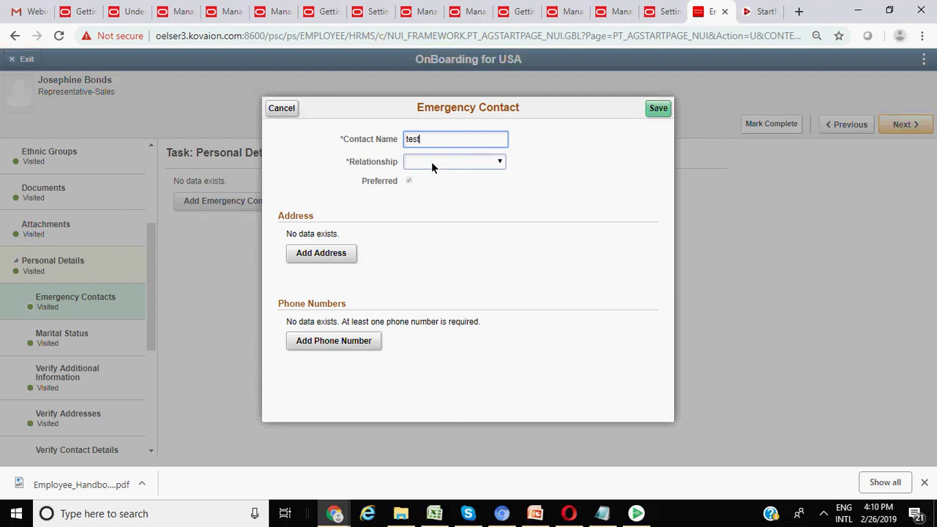
left_click(431, 162)
left_click(432, 186)
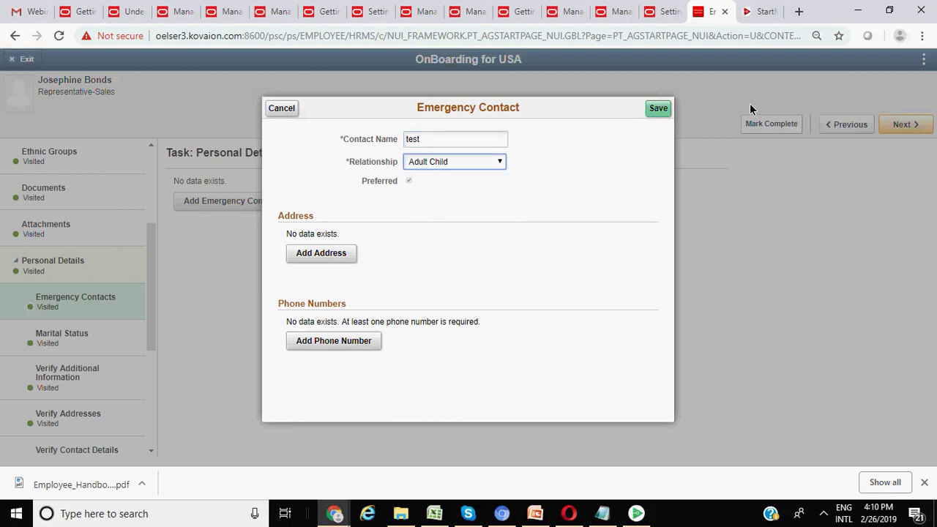
left_click(659, 109)
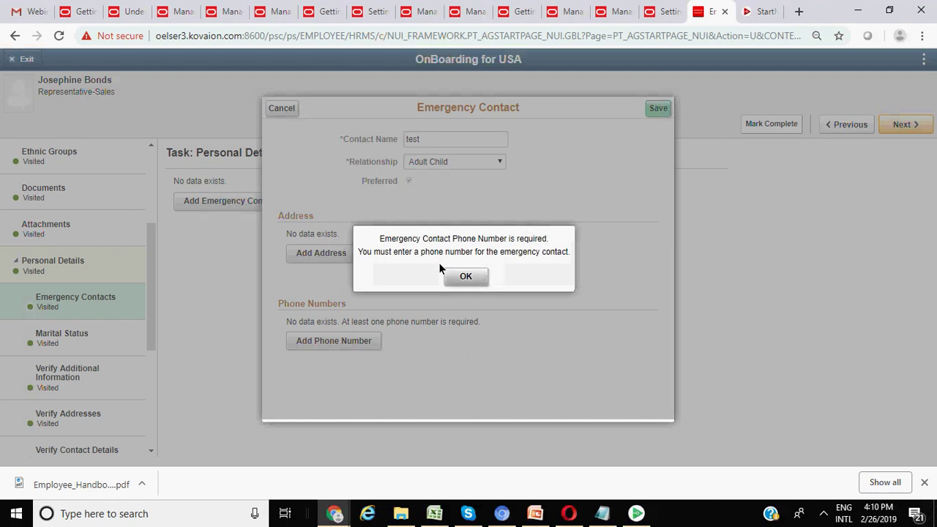
left_click(469, 276)
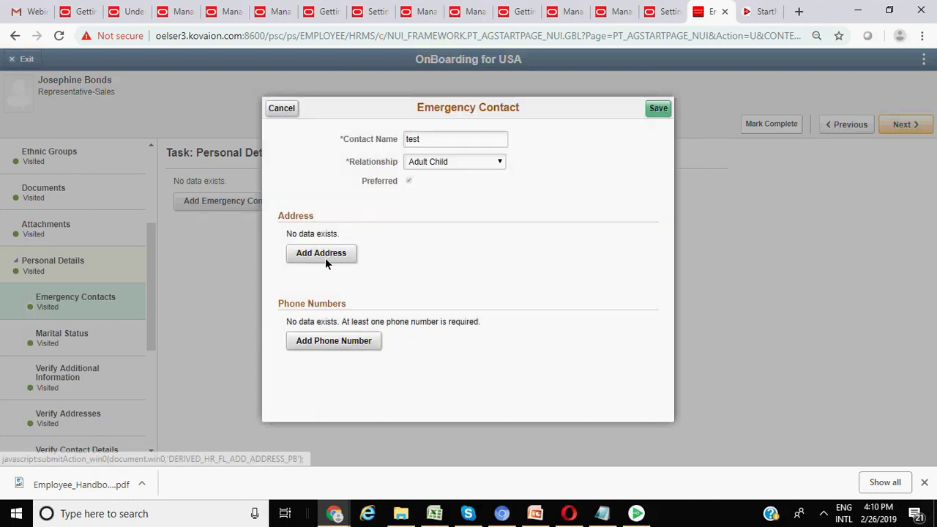
- Give the contact a Campus phone number, save it, and continue to Marital Status
left_click(339, 342)
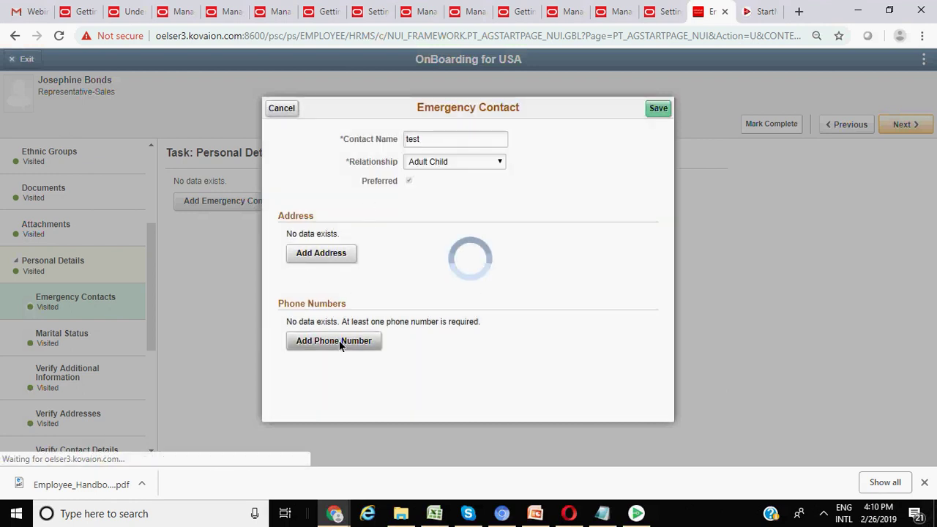
left_click(459, 200)
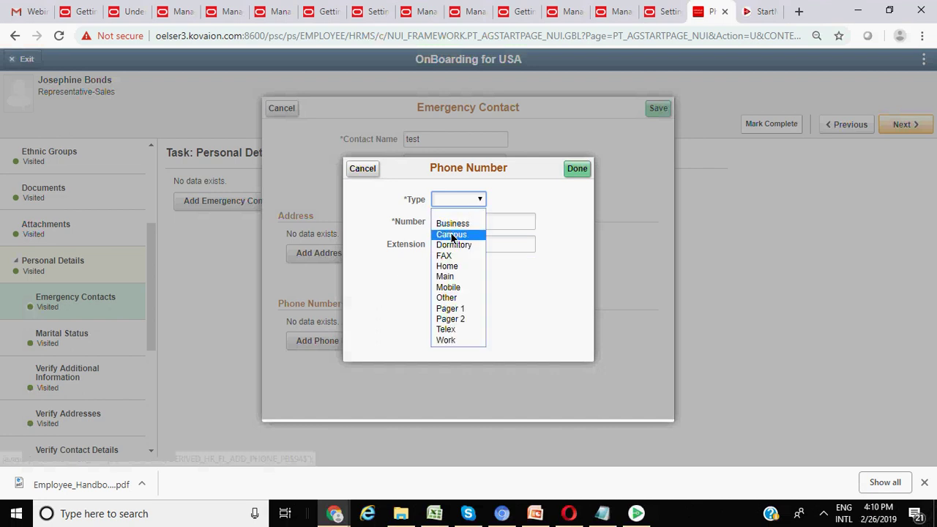
left_click(452, 234)
left_click(446, 227)
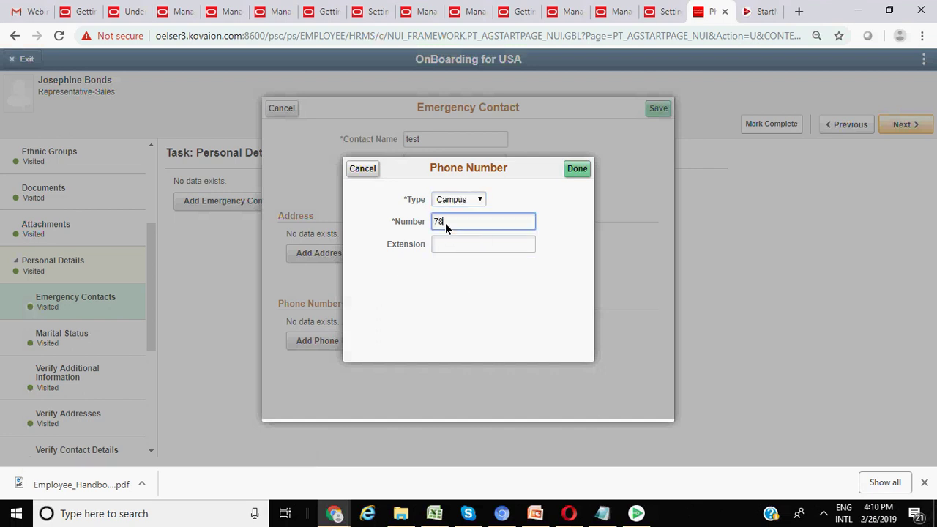
left_click(583, 170)
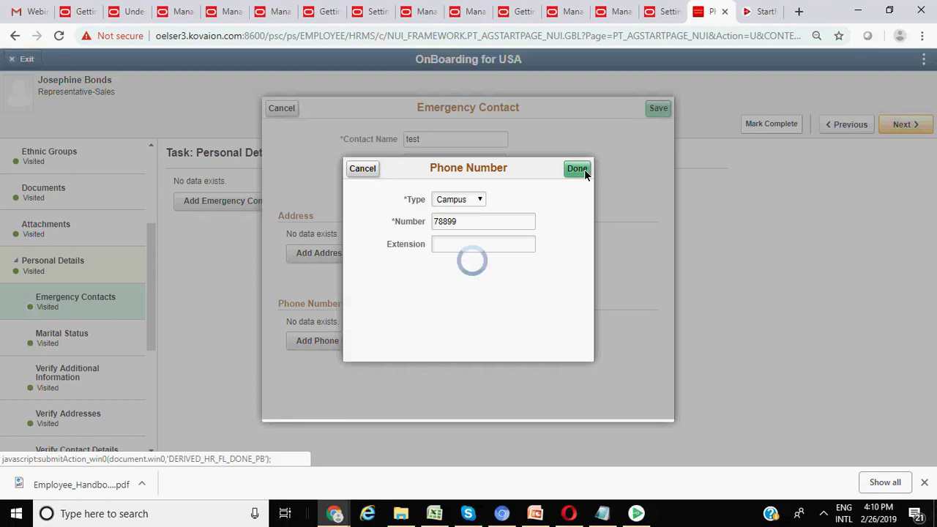
left_click(658, 112)
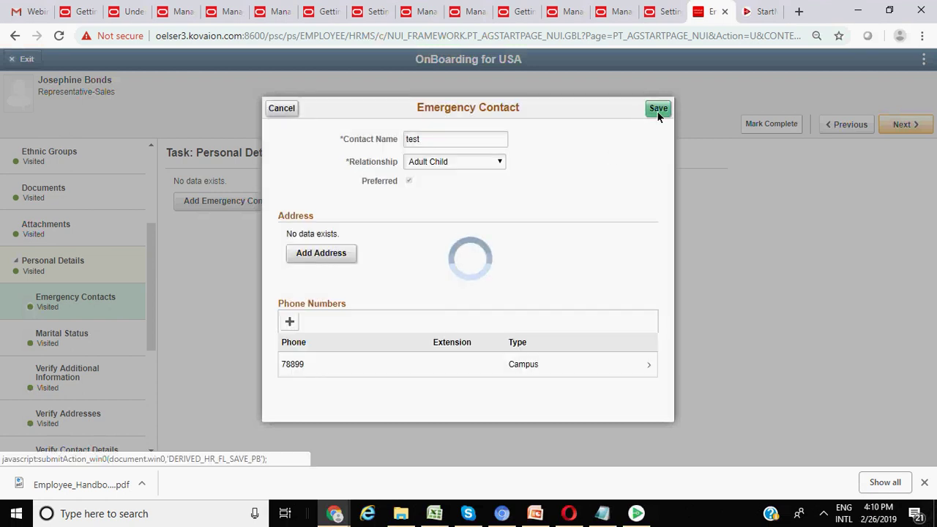
scroll(79, 361, "down", 1)
scroll(80, 366, "down", 1)
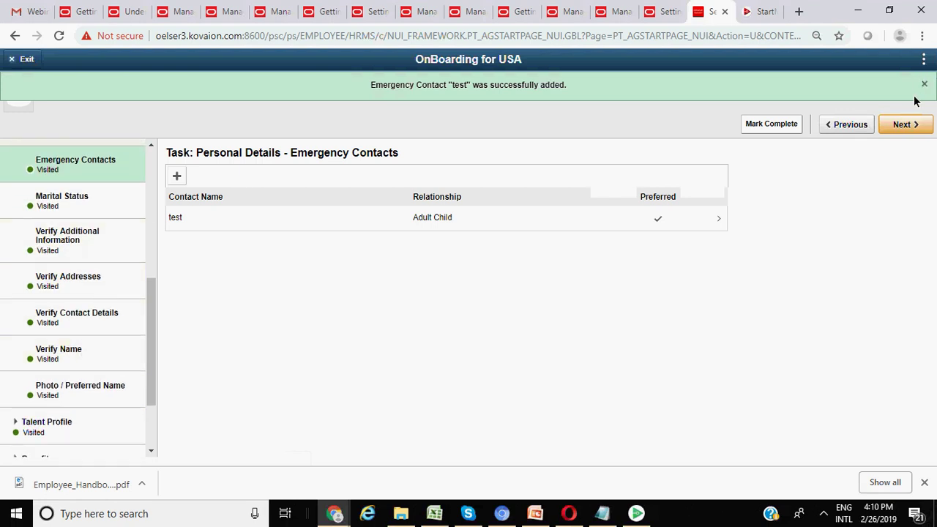
left_click(907, 126)
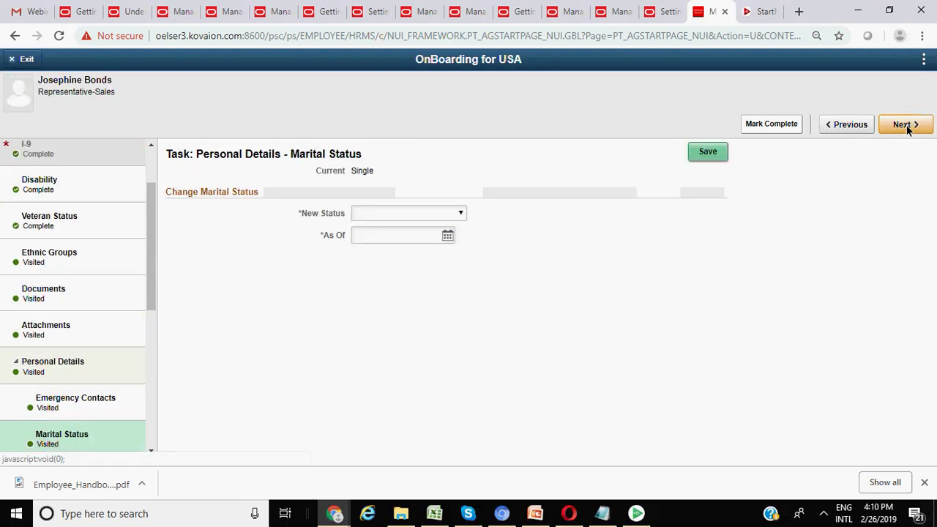
- Save a new marital status of Common-Law as of 02/26/2019, then continue
left_click(414, 214)
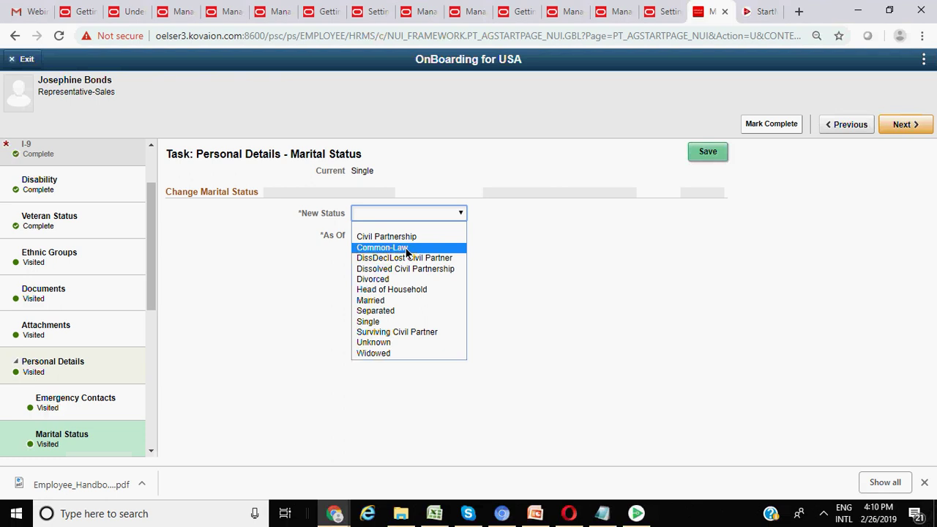
left_click(413, 249)
left_click(448, 237)
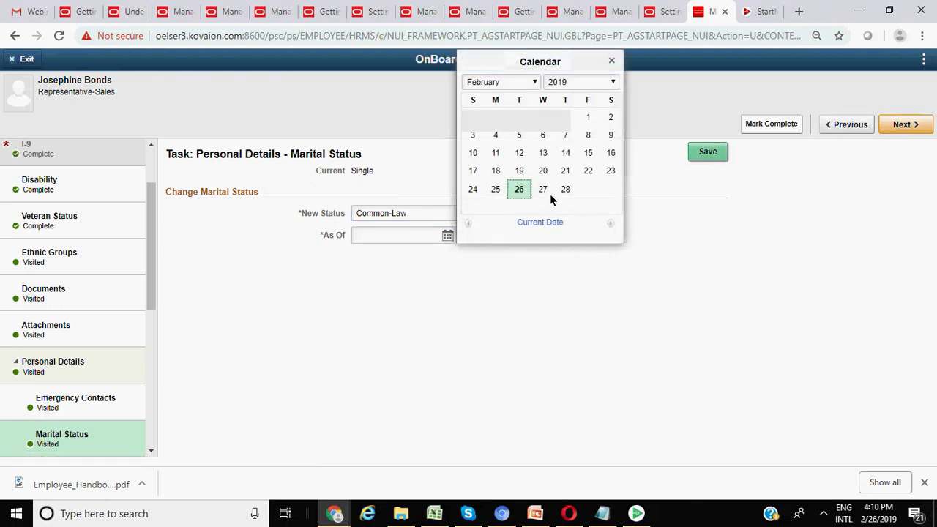
left_click(519, 192)
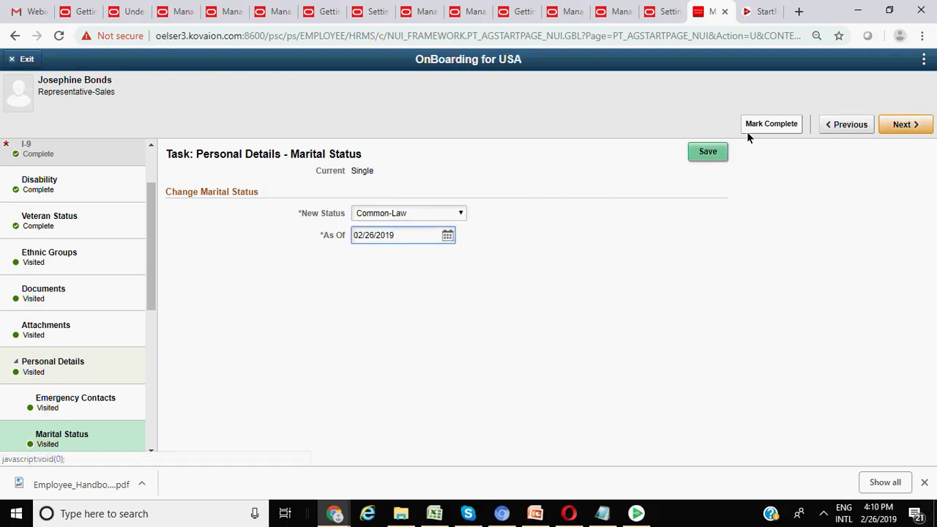
left_click(708, 153)
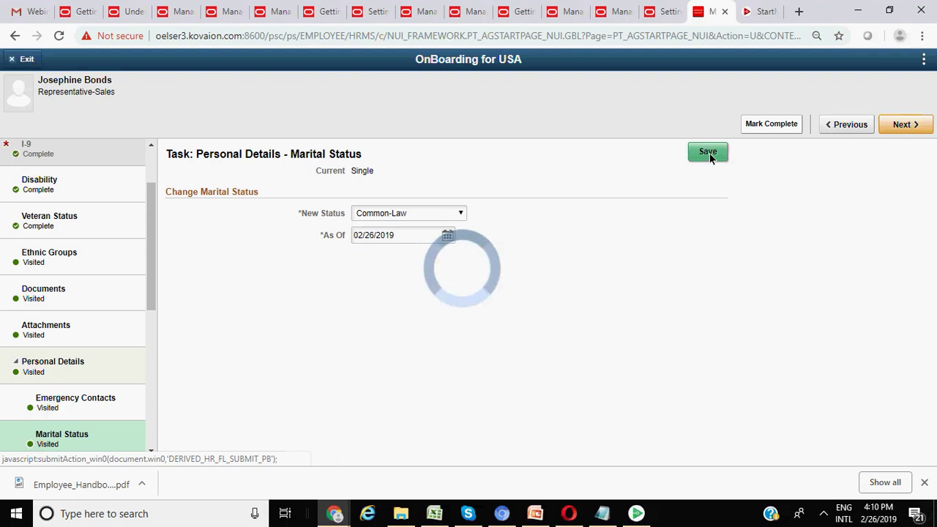
left_click(902, 130)
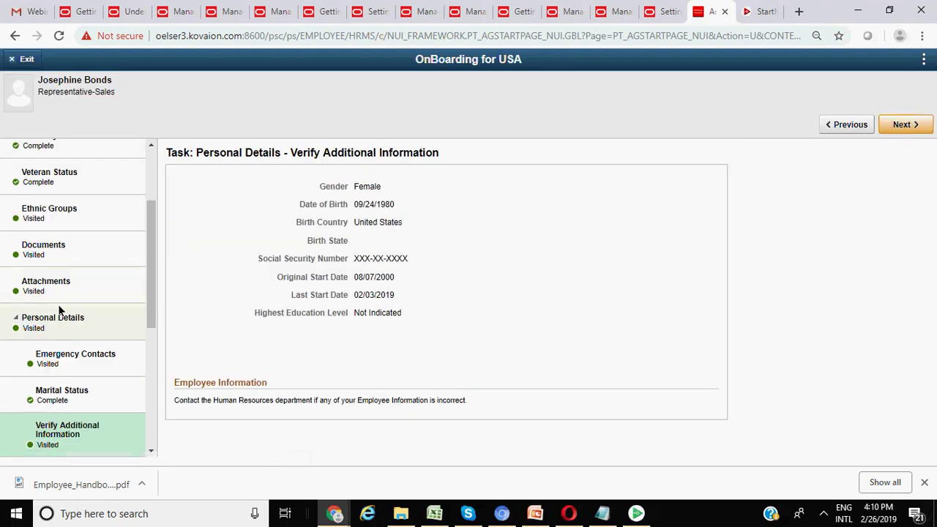
- Review Verify Additional Information and Verify Addresses, moving on to Verify Contact Details
scroll(60, 310, "down", 2)
scroll(60, 311, "up", 2)
scroll(60, 311, "down", 2)
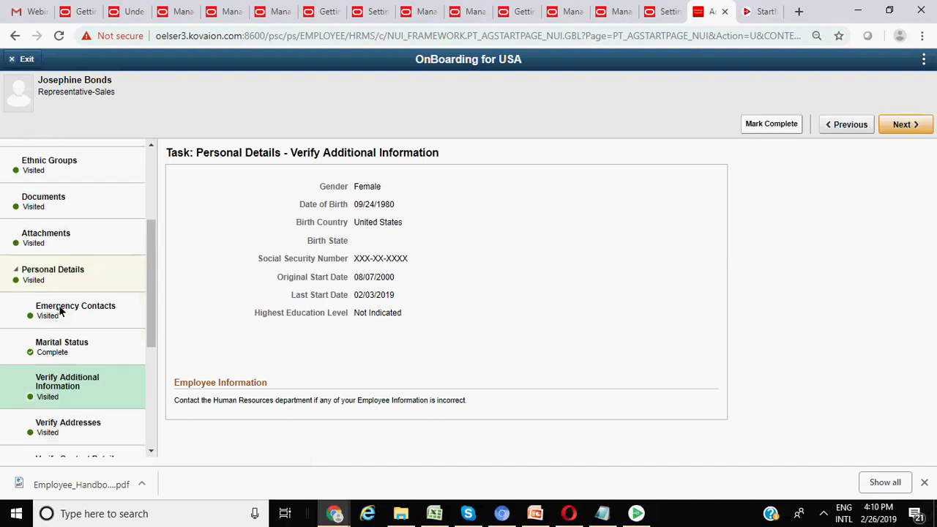
left_click(902, 129)
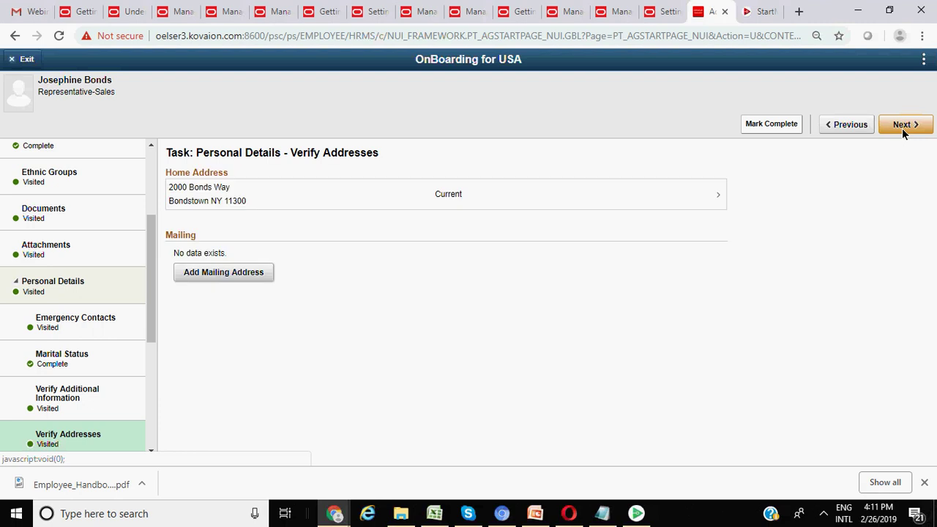
scroll(91, 294, "down", 3)
scroll(92, 300, "up", 3)
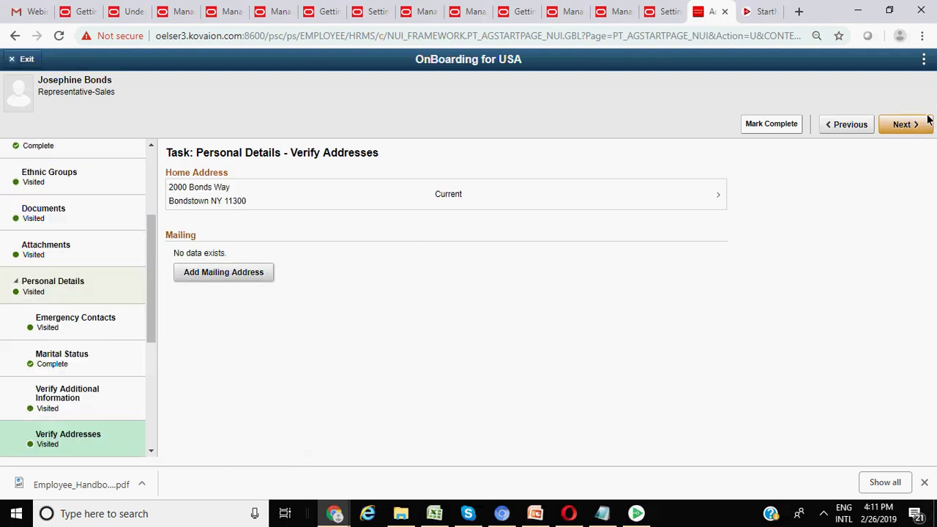
left_click(912, 130)
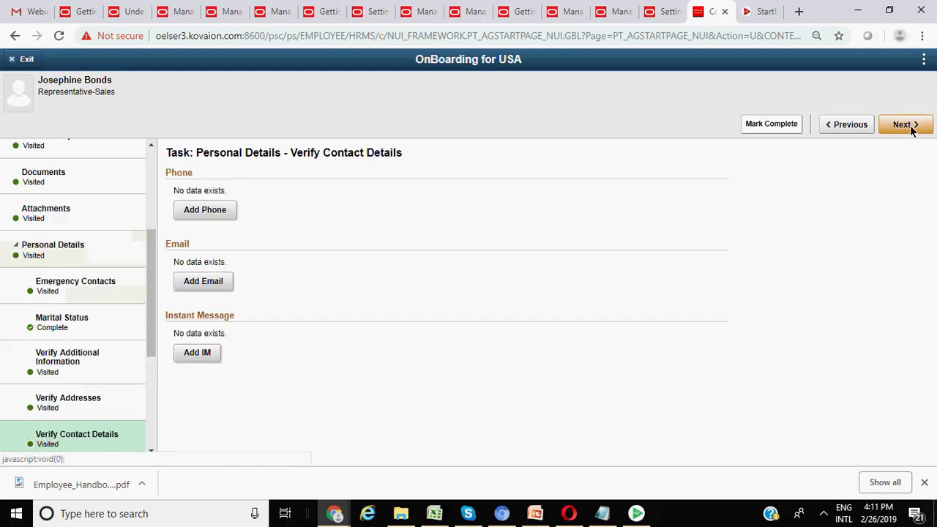
- Review Verify Contact Details and Verify Name, reaching the Photo / Preferred Name task
scroll(100, 274, "down", 3)
scroll(85, 307, "up", 3)
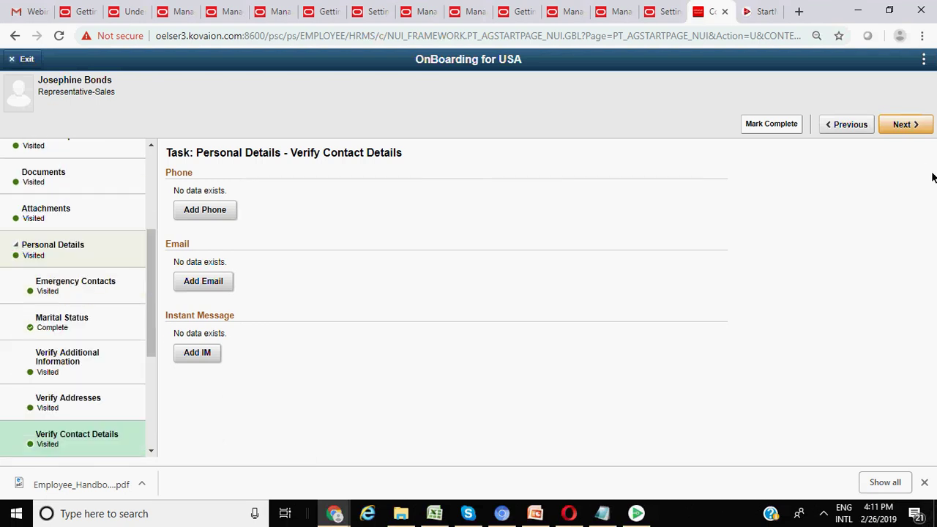
left_click(906, 130)
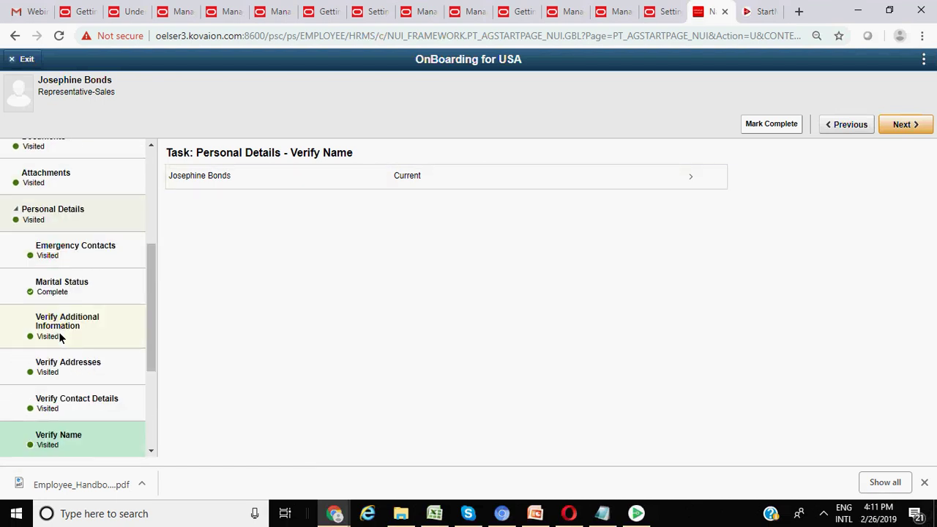
scroll(73, 333, "down", 2)
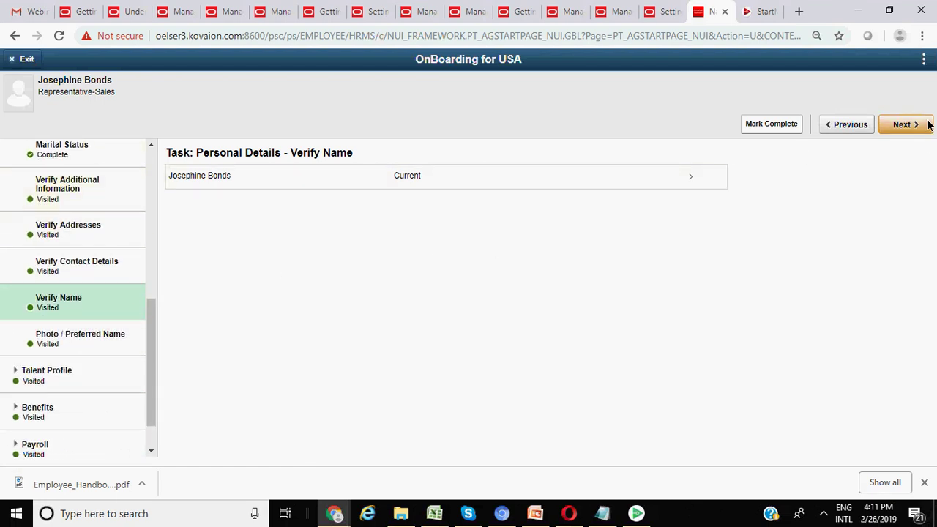
left_click(905, 125)
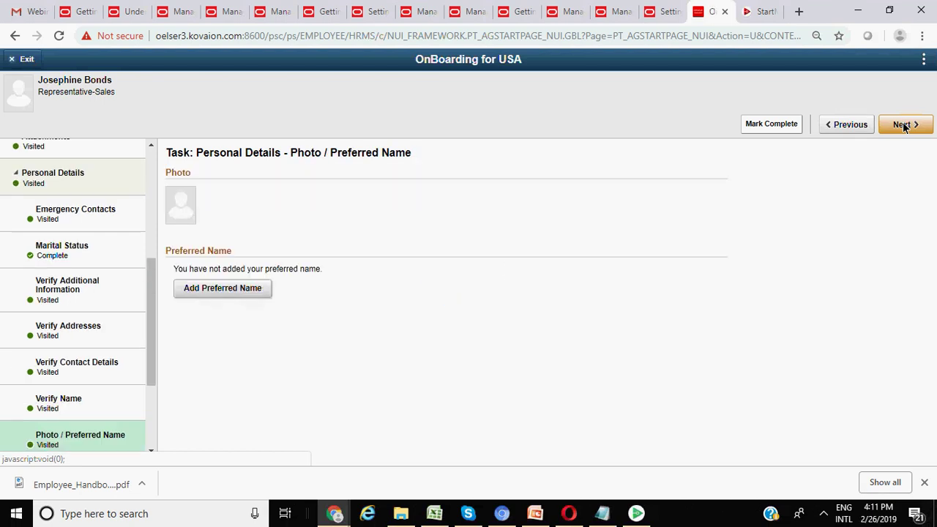
scroll(65, 335, "down", 2)
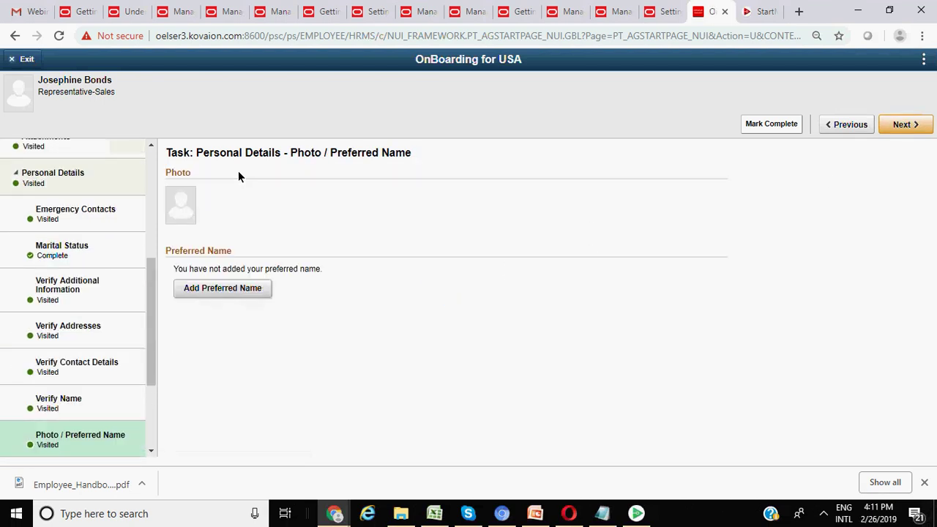
scroll(43, 359, "down", 2)
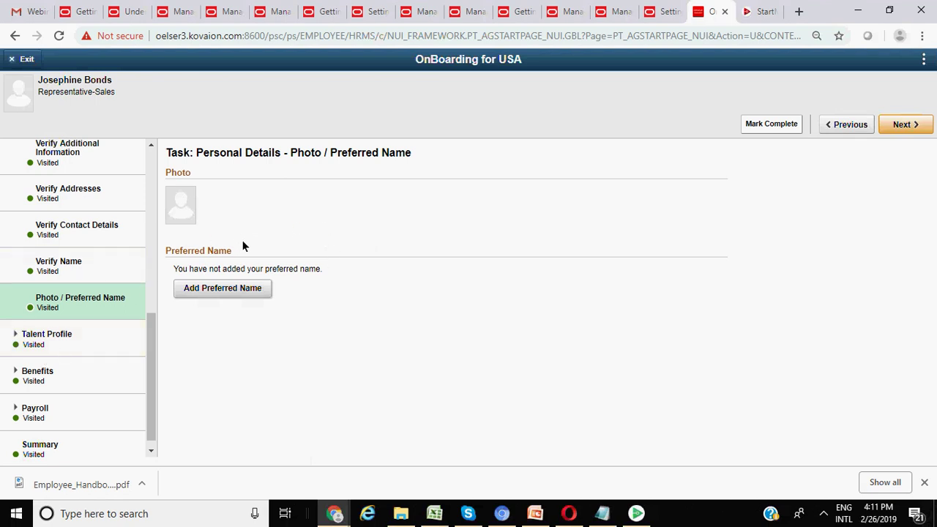
- Go to Talent Profile - Degrees and cancel a new degree record without adding it
left_click(906, 126)
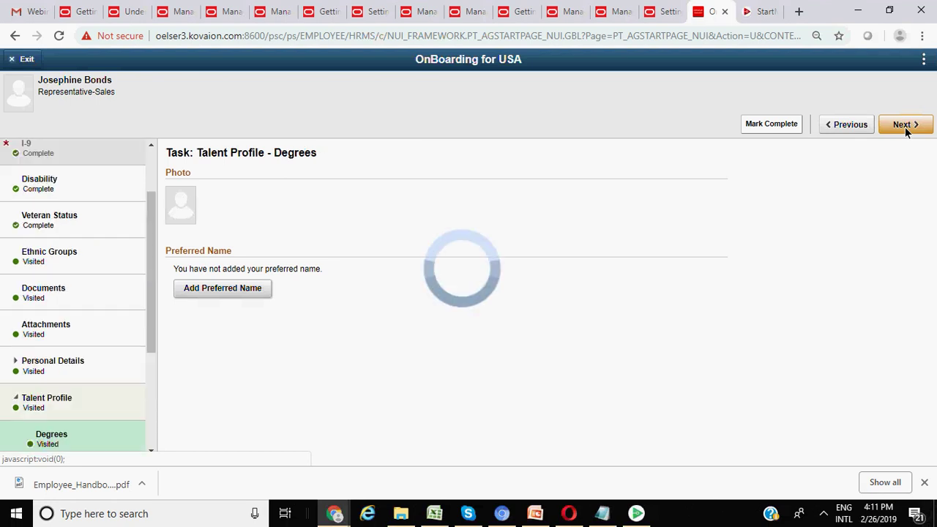
scroll(71, 331, "down", 3)
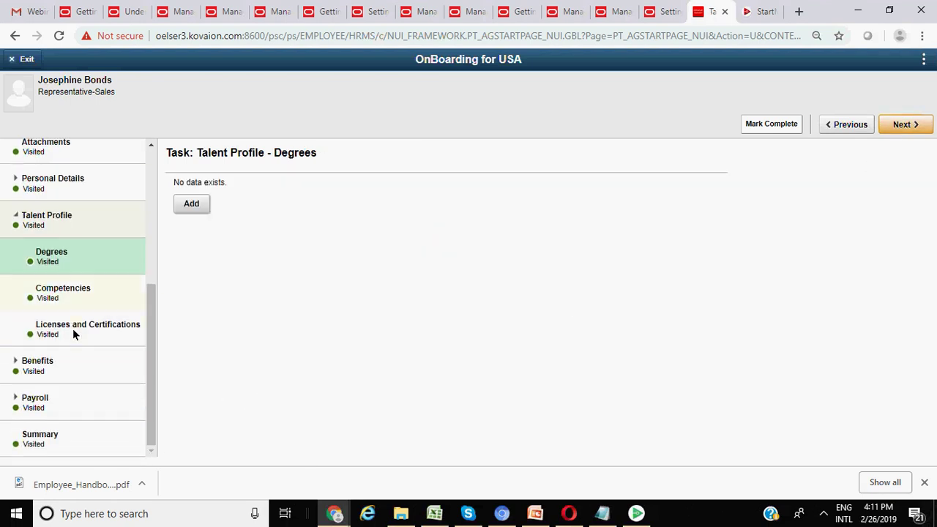
scroll(73, 328, "up", 3)
left_click(192, 204)
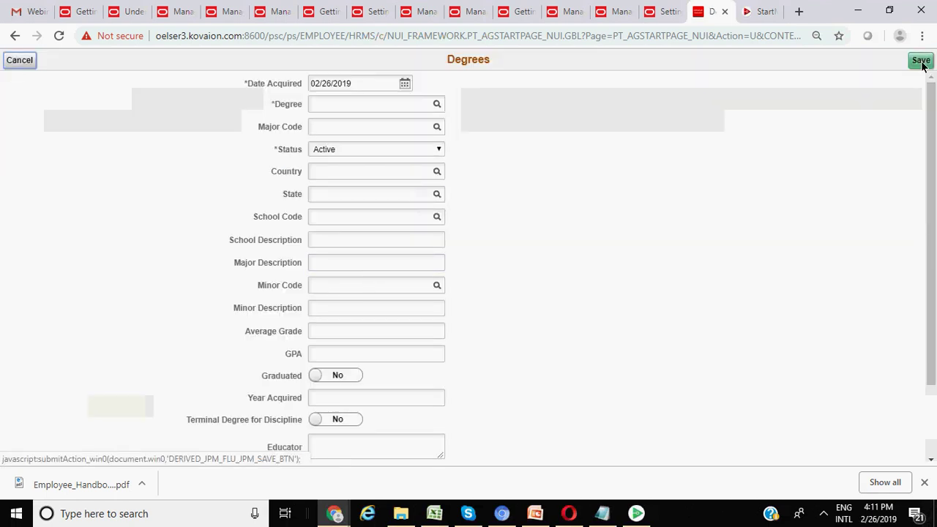
left_click(28, 63)
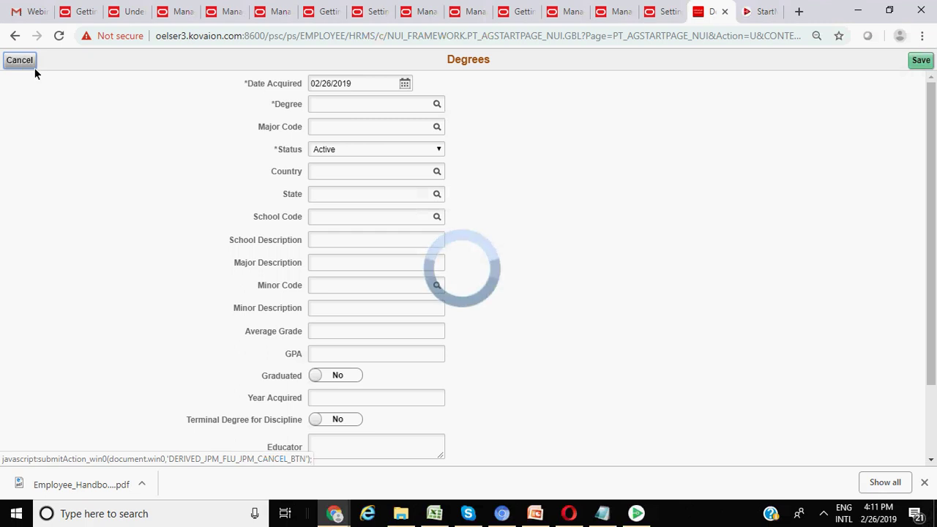
- Skip Competencies to Licenses and Certifications, then expand the Benefits tasks
scroll(84, 278, "down", 3)
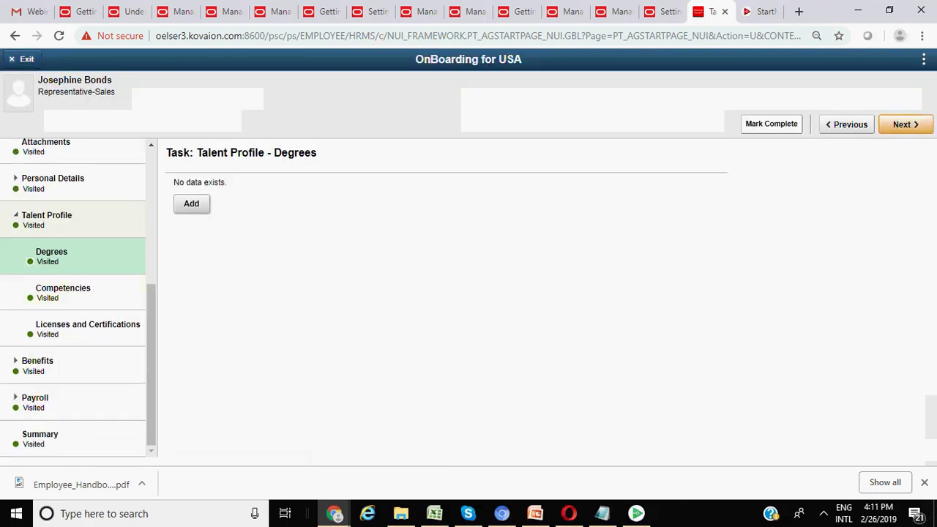
left_click(900, 128)
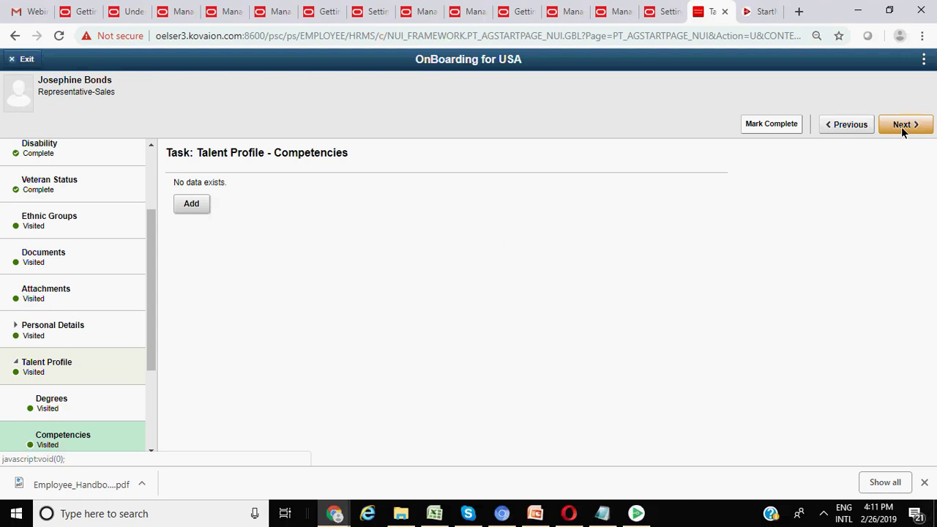
left_click(902, 128)
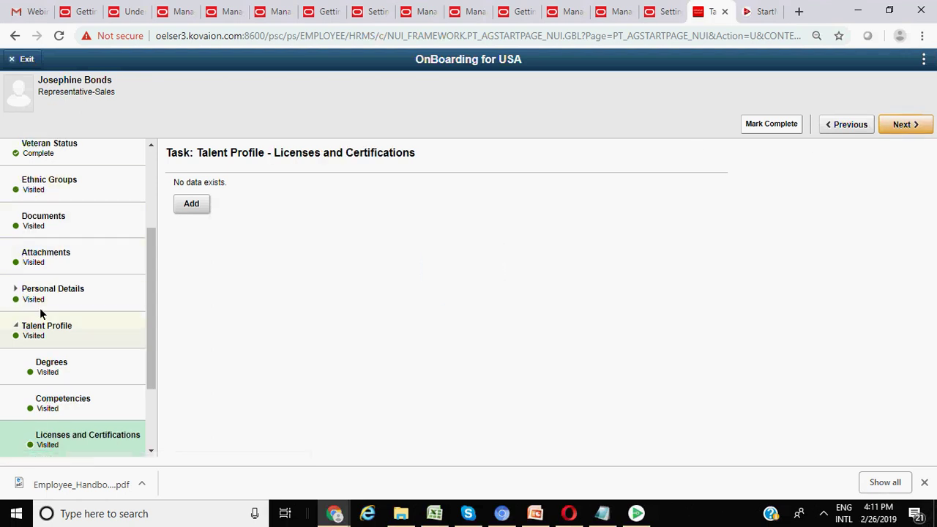
scroll(95, 327, "down", 2)
left_click(56, 363)
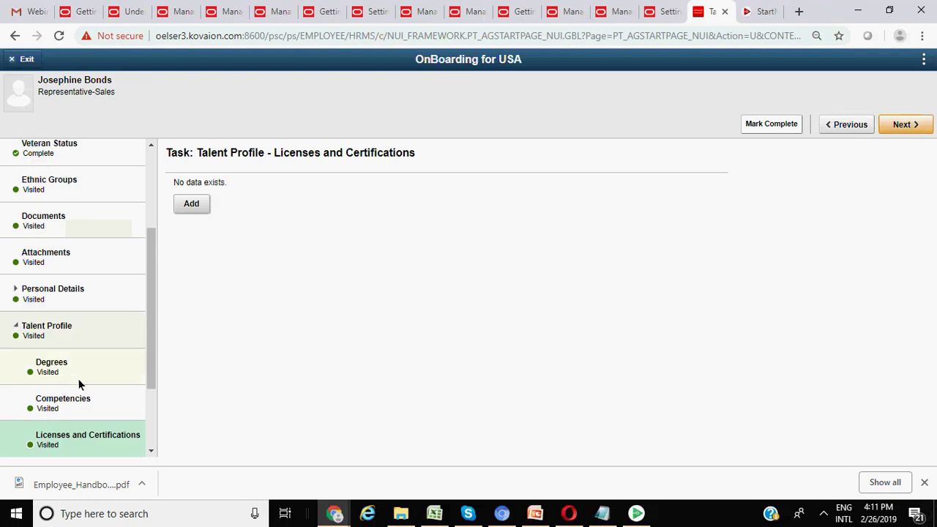
scroll(66, 371, "down", 2)
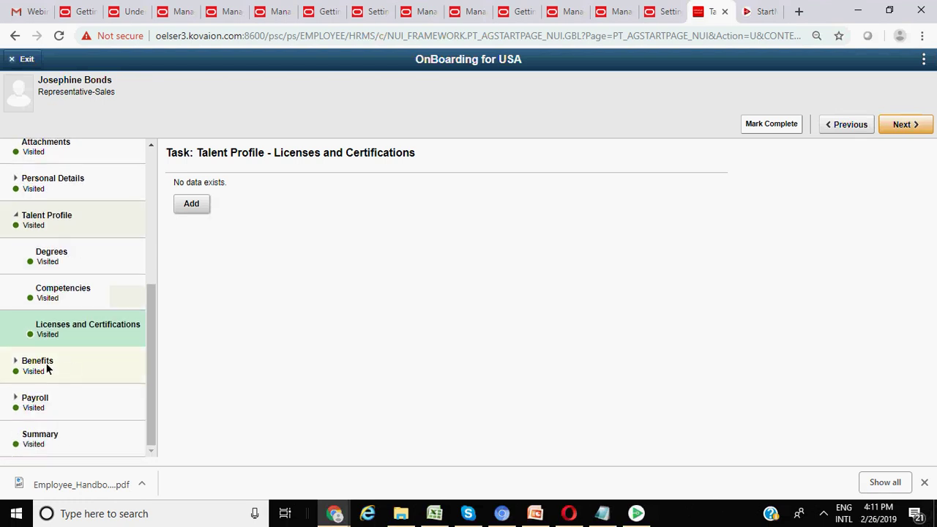
left_click(48, 370)
left_click(84, 405)
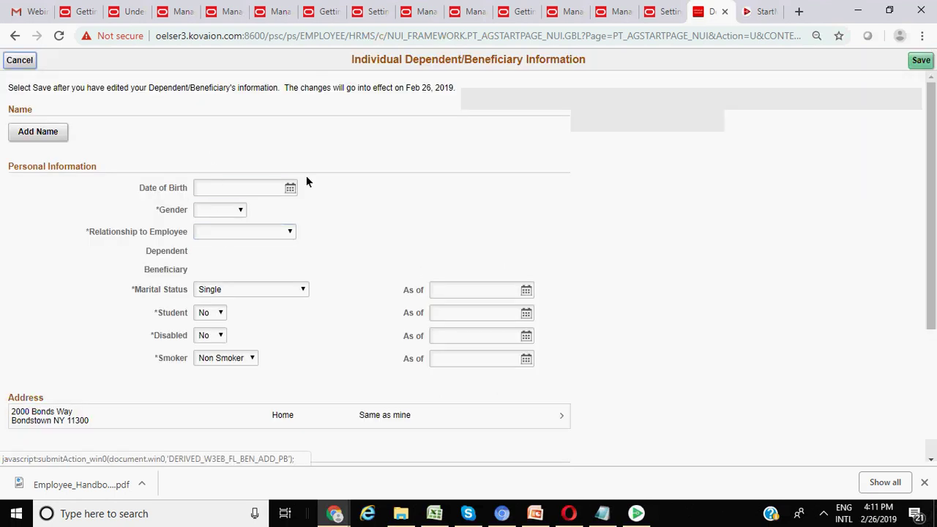
left_click(291, 189)
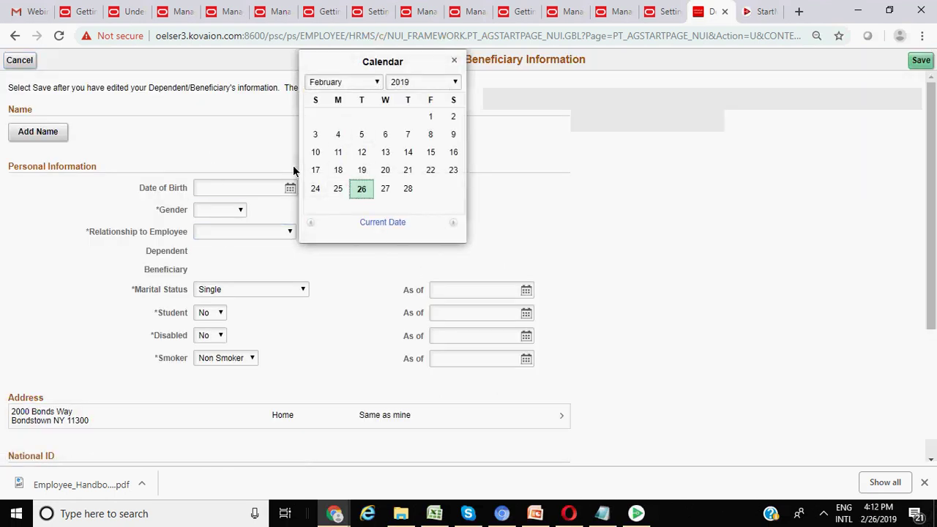
left_click(416, 83)
left_click(396, 95)
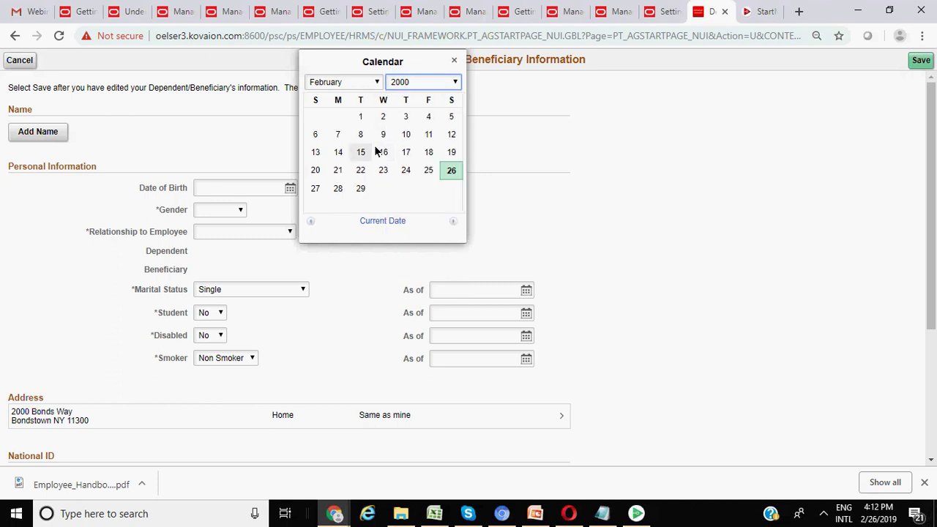
left_click(362, 134)
- Set gender to Female and relationship to Adult Child, then attempt a save
left_click(227, 211)
left_click(220, 232)
left_click(224, 233)
left_click(232, 257)
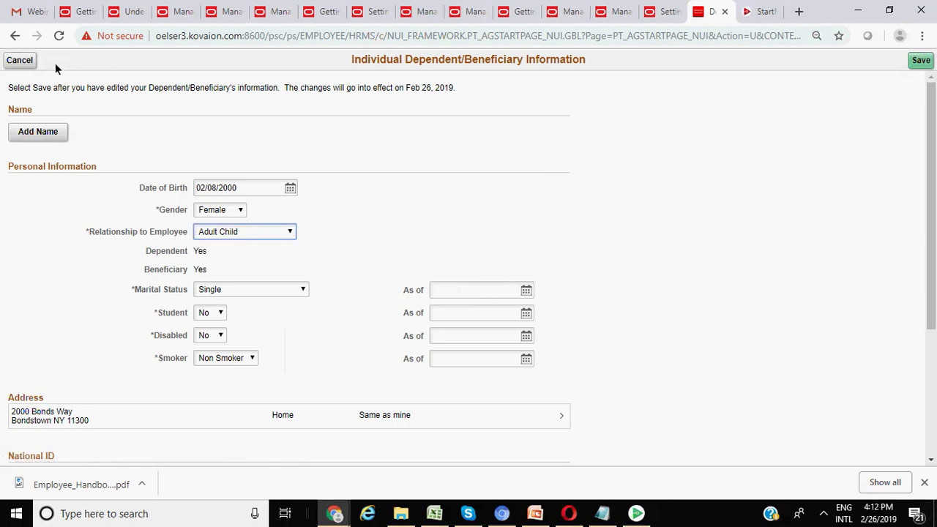
left_click(921, 60)
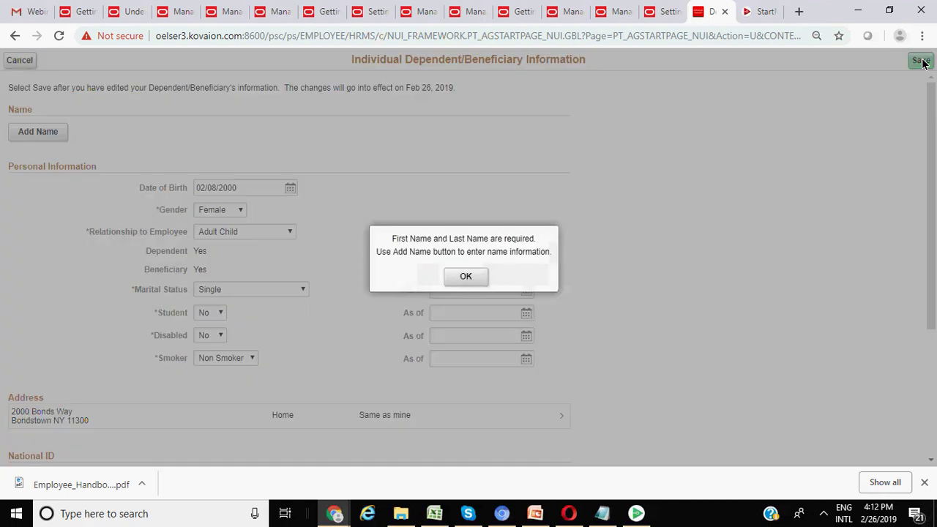
left_click(470, 275)
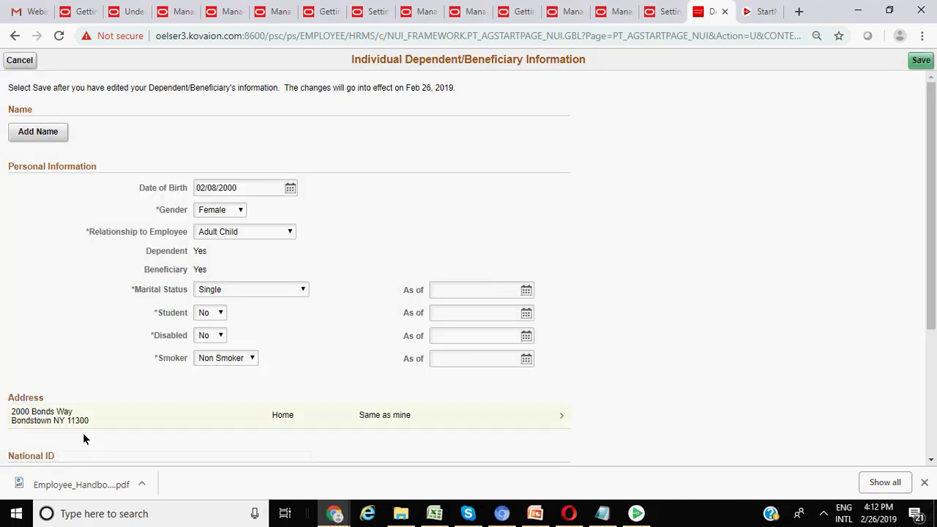
- Open the dependent's name form and set the name prefix to Miss
scroll(92, 409, "down", 1)
scroll(92, 415, "down", 2)
scroll(93, 415, "up", 3)
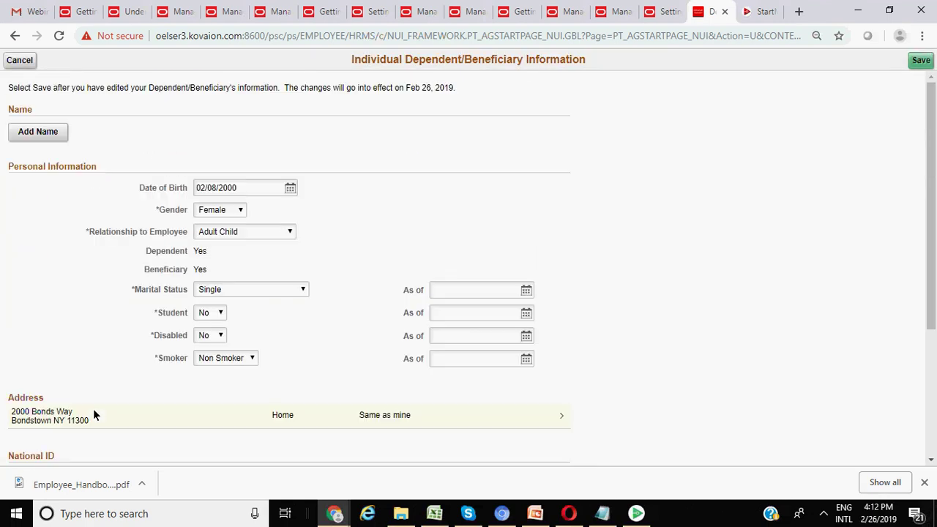
left_click(38, 132)
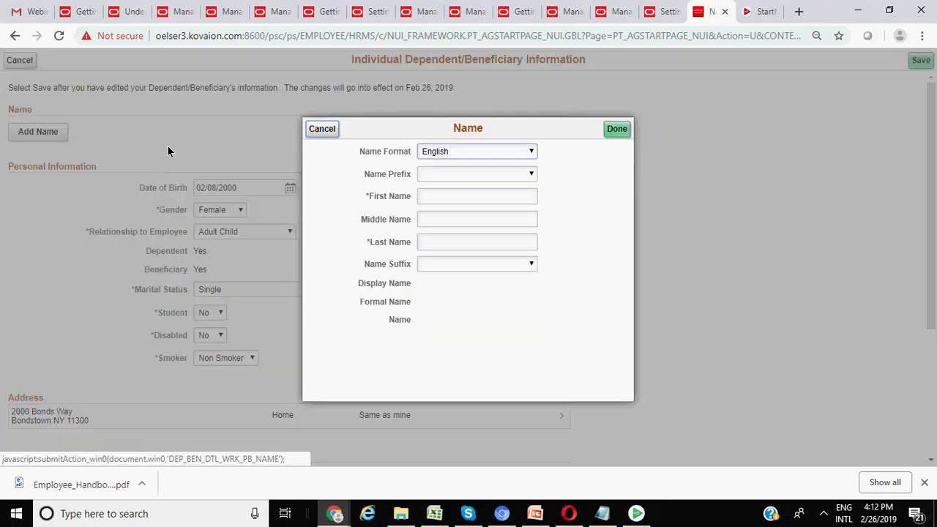
left_click(487, 171)
left_click(469, 195)
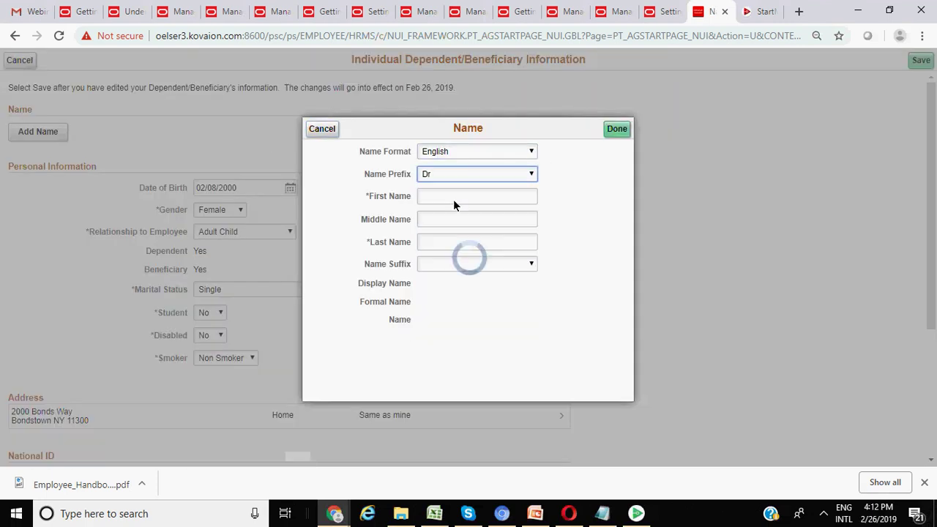
left_click(449, 176)
left_click(440, 209)
- Enter the dependent's first, middle and last names, save, and mark the task complete
left_click(436, 193)
left_click(437, 196)
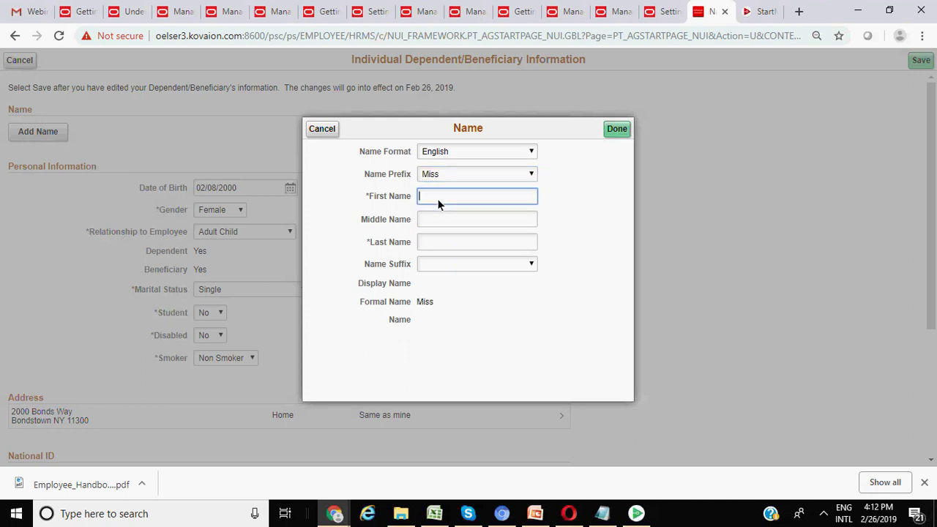
type("vv")
left_click(434, 221)
type("v")
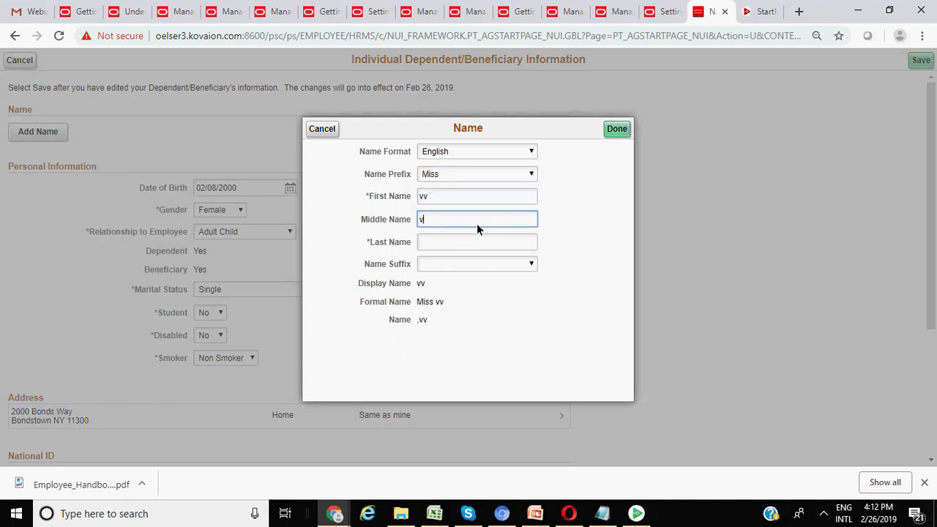
left_click(460, 242)
type("cc")
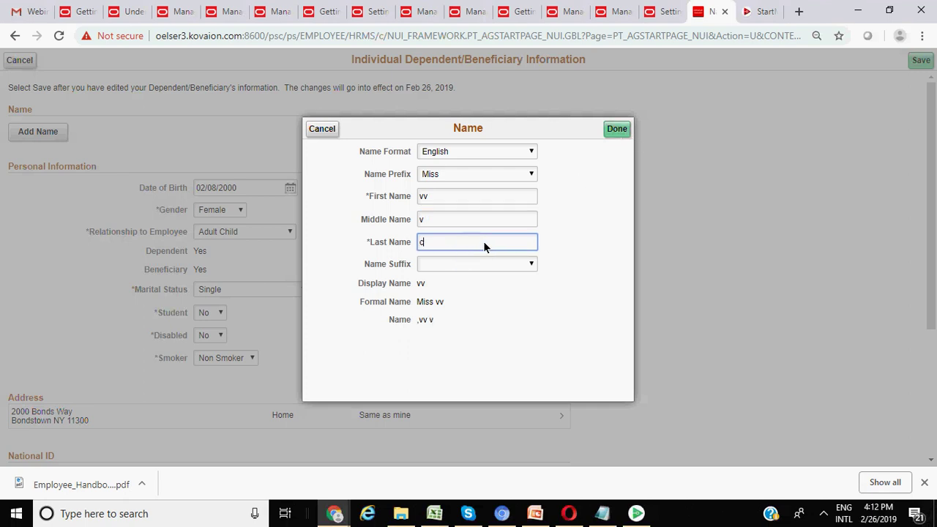
left_click(618, 130)
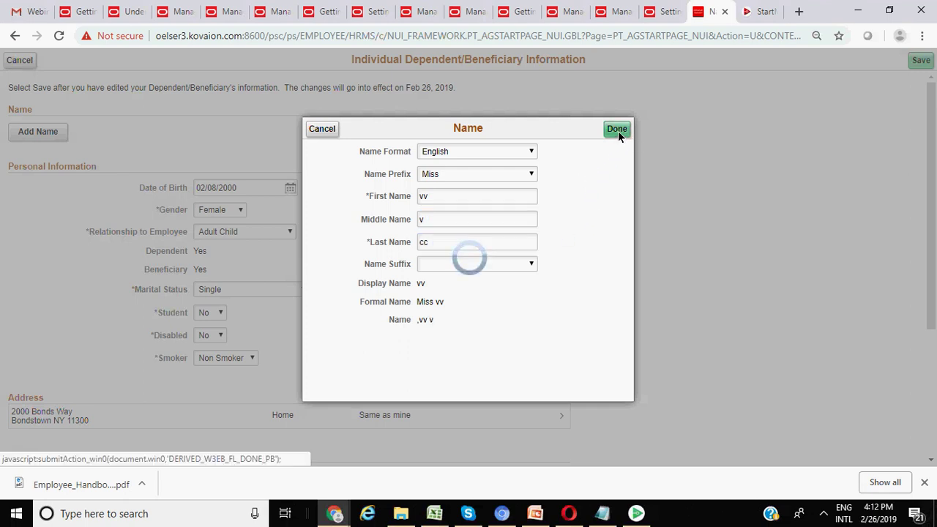
left_click(922, 61)
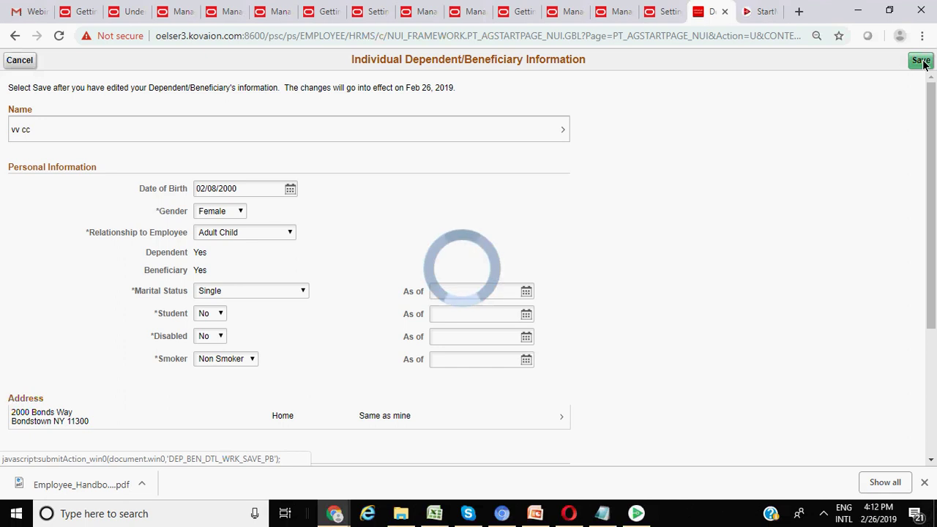
left_click(771, 124)
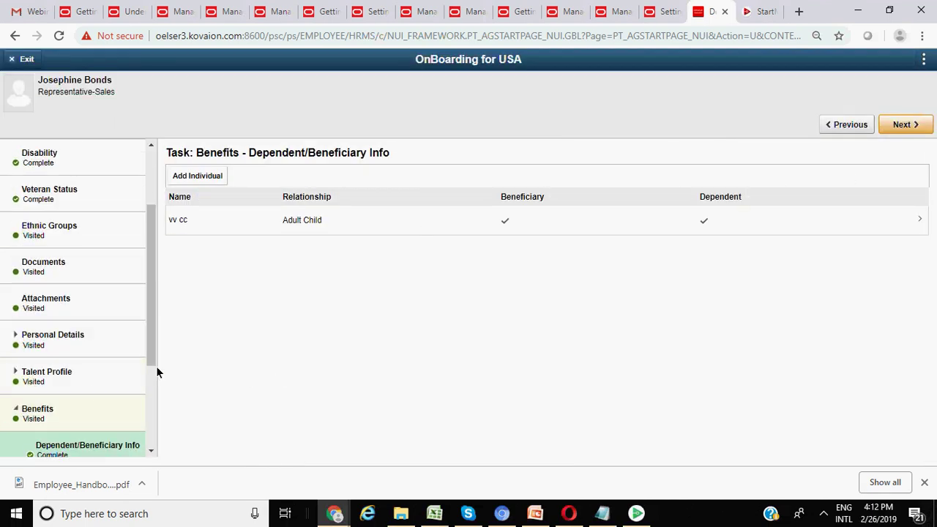
- Skip Benefits Enrollment and ACA 1095-Consent, then open Payroll's Direct Deposits task
scroll(156, 370, "down", 2)
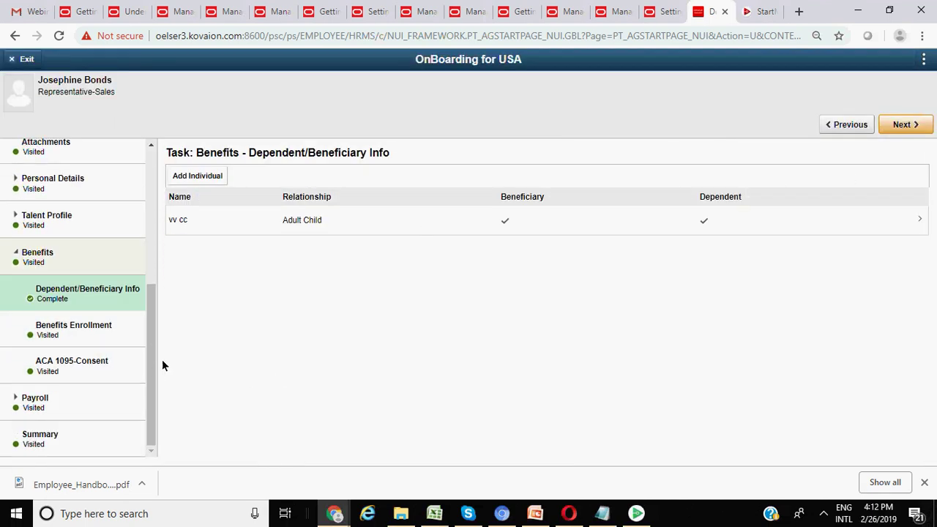
left_click(903, 125)
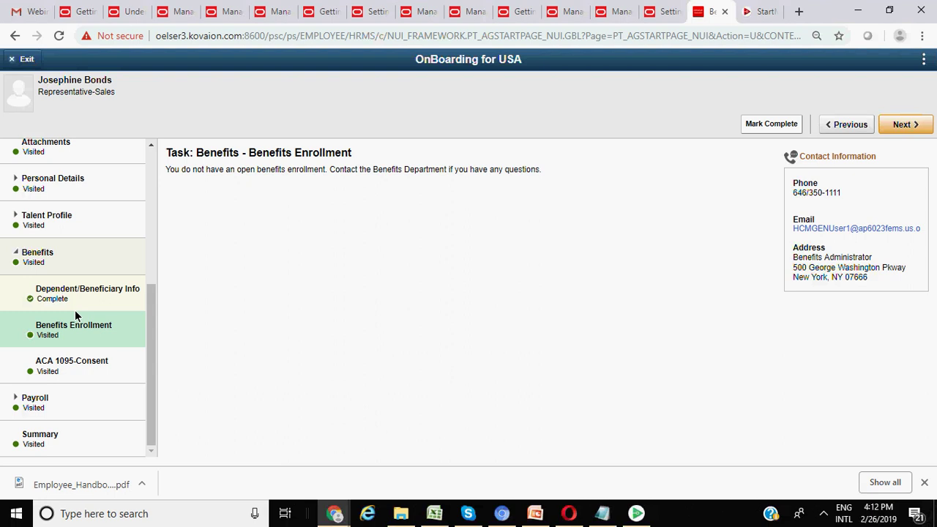
left_click(906, 126)
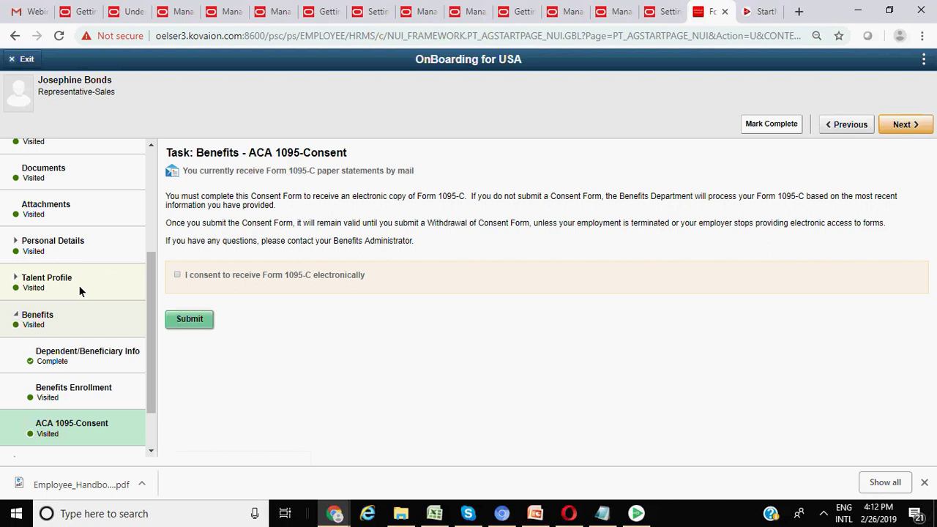
scroll(51, 331, "down", 2)
left_click(56, 403)
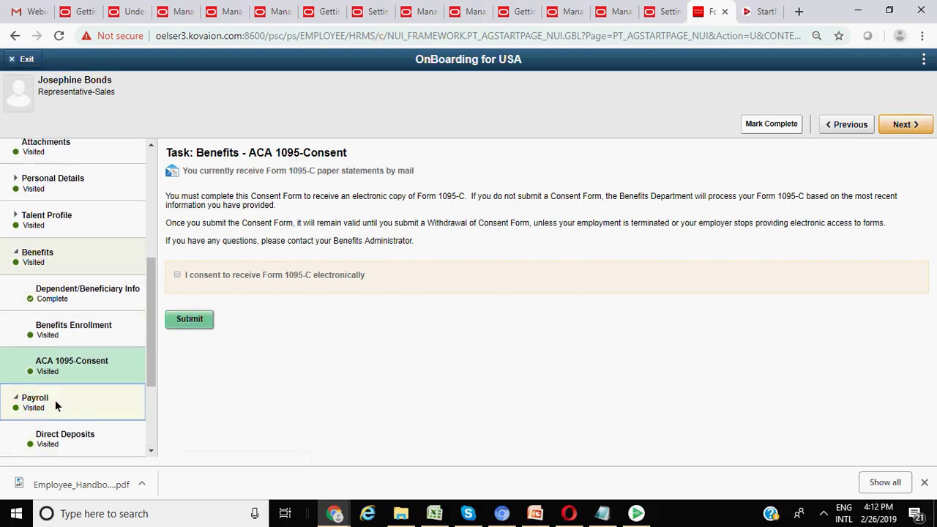
left_click(59, 442)
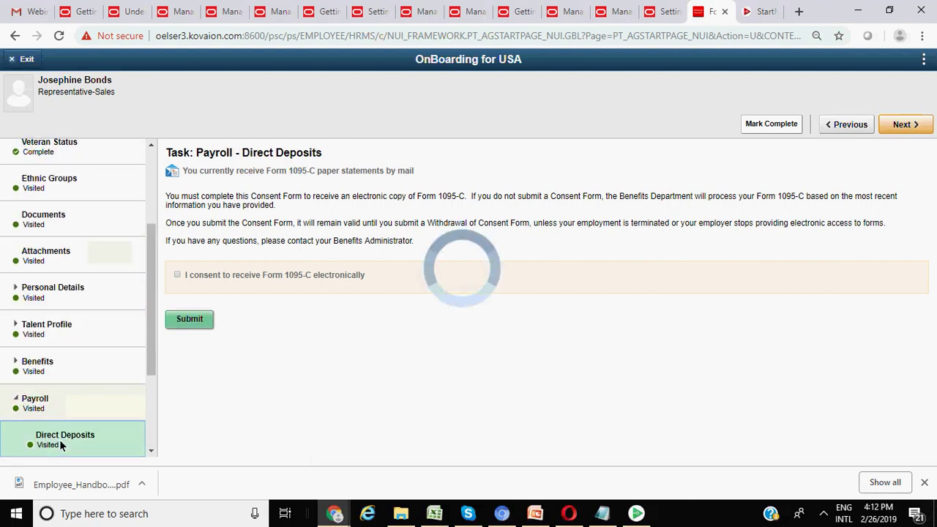
- Create a 'tr' bank account with Checking account type and Amount deposit type, then try saving
left_click(214, 228)
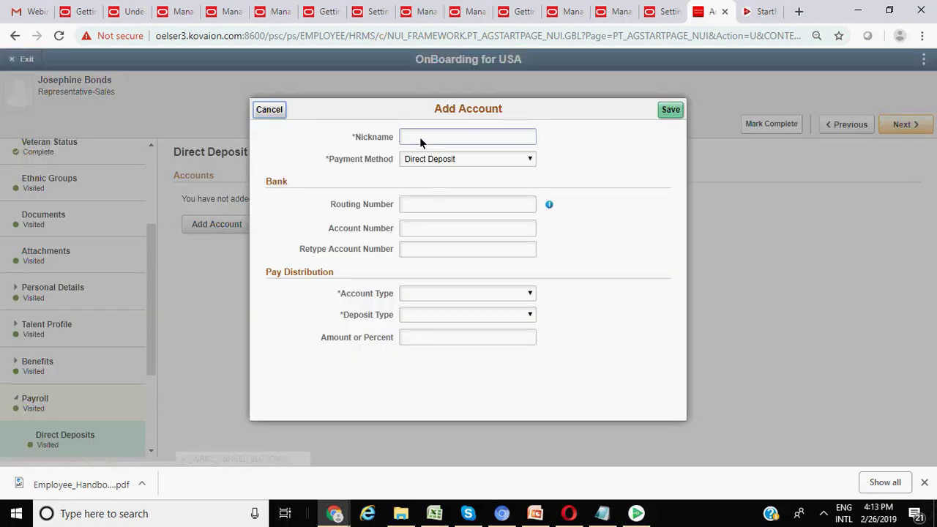
left_click(421, 137)
type("tr")
left_click(420, 205)
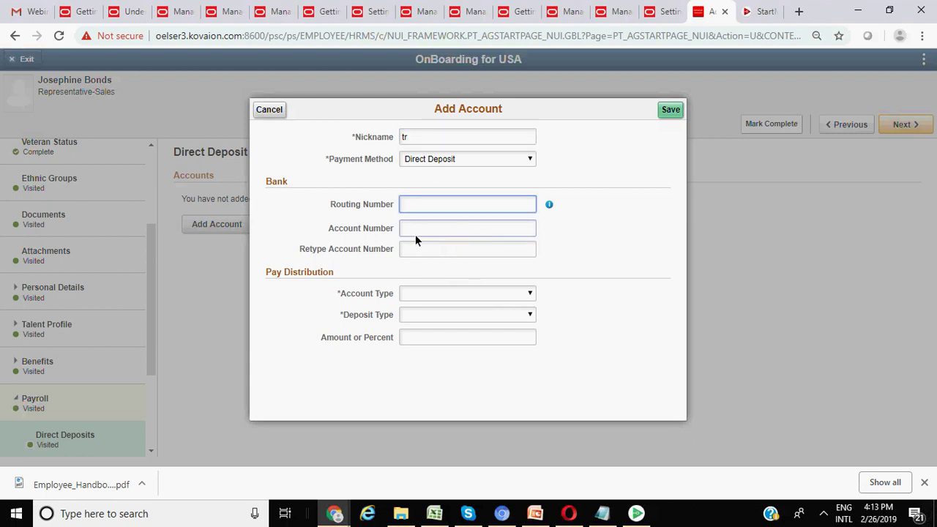
left_click(417, 230)
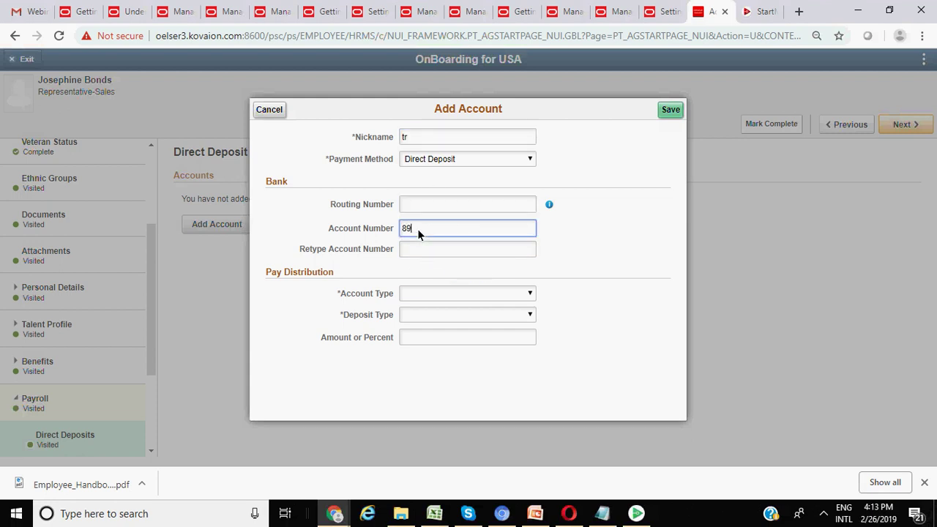
left_click(465, 295)
left_click(418, 316)
left_click(423, 320)
left_click(422, 337)
left_click(669, 109)
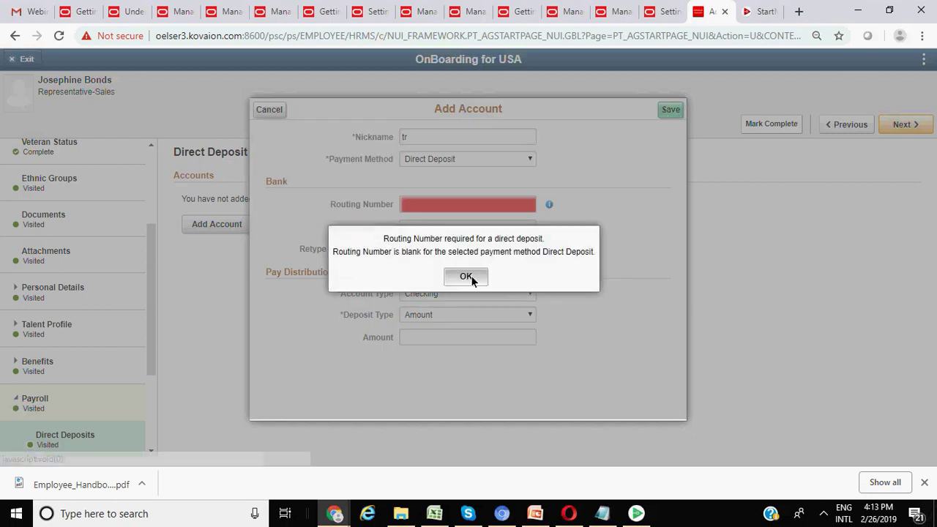
left_click(466, 276)
- Re-enter the account number and a routing number, retrying the save
key("BackSpace")
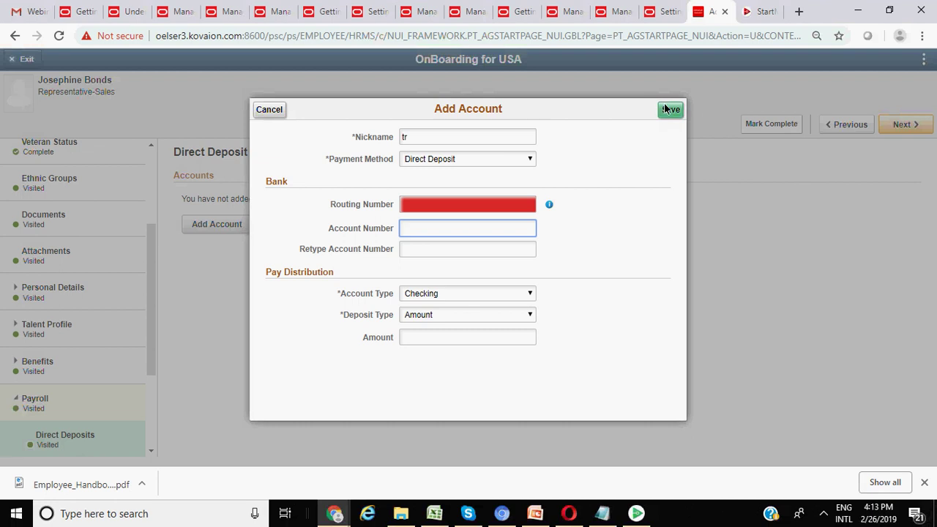
left_click(669, 108)
left_click(456, 270)
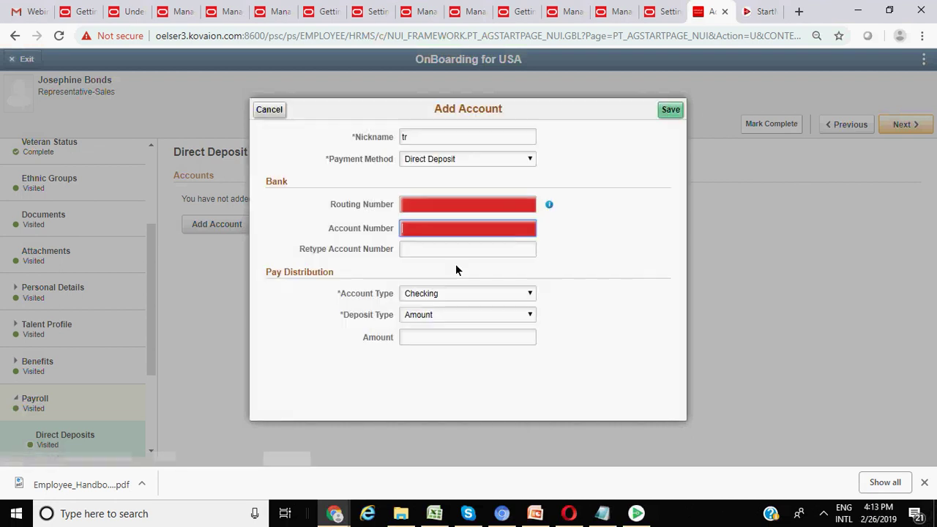
type("7899000")
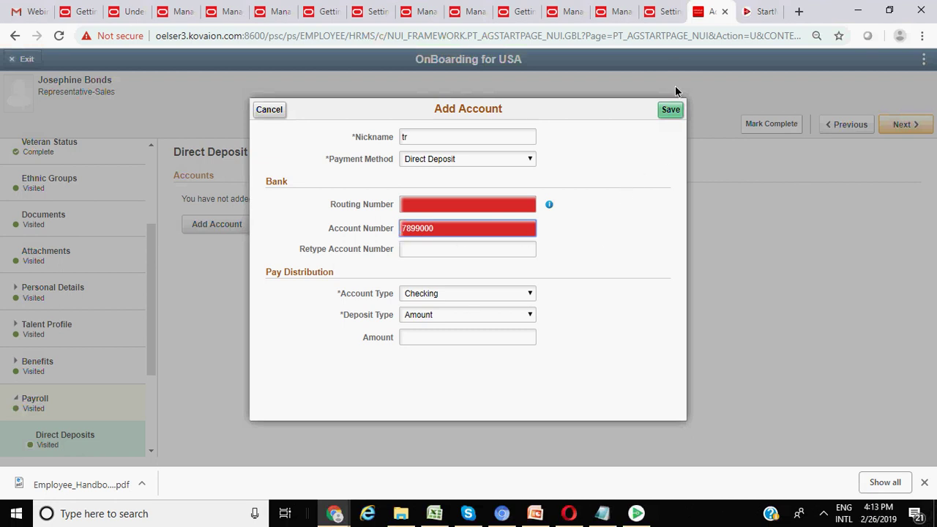
left_click(668, 110)
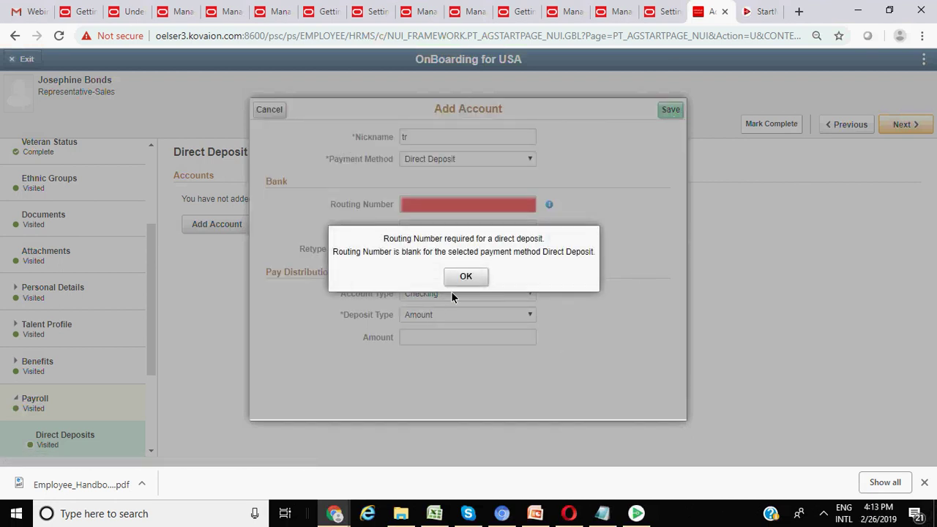
left_click(462, 278)
type("89900")
left_click(671, 109)
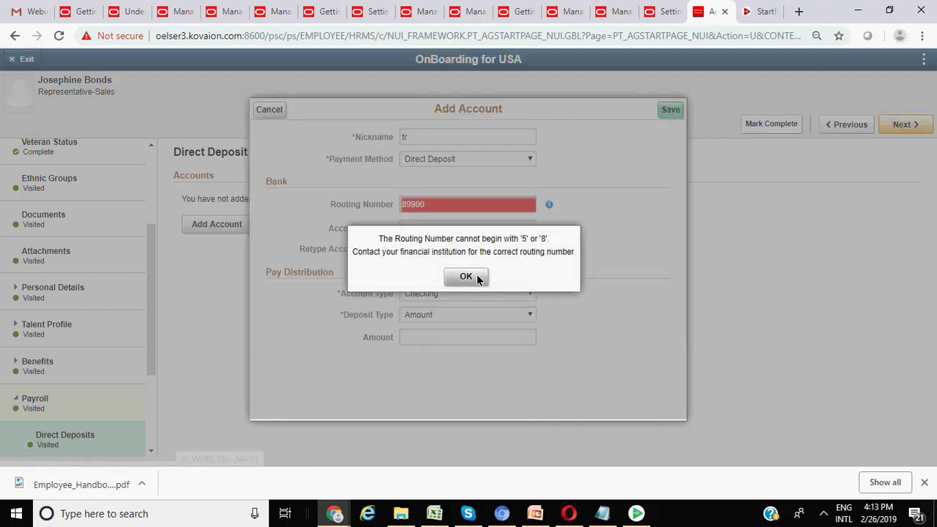
left_click(472, 279)
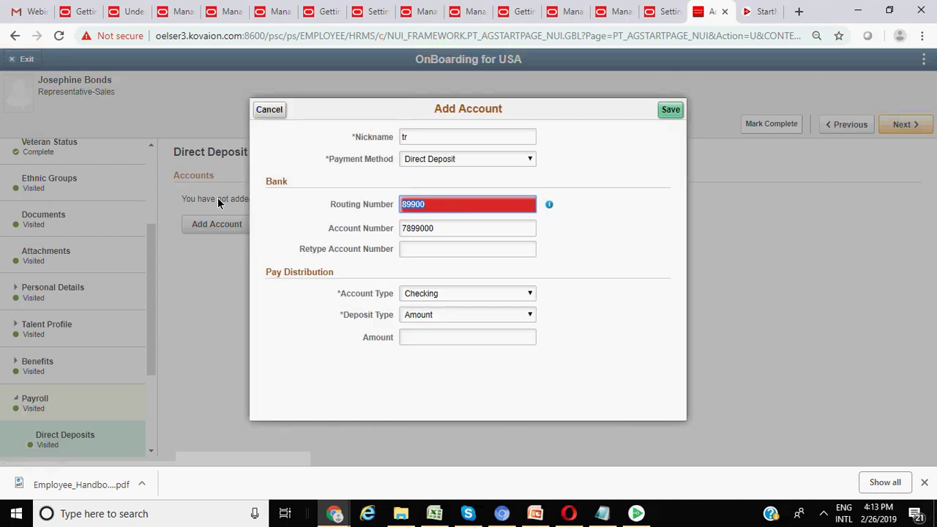
- Revise the routing number until the save is rejected as incorrect, then view the Check Example
type("5000")
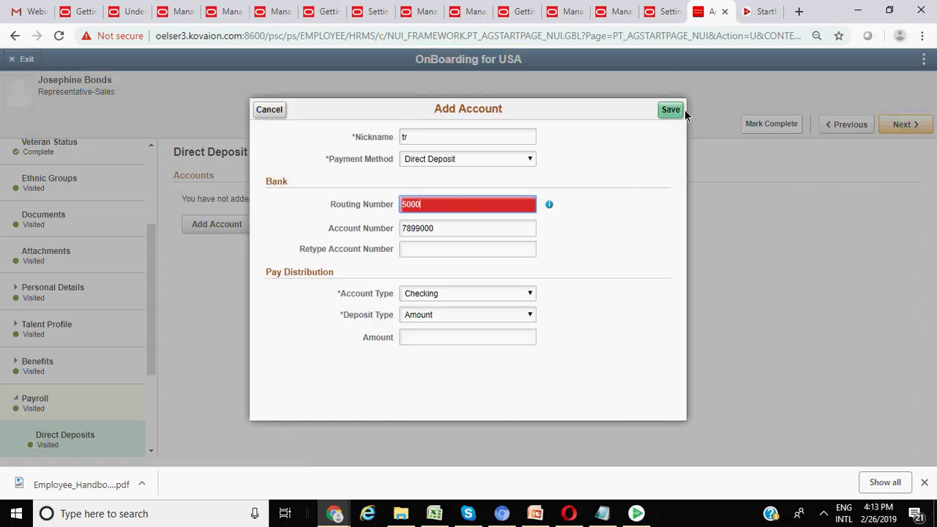
left_click(676, 111)
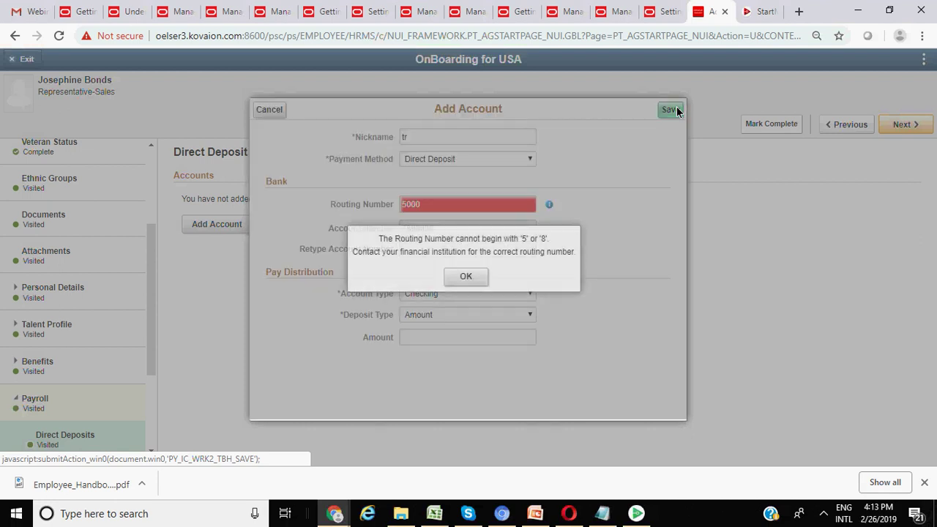
left_click(466, 275)
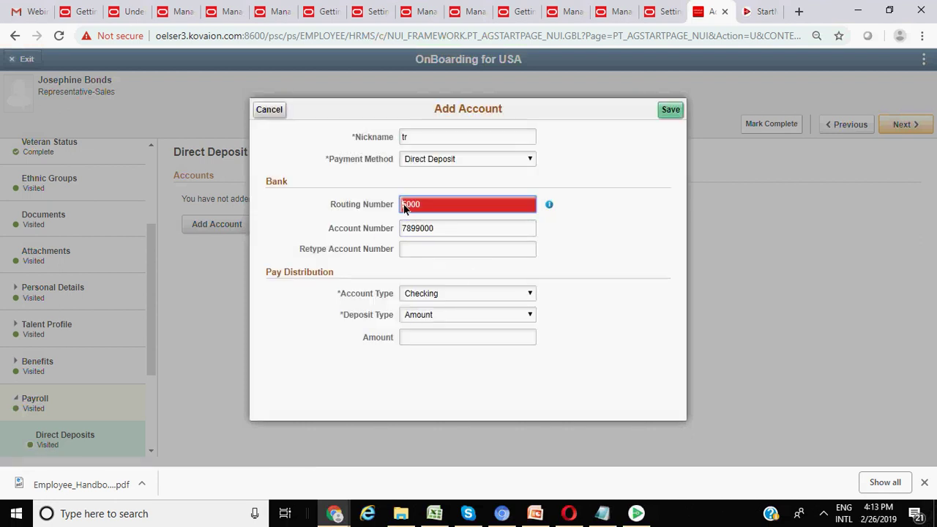
type("1")
left_click(672, 110)
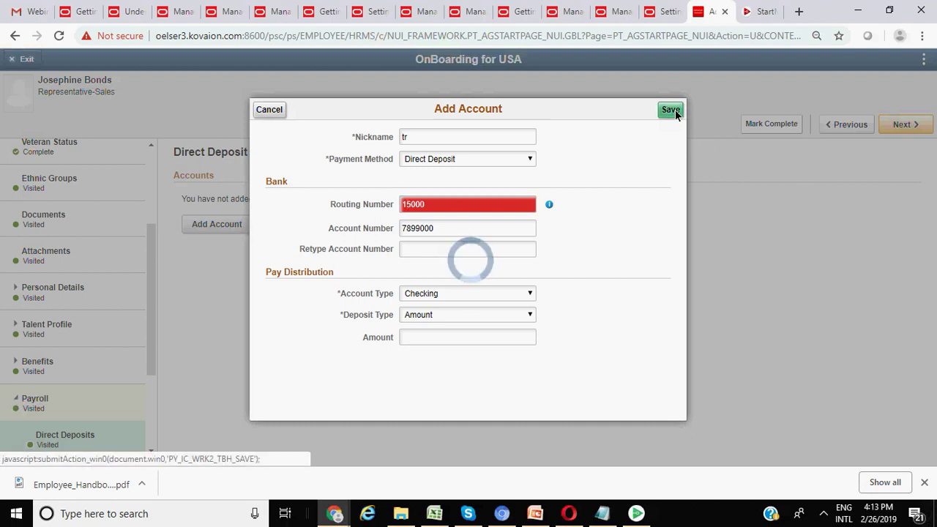
left_click(475, 274)
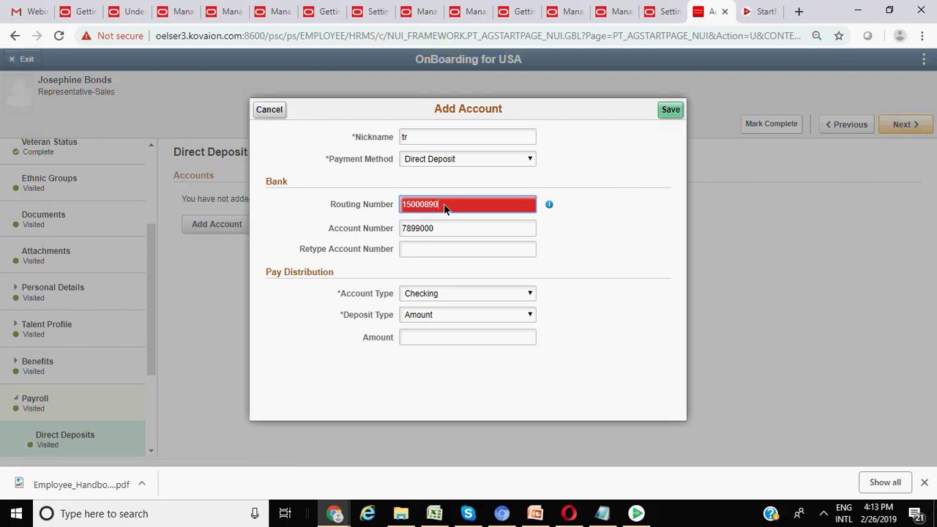
type("0")
left_click_drag(418, 208, 308, 210)
left_click(443, 205)
left_click(672, 111)
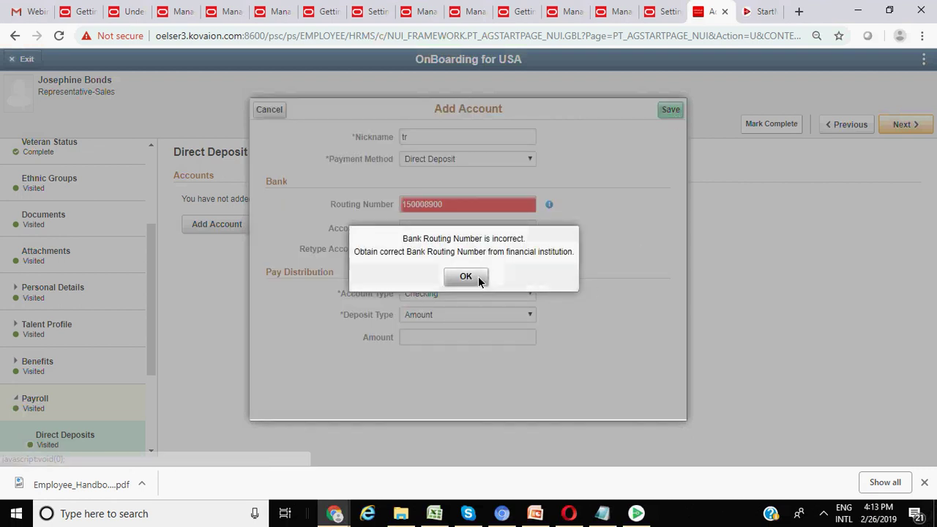
left_click(466, 277)
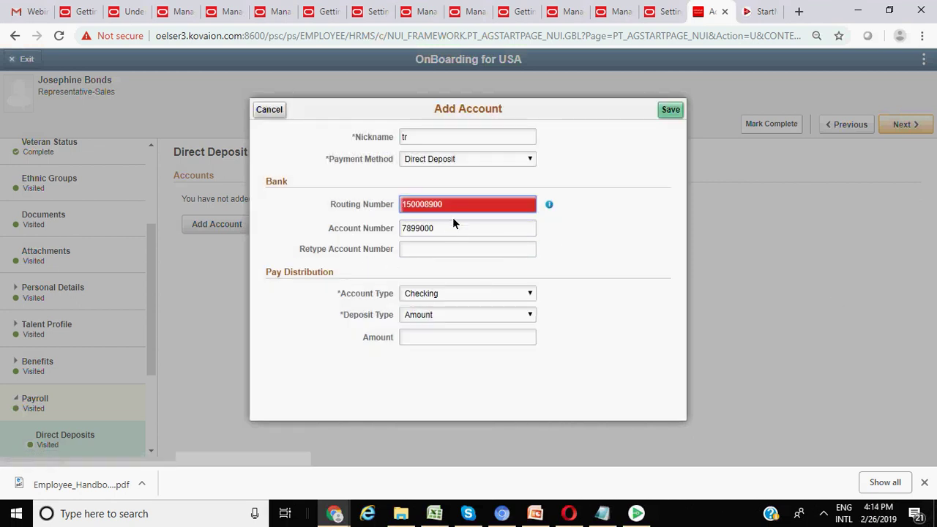
left_click(549, 205)
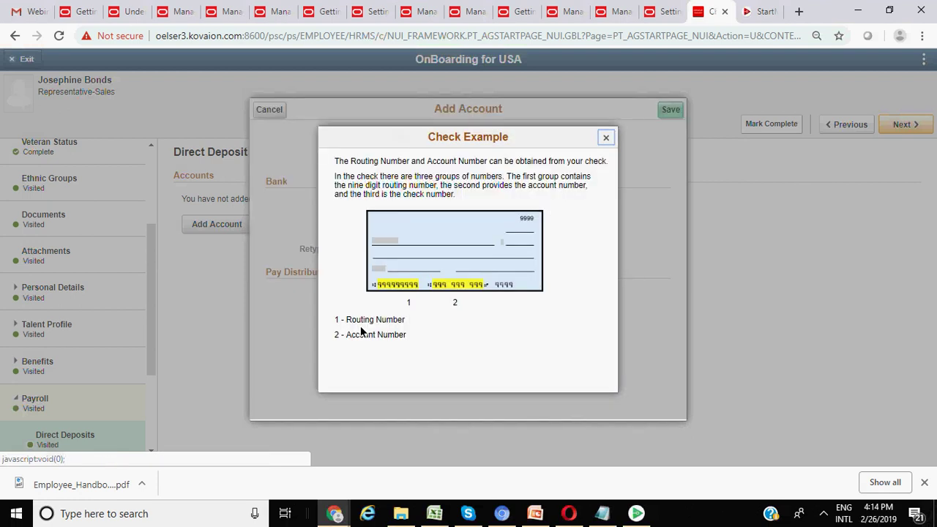
- Switch the 'tr' account to payment method Check with an 8999 Amount deposit and save
left_click(605, 139)
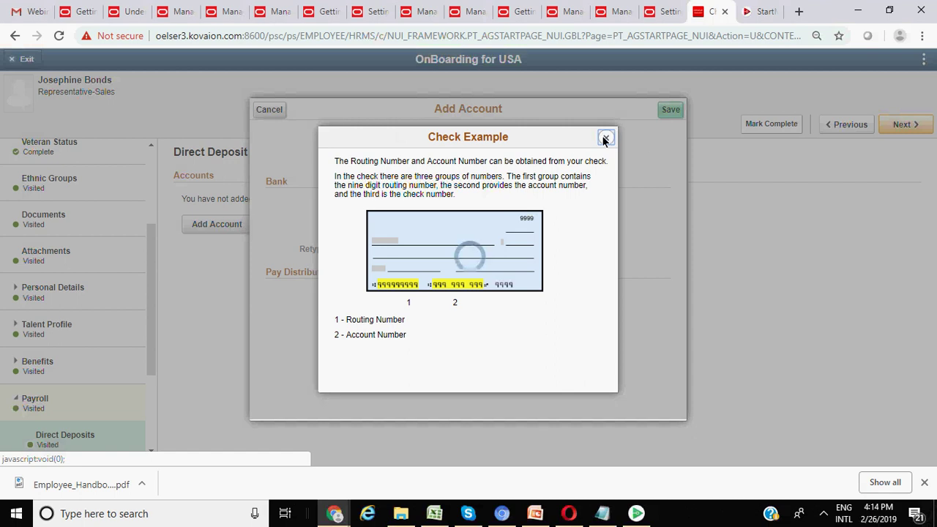
left_click(451, 159)
left_click(443, 172)
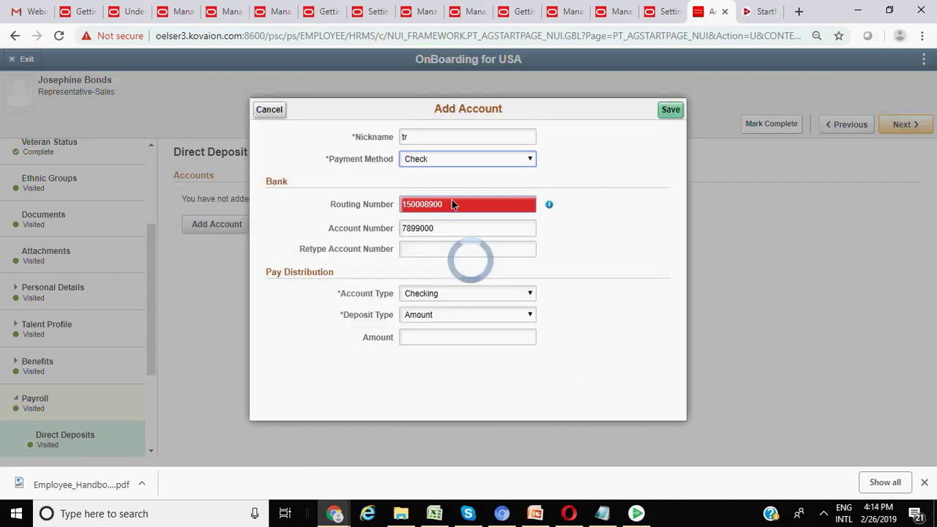
left_click(443, 277)
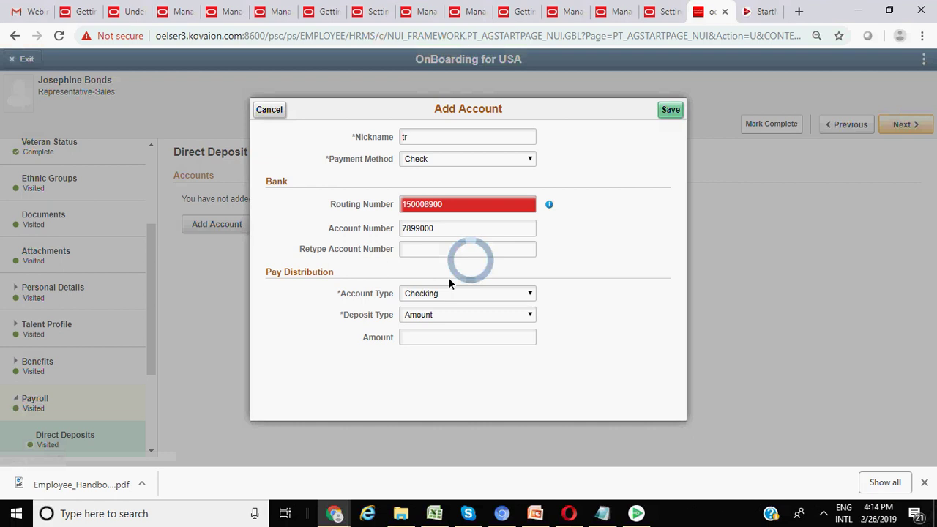
left_click(437, 209)
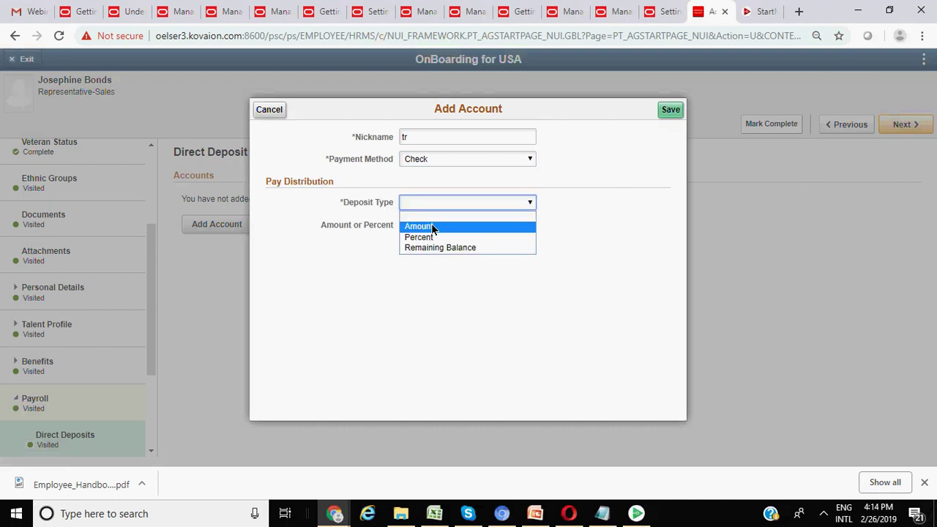
left_click(431, 225)
left_click(422, 227)
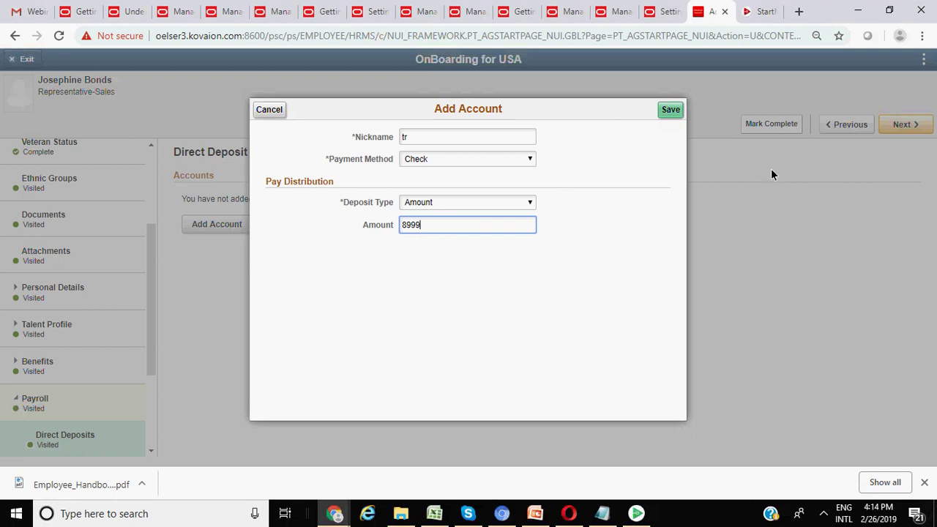
left_click(669, 108)
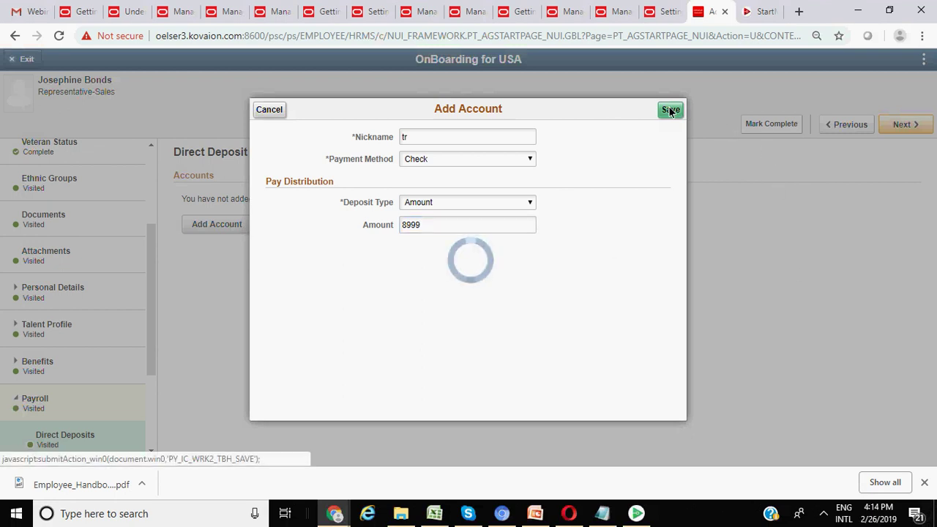
scroll(68, 321, "down", 3)
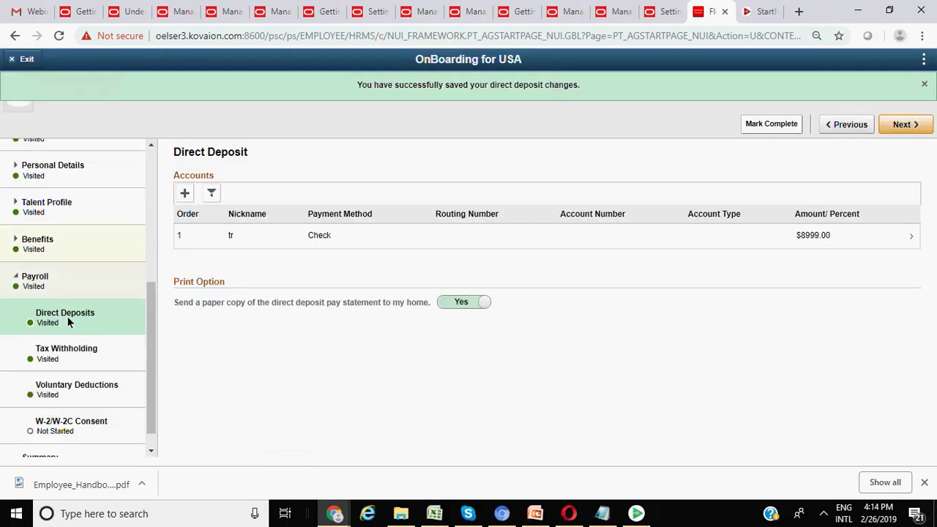
scroll(64, 367, "up", 3)
scroll(66, 351, "down", 3)
- Go from the Tax Withholding task to the empty Voluntary Deductions task
left_click(71, 334)
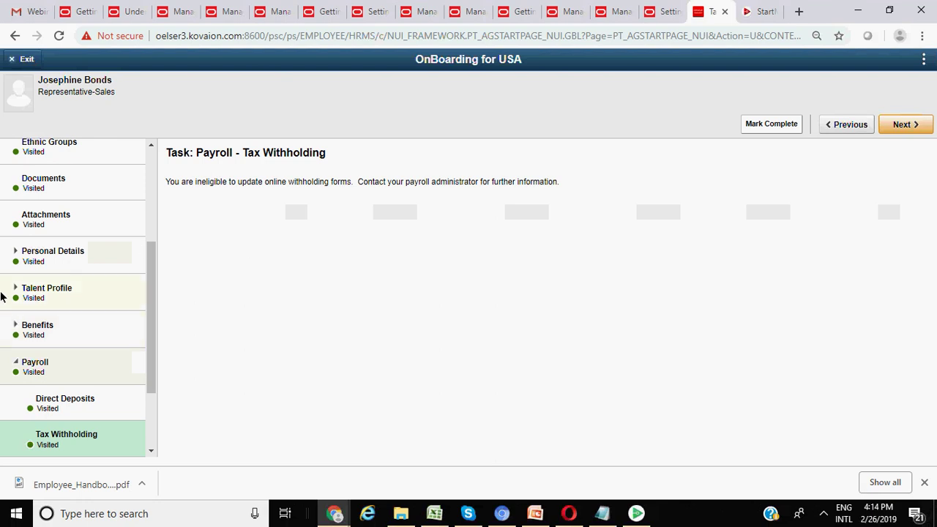
scroll(118, 267, "down", 3)
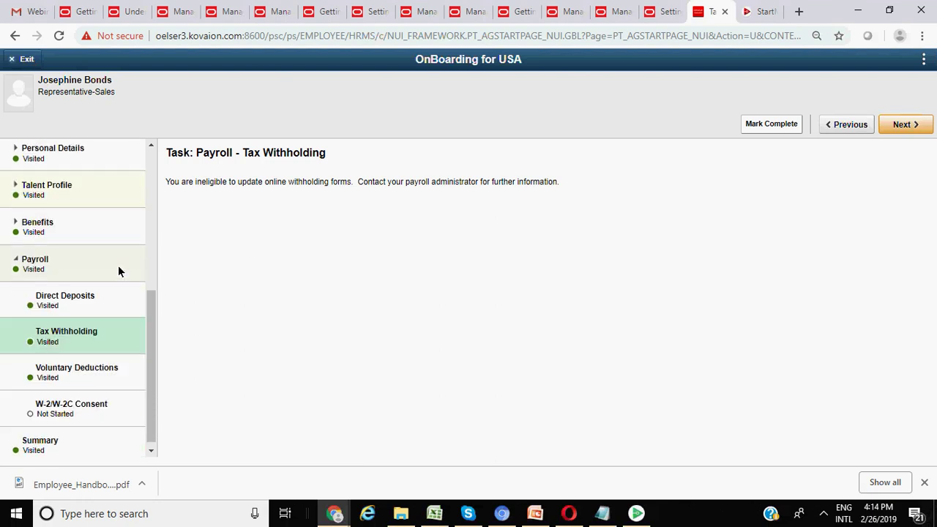
left_click(84, 367)
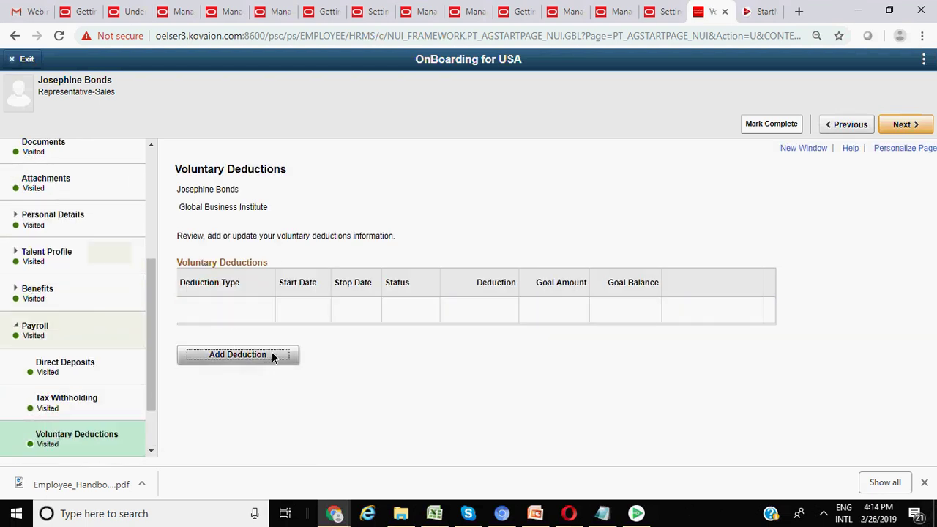
scroll(95, 328, "down", 2)
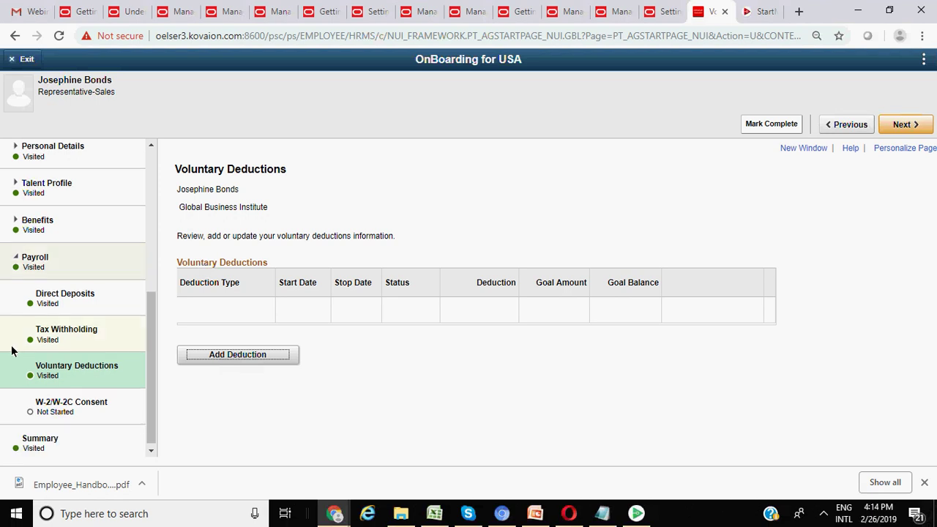
- Start a new Cafeteria Charges voluntary deduction as a flat Amount of $7.00
left_click(231, 358)
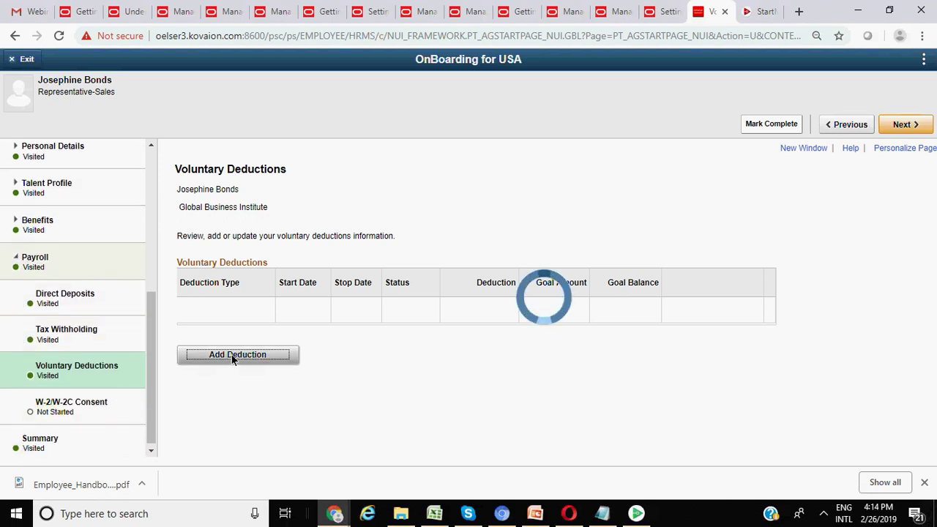
left_click(634, 246)
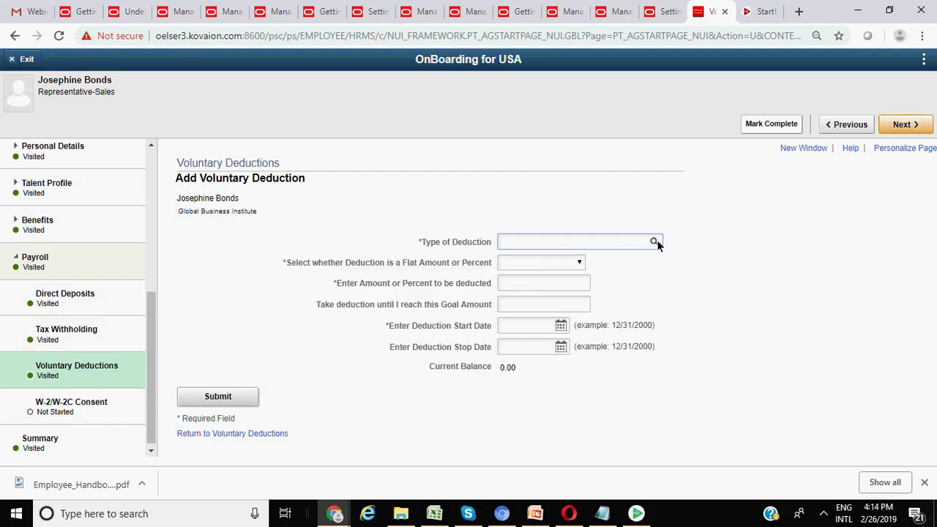
left_click(655, 243)
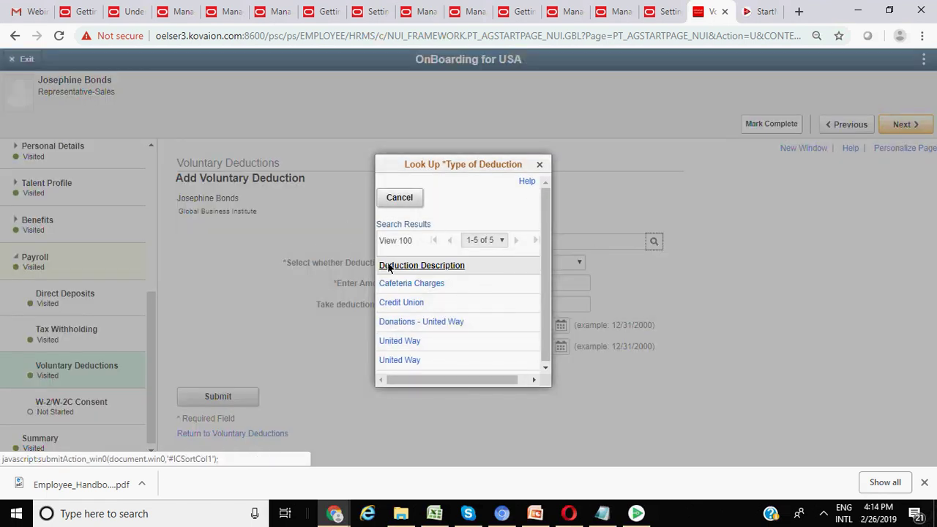
left_click(411, 283)
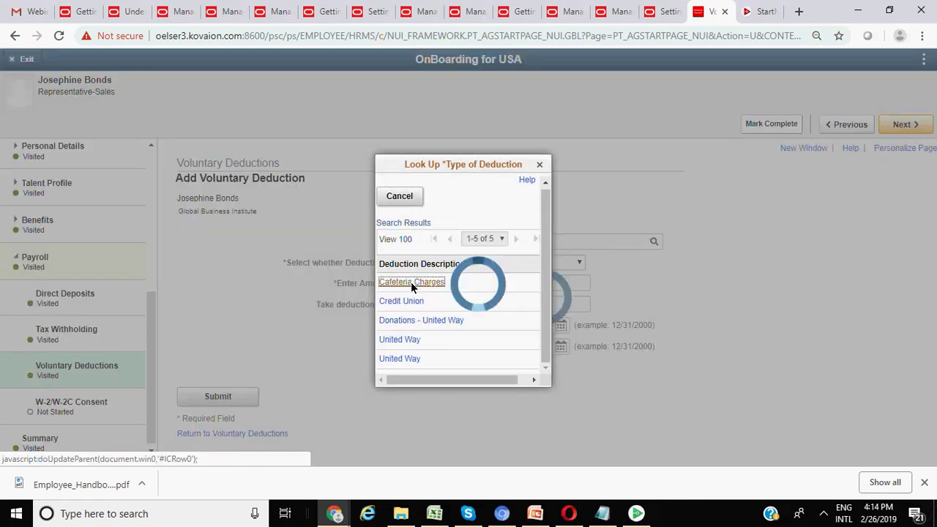
left_click(563, 265)
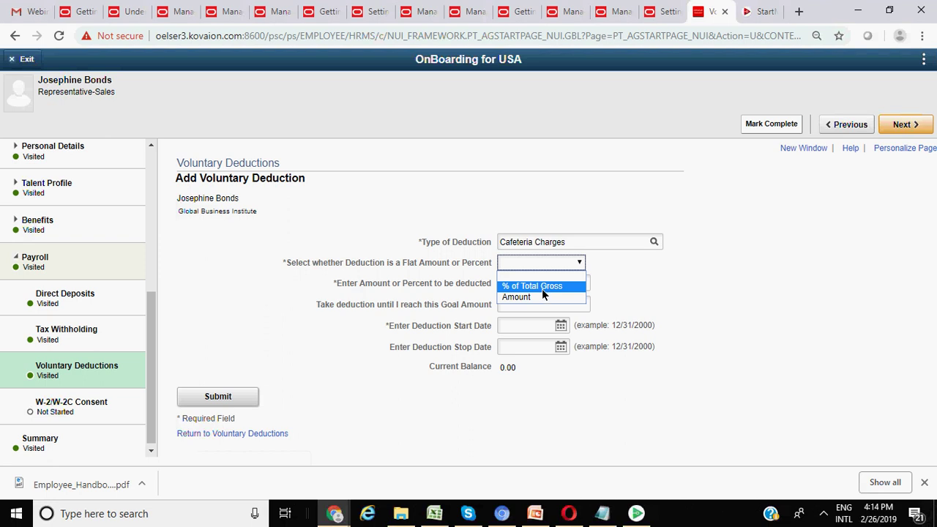
left_click(542, 289)
left_click(541, 267)
left_click(528, 296)
left_click(524, 284)
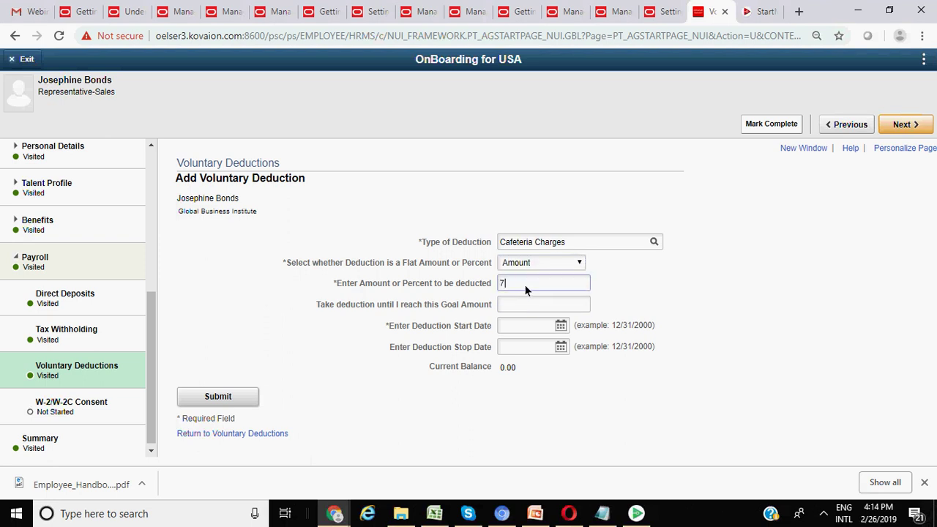
- Set the deduction to run from 02/28/2019 to 02/27/2020 and submit it
left_click(562, 326)
left_click(640, 398)
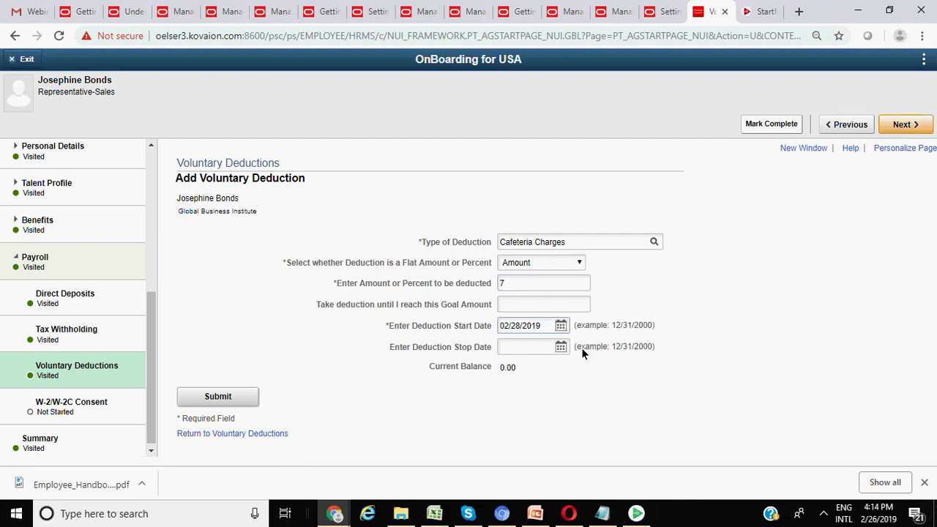
left_click(562, 346)
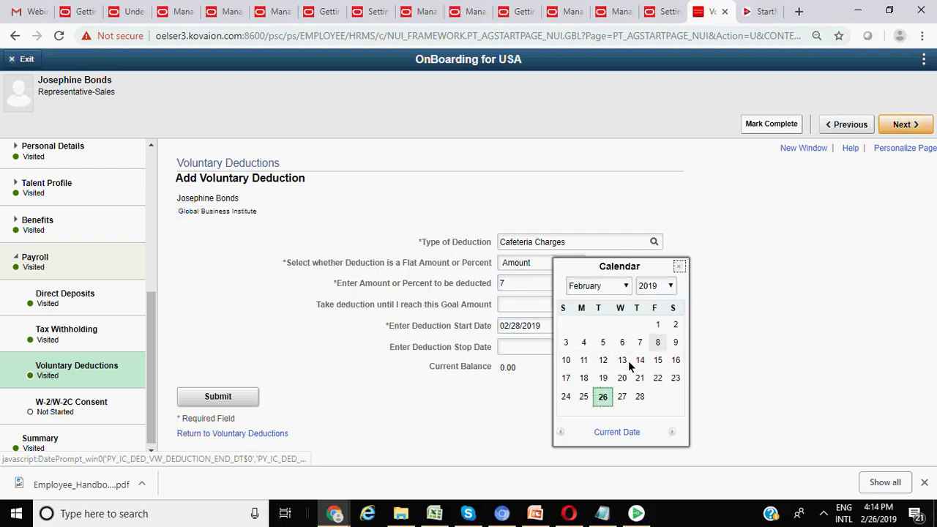
left_click(676, 286)
left_click(656, 261)
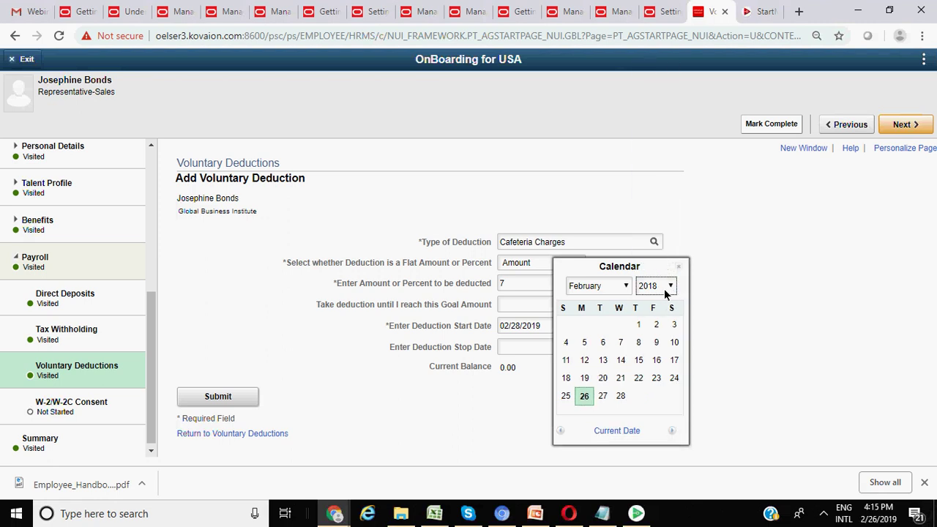
left_click(667, 286)
scroll(658, 266, "down", 4)
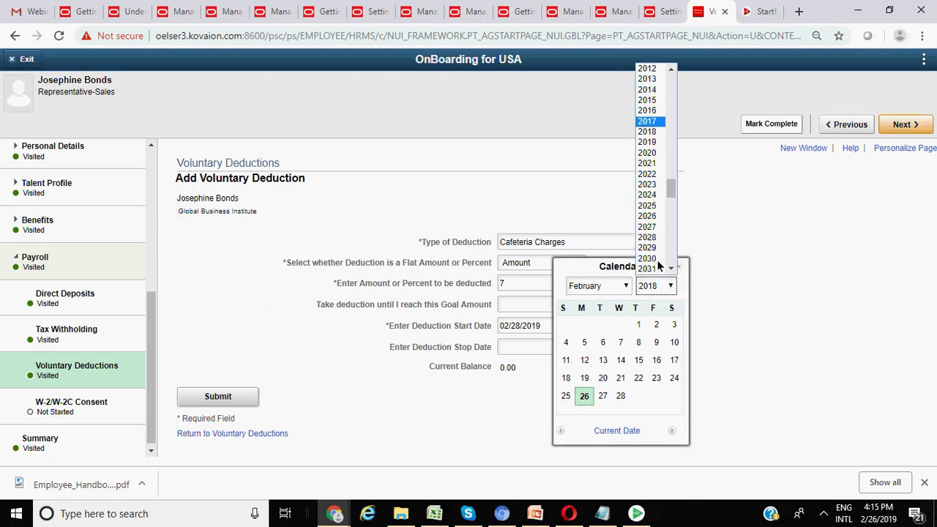
left_click(647, 153)
left_click(641, 400)
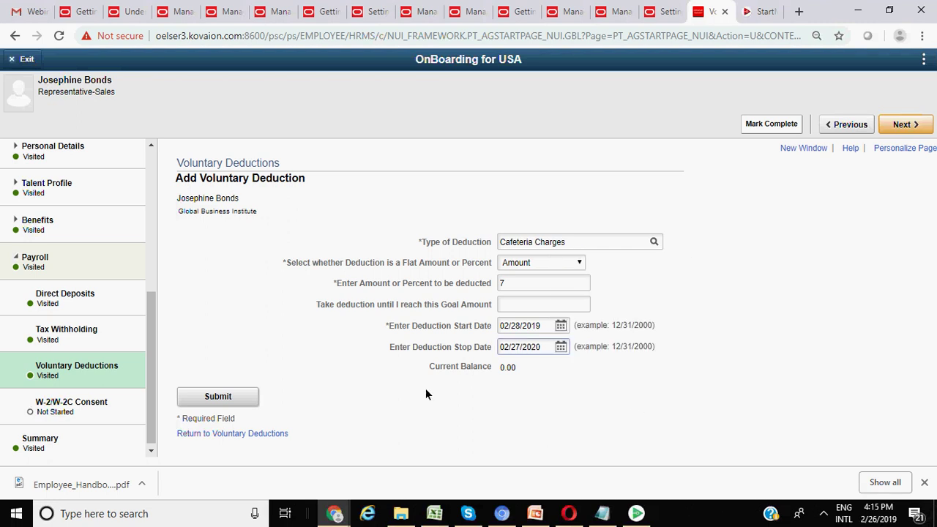
left_click(218, 397)
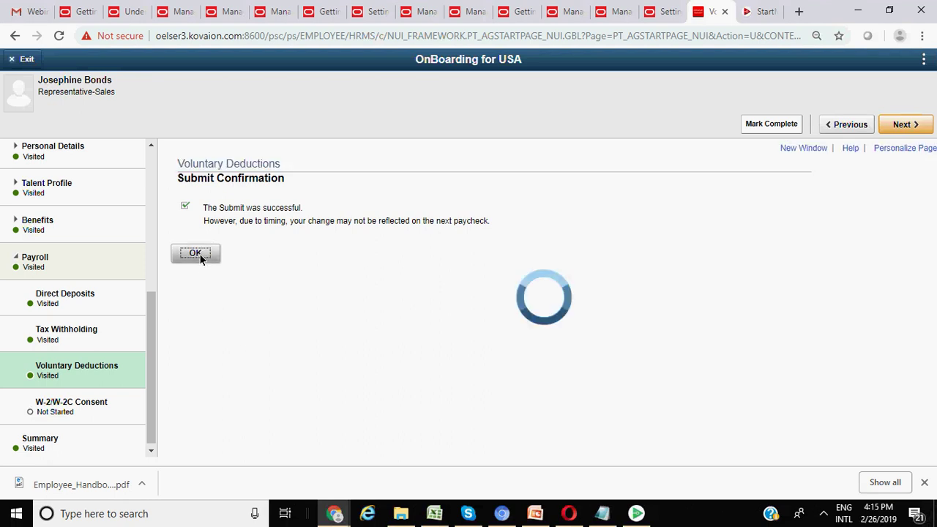
- View the Payroll W-2/W-2C Consent task and its not-eligible message
left_click(103, 398)
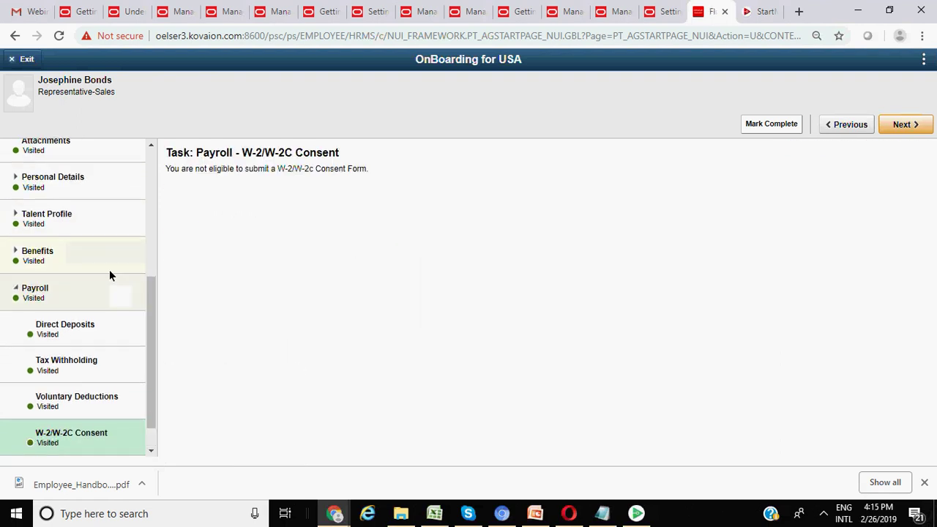
scroll(101, 267, "up", 5)
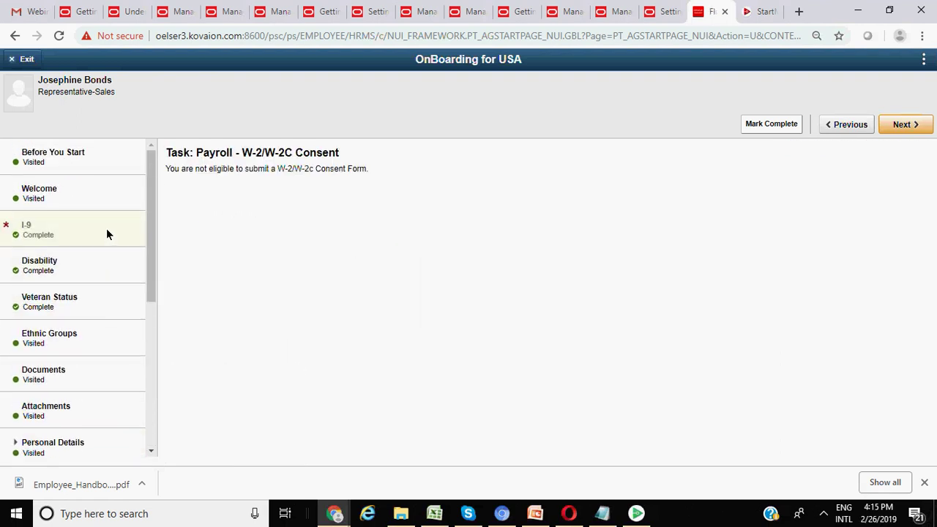
scroll(105, 229, "down", 4)
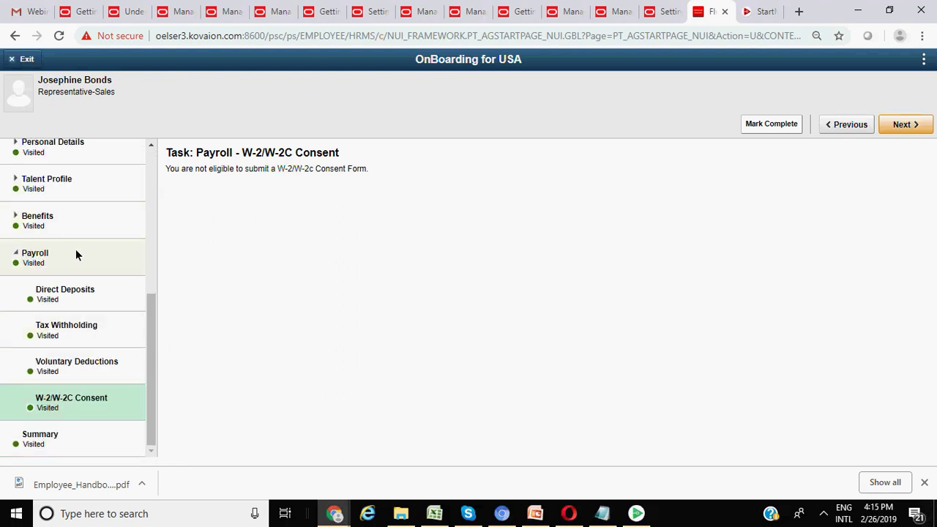
scroll(73, 196, "up", 5)
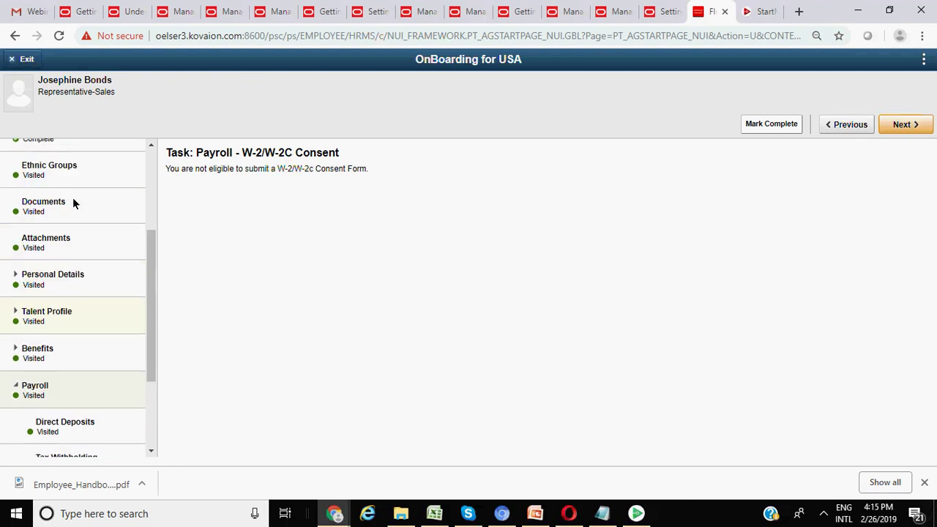
scroll(75, 201, "down", 5)
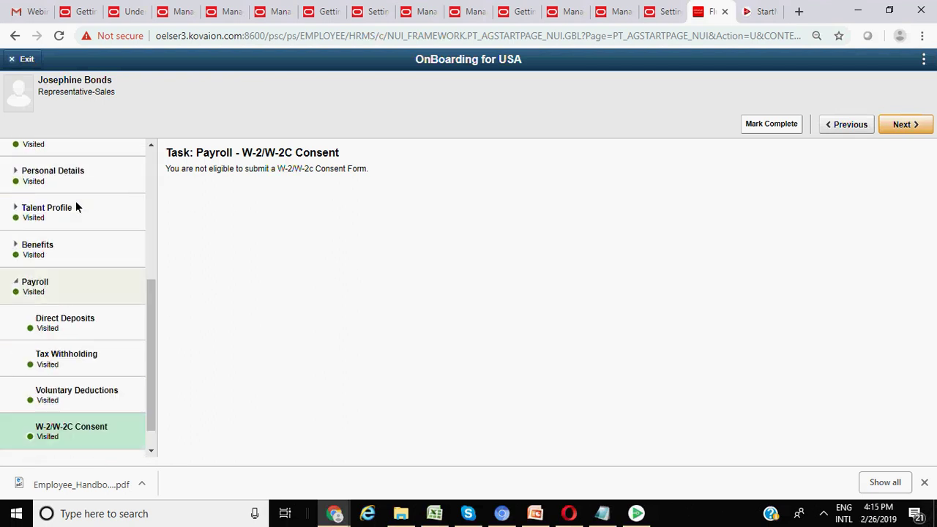
- Review the Summary of onboarding steps and complete the OnBoarding for USA guide
left_click(69, 437)
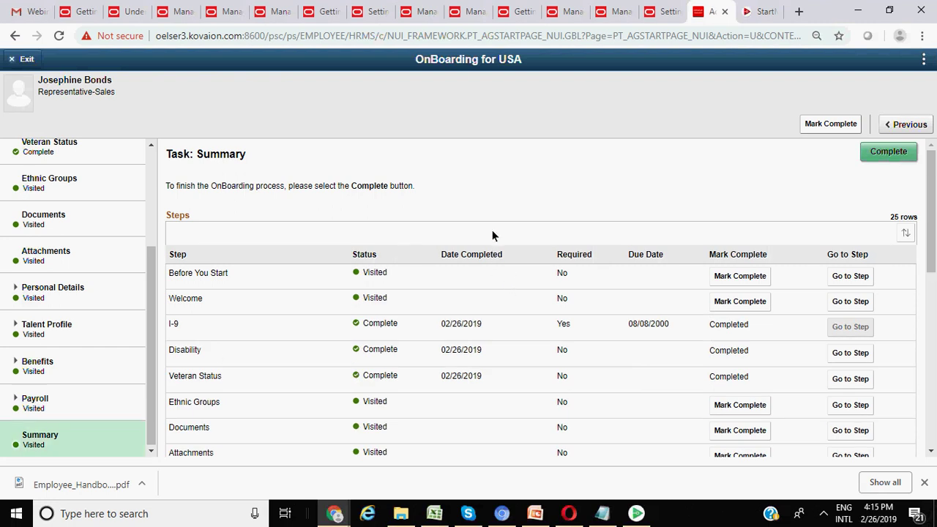
scroll(492, 234, "down", 3)
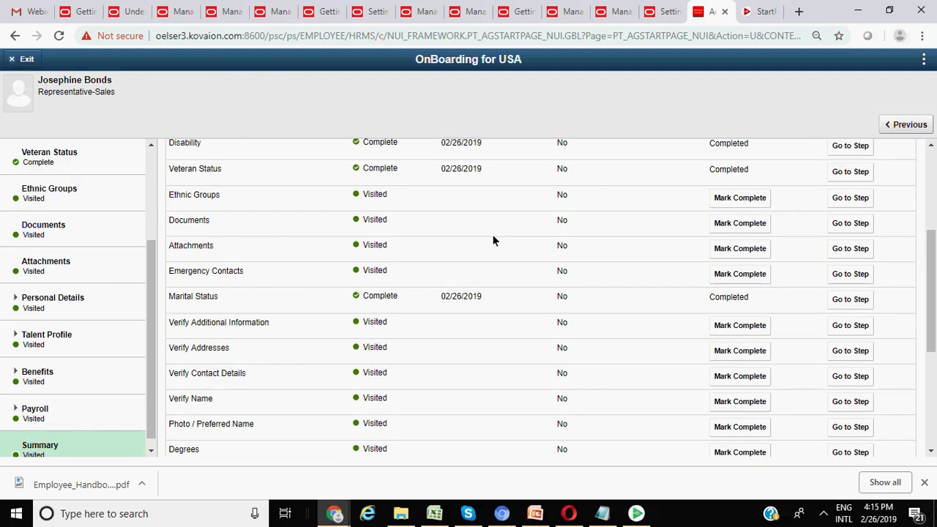
scroll(493, 240, "down", 3)
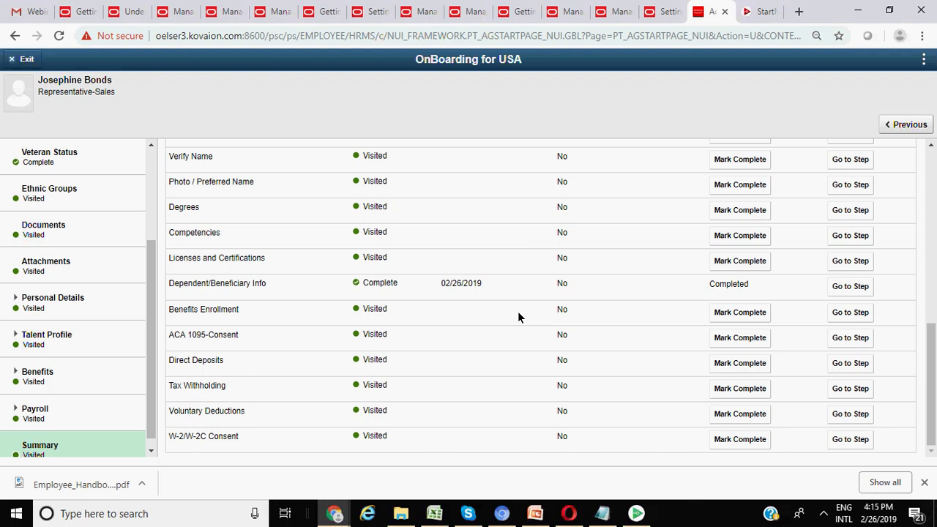
scroll(518, 317, "up", 6)
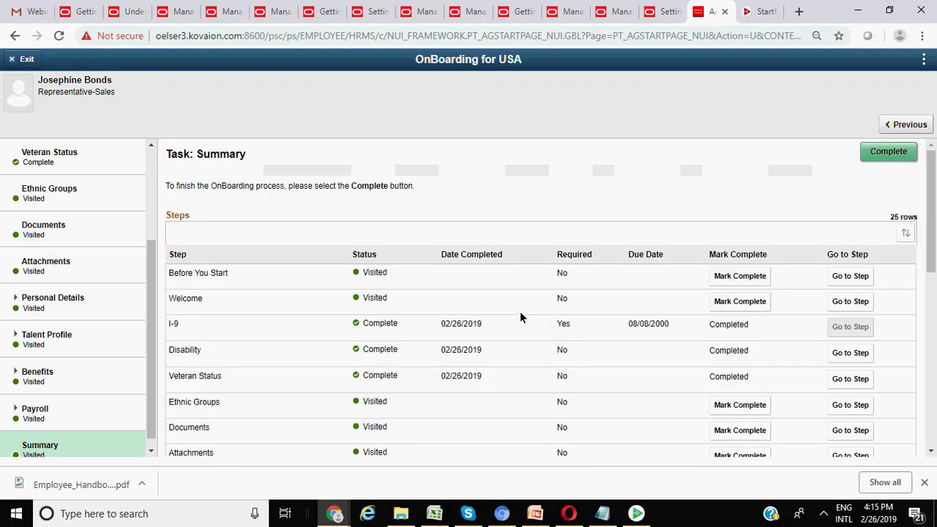
scroll(522, 314, "down", 3)
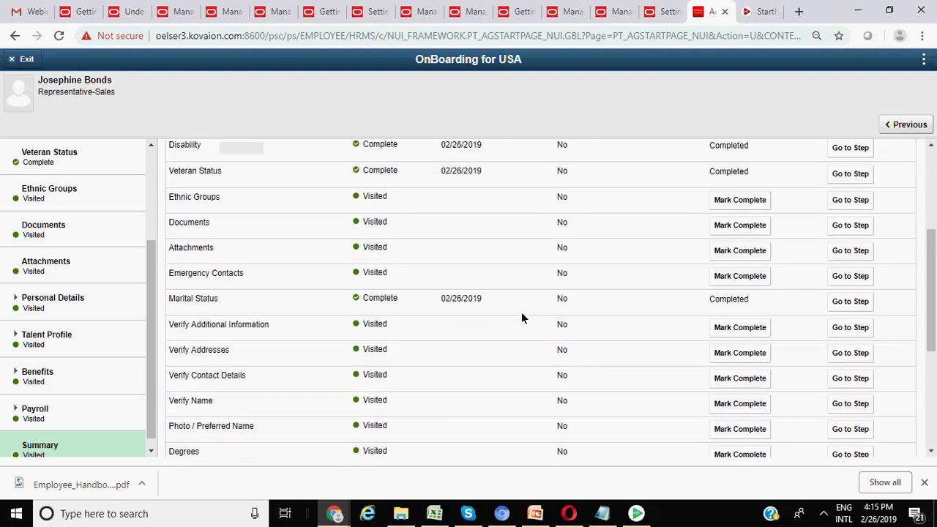
scroll(522, 312, "up", 3)
left_click(890, 152)
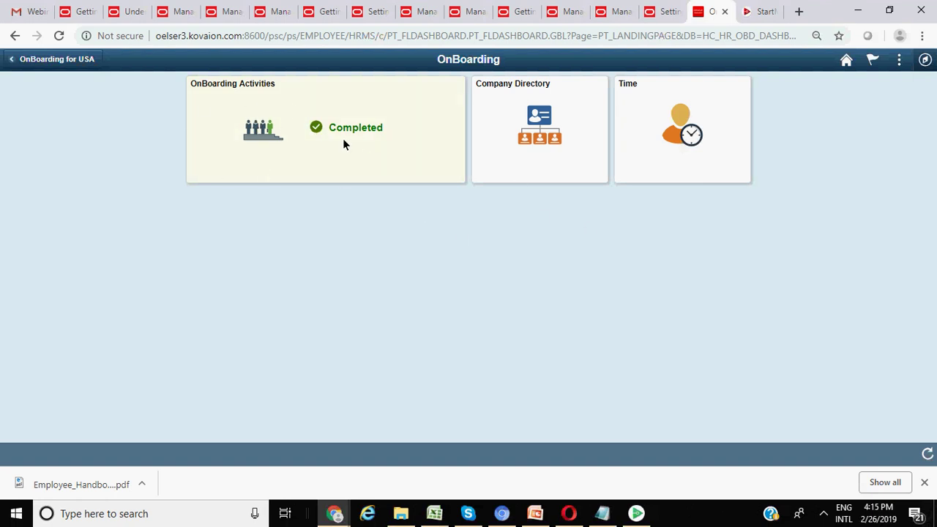
- Reopen OnBoarding Activities to see its already-completed message, then browse and close the NavBar Navigator
left_click(333, 115)
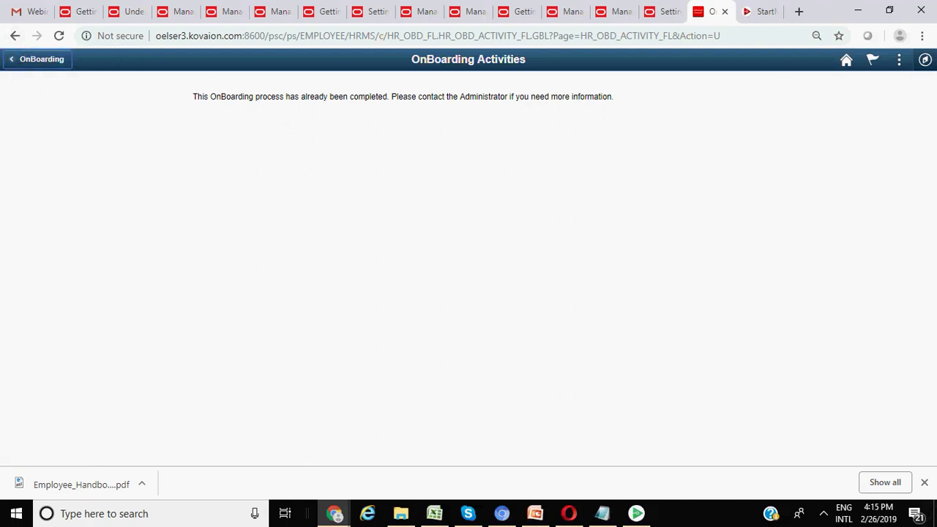
left_click(926, 61)
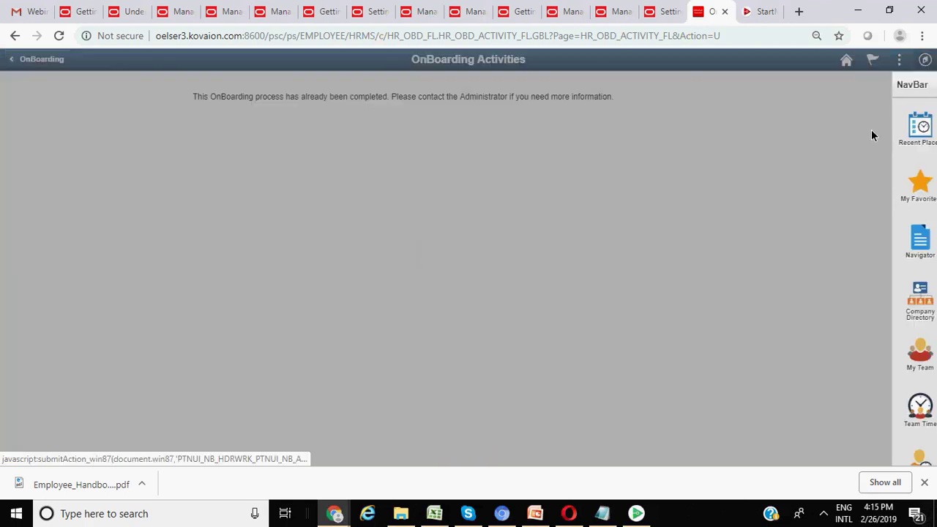
left_click(905, 243)
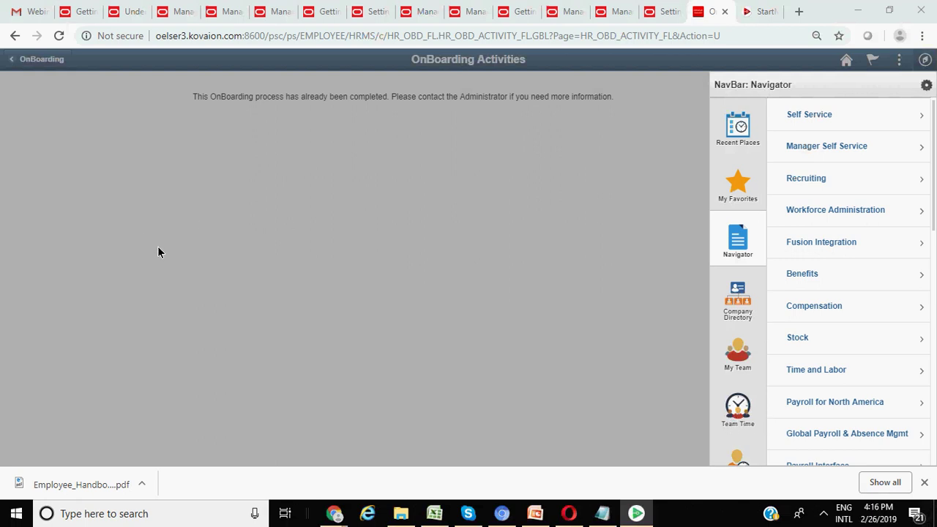
left_click(479, 183)
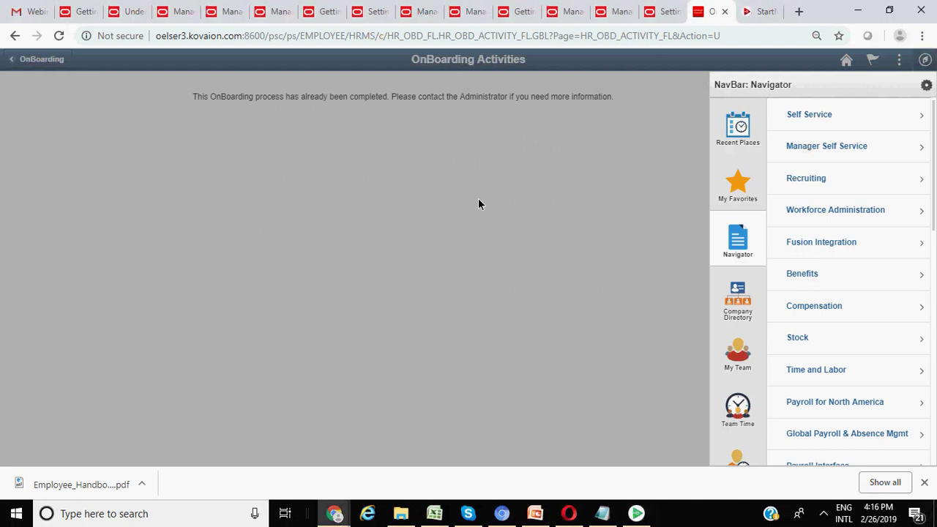
left_click(478, 204)
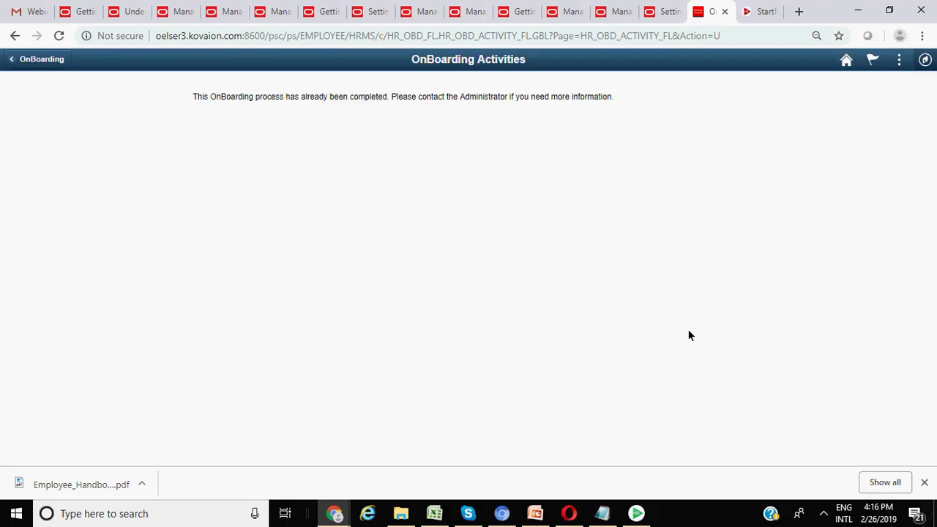
- Return to the Manager Self Service homepage showing Approvals (10) and Team Time tiles
left_click(847, 60)
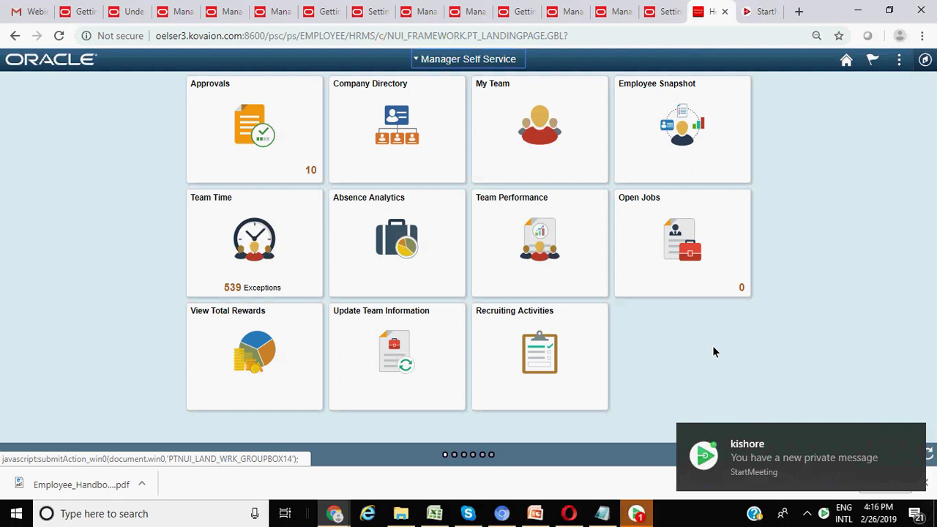
left_click(640, 514)
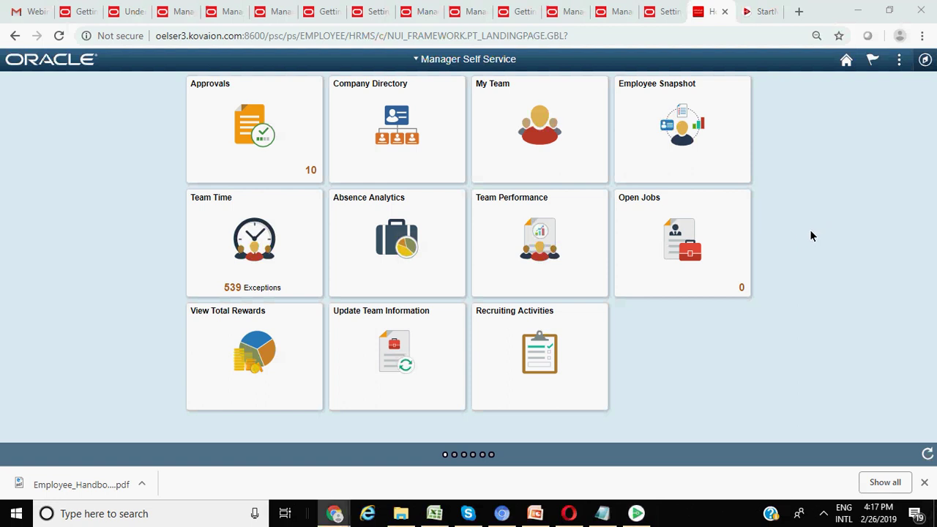
left_click(926, 60)
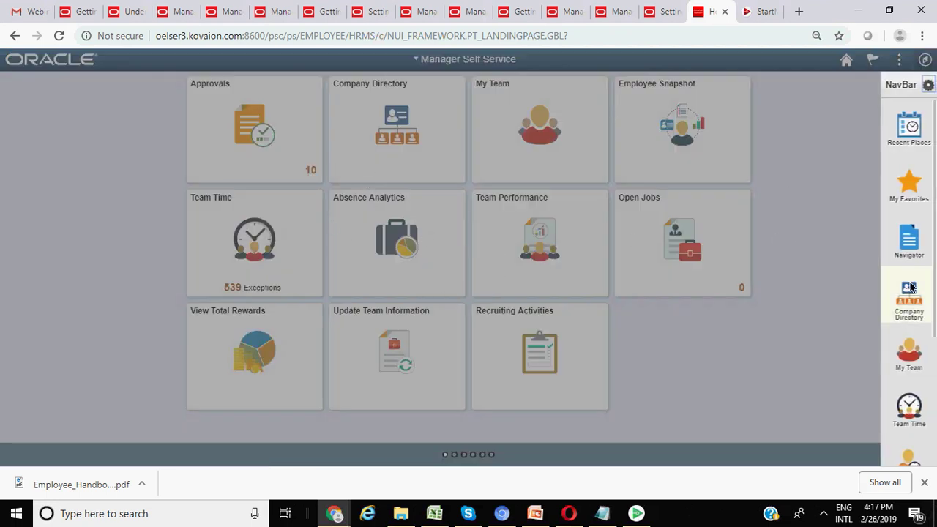
left_click(910, 242)
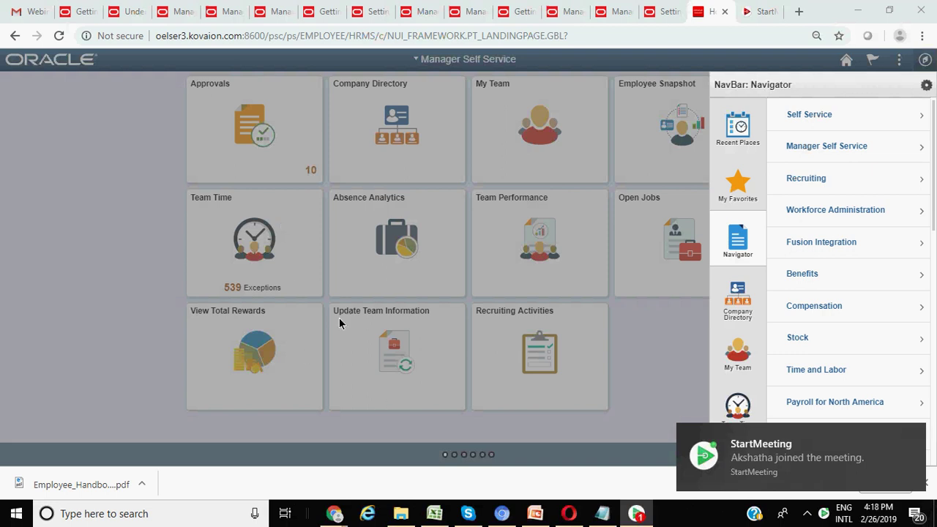
left_click(621, 320)
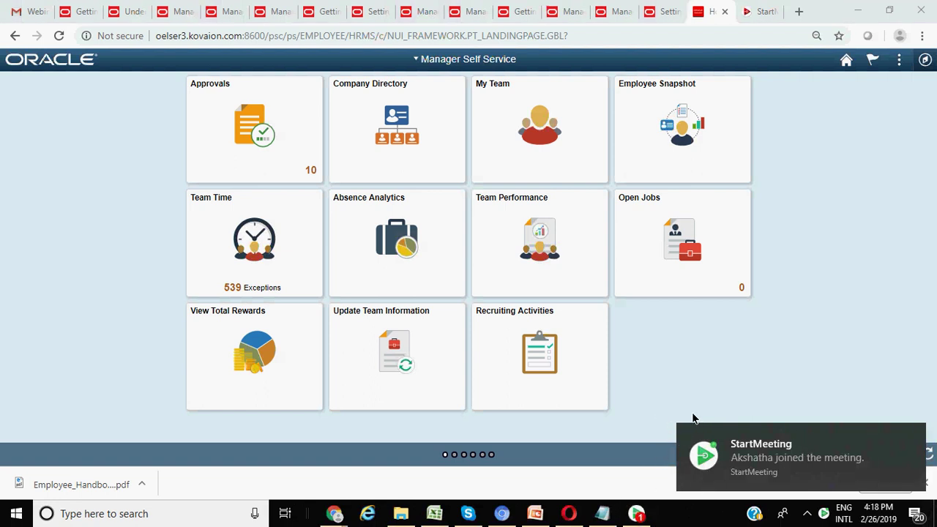
left_click(914, 436)
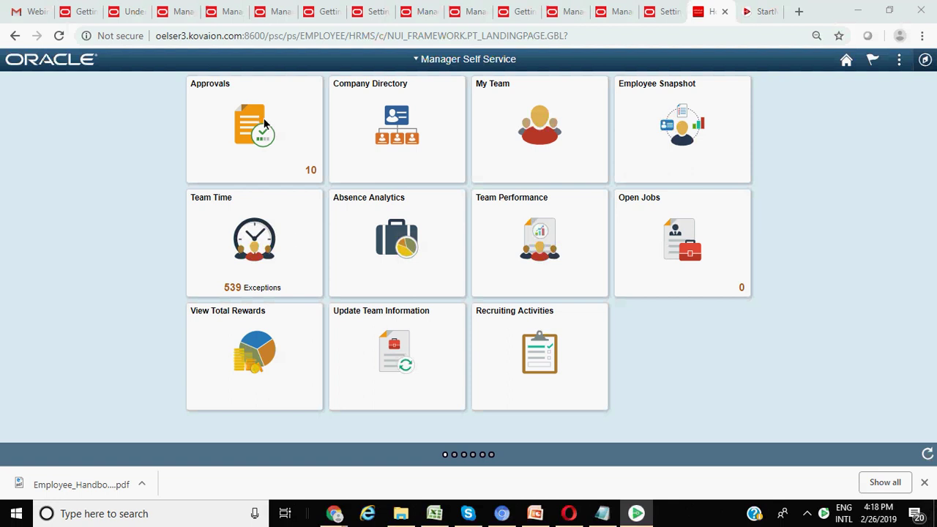
- Open the NavBar's Navigator listing Self Service, Manager Self Service, Recruiting and Payroll areas
left_click(851, 320)
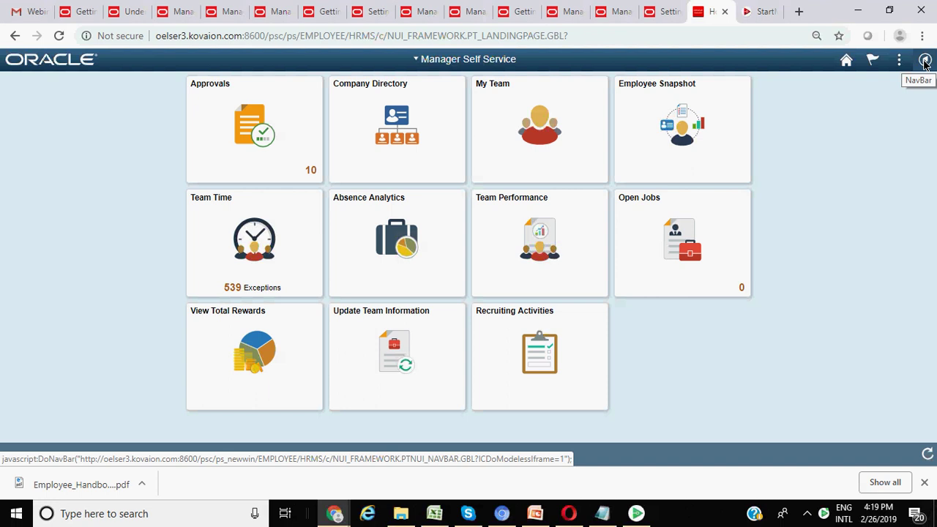
left_click(925, 62)
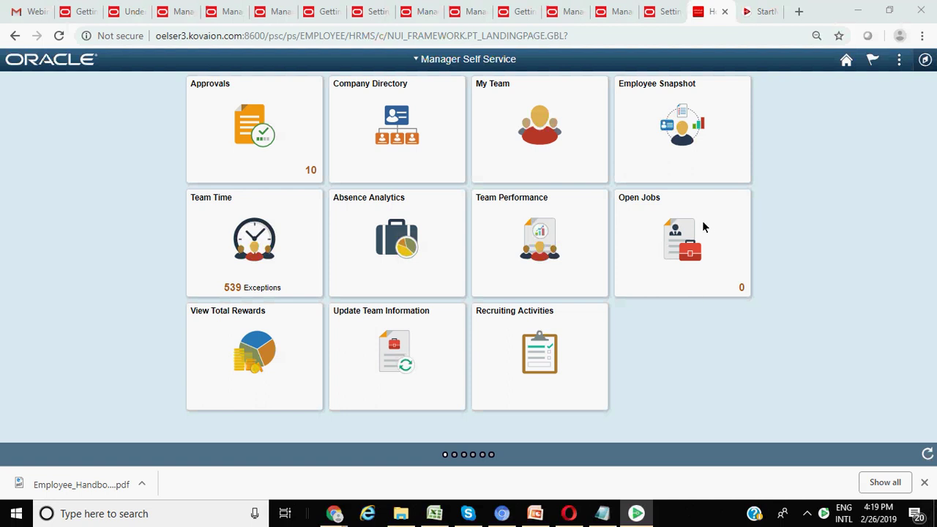
left_click(925, 60)
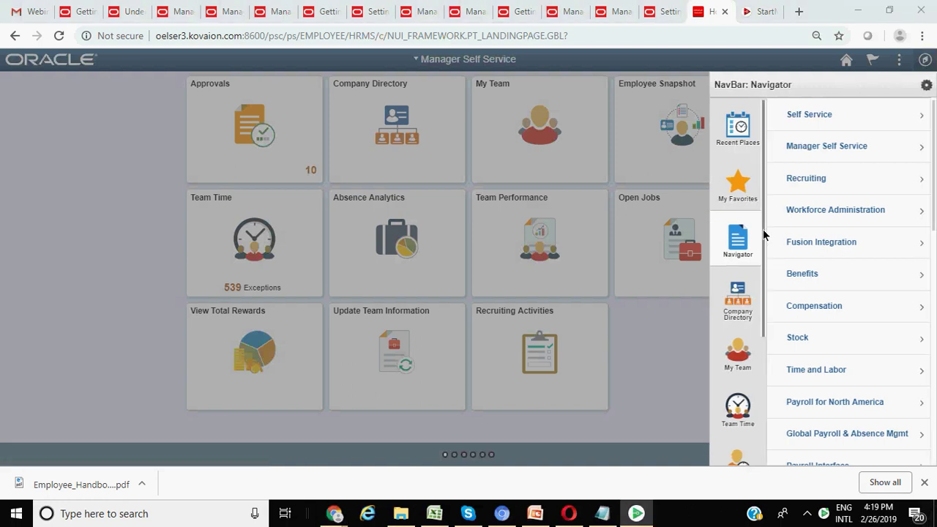
- Open Categories from My Favorites and search to list HRADMIN, LIFEEVENT, ONBOARDING and others
left_click(741, 204)
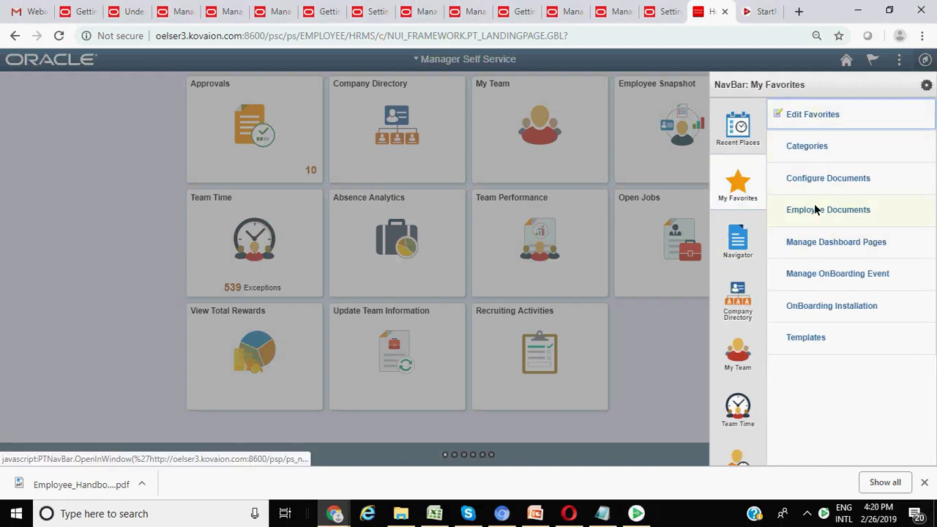
left_click(813, 148)
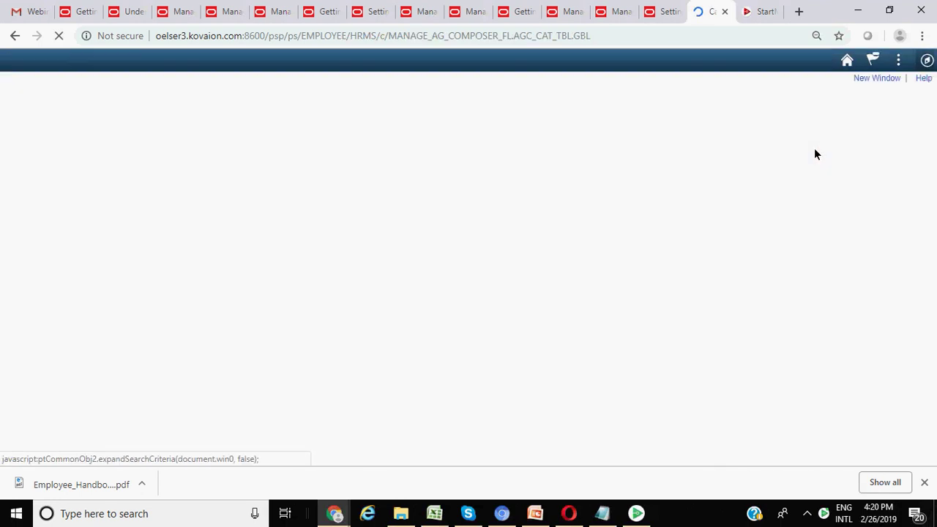
left_click(26, 251)
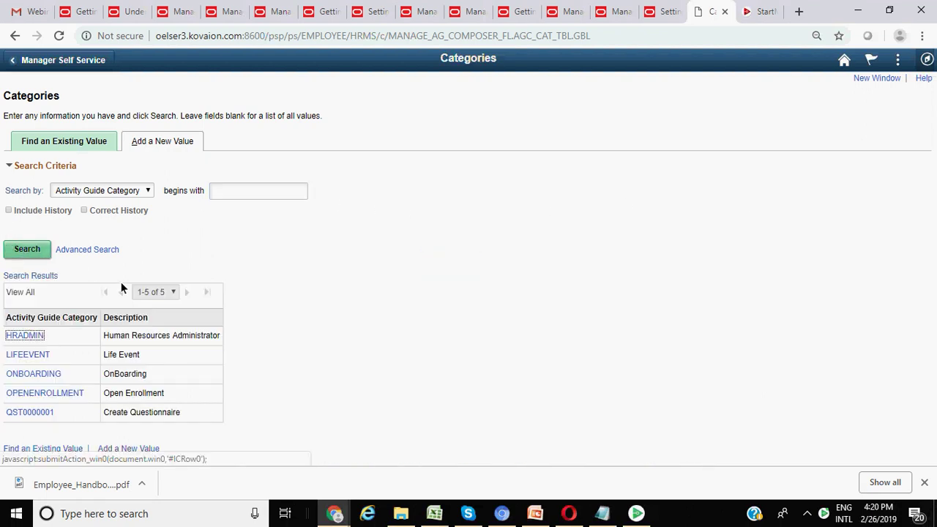
- Open the ONBOARDING category on its Steps tab at step ACA_1095_CONSEN
left_click(33, 374)
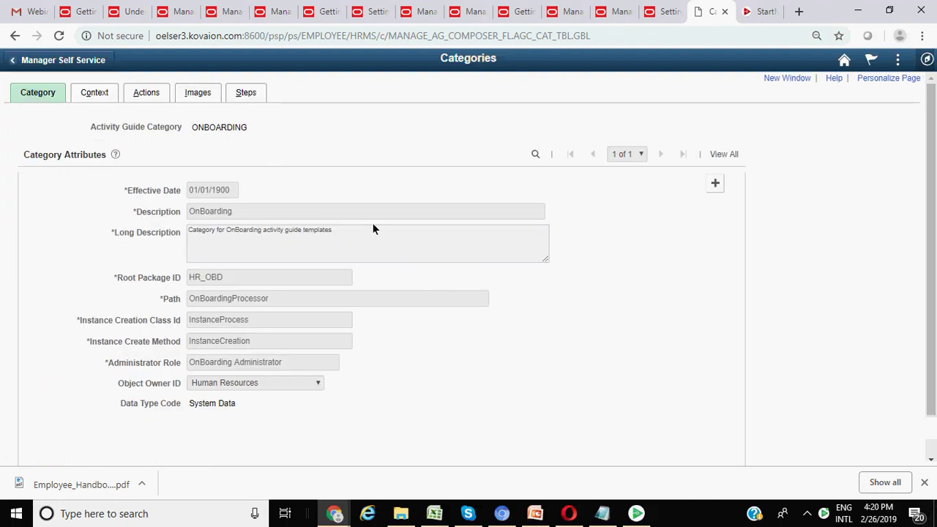
left_click(239, 94)
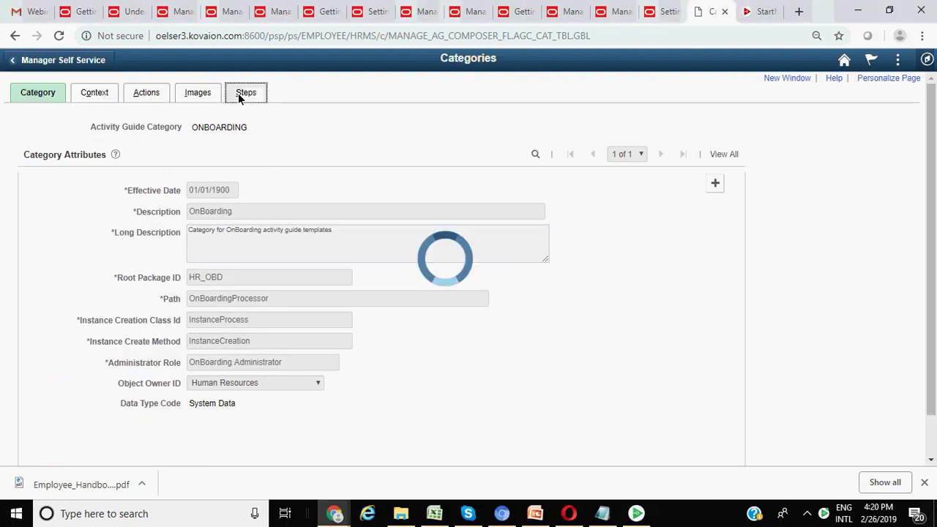
scroll(262, 254, "down", 3)
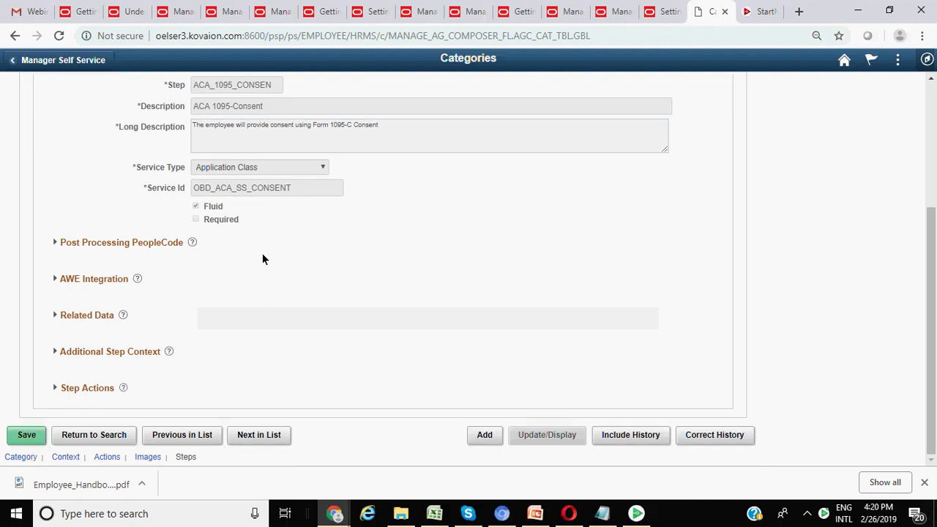
- Expand the step's actions, Related Data, Post Processing PeopleCode and AWE Integration sections and review them
left_click(53, 389)
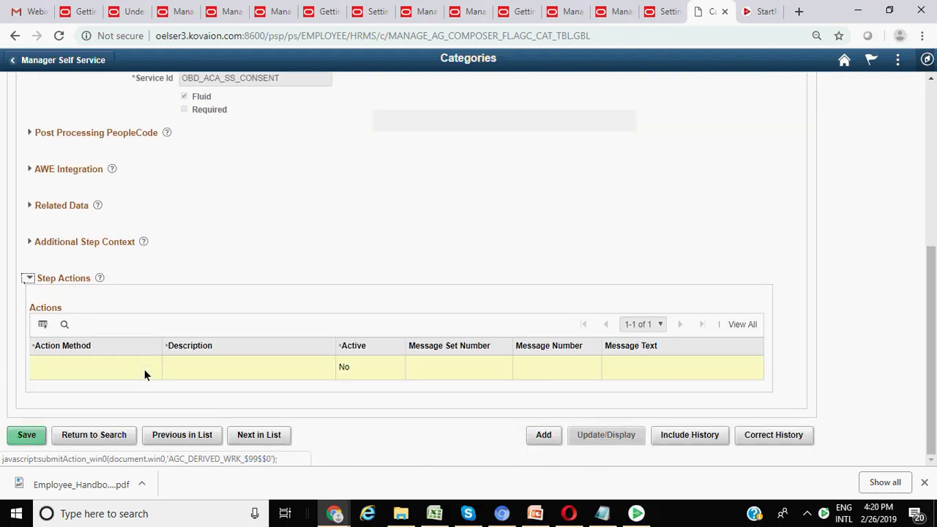
left_click(32, 344)
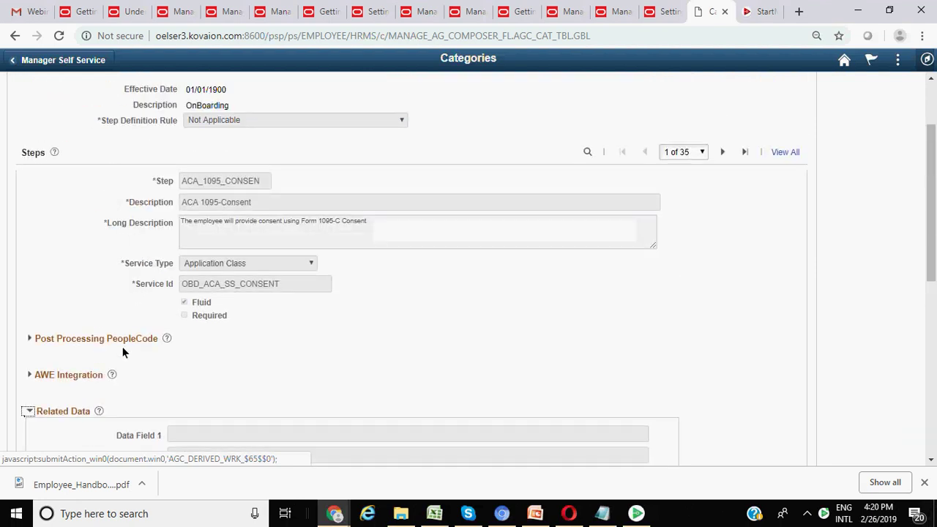
left_click(28, 338)
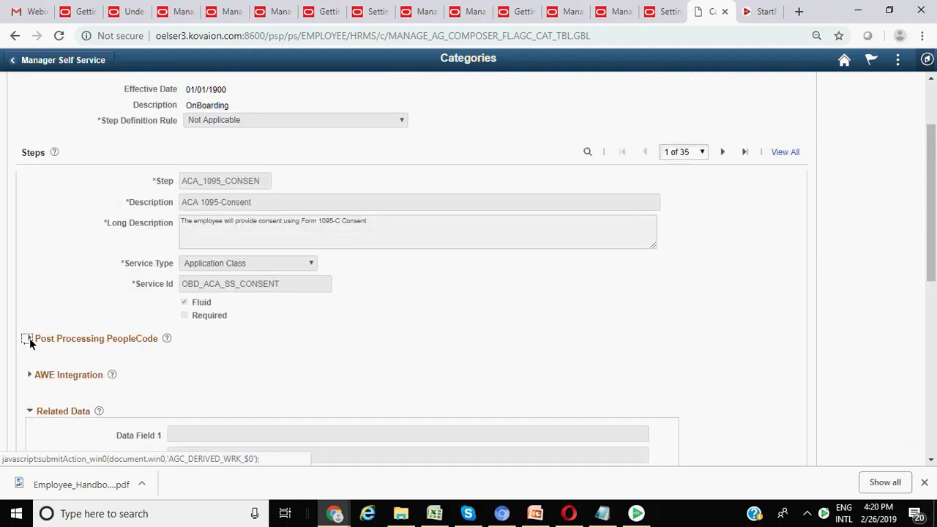
scroll(82, 344, "down", 3)
left_click(29, 268)
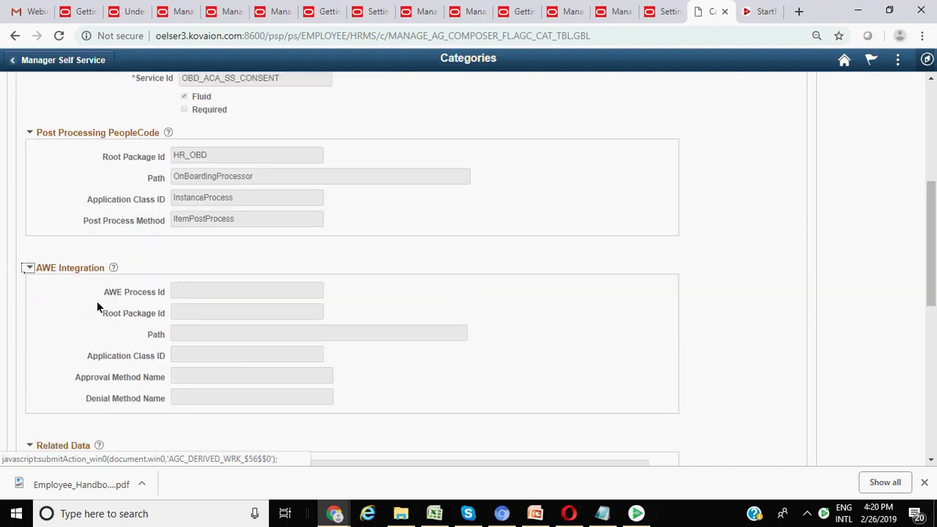
scroll(97, 301, "down", 4)
scroll(103, 322, "down", 2)
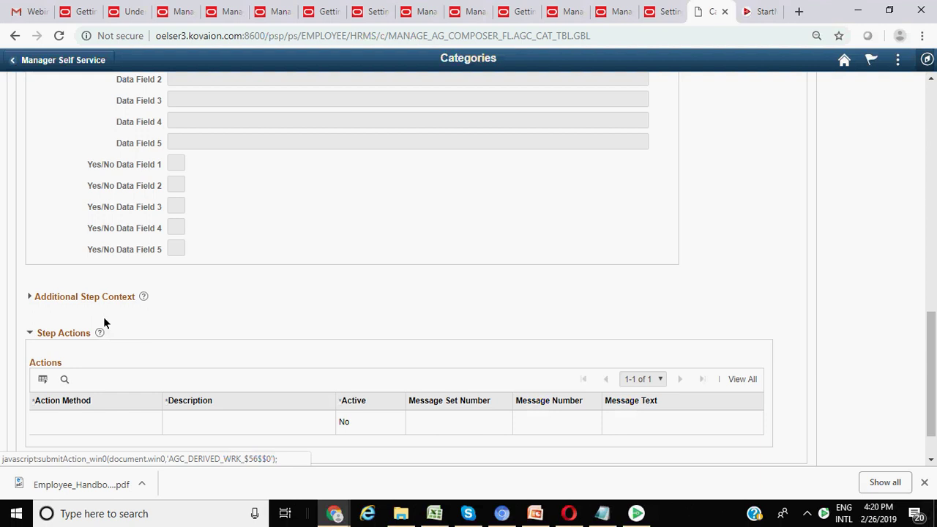
scroll(104, 317, "down", 1)
scroll(103, 316, "up", 4)
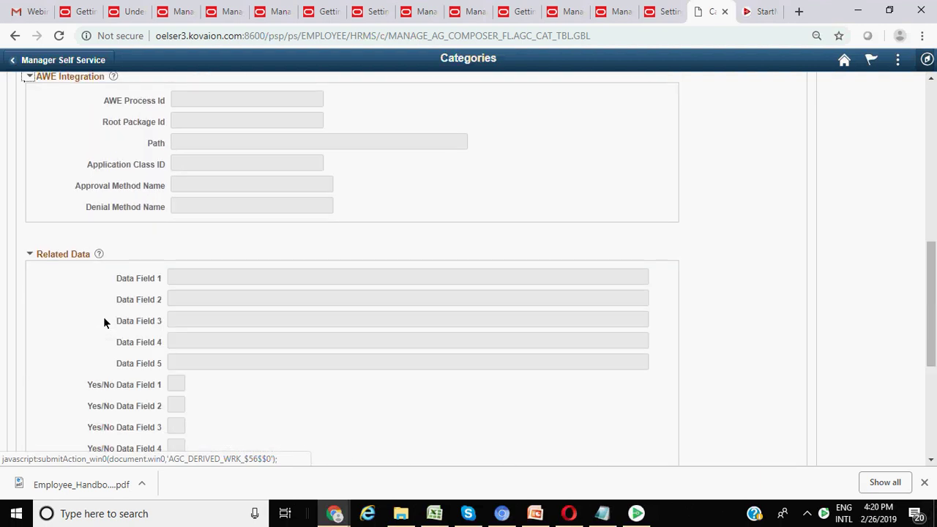
scroll(103, 321, "up", 6)
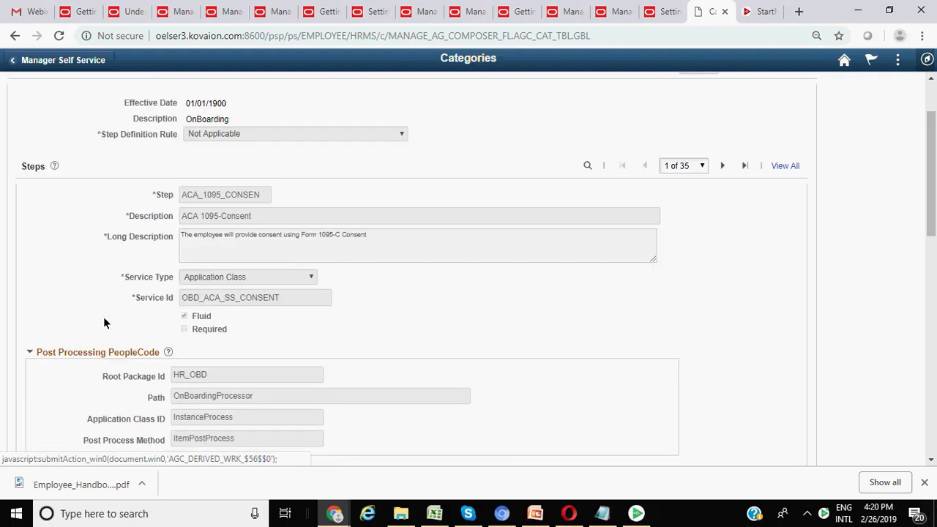
scroll(103, 317, "up", 2)
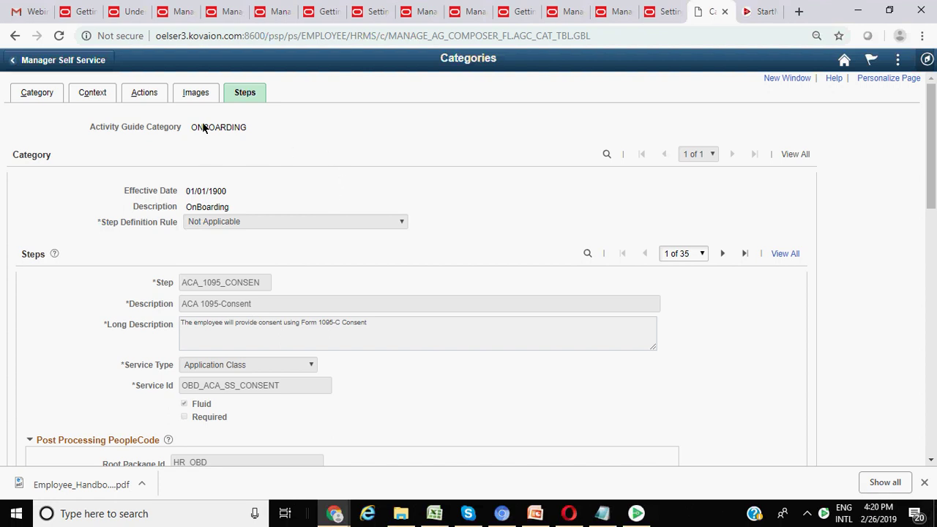
- Browse the ONBOARDING category's Context and Actions tabs, ending on Images with EMPLOYEEPHOTO via getEmployeePhoto
left_click(99, 98)
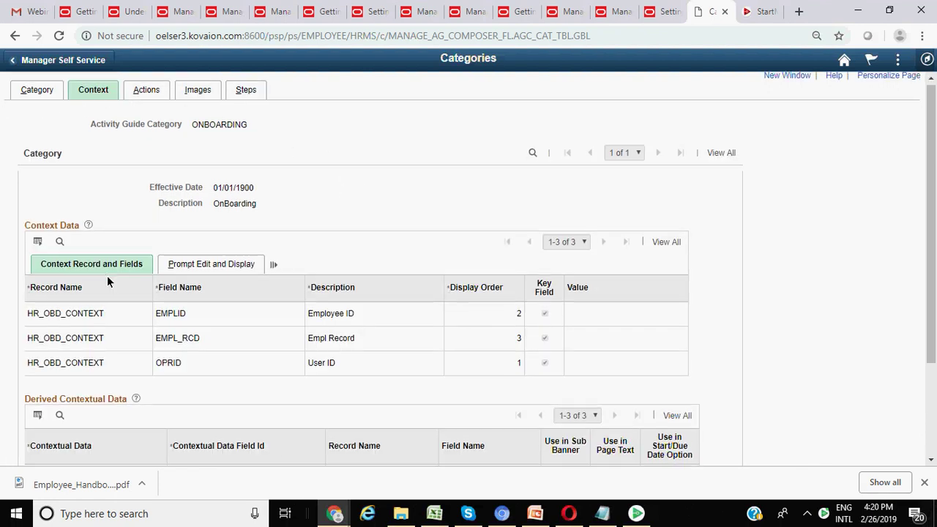
scroll(107, 276, "down", 3)
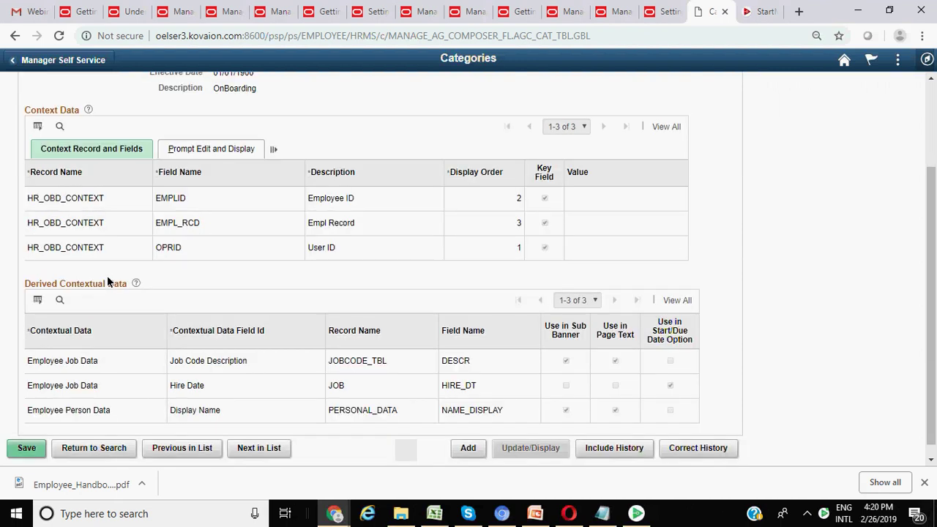
scroll(107, 276, "down", 1)
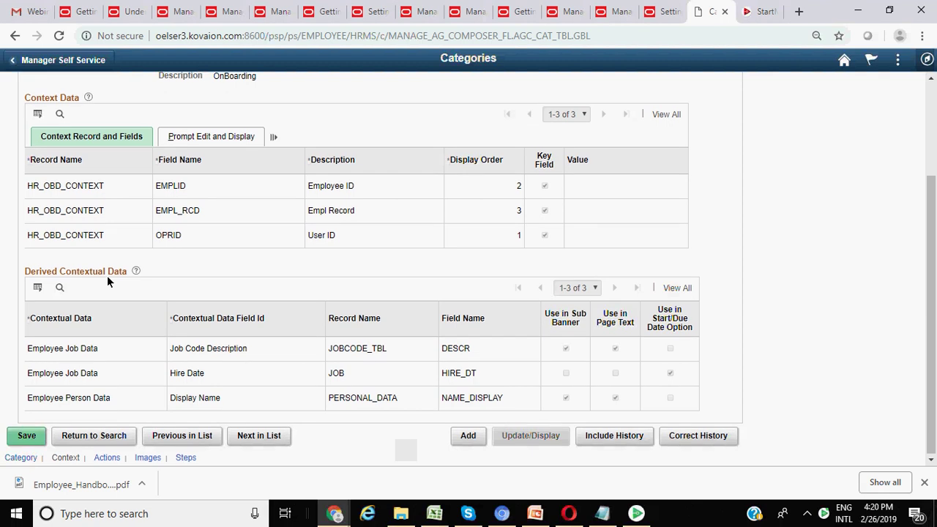
scroll(107, 275, "up", 4)
left_click(146, 94)
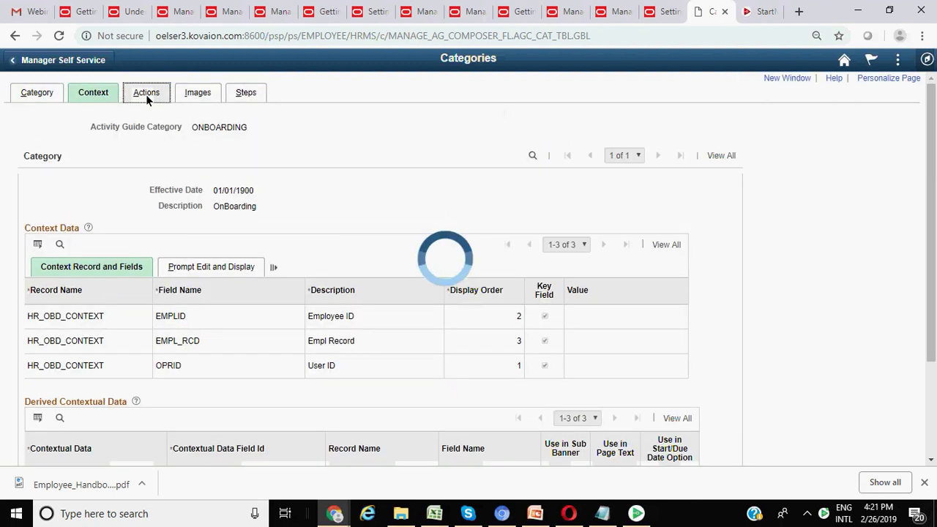
scroll(150, 205, "down", 2)
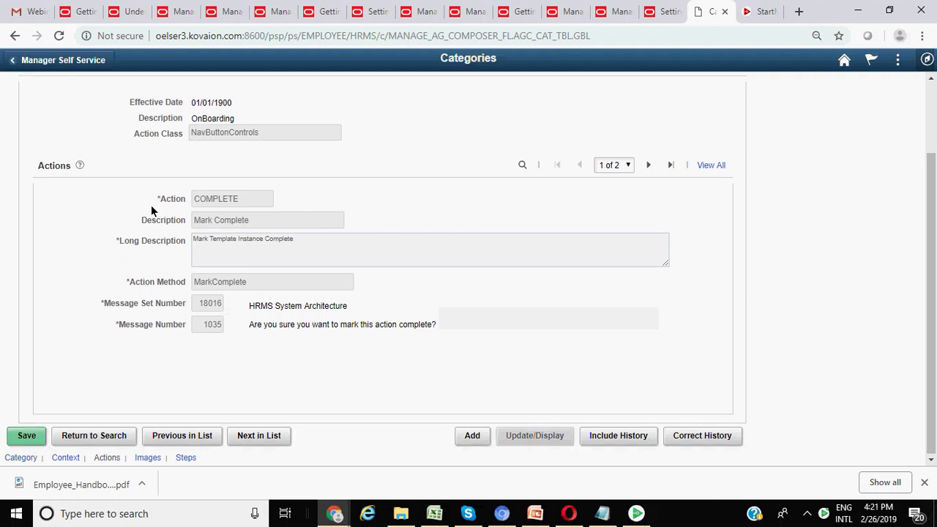
scroll(151, 205, "up", 3)
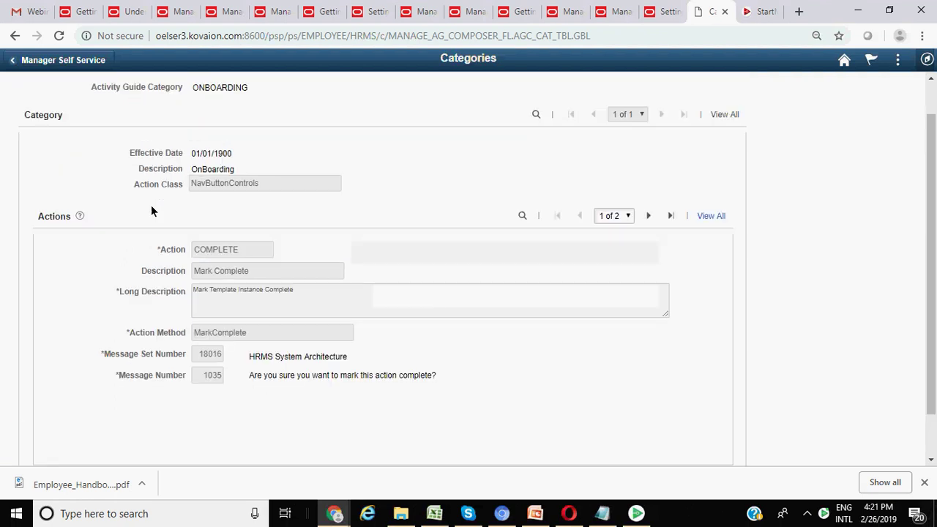
left_click(199, 91)
scroll(207, 236, "down", 2)
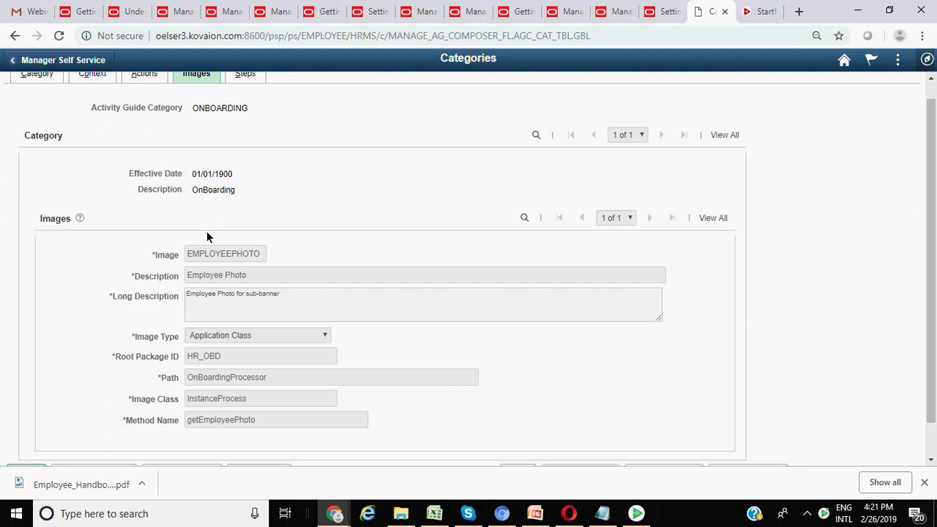
- Go back to the Steps tab and look over ACA_1095_CONSEN's settings, including service OBD_ACA_SS_CONSENT
scroll(207, 236, "up", 2)
left_click(246, 93)
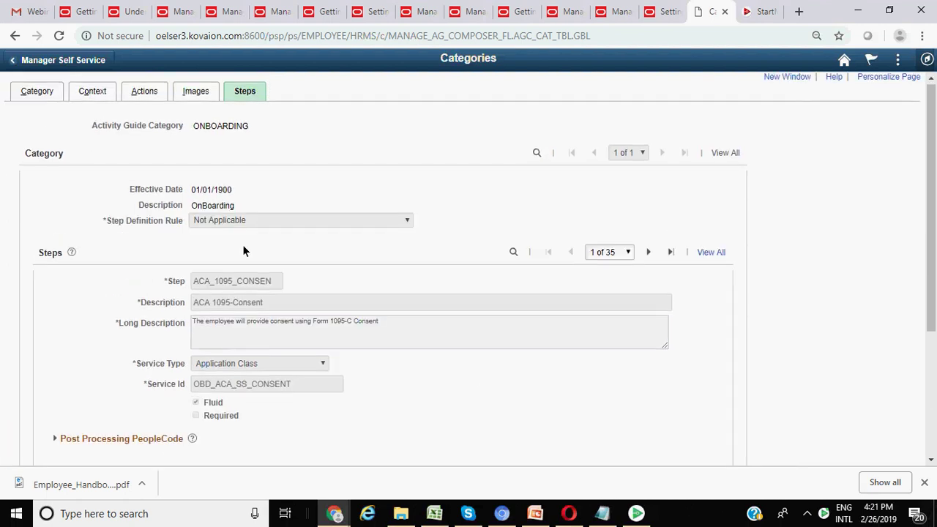
scroll(243, 244, "down", 1)
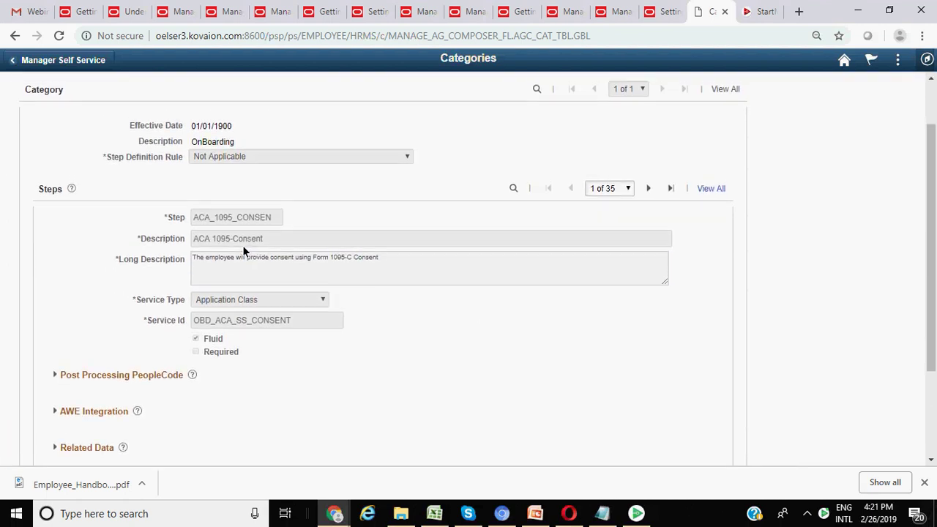
scroll(244, 252, "up", 1)
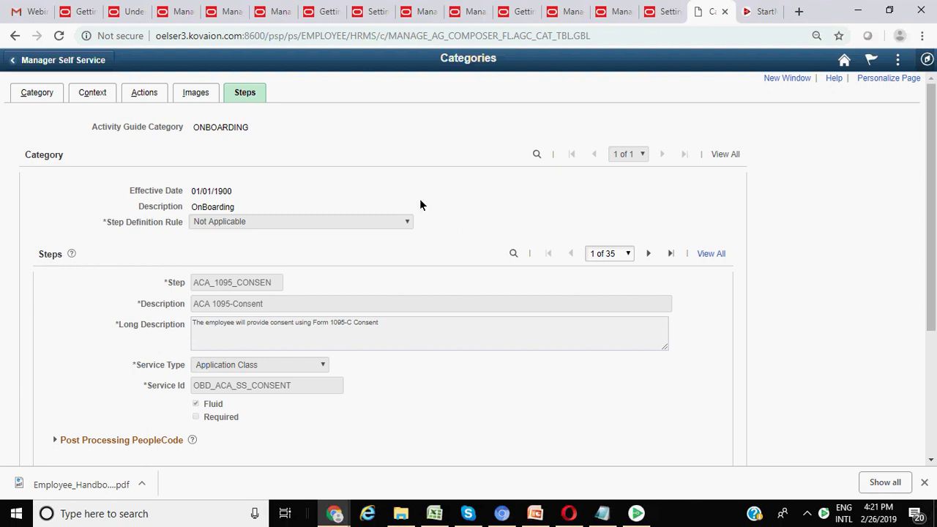
scroll(420, 205, "down", 5)
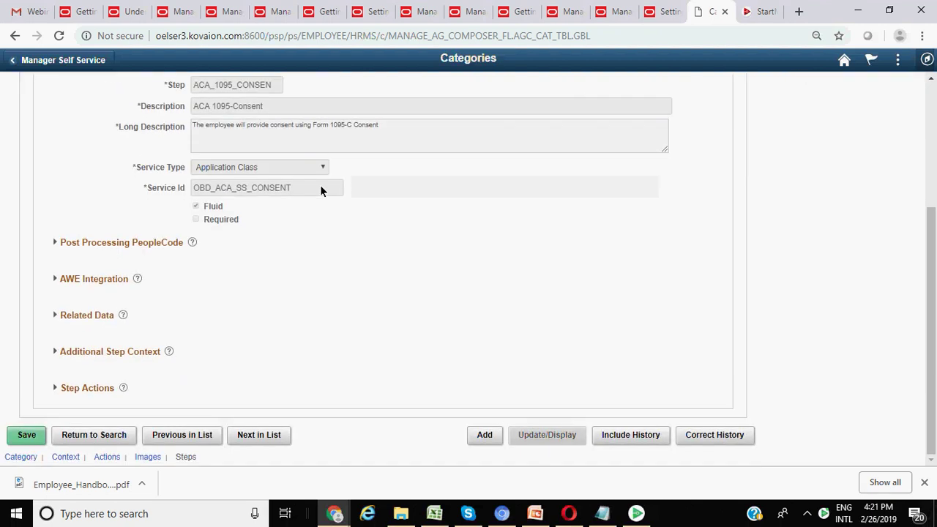
scroll(322, 191, "up", 5)
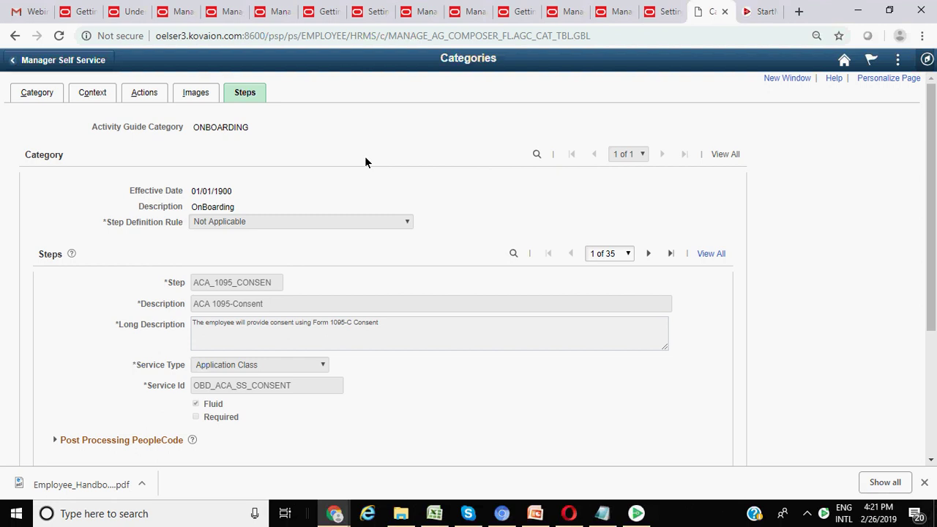
scroll(367, 161, "down", 2)
scroll(367, 161, "up", 2)
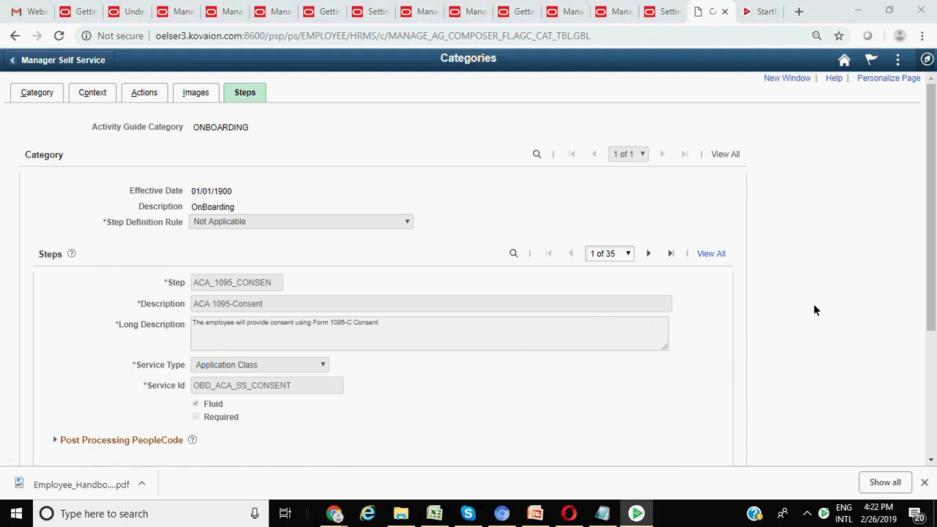
left_click(541, 284)
left_click(544, 212)
scroll(406, 236, "down", 3)
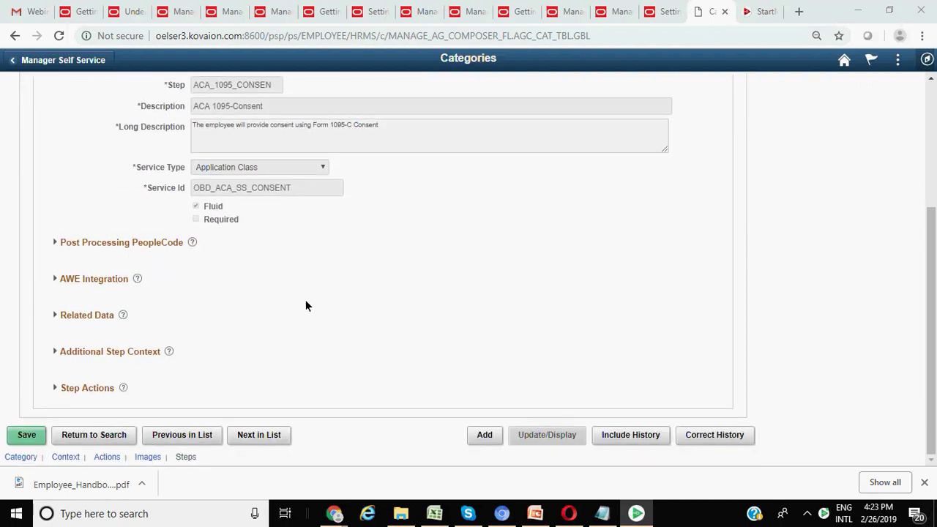
scroll(305, 306, "up", 3)
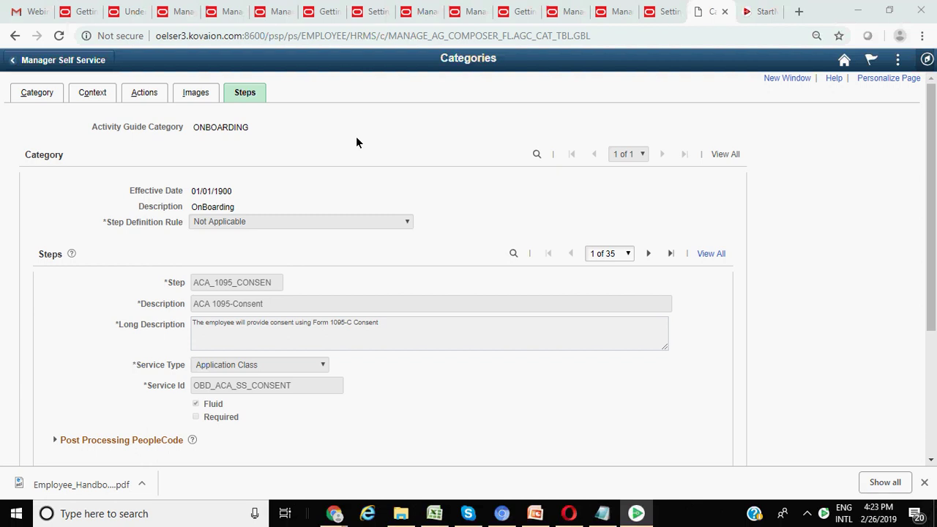
- Show the ONBOARDING category's Images tab and glance over the My Favorites pages list
left_click(195, 93)
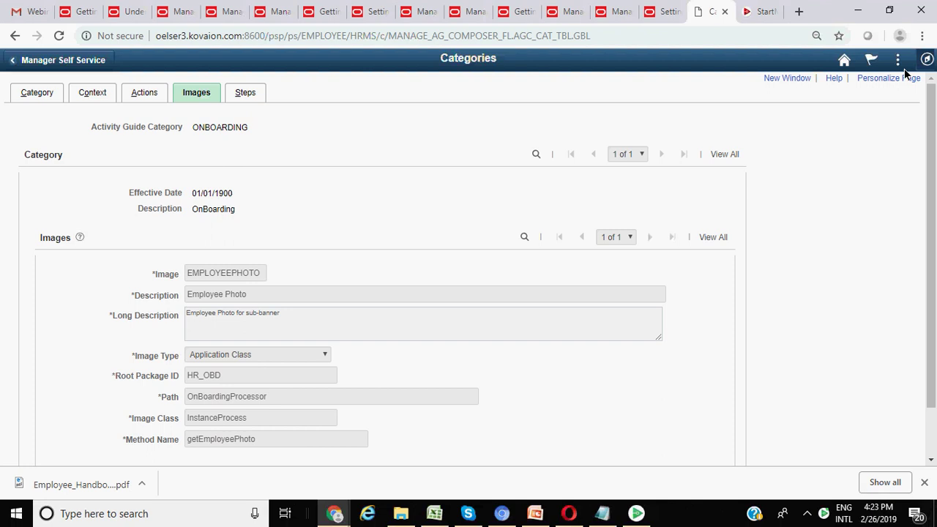
left_click(927, 60)
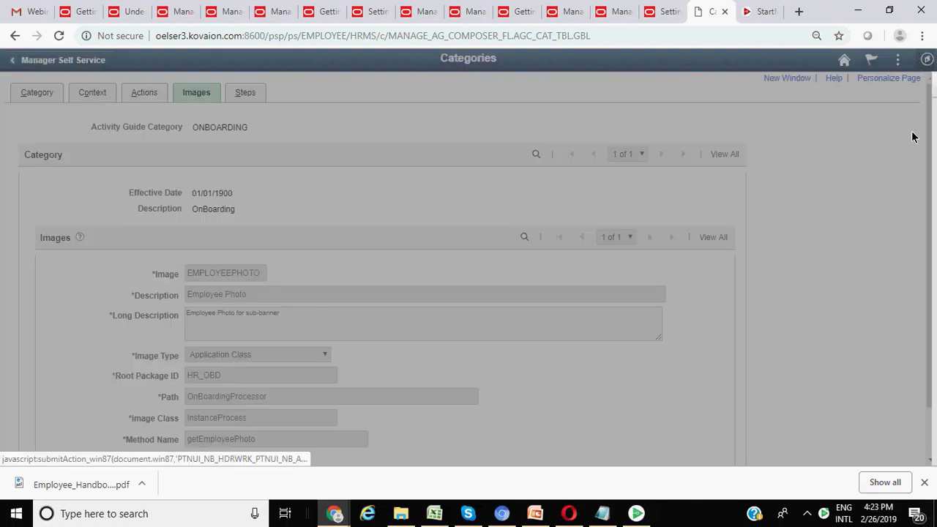
left_click(908, 247)
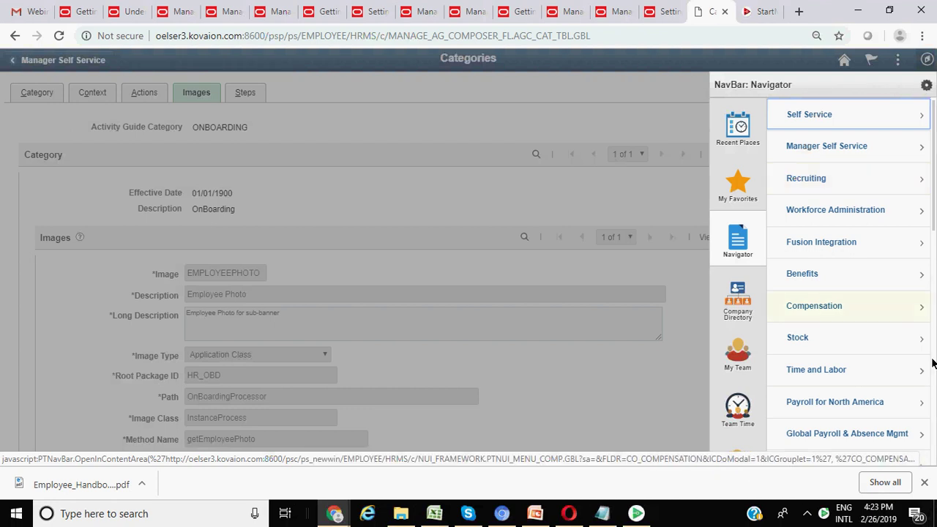
left_click(739, 188)
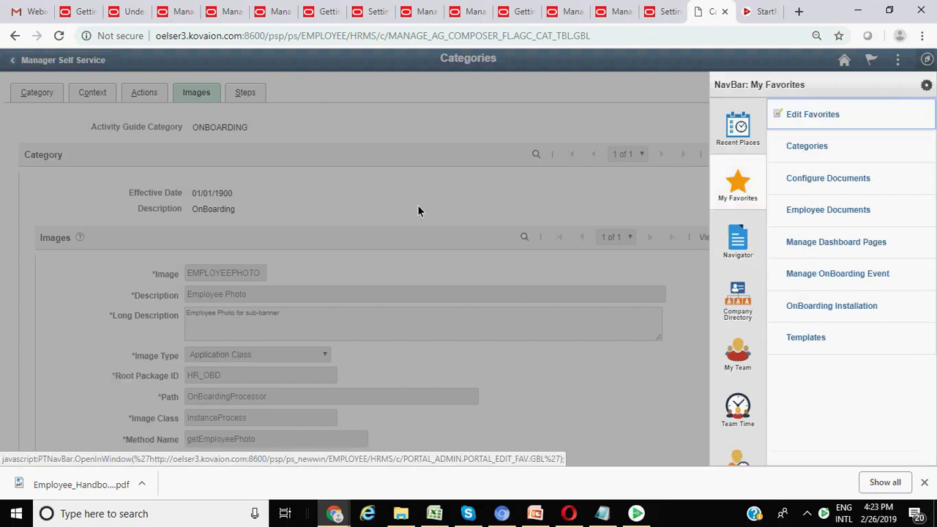
left_click(483, 213)
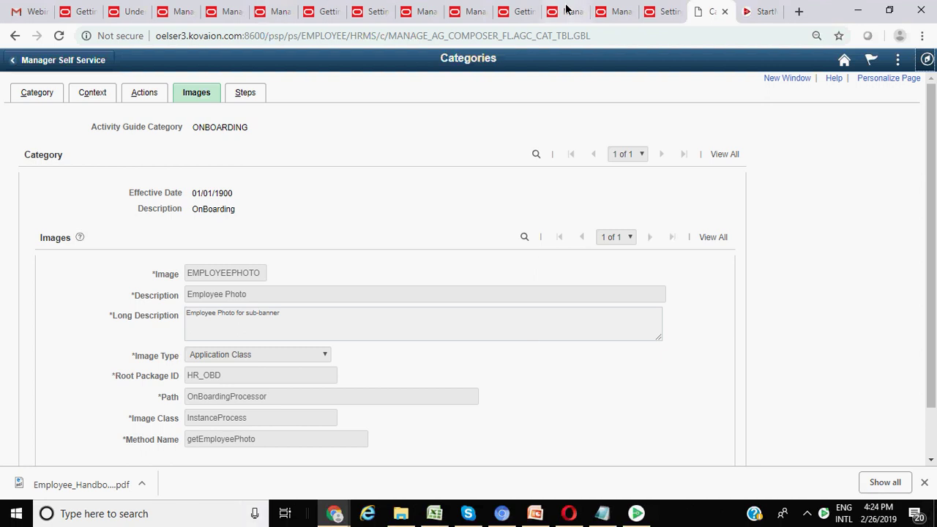
left_click(13, 63)
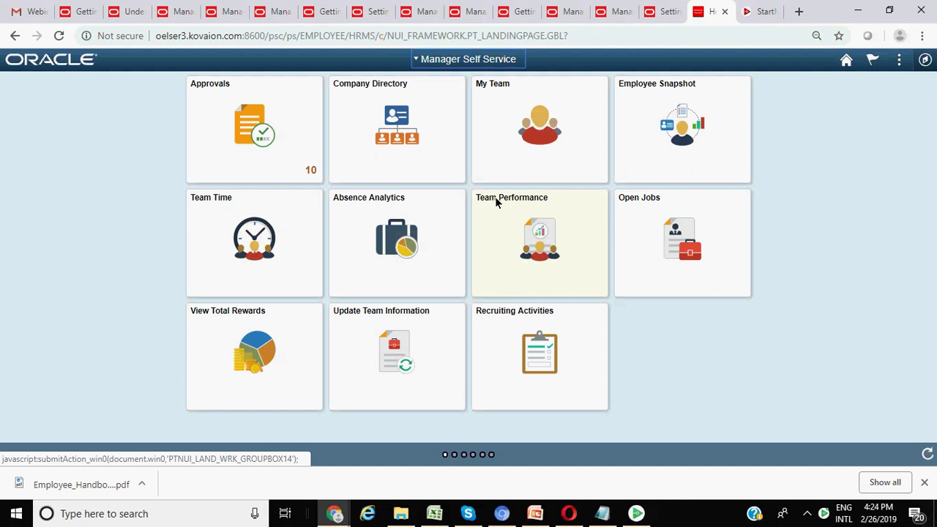
left_click(416, 59)
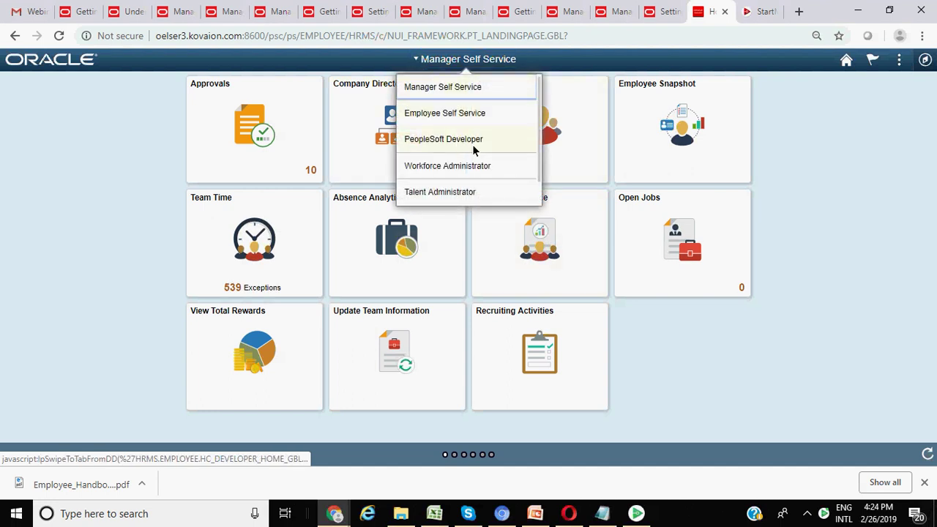
scroll(473, 144, "down", 1)
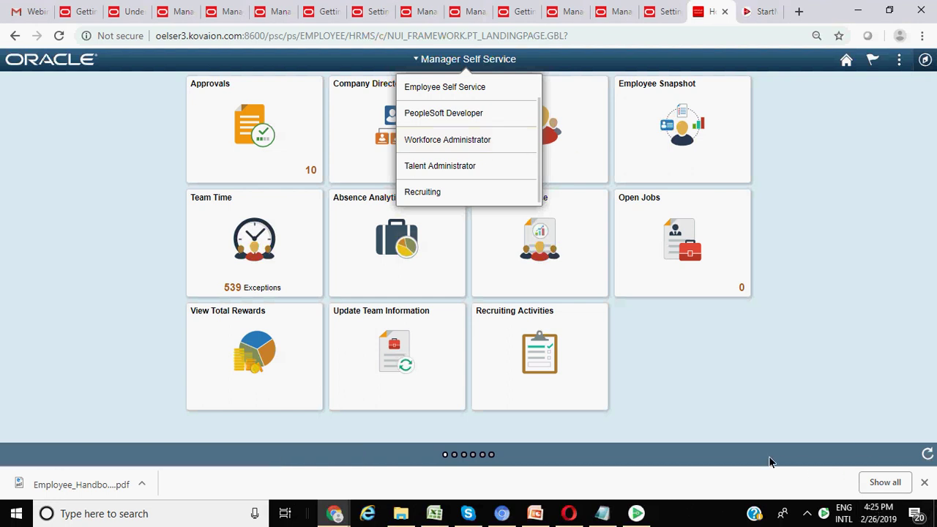
key("alt+Tab")
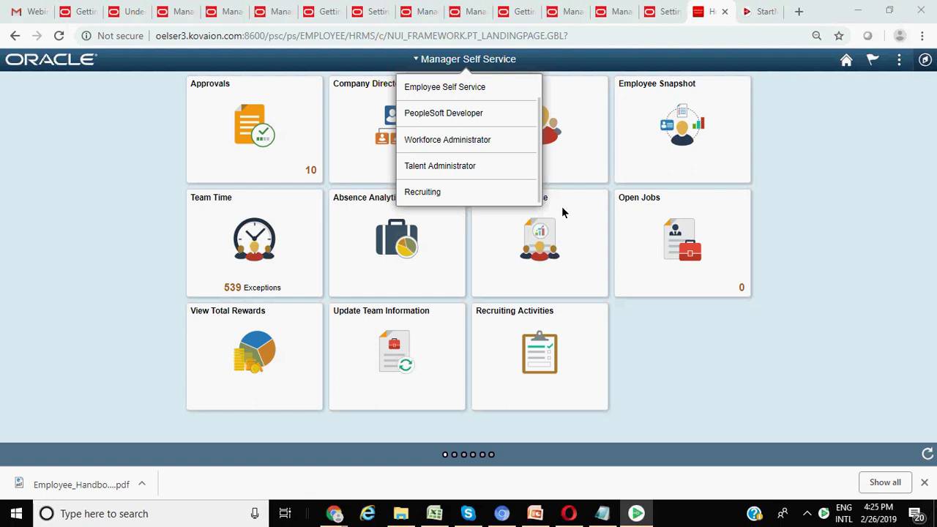
left_click(848, 287)
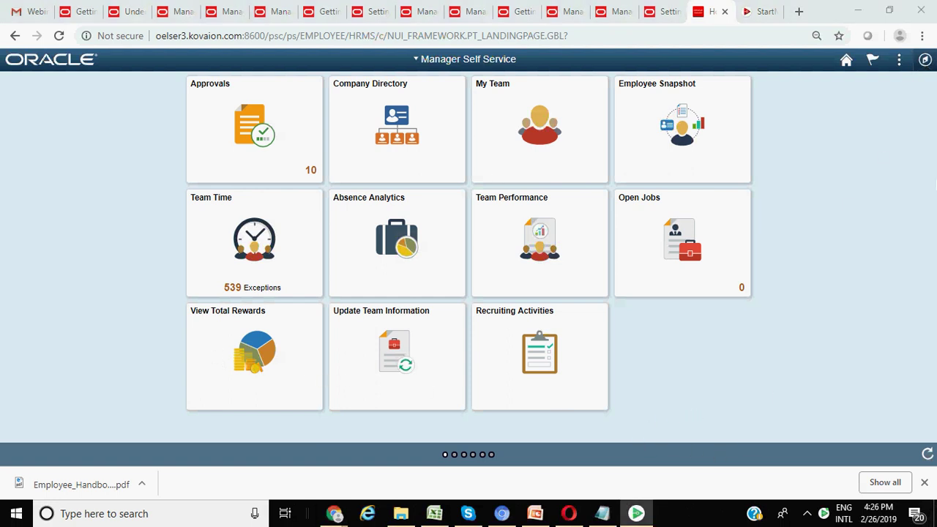
- Open Categories from My Favorites and list all activity guide categories
left_click(900, 172)
left_click(925, 62)
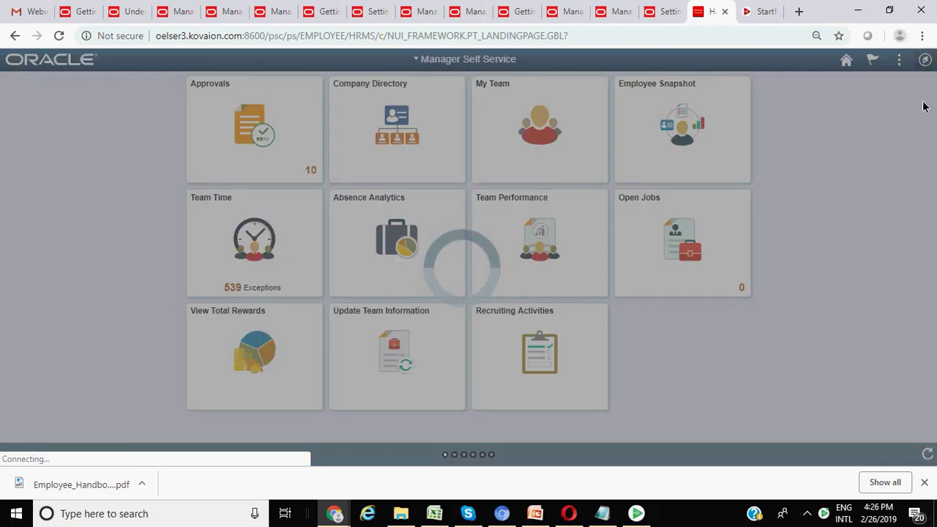
left_click(906, 247)
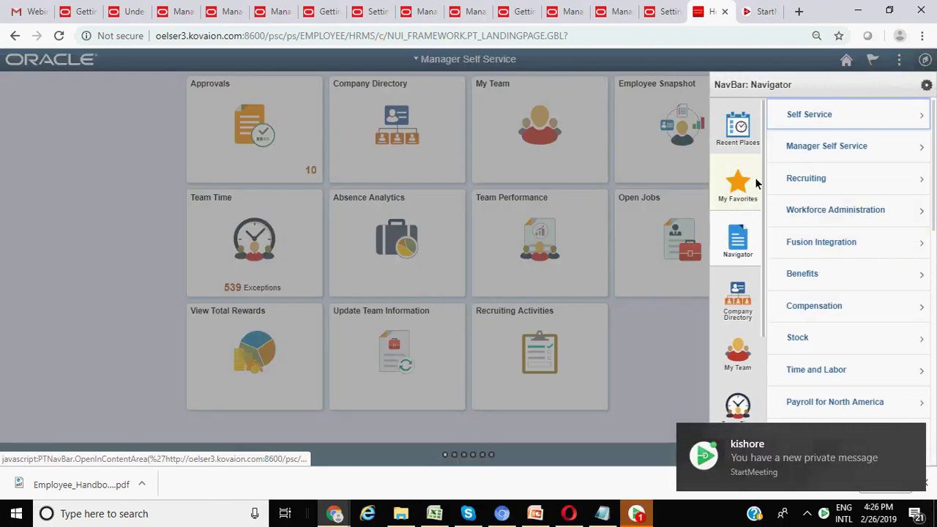
left_click(738, 176)
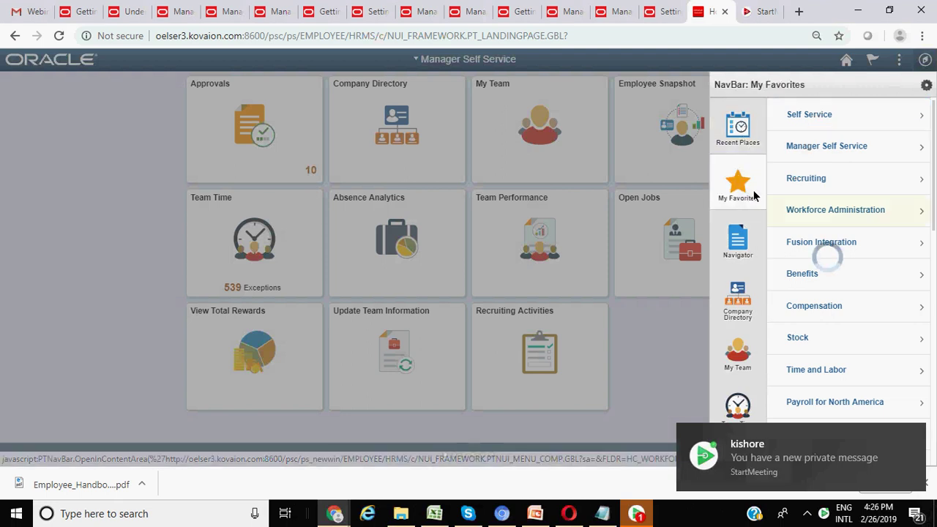
left_click(817, 149)
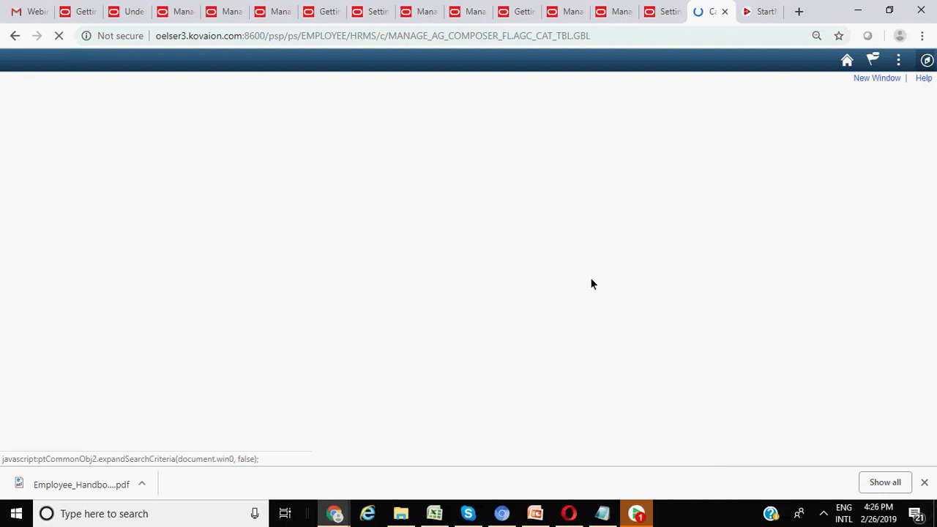
left_click(38, 254)
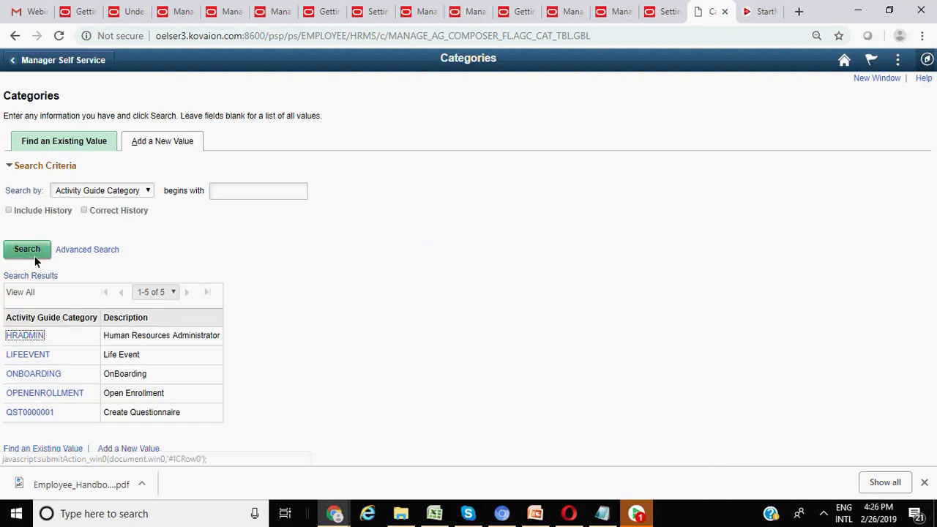
- Review the ONBOARDING category's attributes, then return to the category search results
left_click(45, 374)
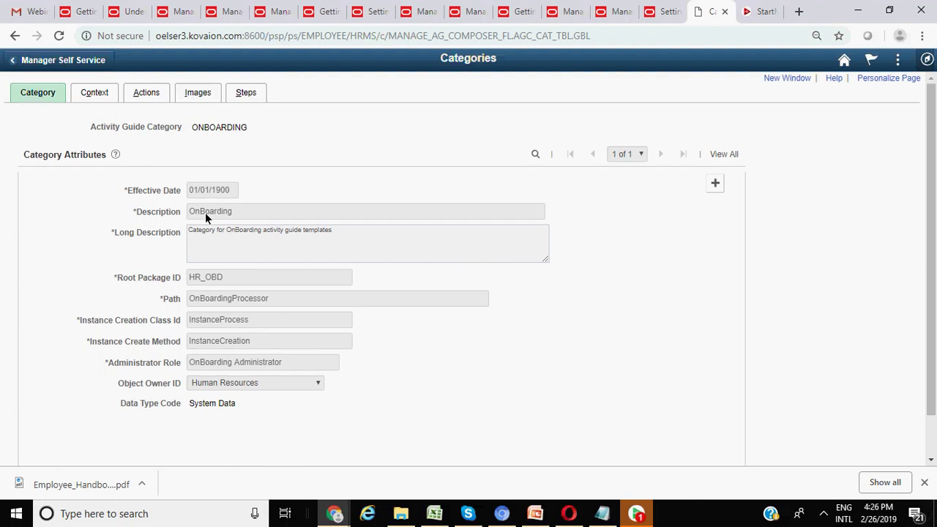
scroll(129, 397, "down", 1)
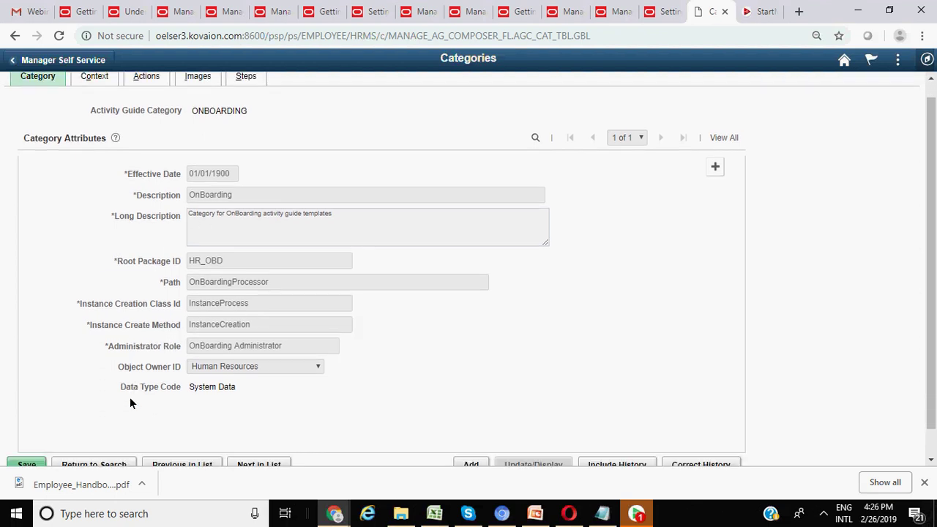
left_click(105, 436)
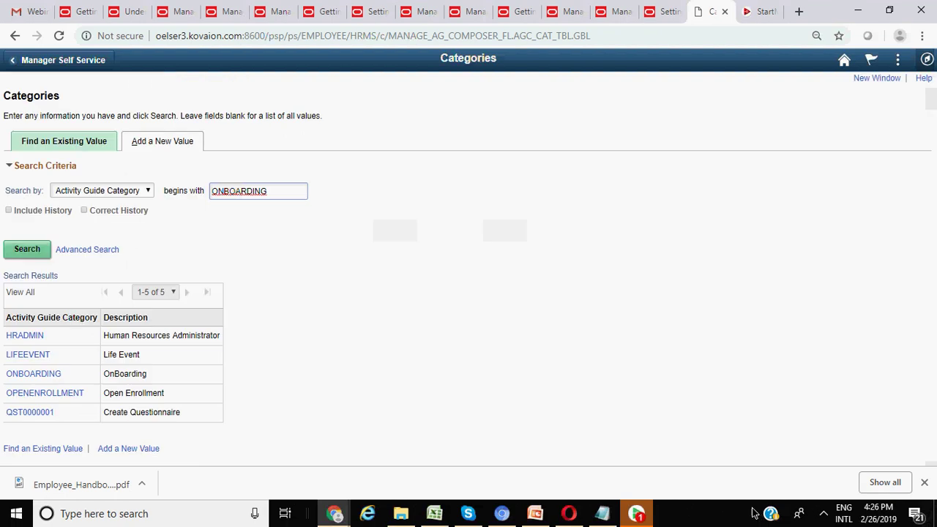
- After a detour to another application, open the Navigator panel over the Categories search
left_click(637, 517)
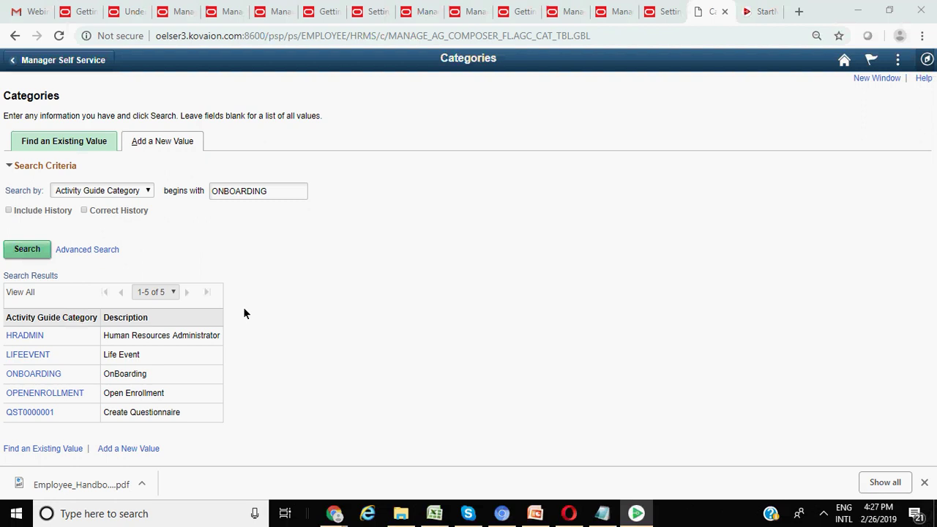
left_click(720, 151)
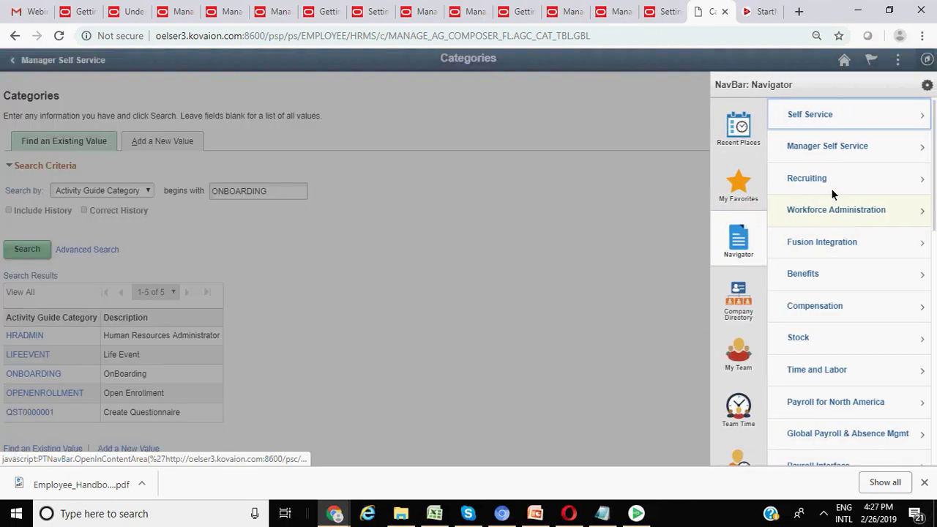
- Search Employee Documents with Empl ID '%' to list both ONBOARDING employees
left_click(743, 206)
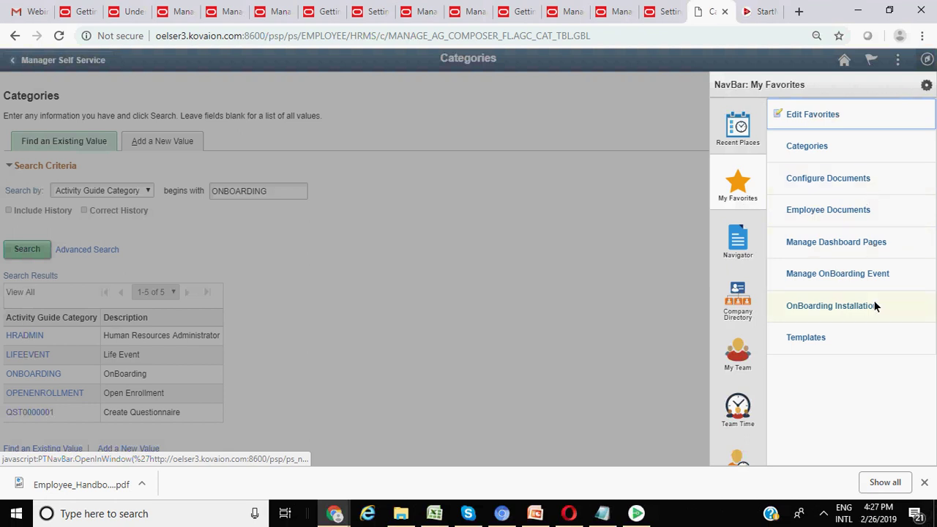
left_click(844, 212)
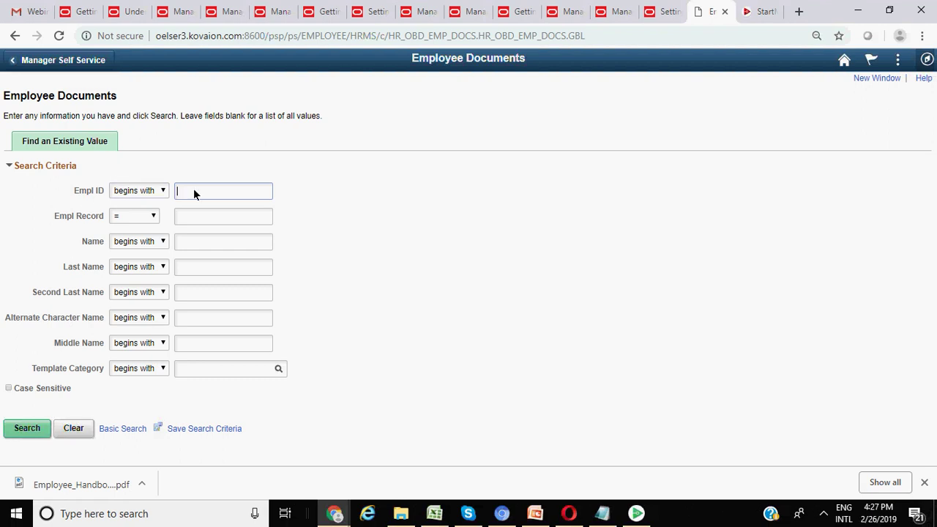
type("%")
key("Return")
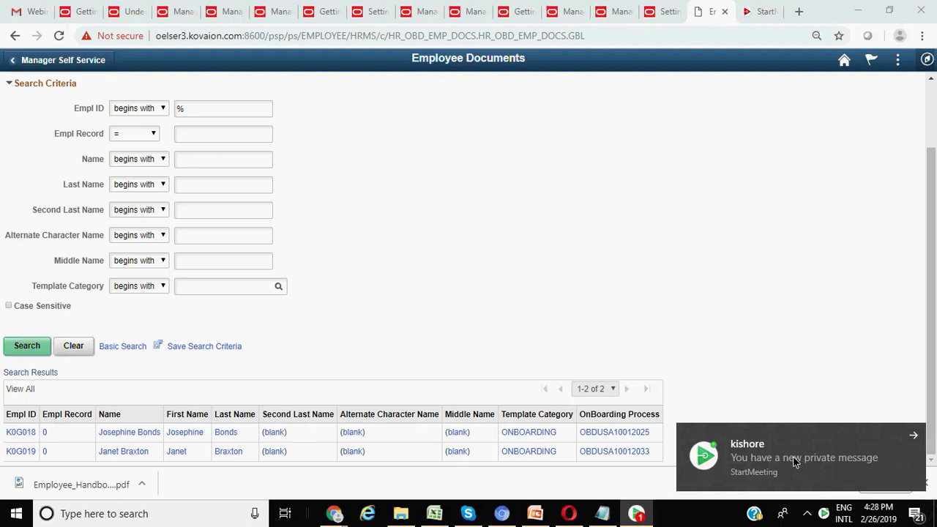
left_click(792, 456)
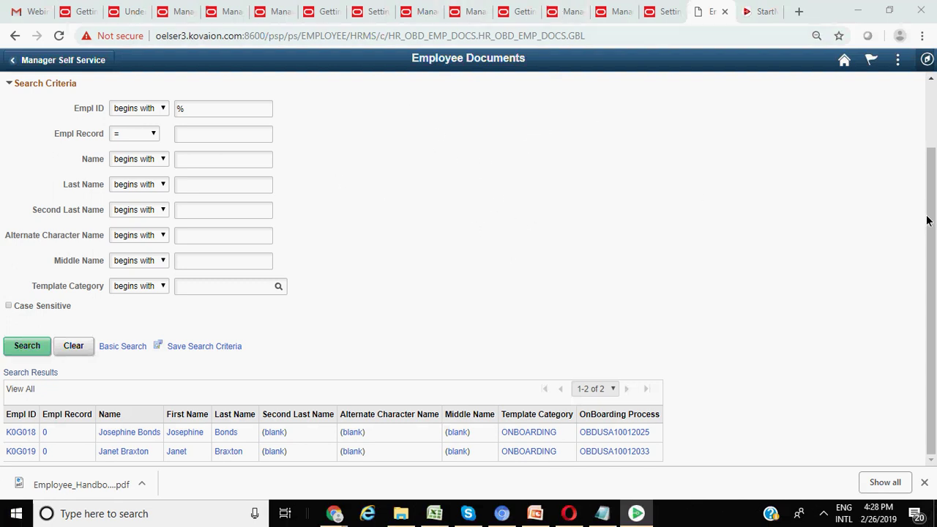
left_click(926, 60)
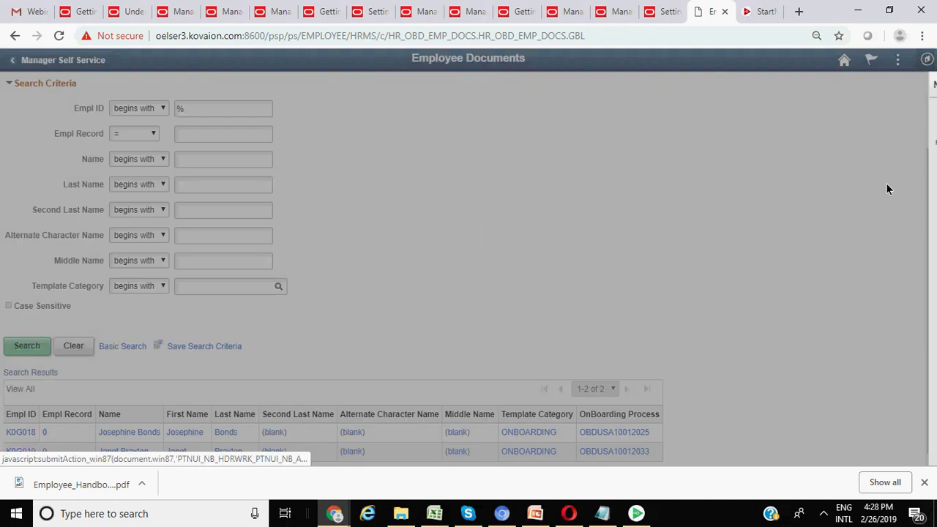
- Go to OnBoarding Installation from the My Favorites list
left_click(910, 246)
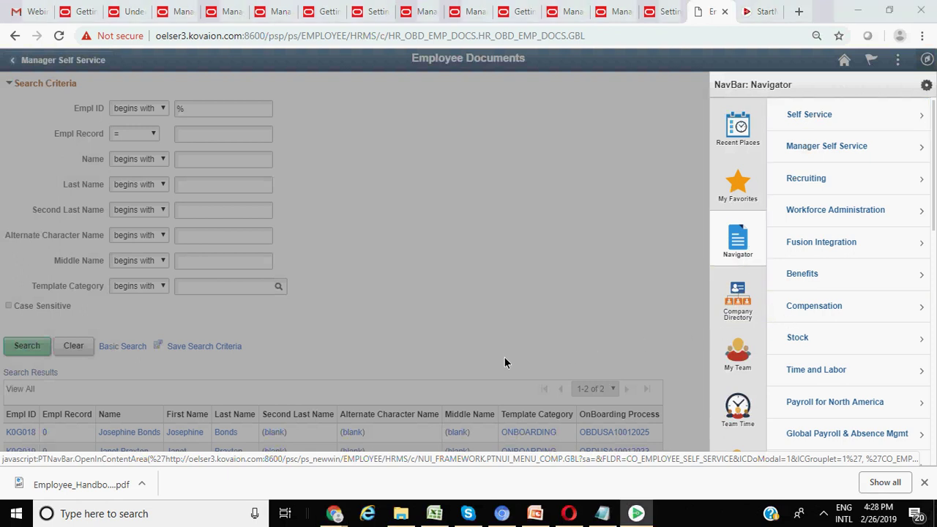
left_click(747, 190)
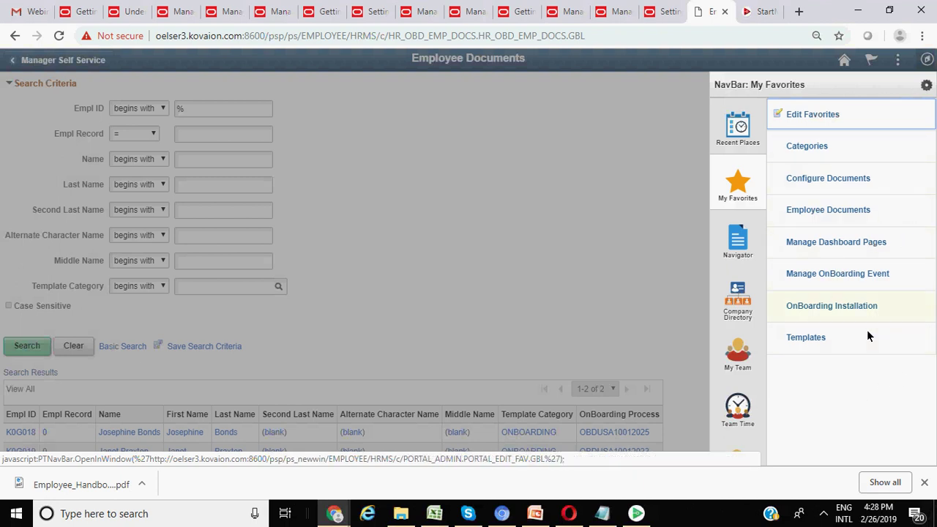
left_click(850, 310)
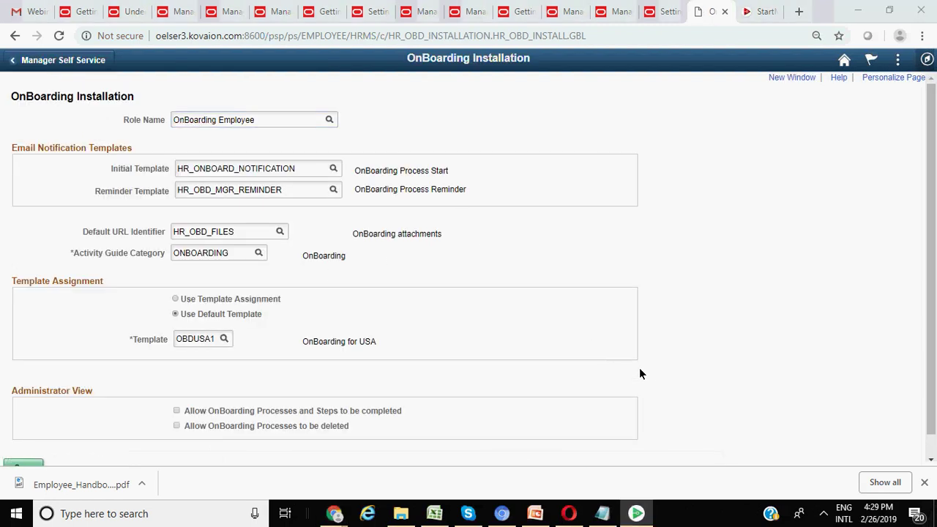
scroll(336, 274, "down", 1)
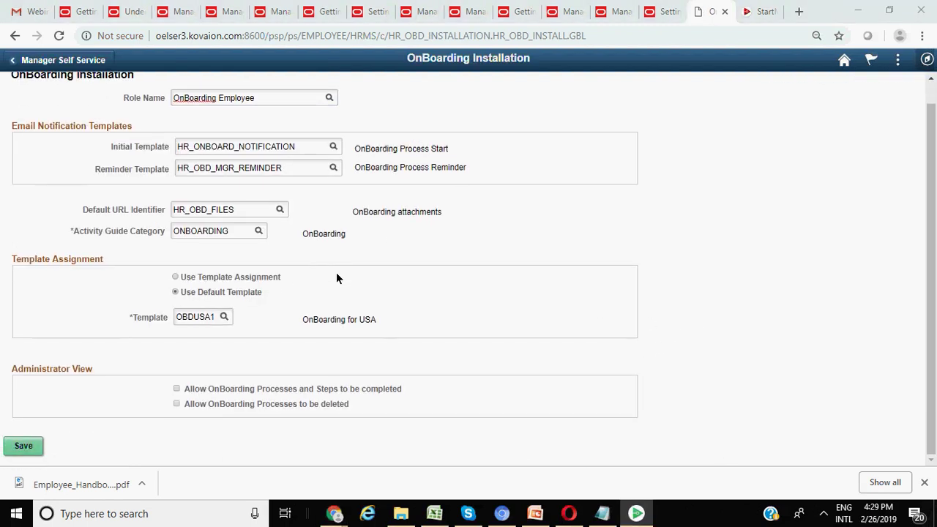
double_click(203, 319)
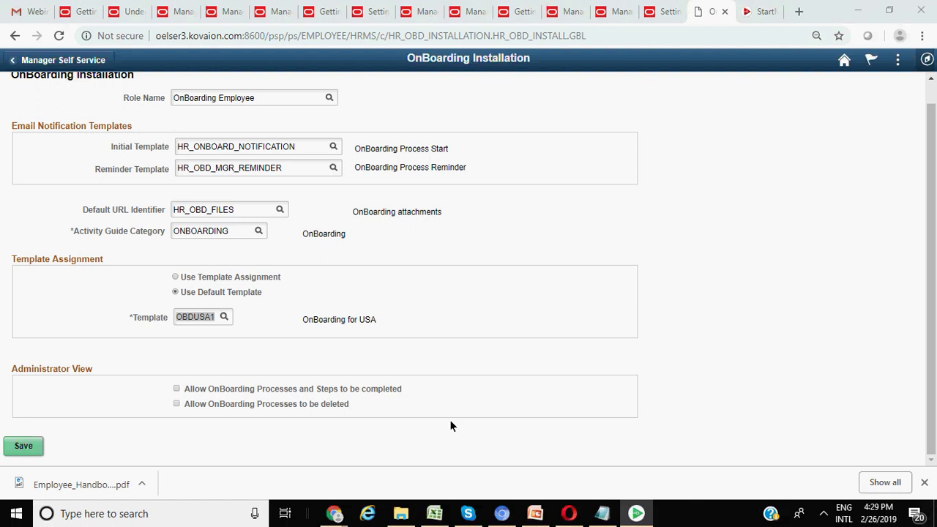
scroll(320, 292, "up", 1)
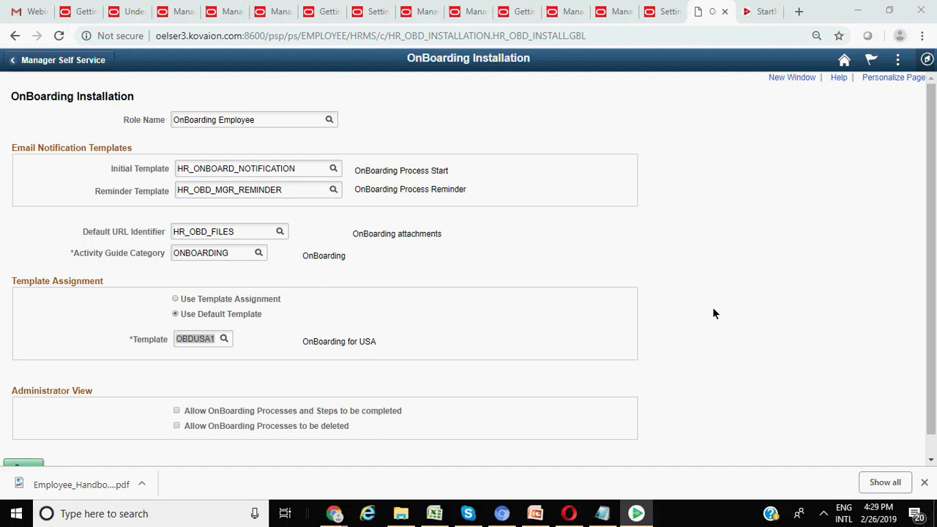
- Return to the Manager Self Service homepage, then show the PowerPoint deck's slide 27, References
left_click(11, 65)
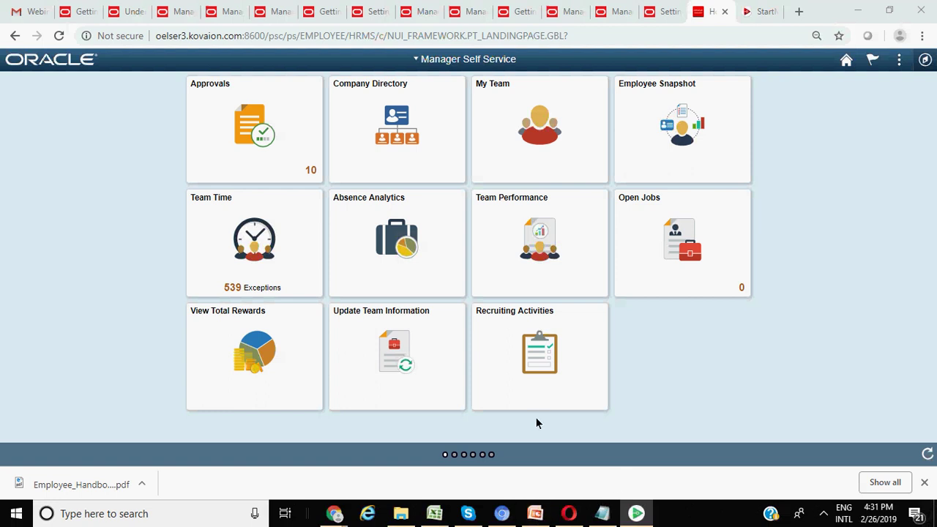
mouse_move(535, 514)
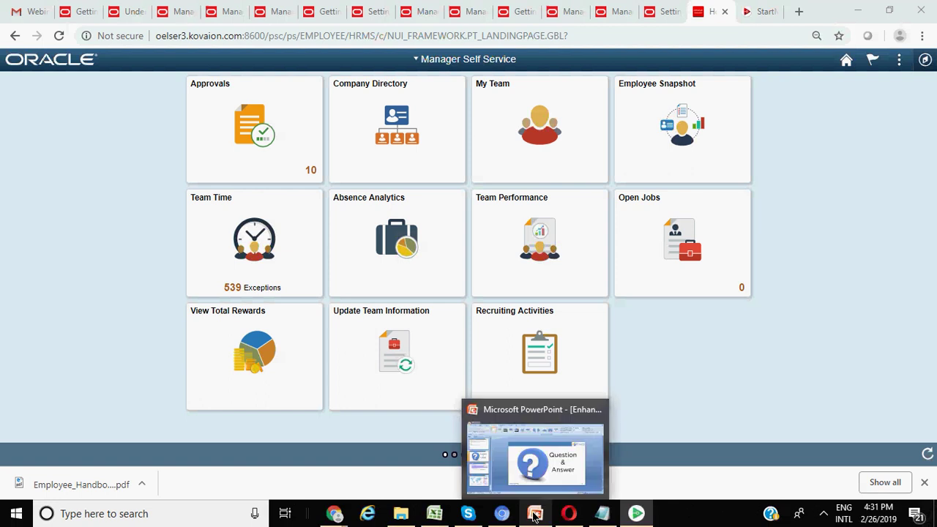
left_click(547, 466)
key("Page_Down")
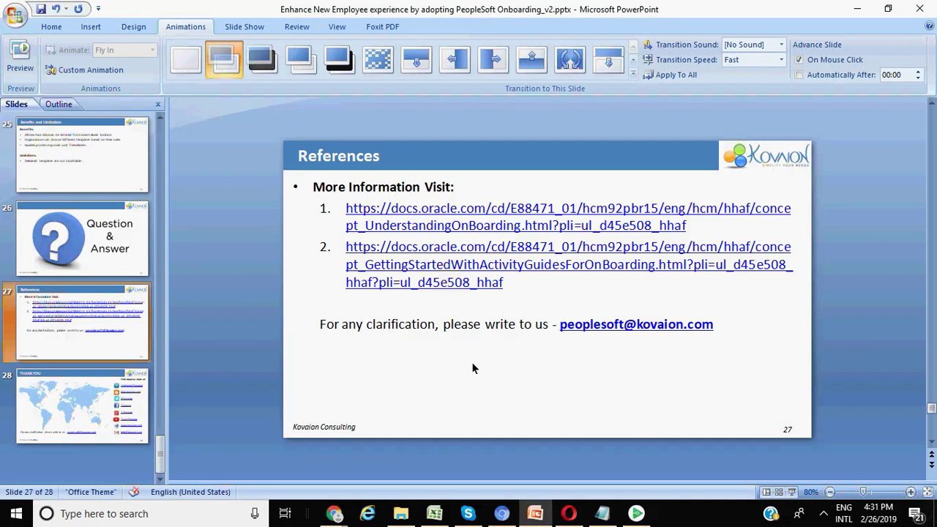